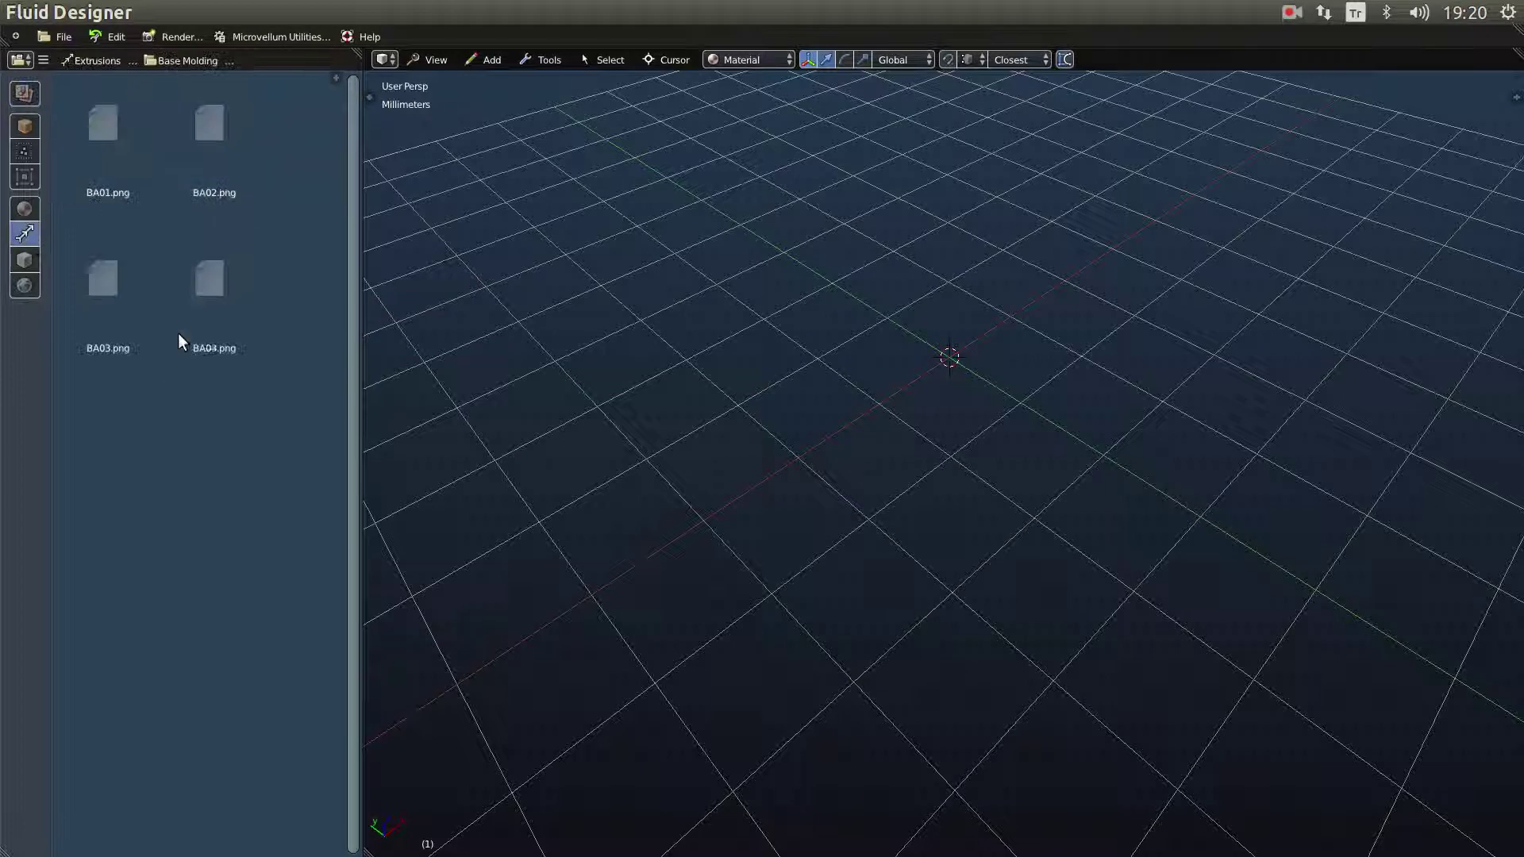
Step: Add a wall to the empty scene with Draw Wall, starting at the origin
scroll(654, 444, "down", 6)
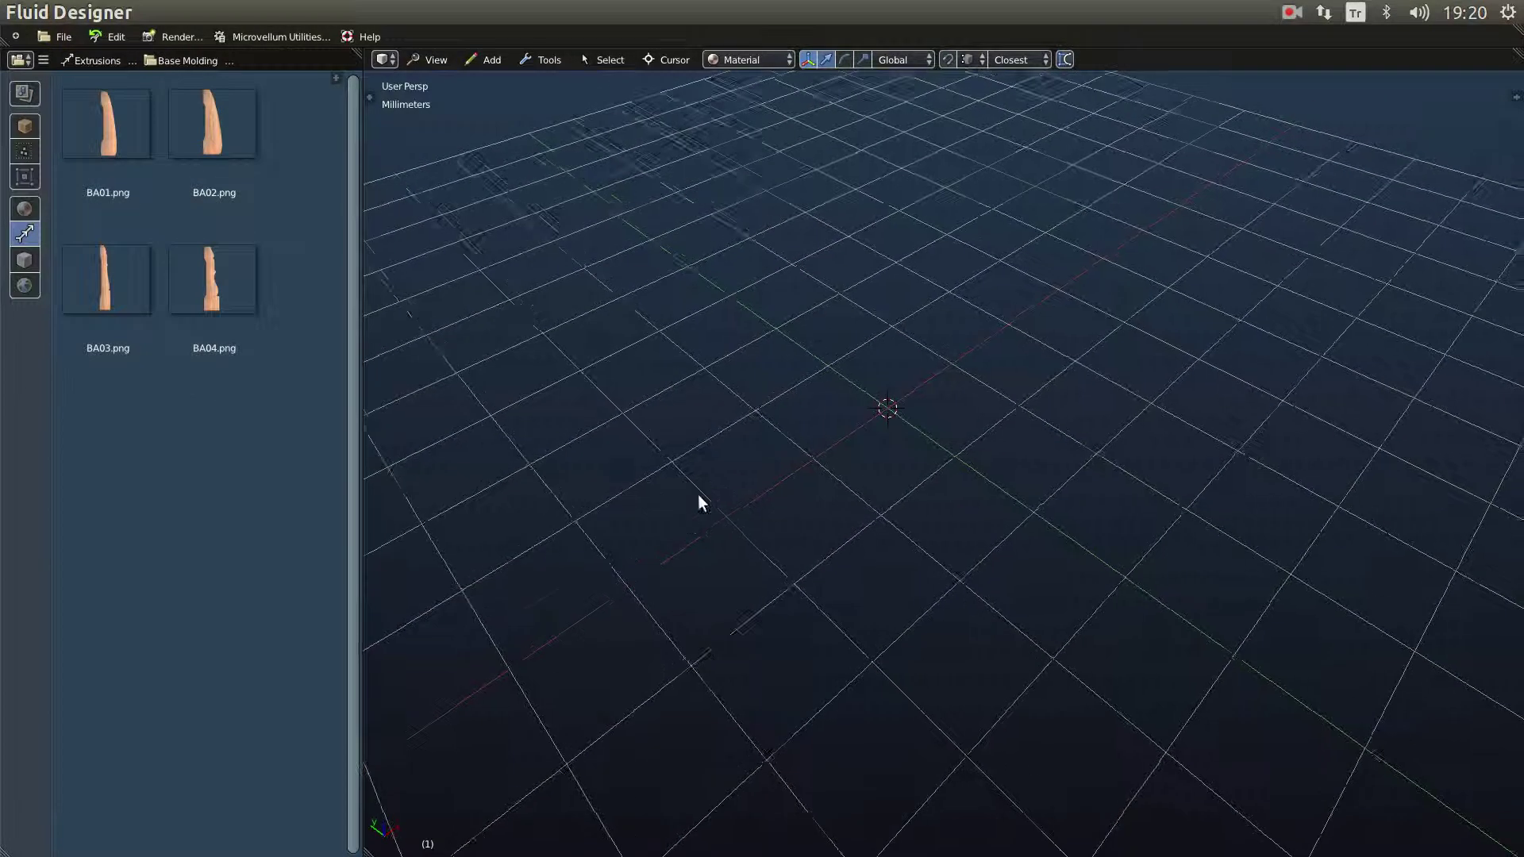
key("shift+a")
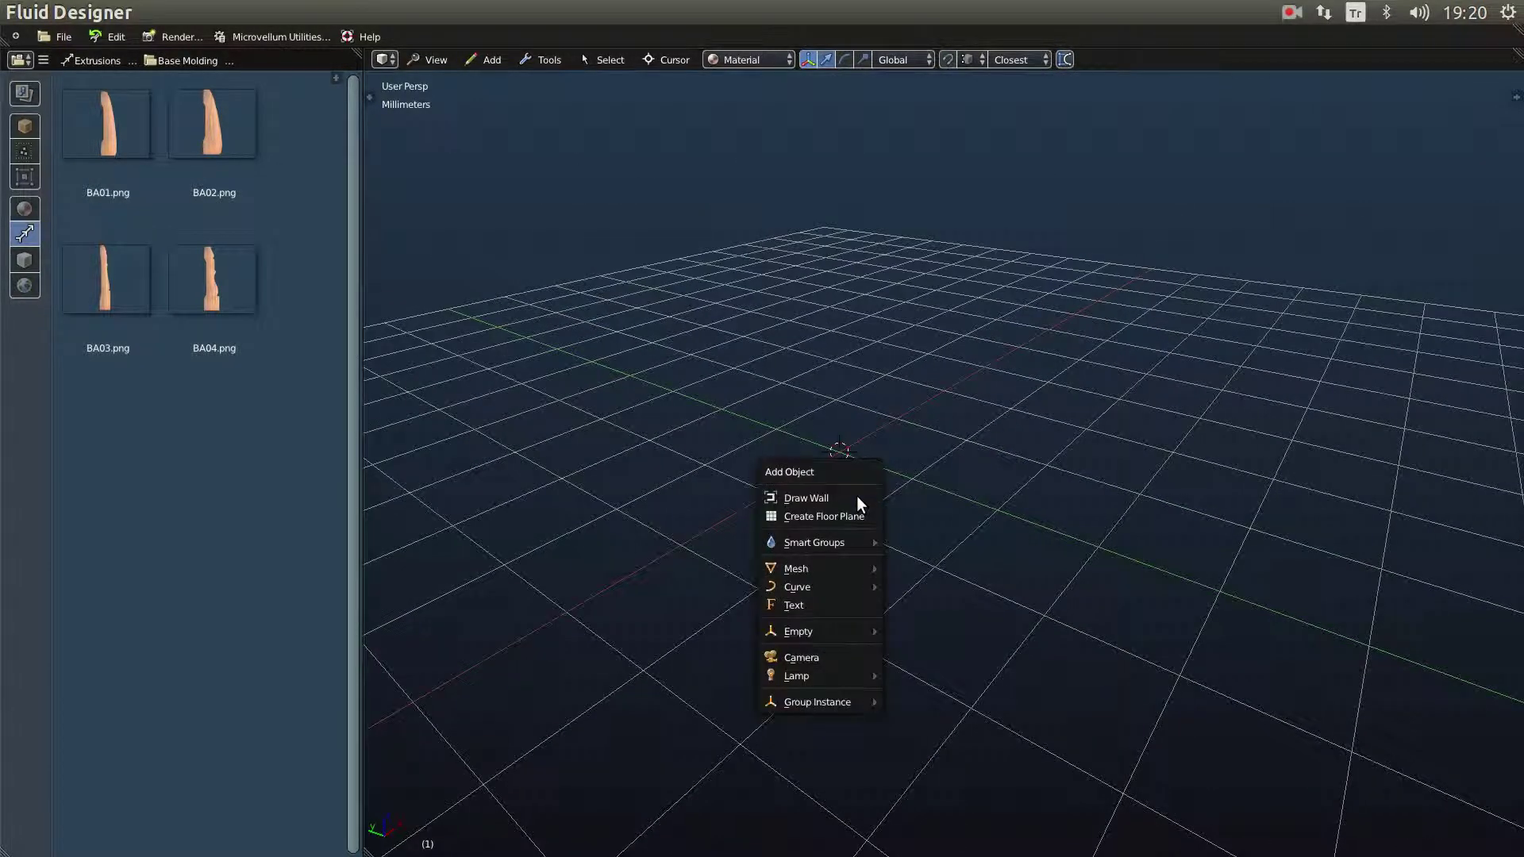
left_click(864, 505)
left_click(865, 592)
scroll(863, 587, "up", 6)
Step: Create a floor plane at the foot of the wall
key("shift+a")
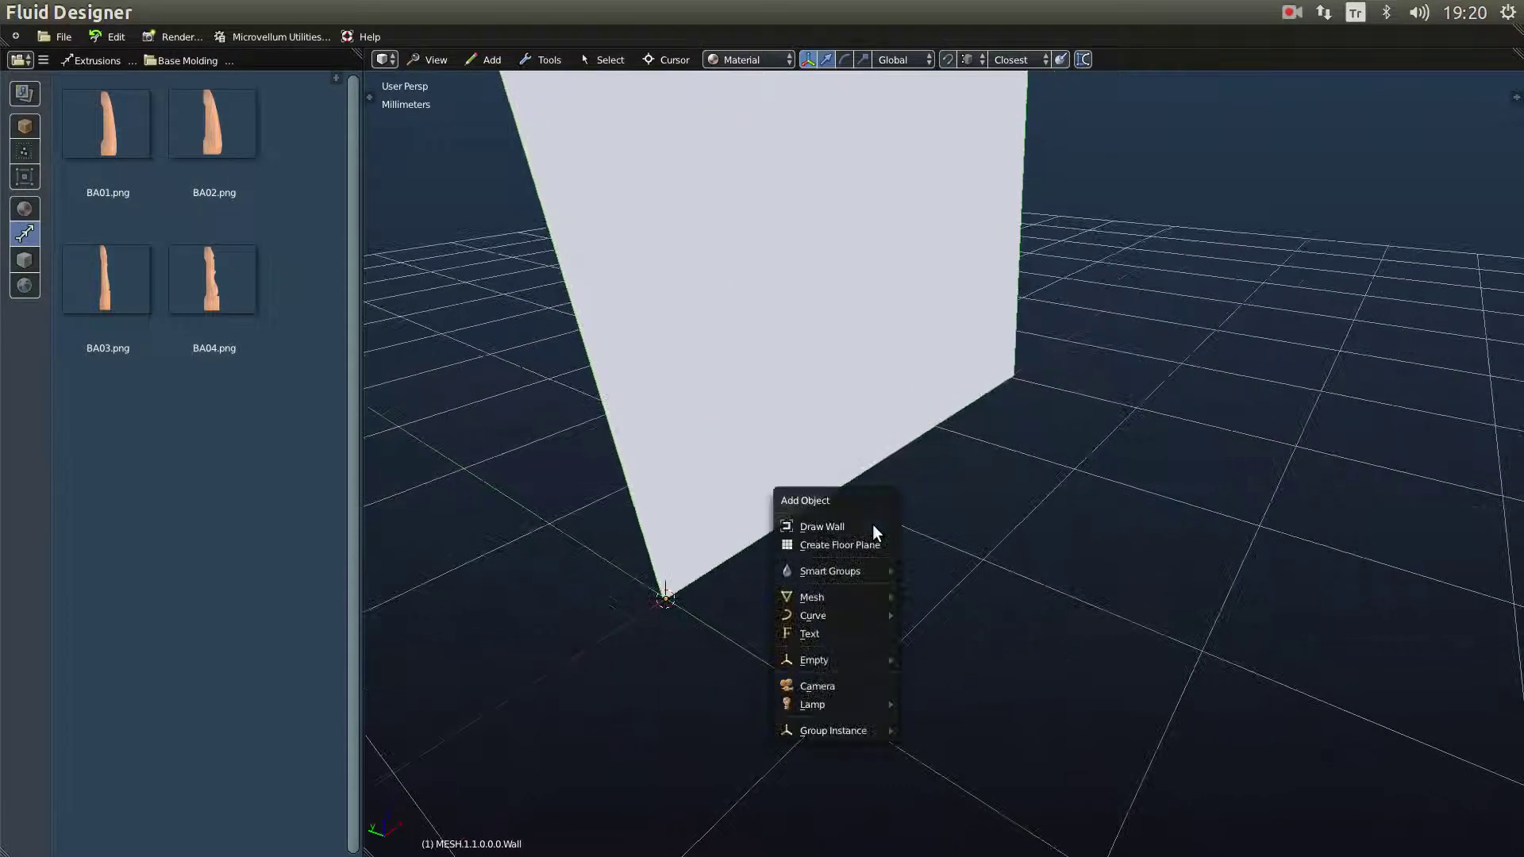
left_click(857, 552)
scroll(794, 499, "up", 3)
scroll(749, 480, "up", 5)
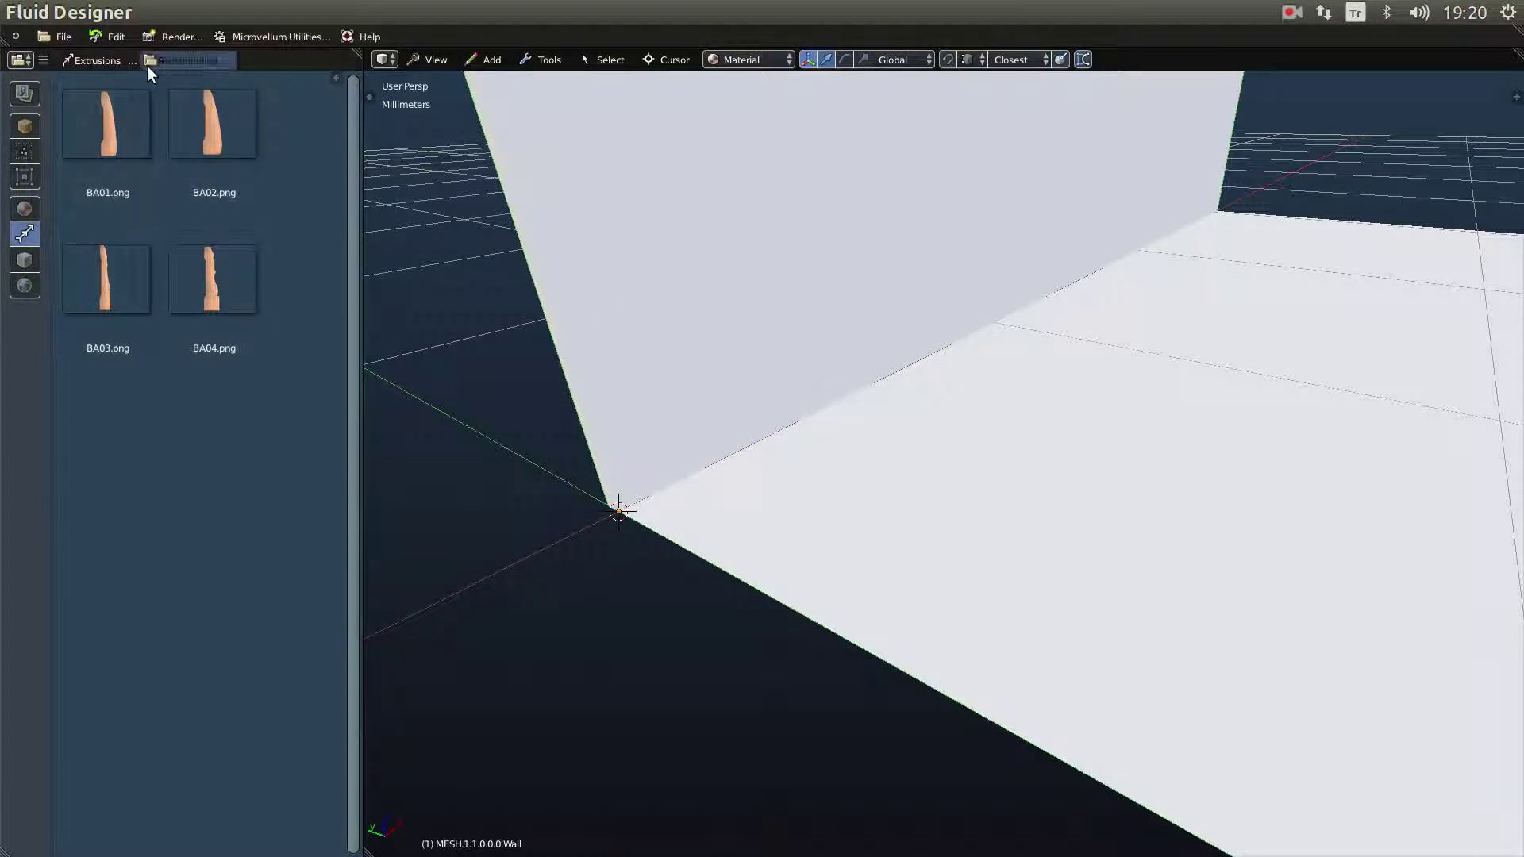
Step: Browse the Base Molding and Crown Molding profiles in the Extrusions library
left_click(22, 235)
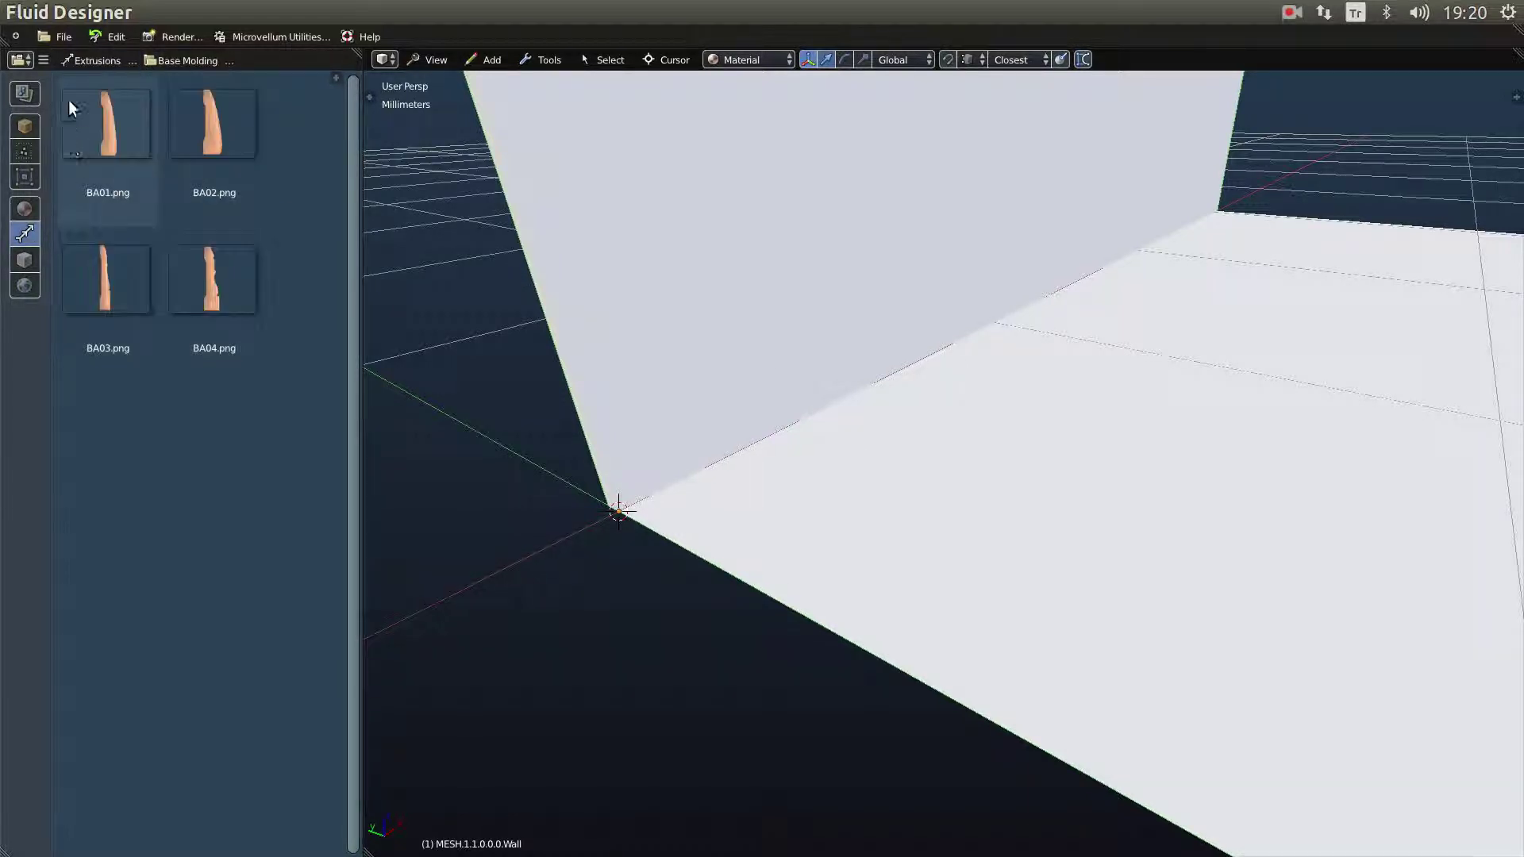
left_click(202, 63)
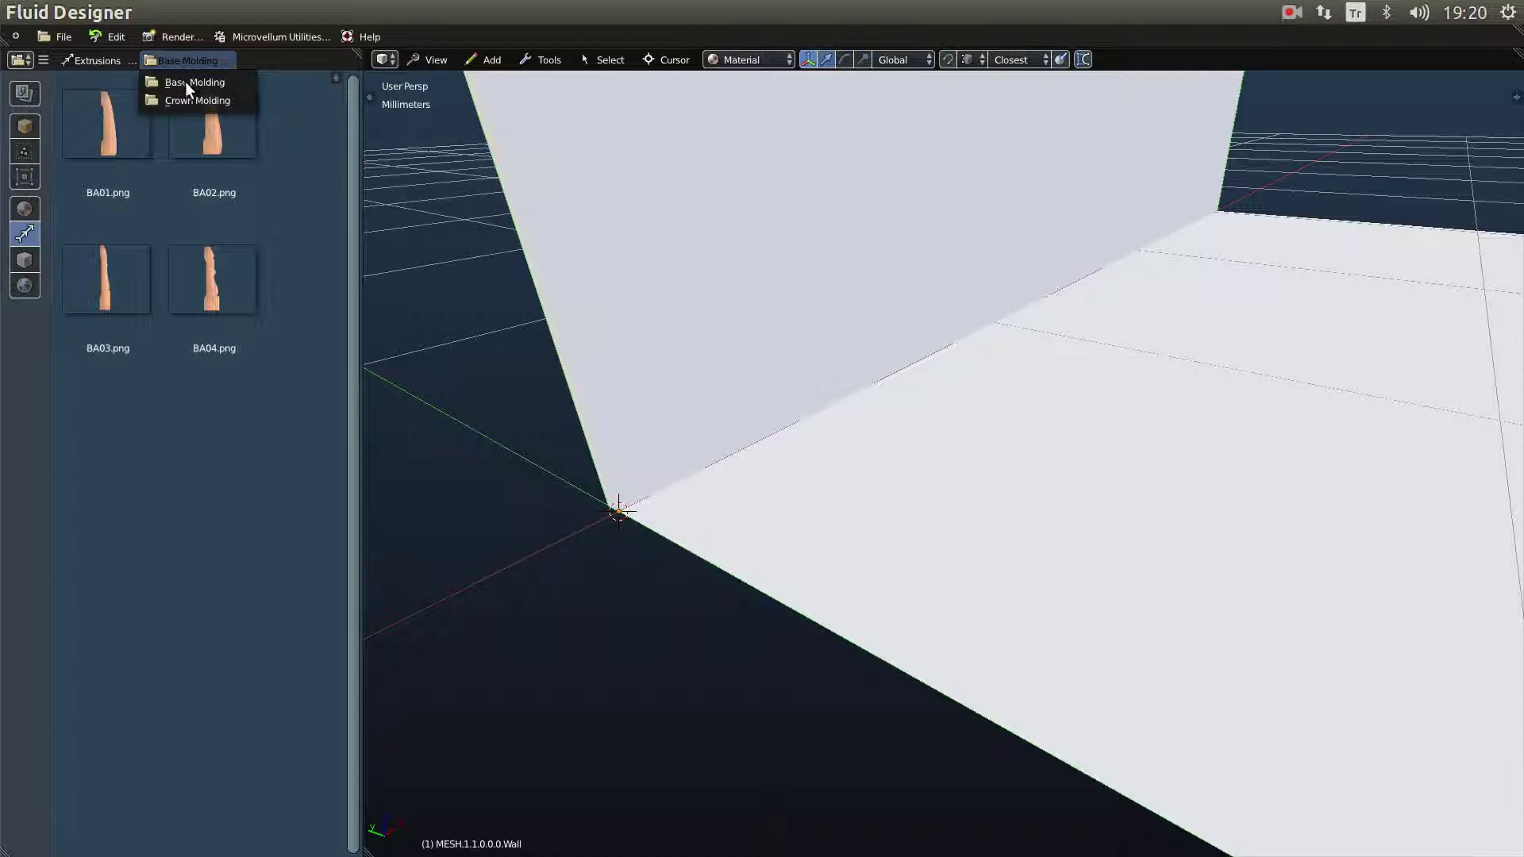
left_click(173, 83)
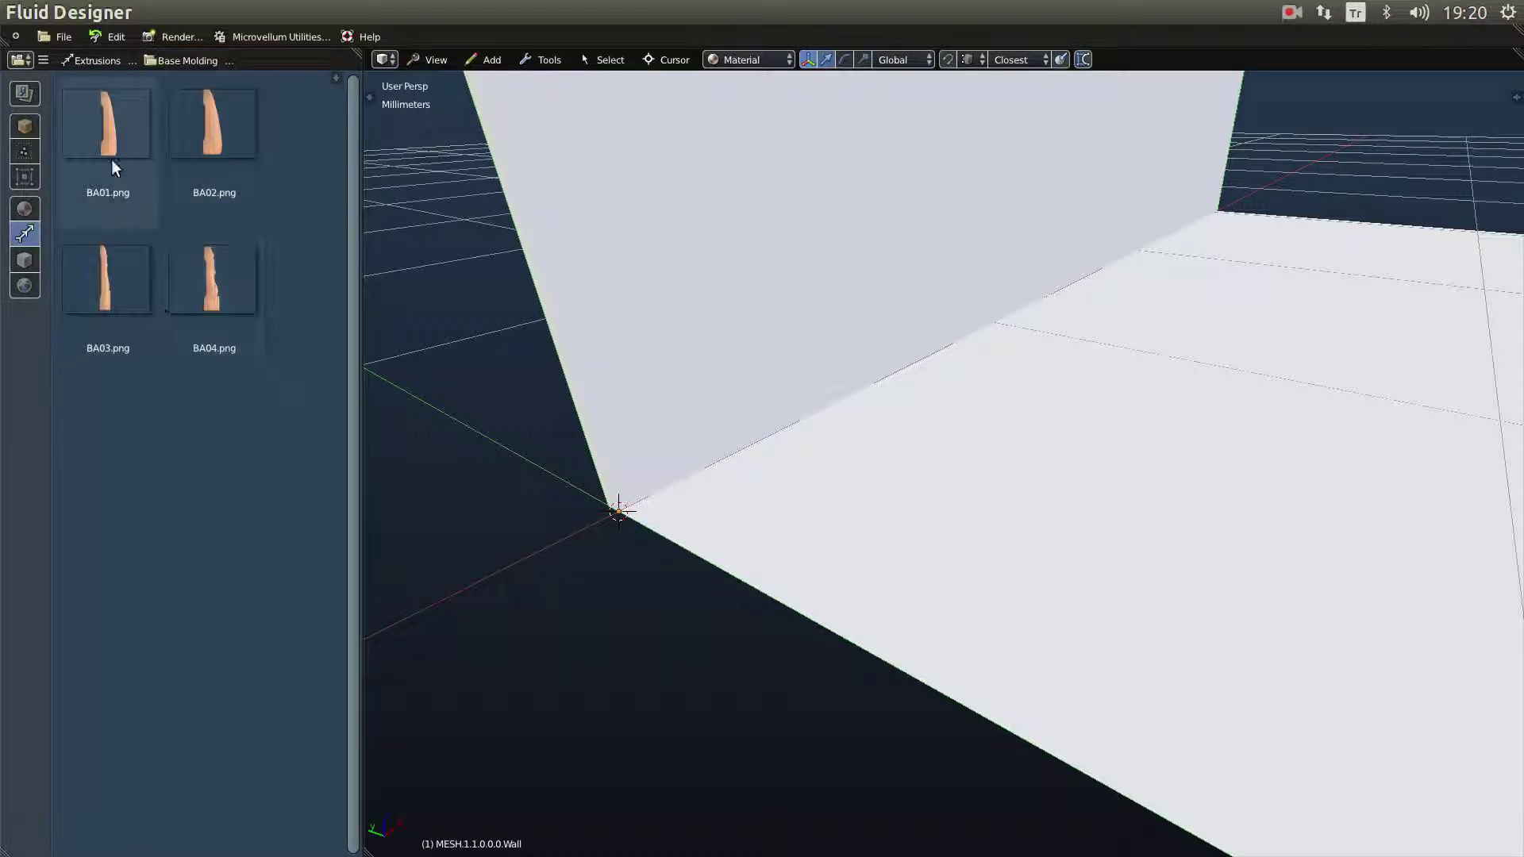
left_click(179, 66)
left_click(176, 99)
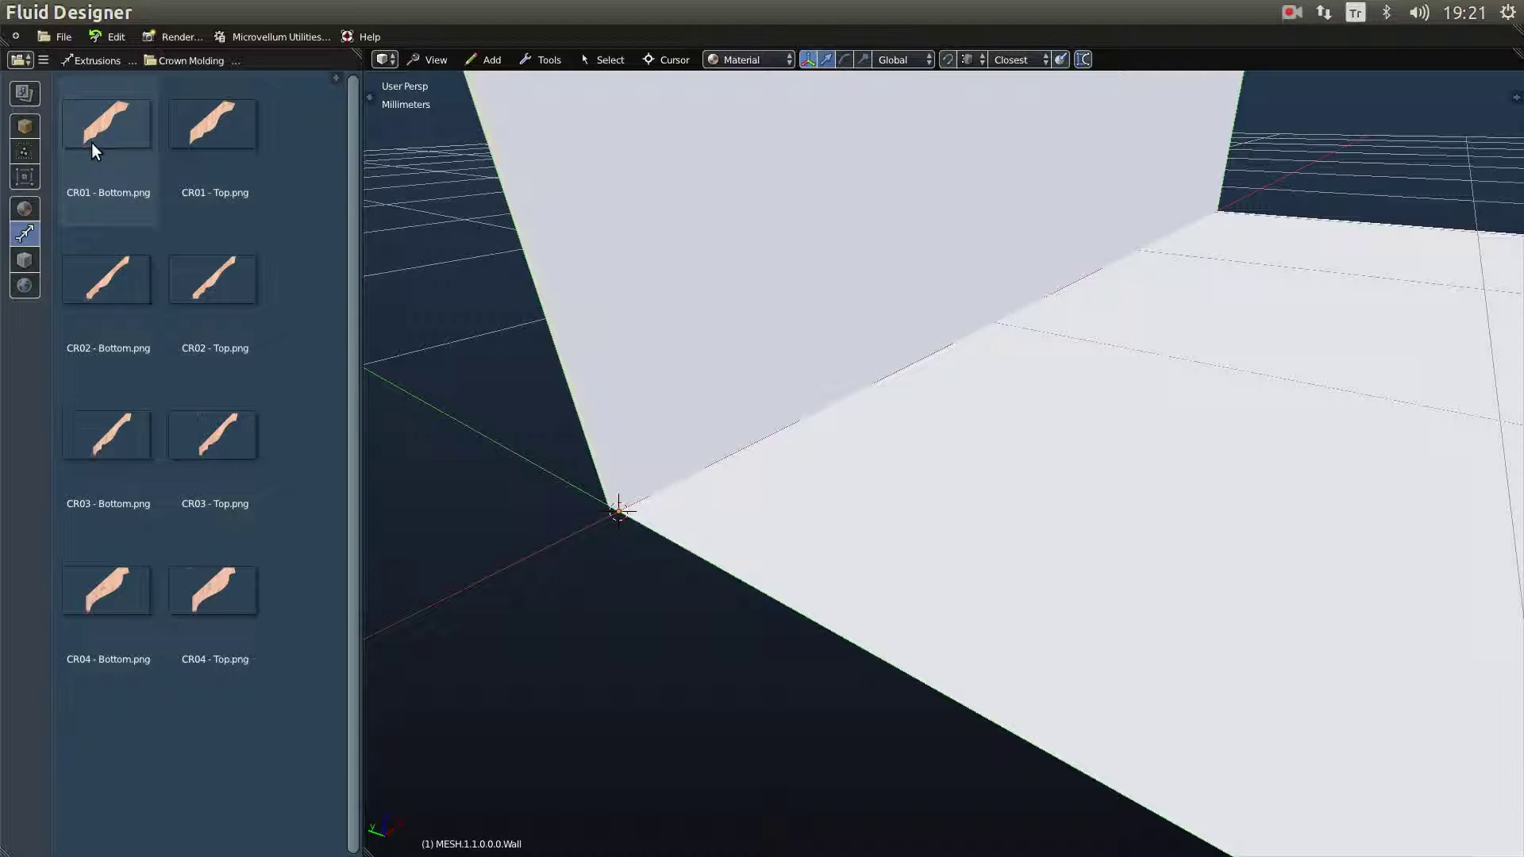
Step: Add the BA02 profile from the Base Molding extrusions to the scene as a base molding along the wall
left_click(179, 60)
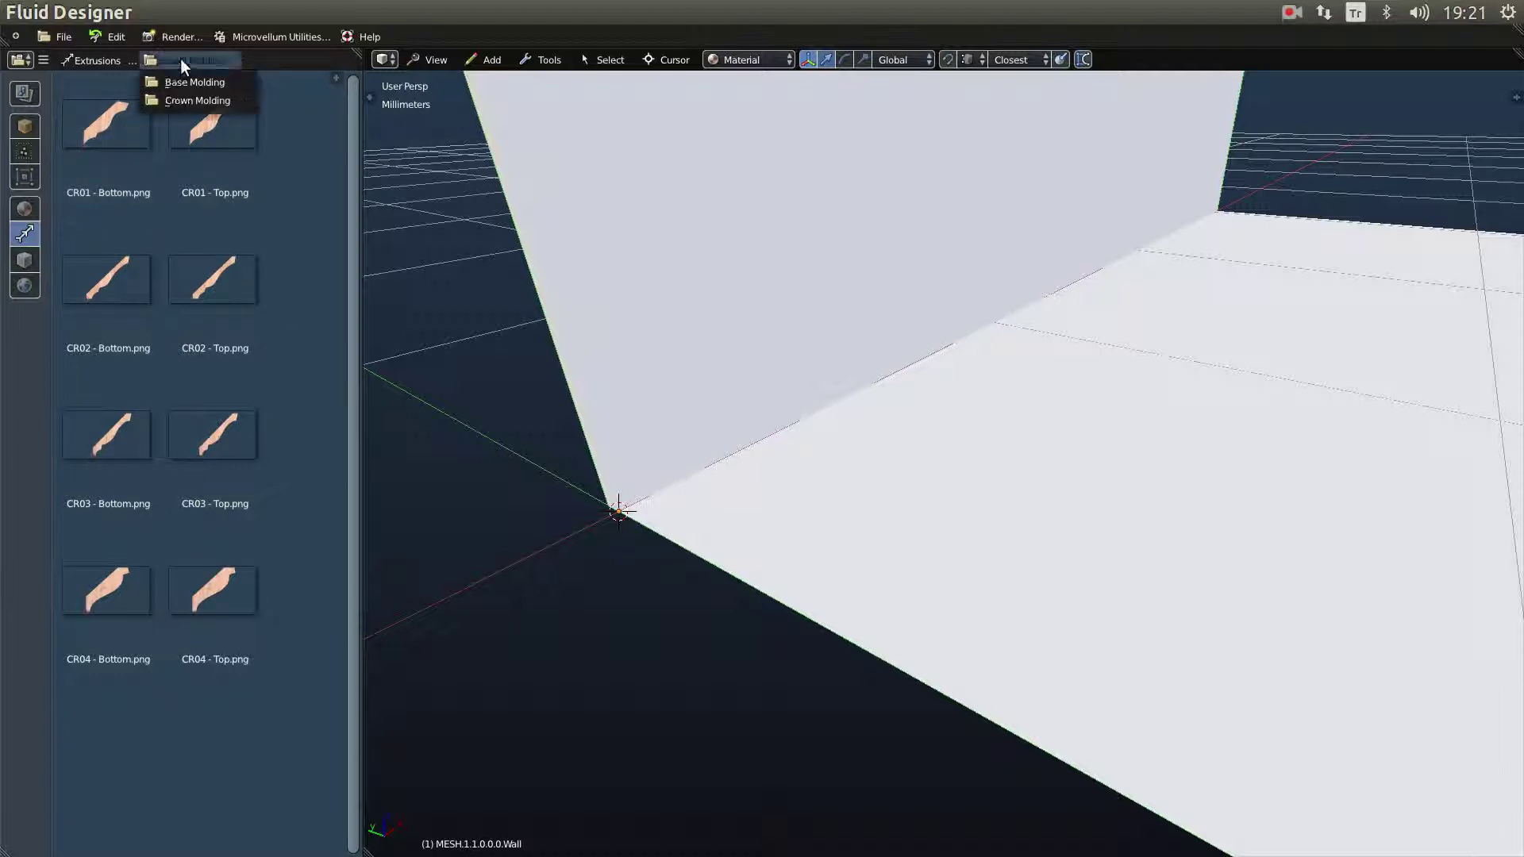
left_click(181, 82)
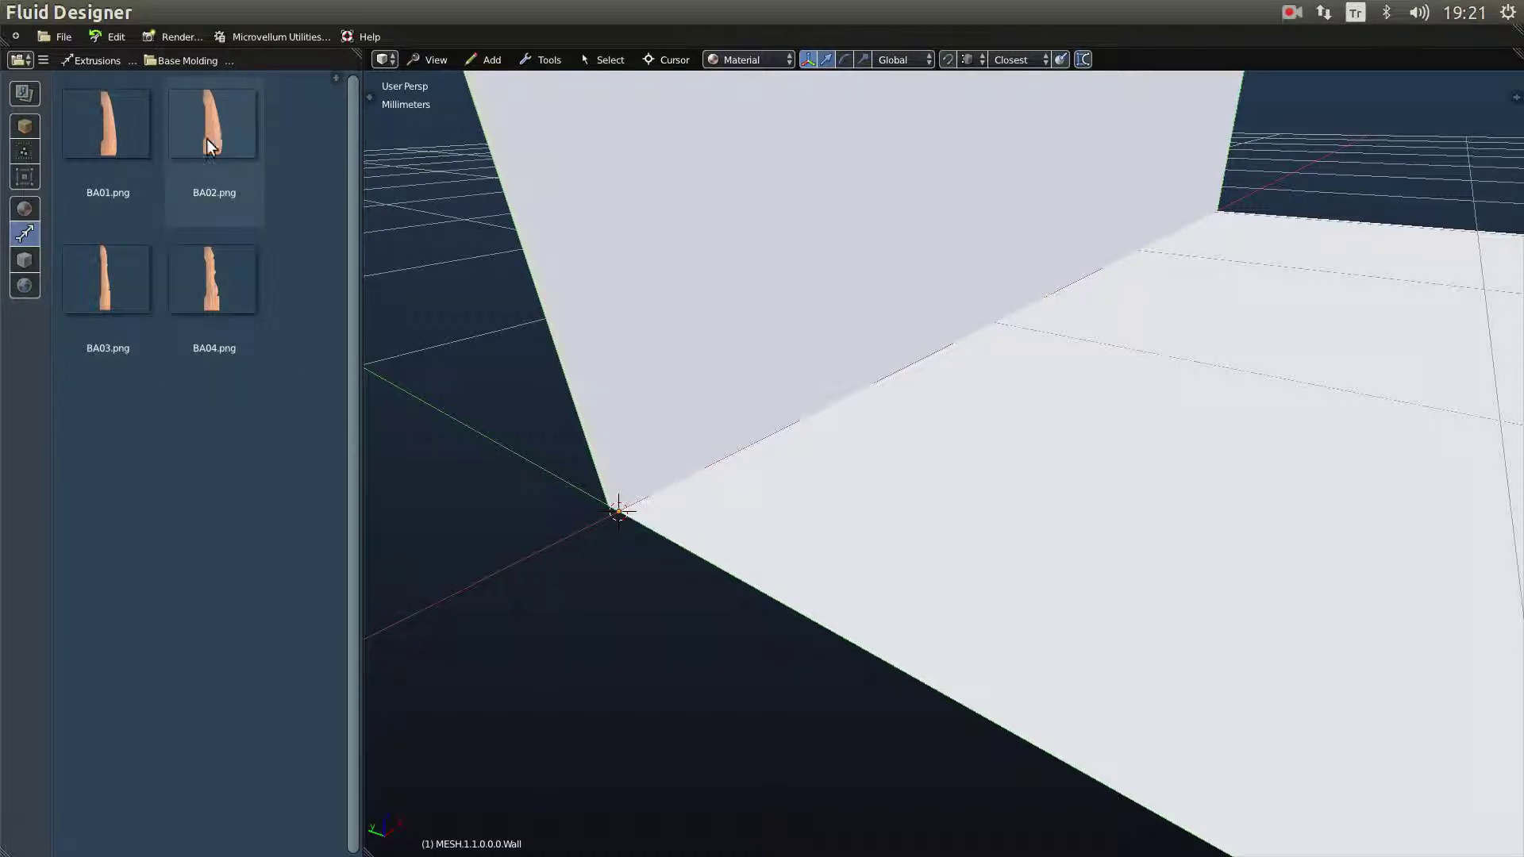
left_click_drag(210, 127, 671, 304)
left_click(675, 351)
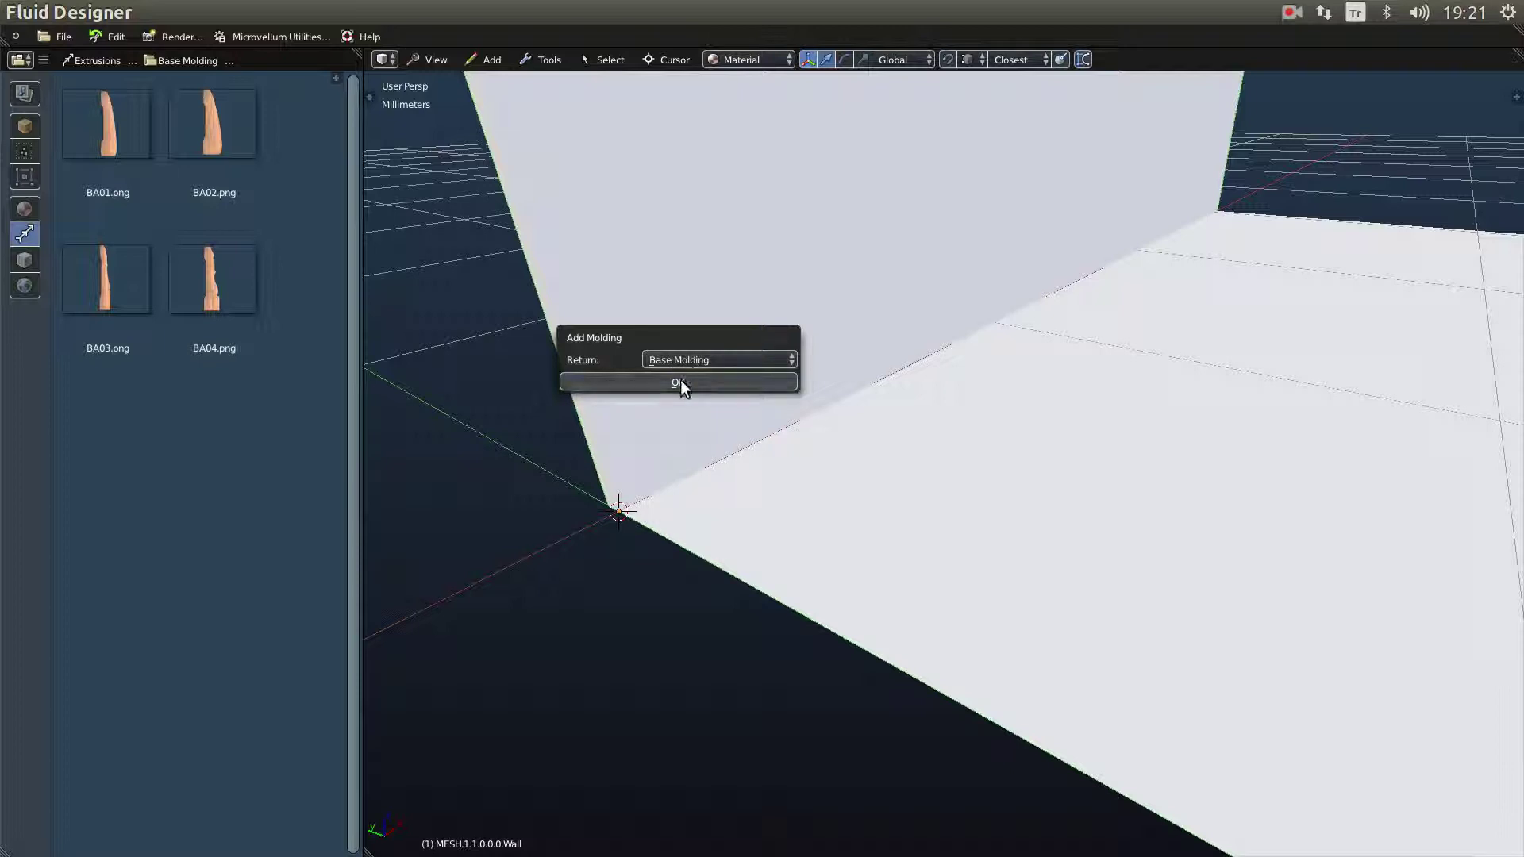
key("Return")
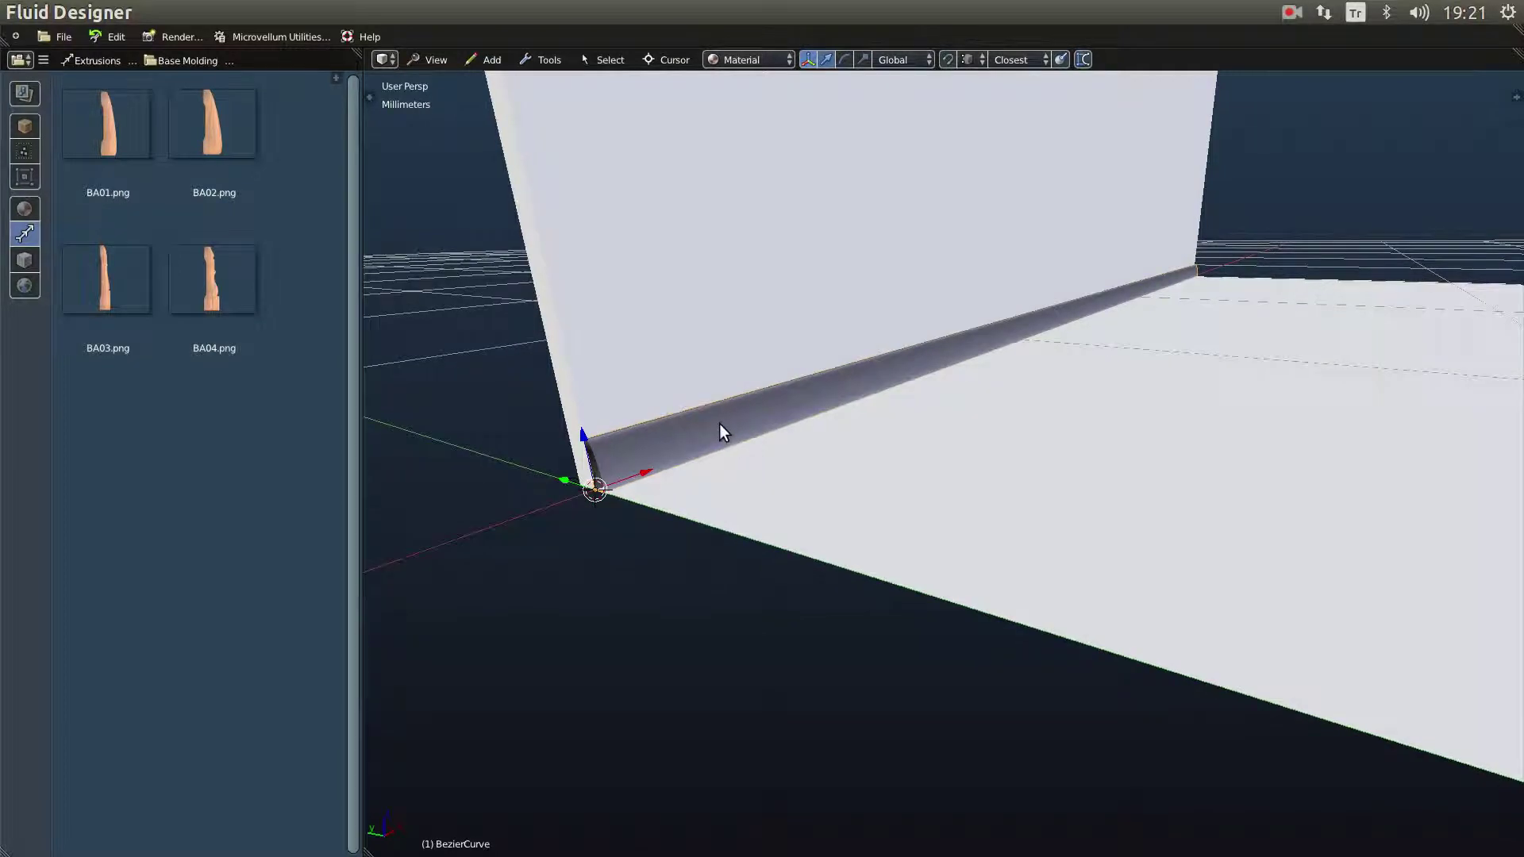
scroll(780, 436, "up", 2)
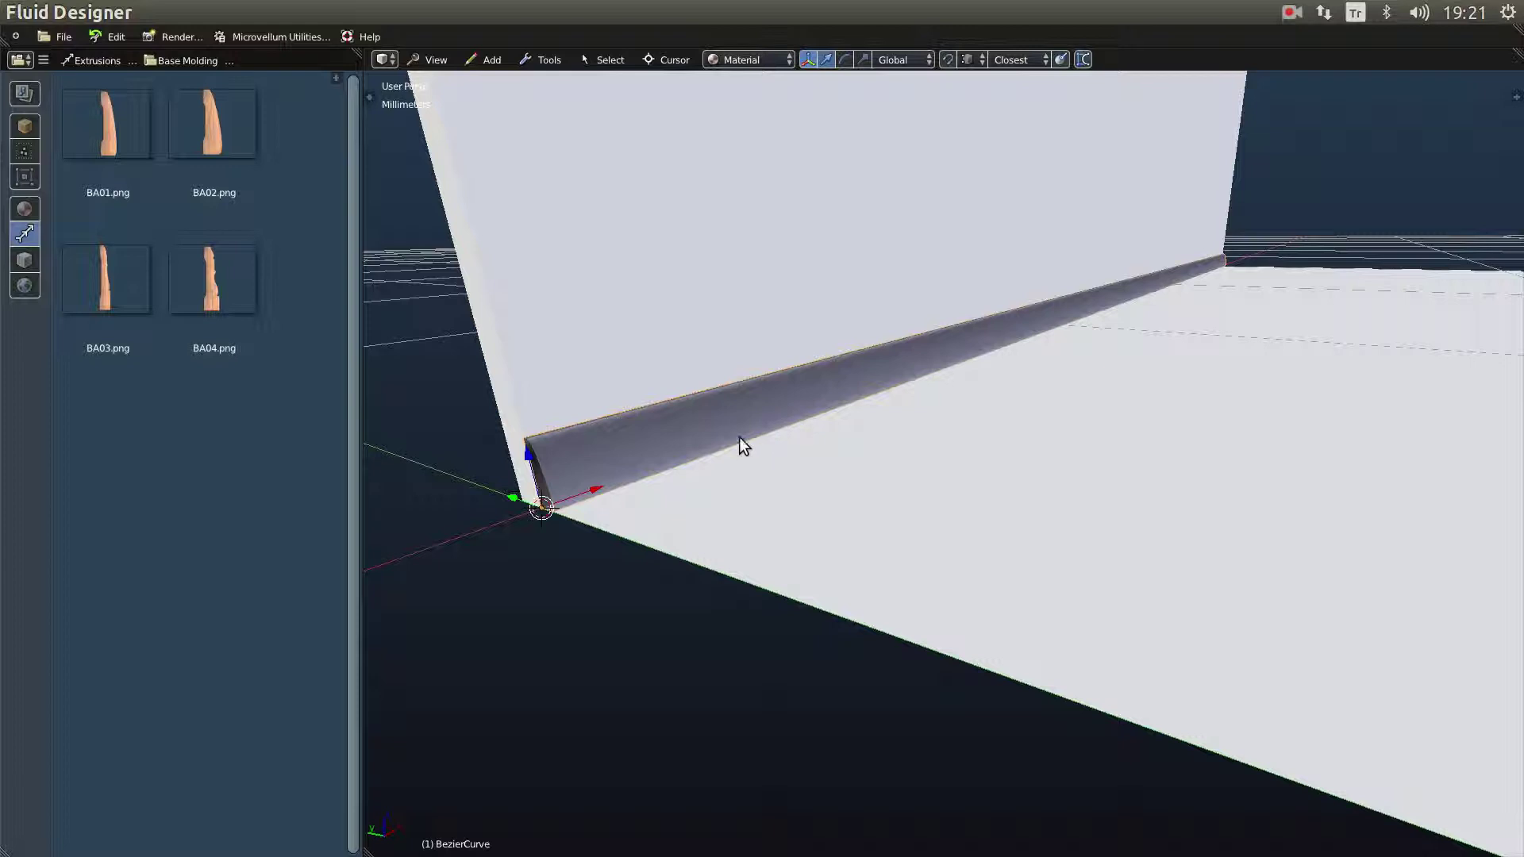
scroll(737, 439, "down", 2)
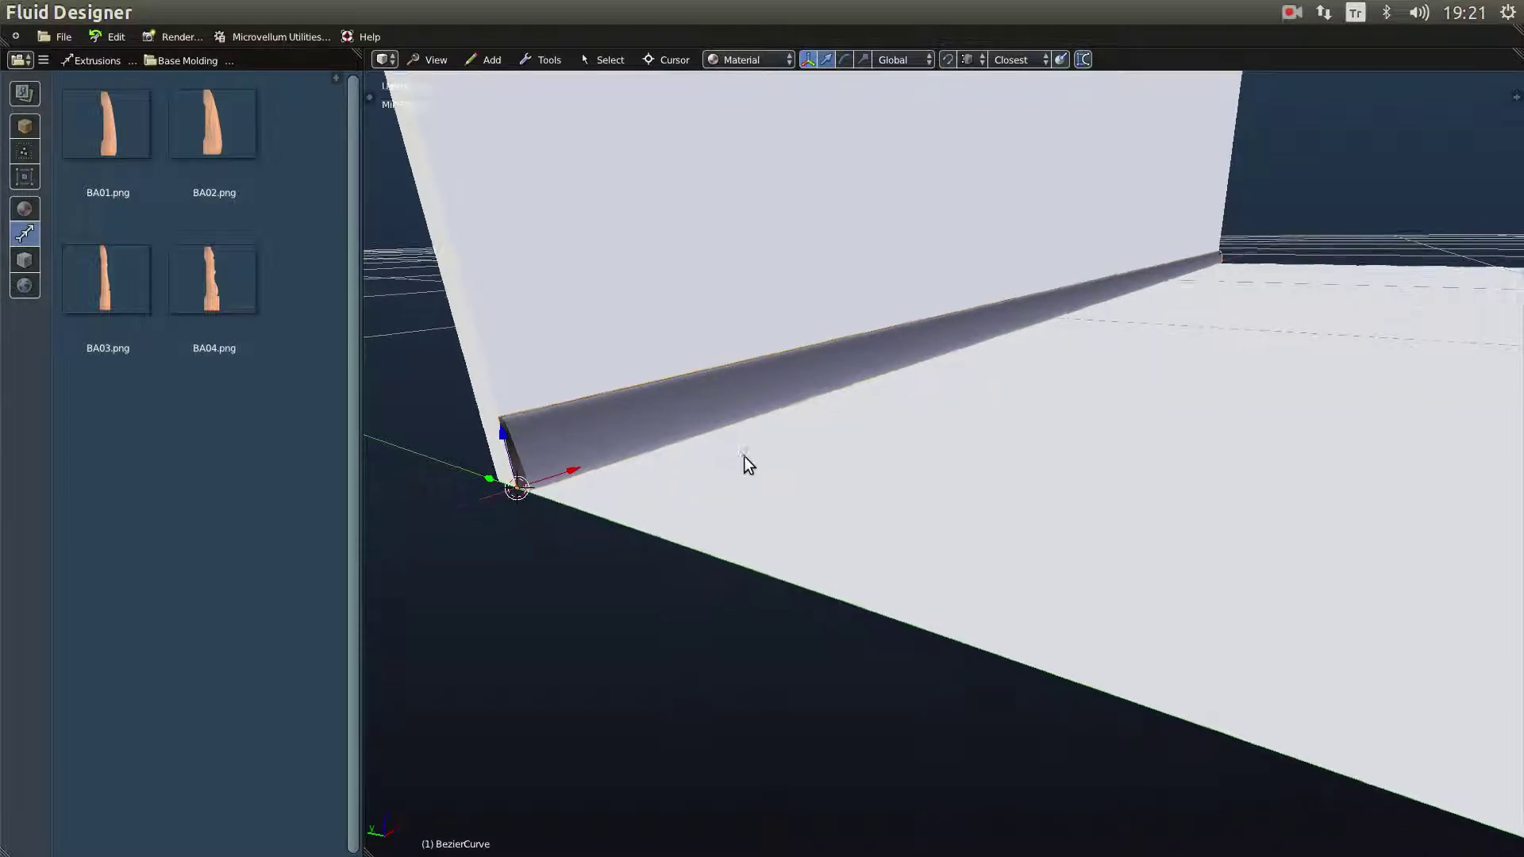
Step: Select the base molding curve and convert it to a mesh
right_click(679, 399)
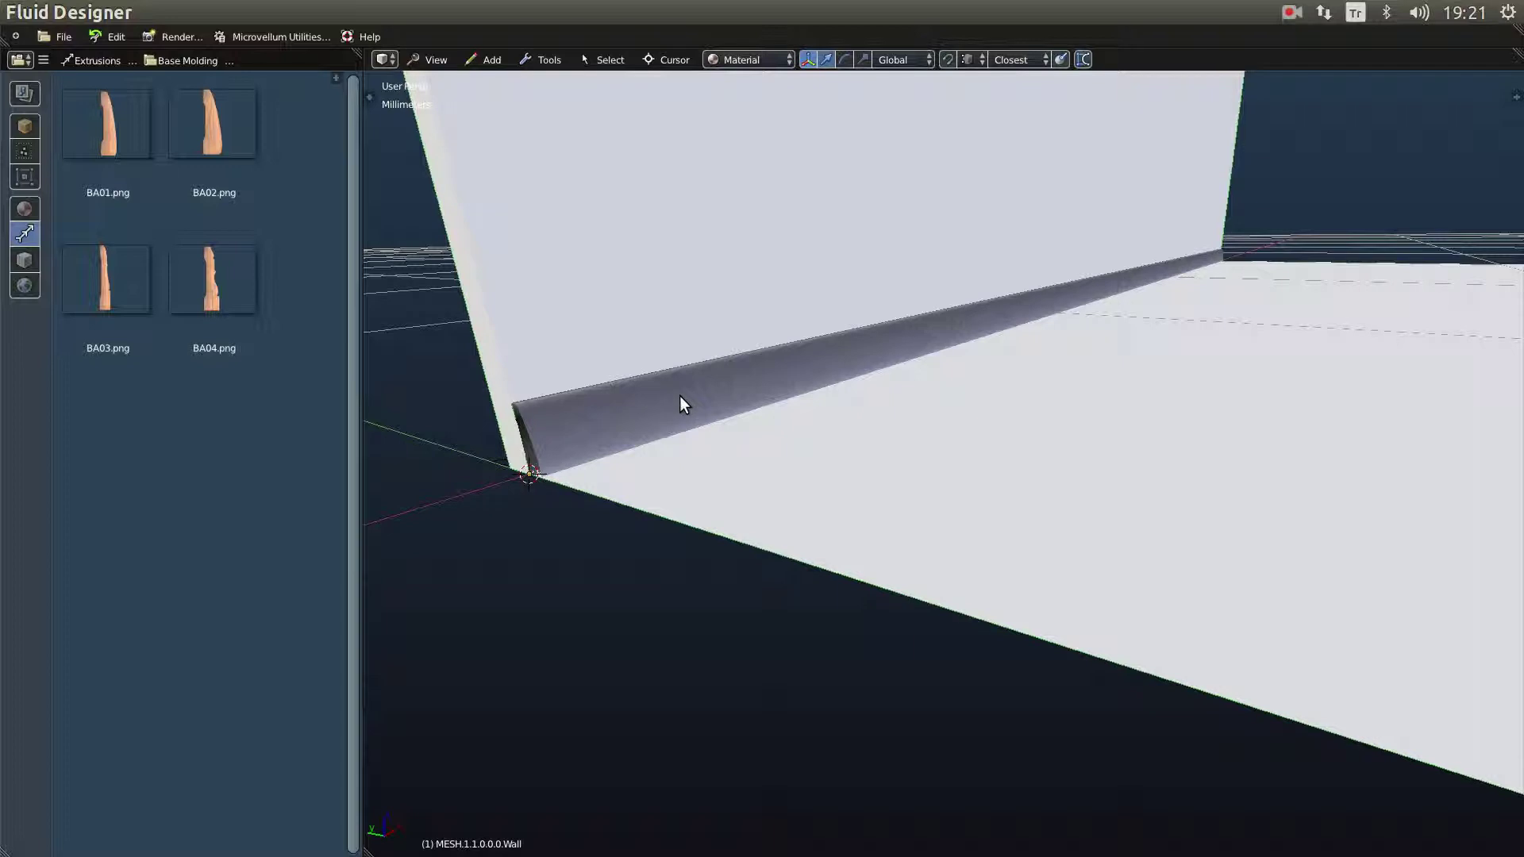
right_click(679, 397)
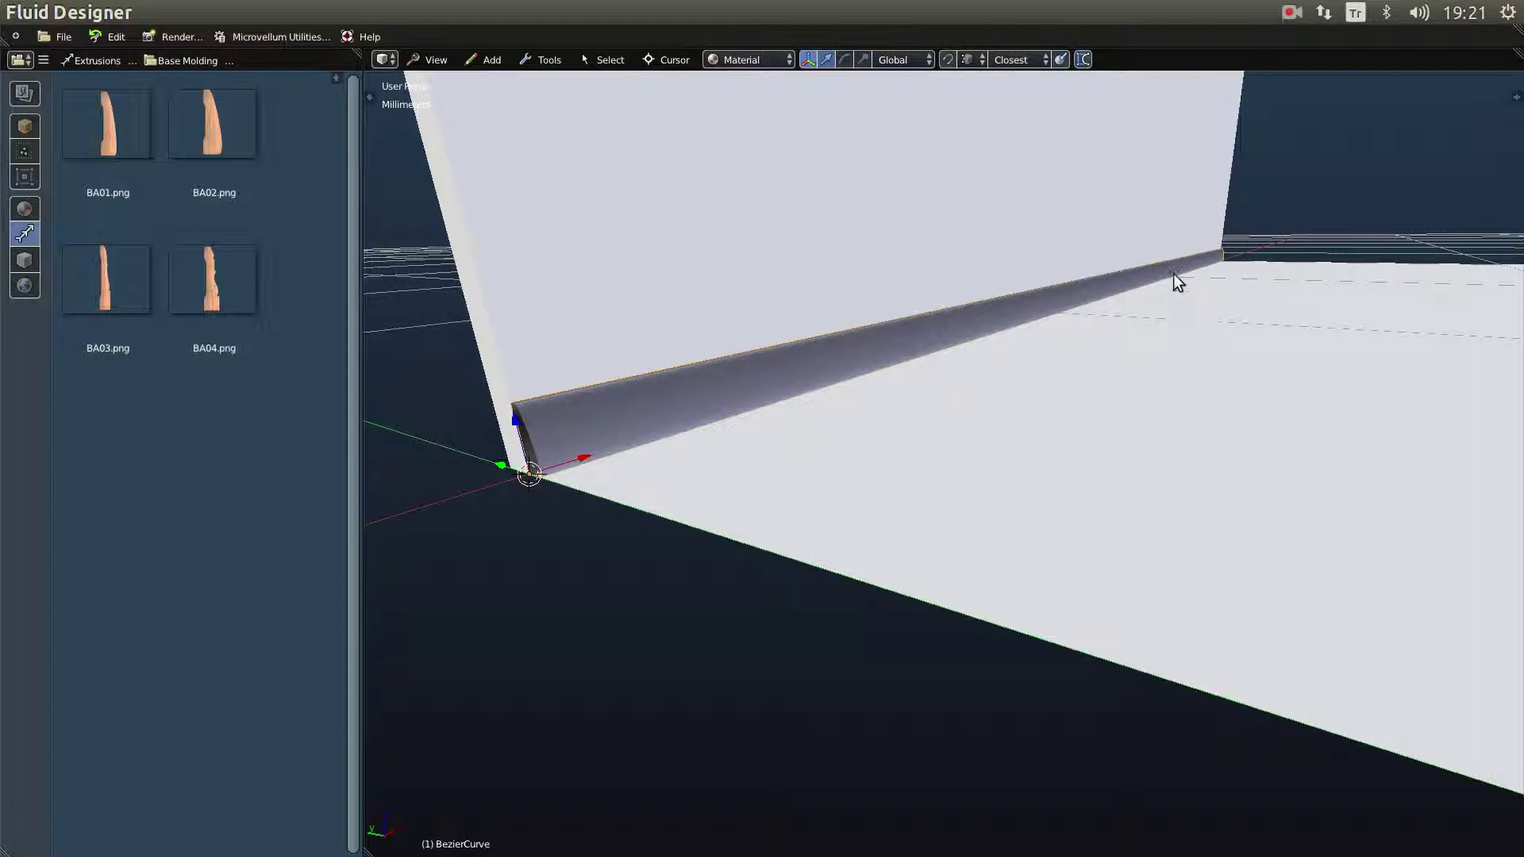
left_click(551, 57)
mouse_move(554, 83)
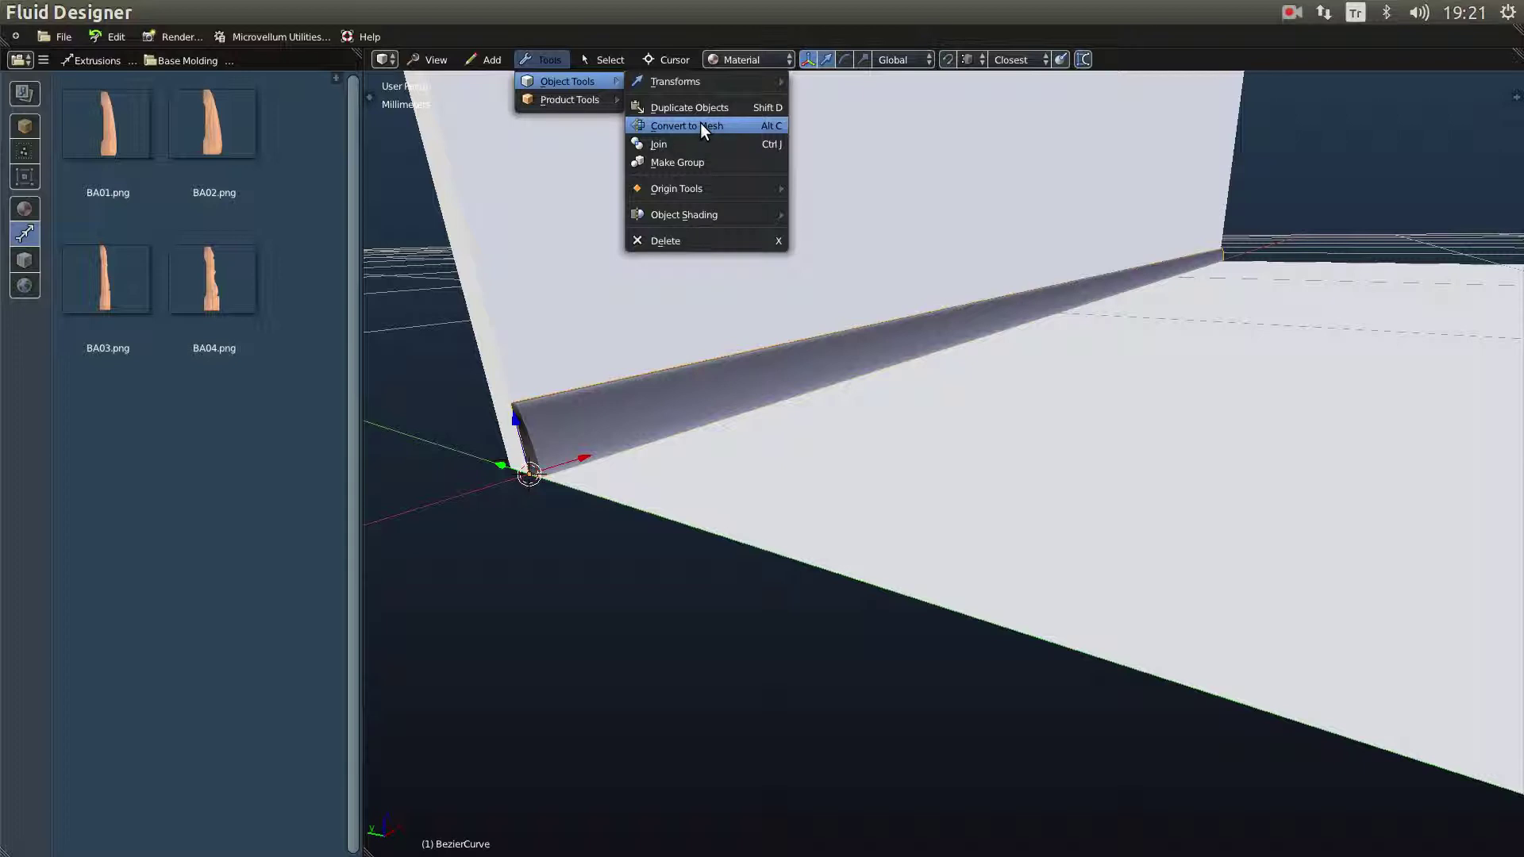
key("Return")
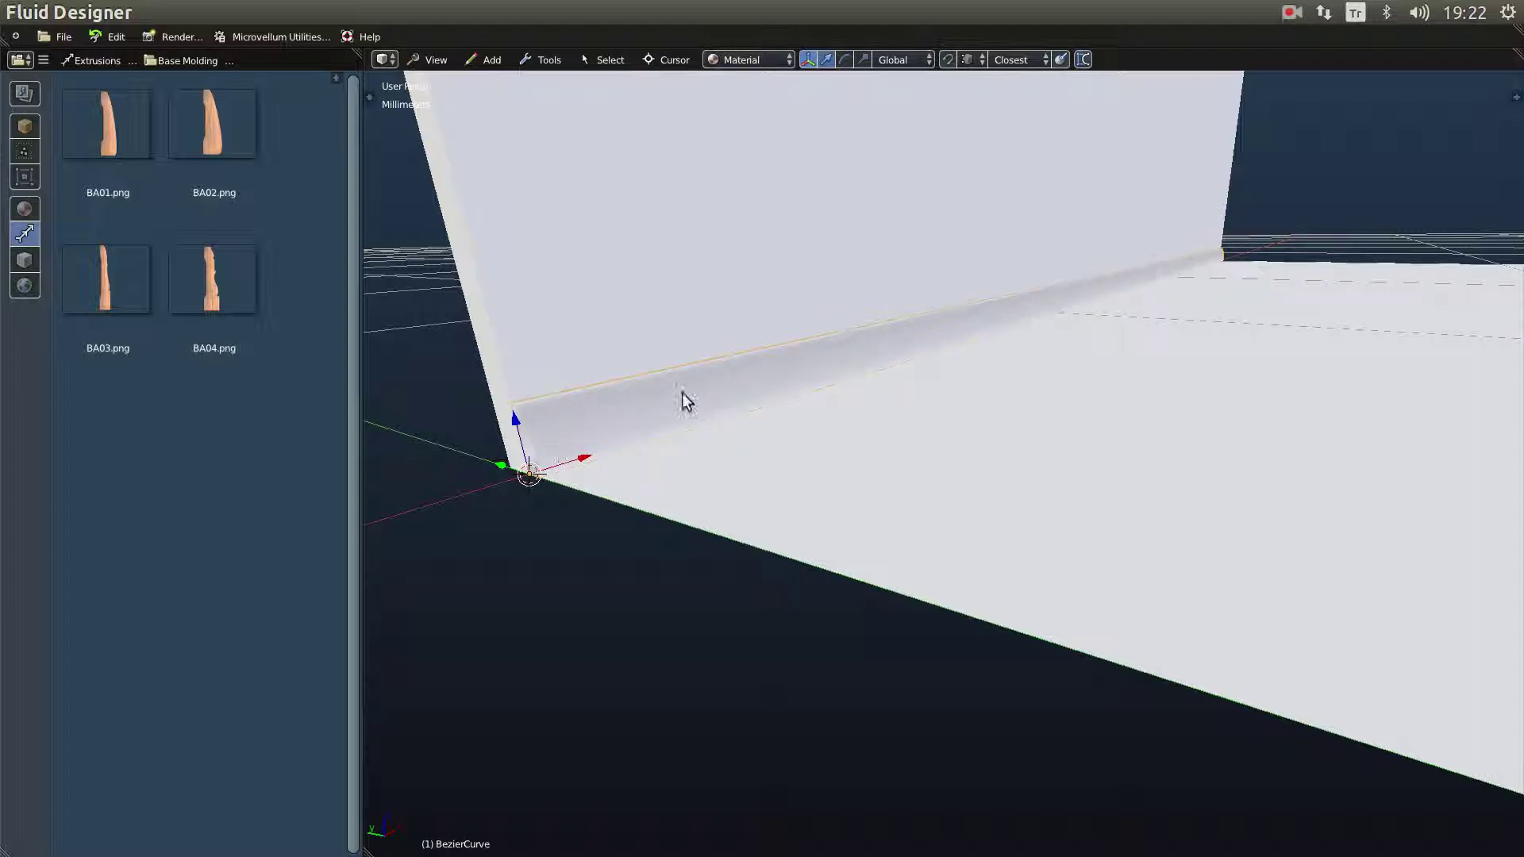
Step: Apply the Hardwood Arrow Cherry material from the interior Flooring materials to the floor plane
left_click(22, 209)
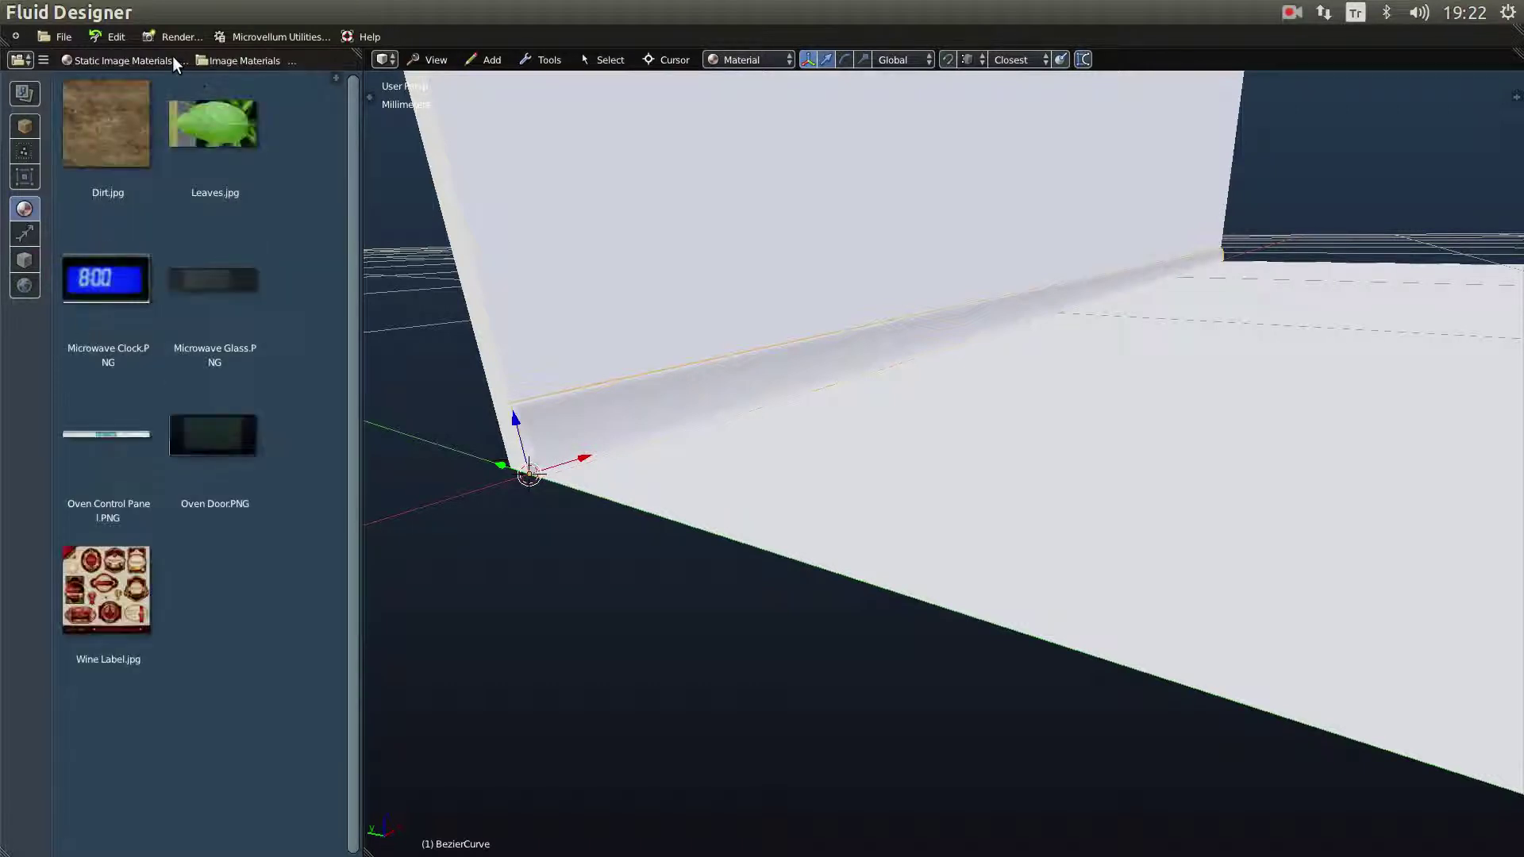
left_click(168, 59)
left_click(142, 117)
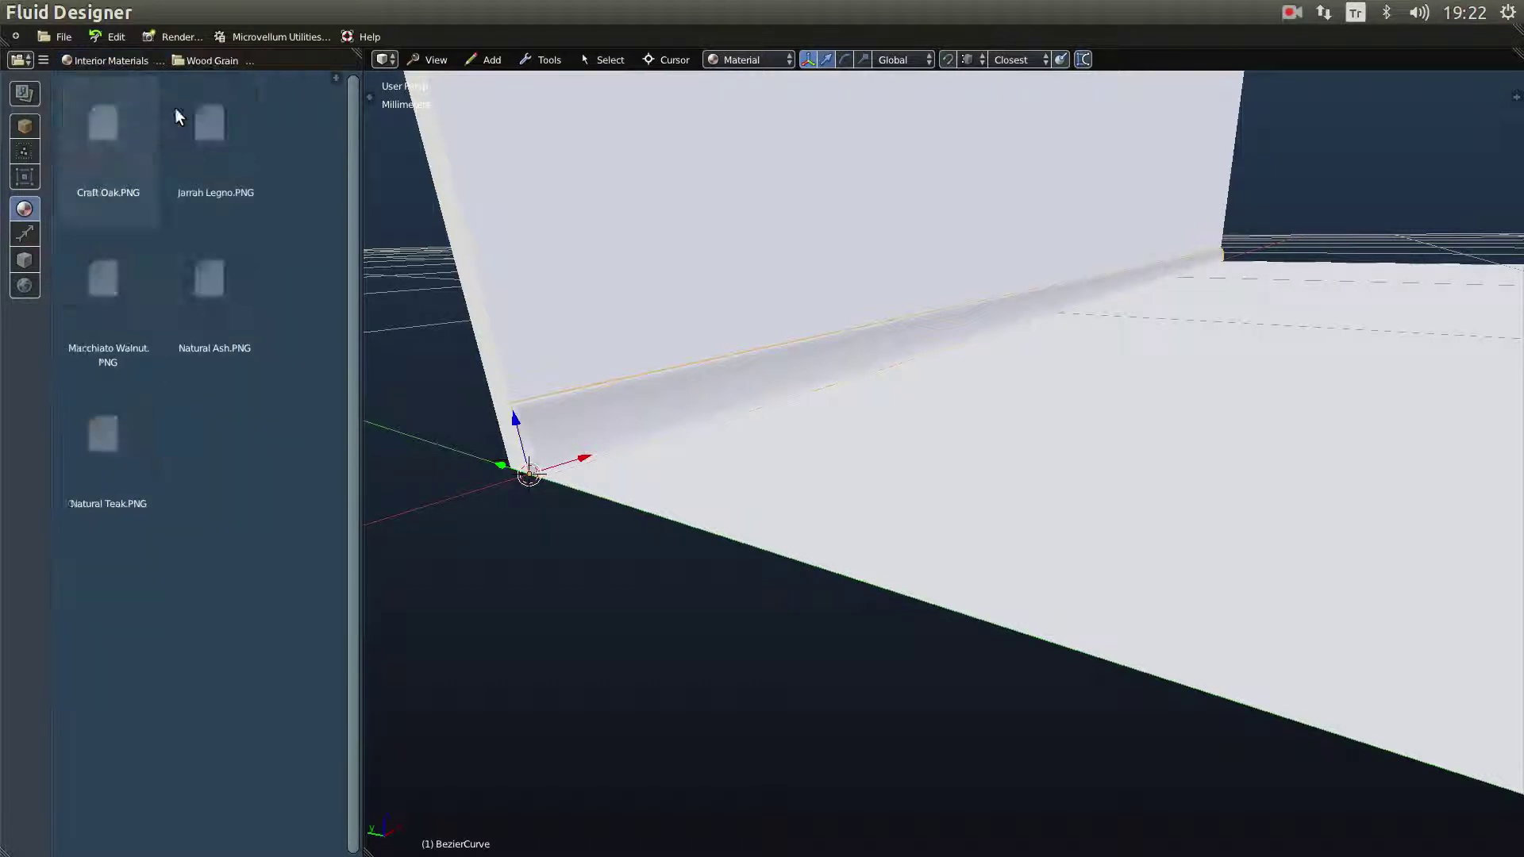
left_click(223, 63)
left_click(221, 228)
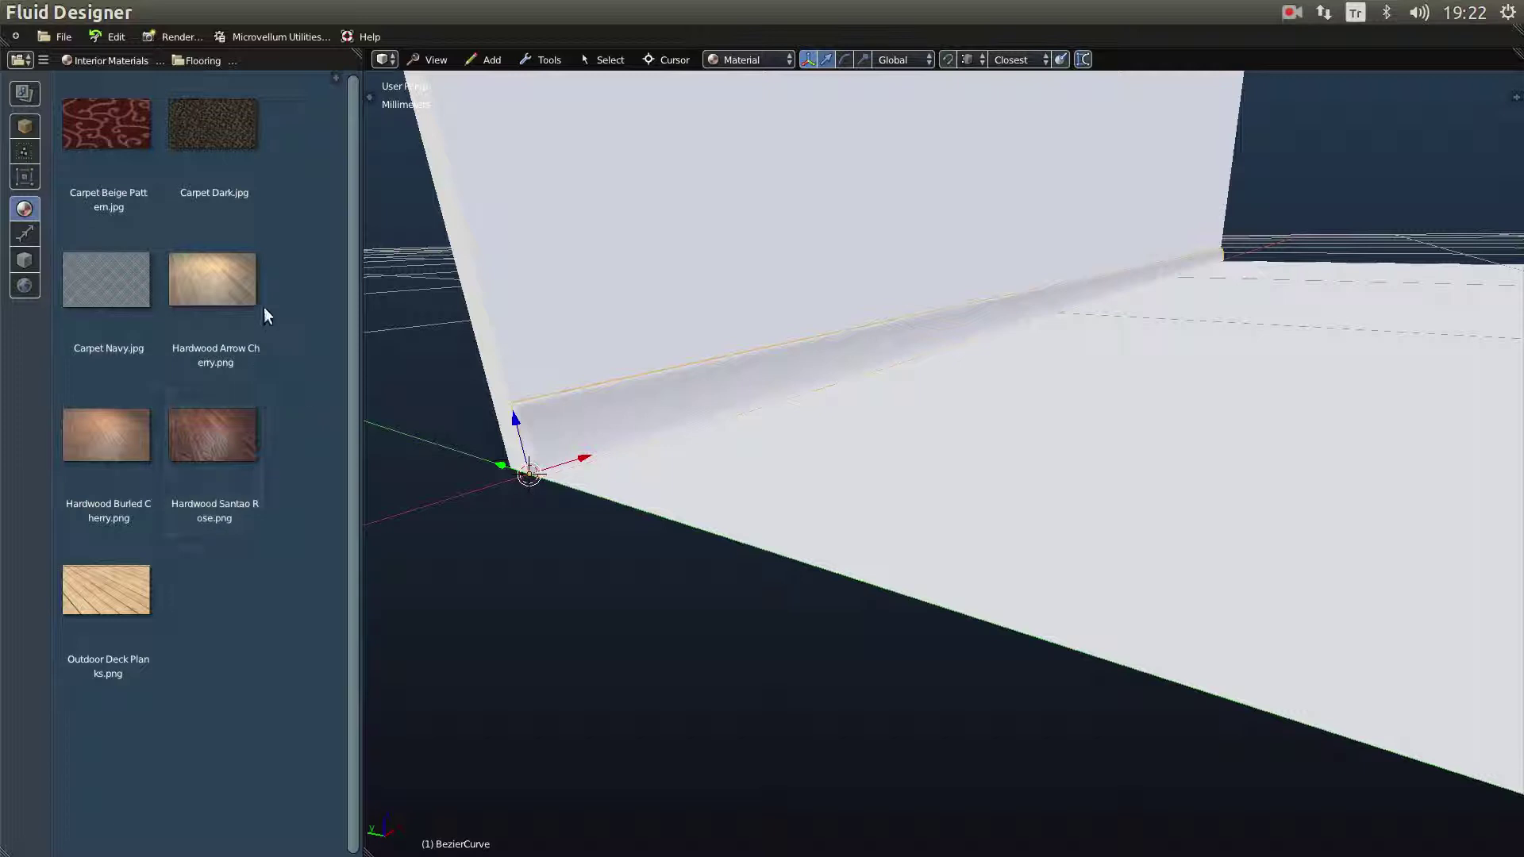
left_click_drag(212, 279, 855, 505)
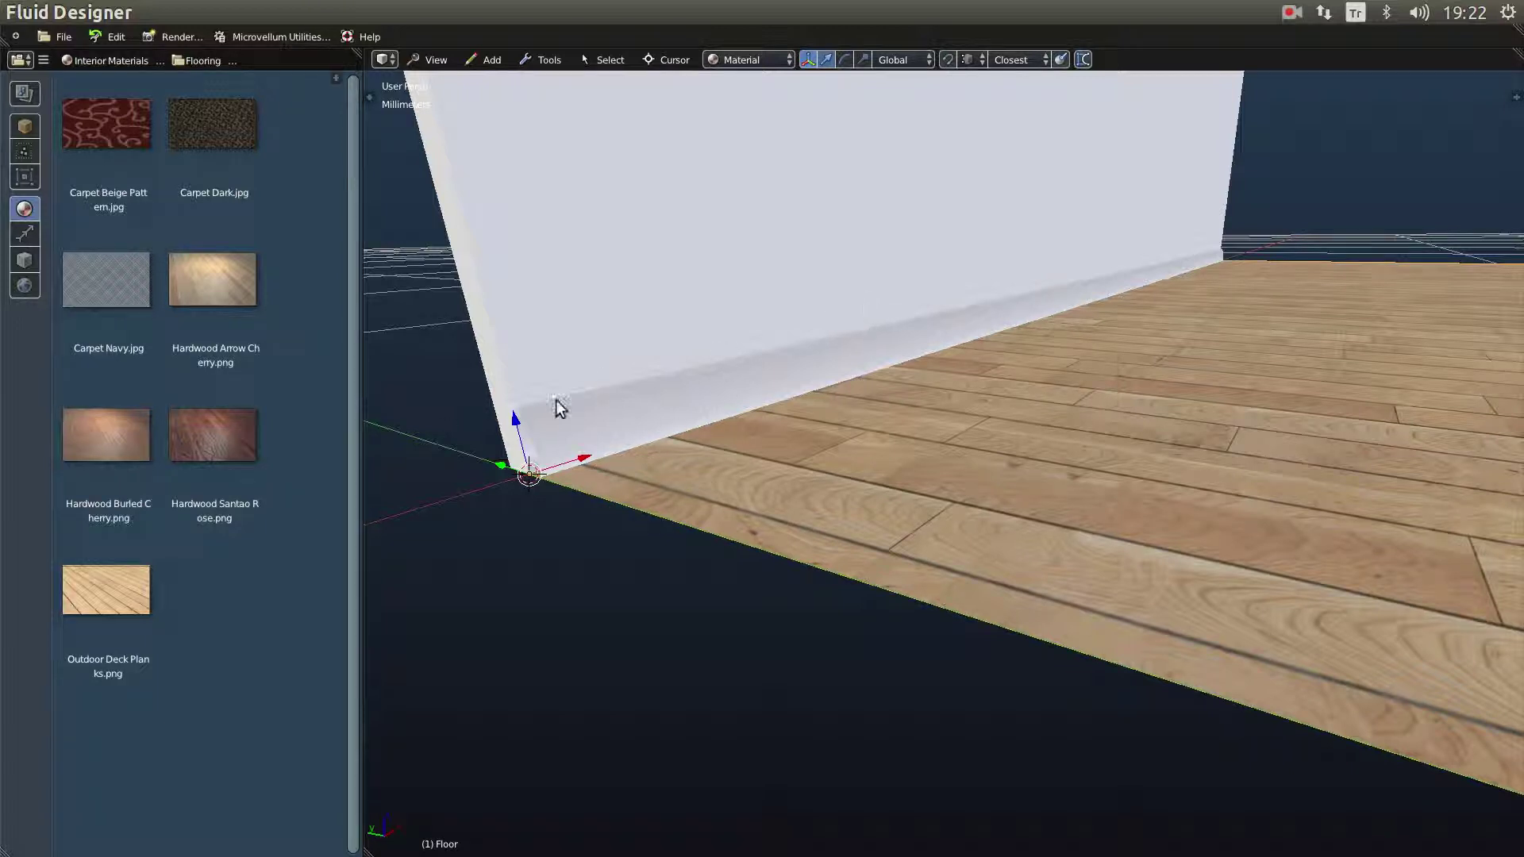
scroll(403, 298, "up", 1)
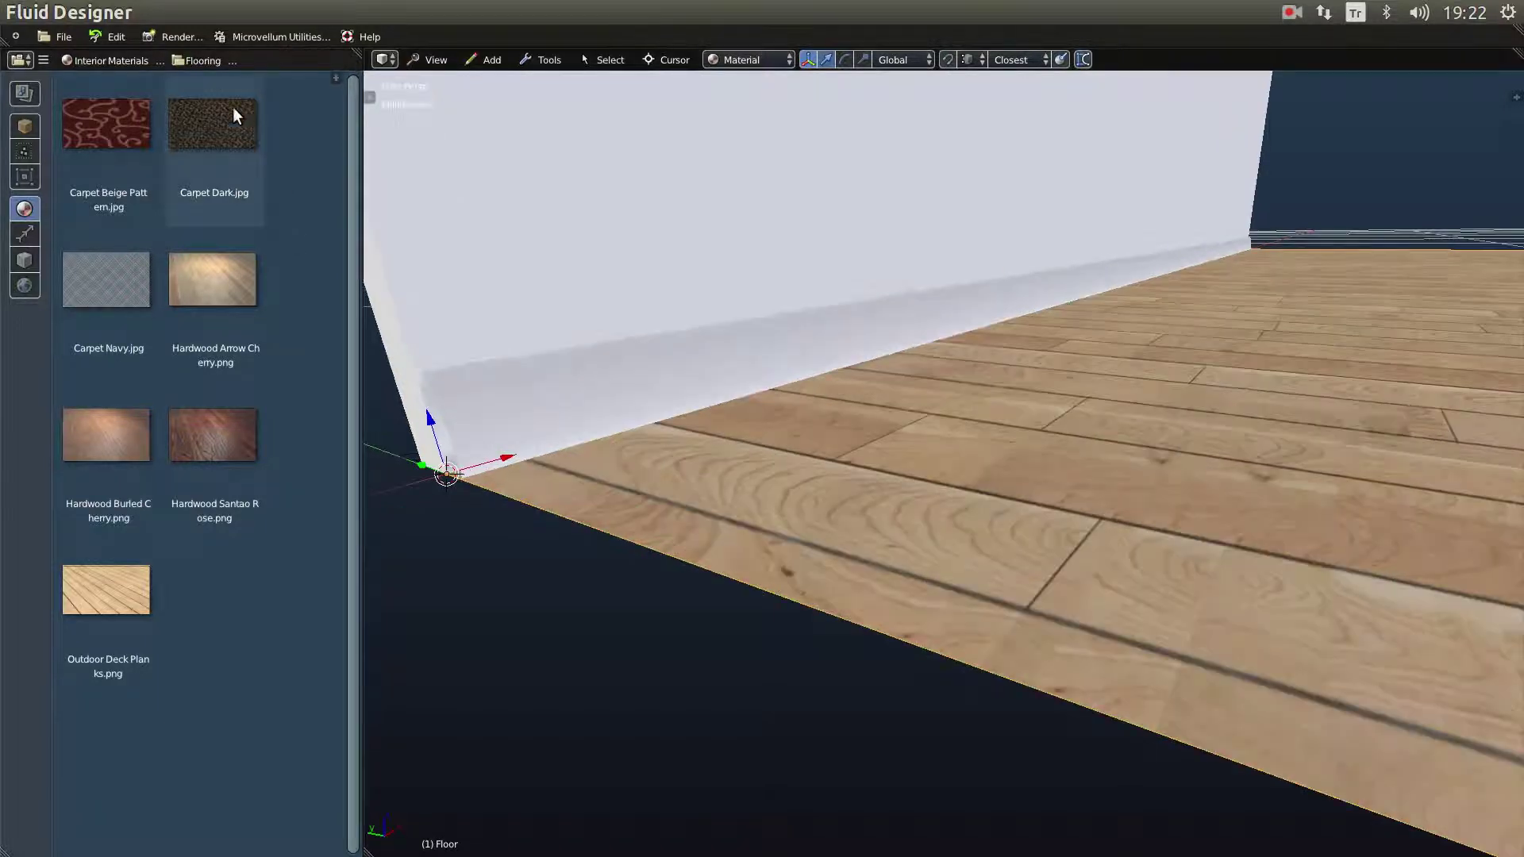
Step: Apply the Craft Oak material from the Wood Grain category to the base molding
left_click(208, 63)
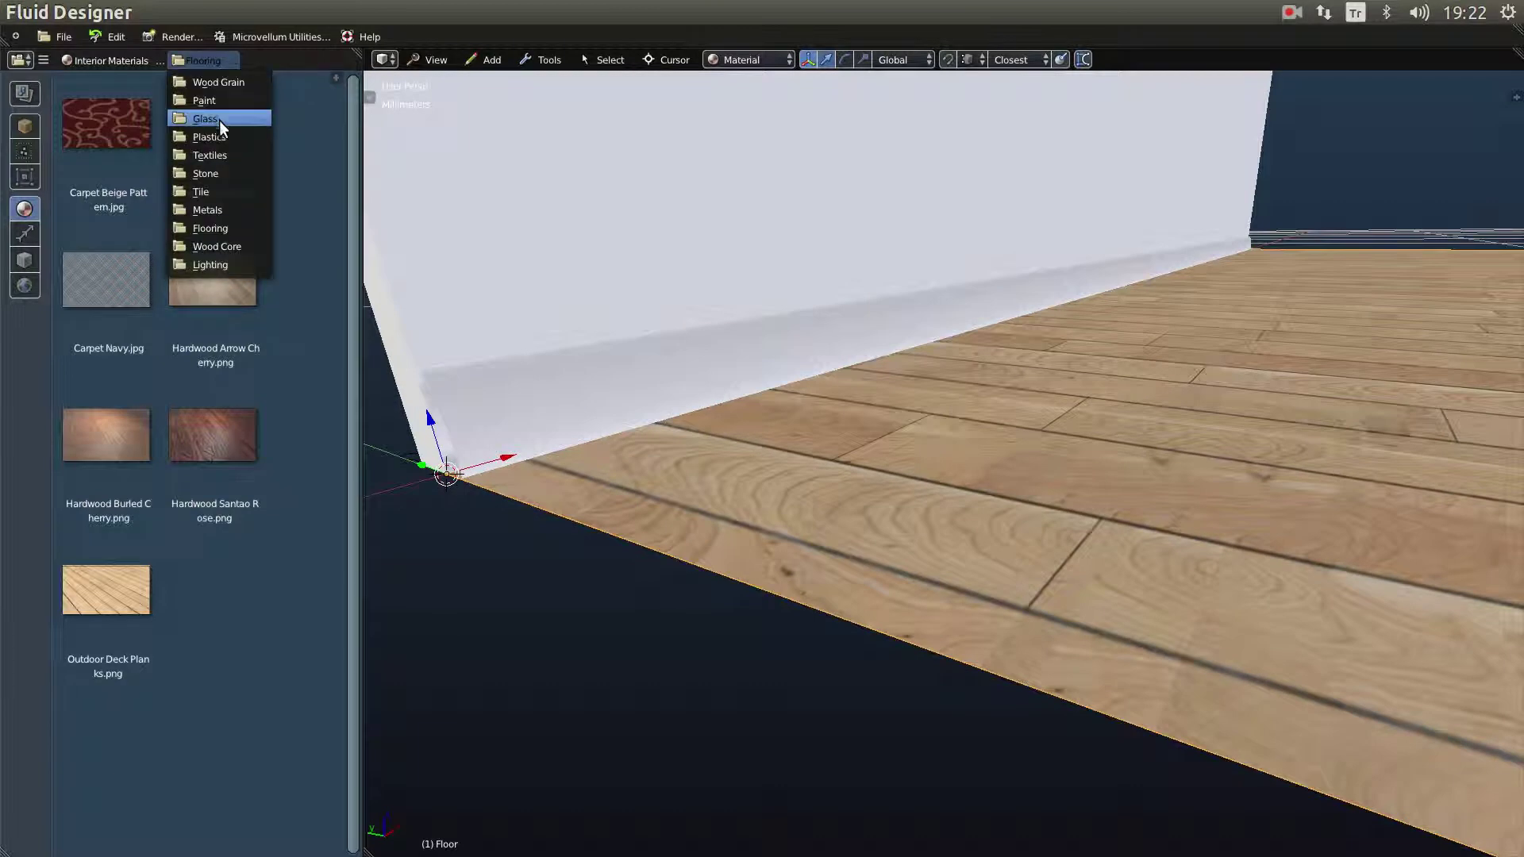
left_click(230, 79)
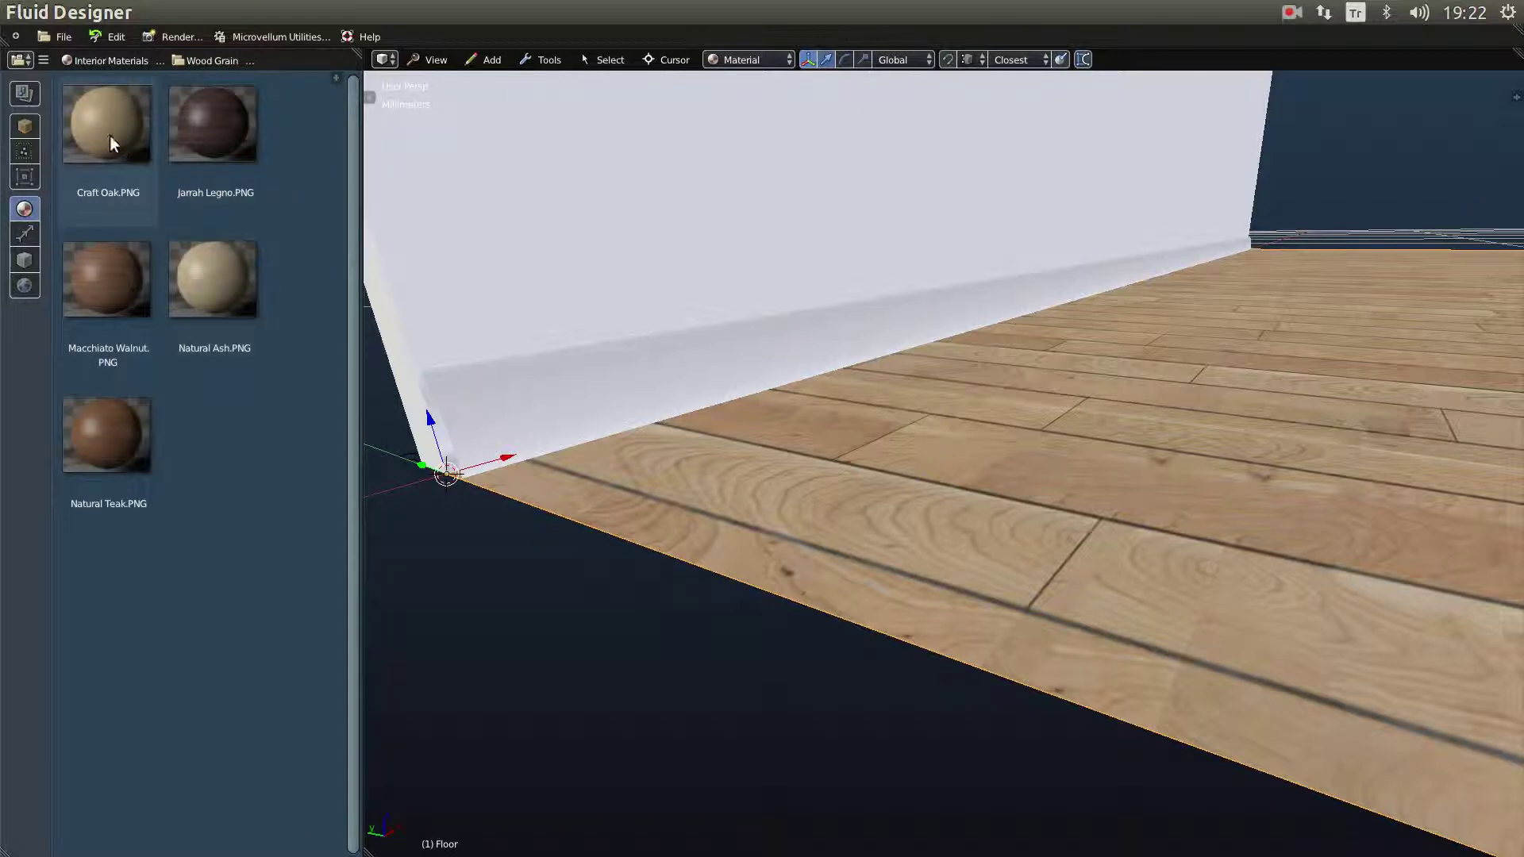
left_click_drag(110, 135, 572, 384)
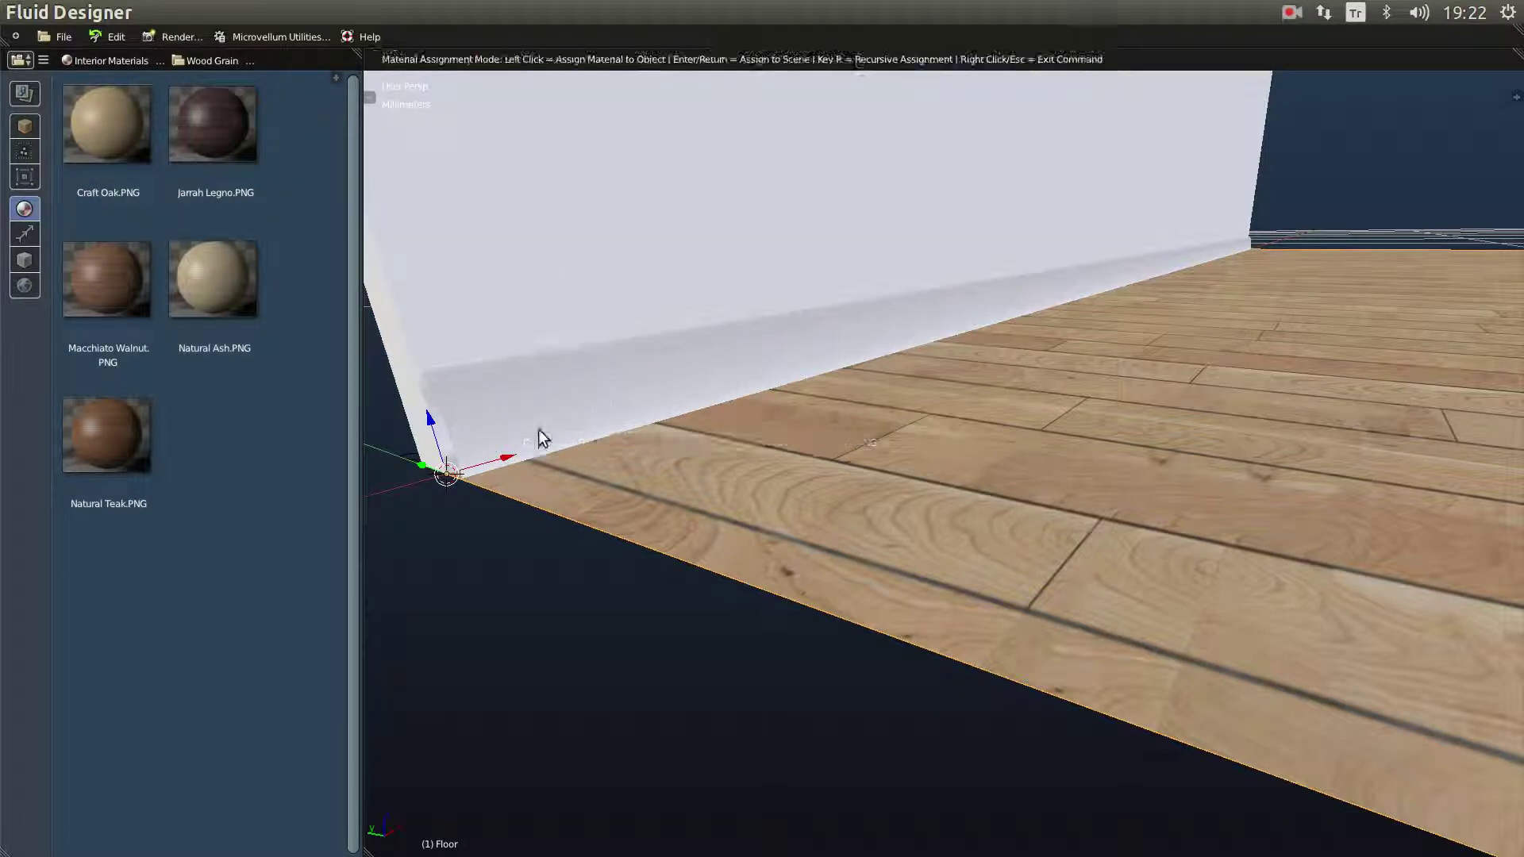
left_click(596, 450)
scroll(688, 405, "up", 3)
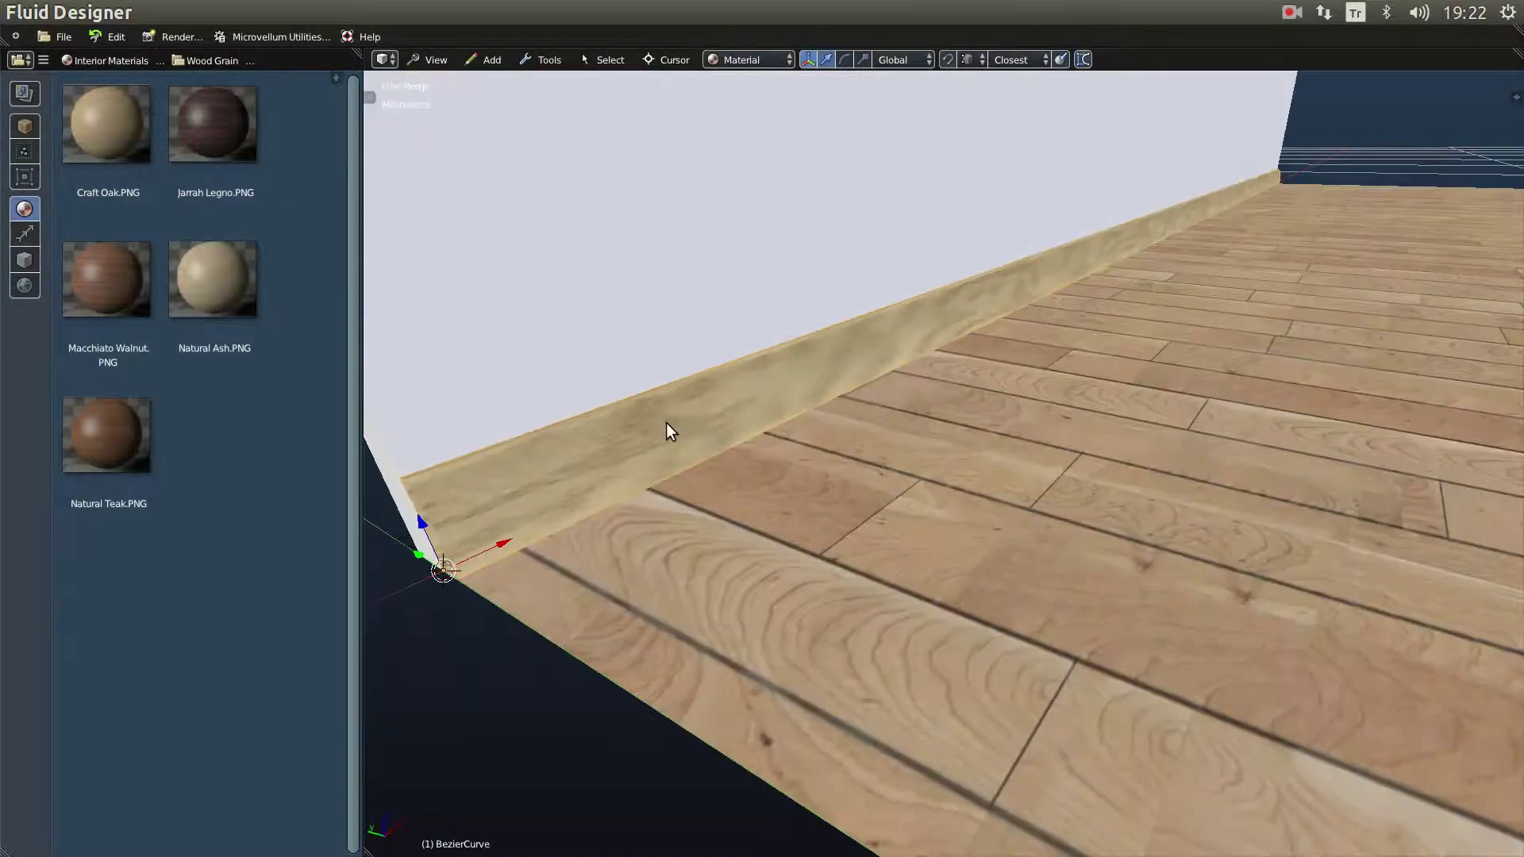
Step: Replace the base molding's material with the Natural Ash wood grain
left_click_drag(239, 288, 612, 443)
left_click(612, 443)
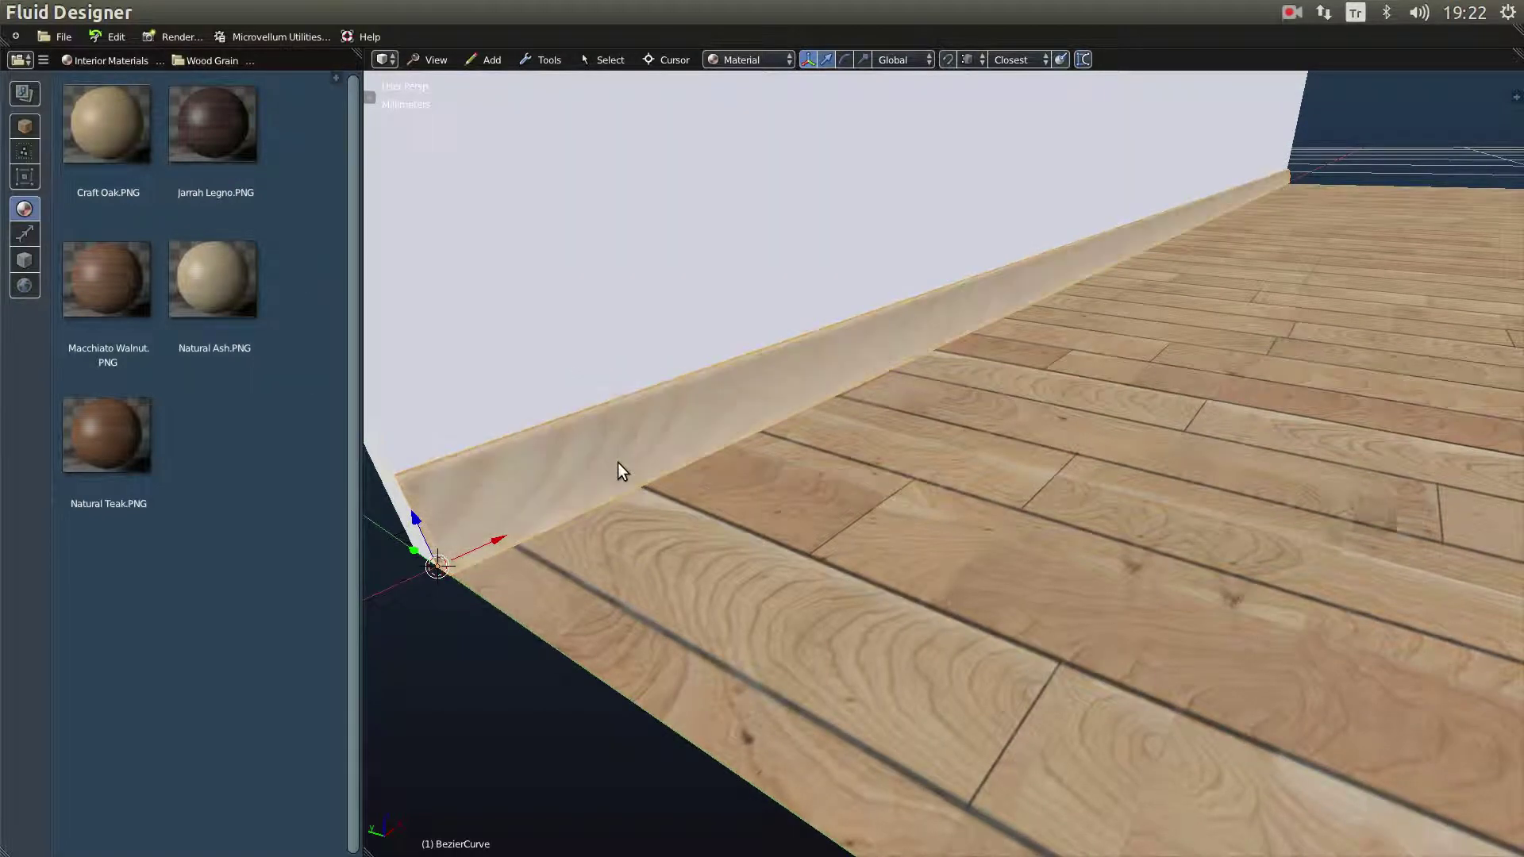
scroll(624, 456, "up", 3)
scroll(629, 444, "up", 5)
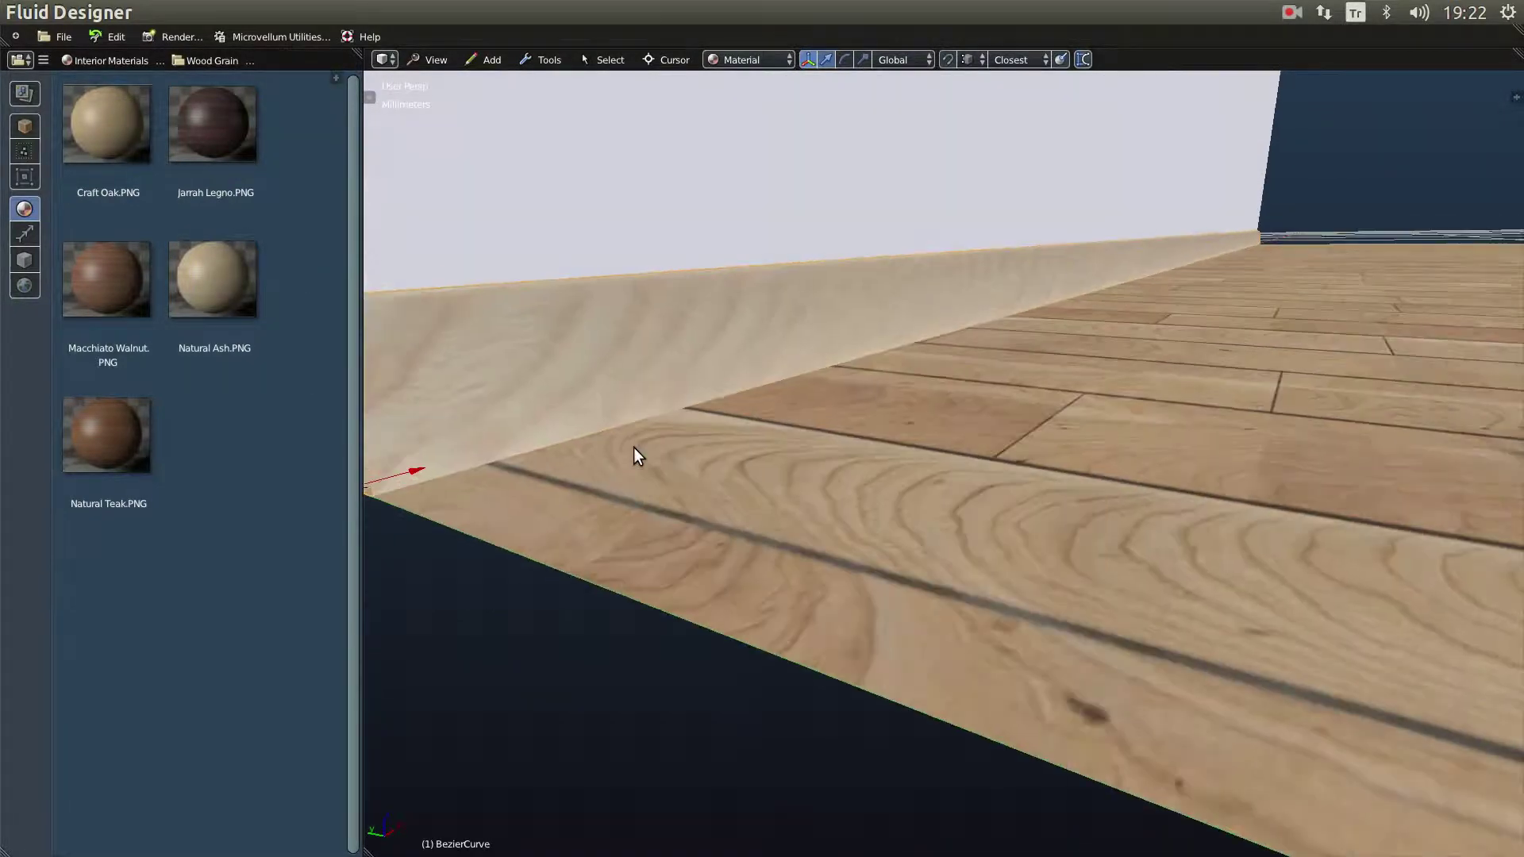
Step: Inspect the base molding's end profile against the wall and compare it with the Base Molding extrusion profiles
scroll(649, 464, "down", 5)
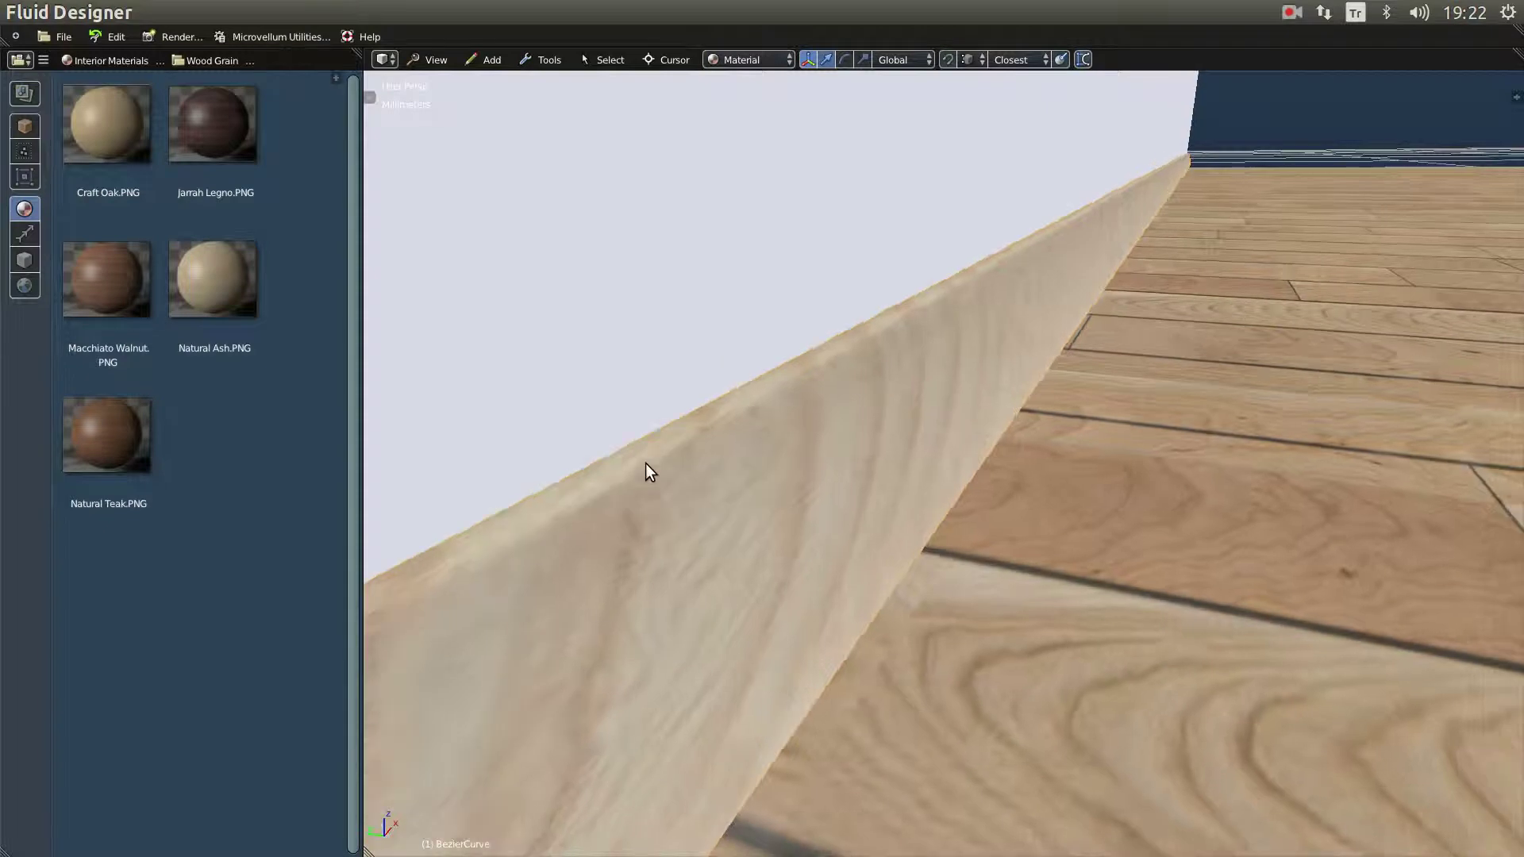
scroll(654, 489, "down", 4)
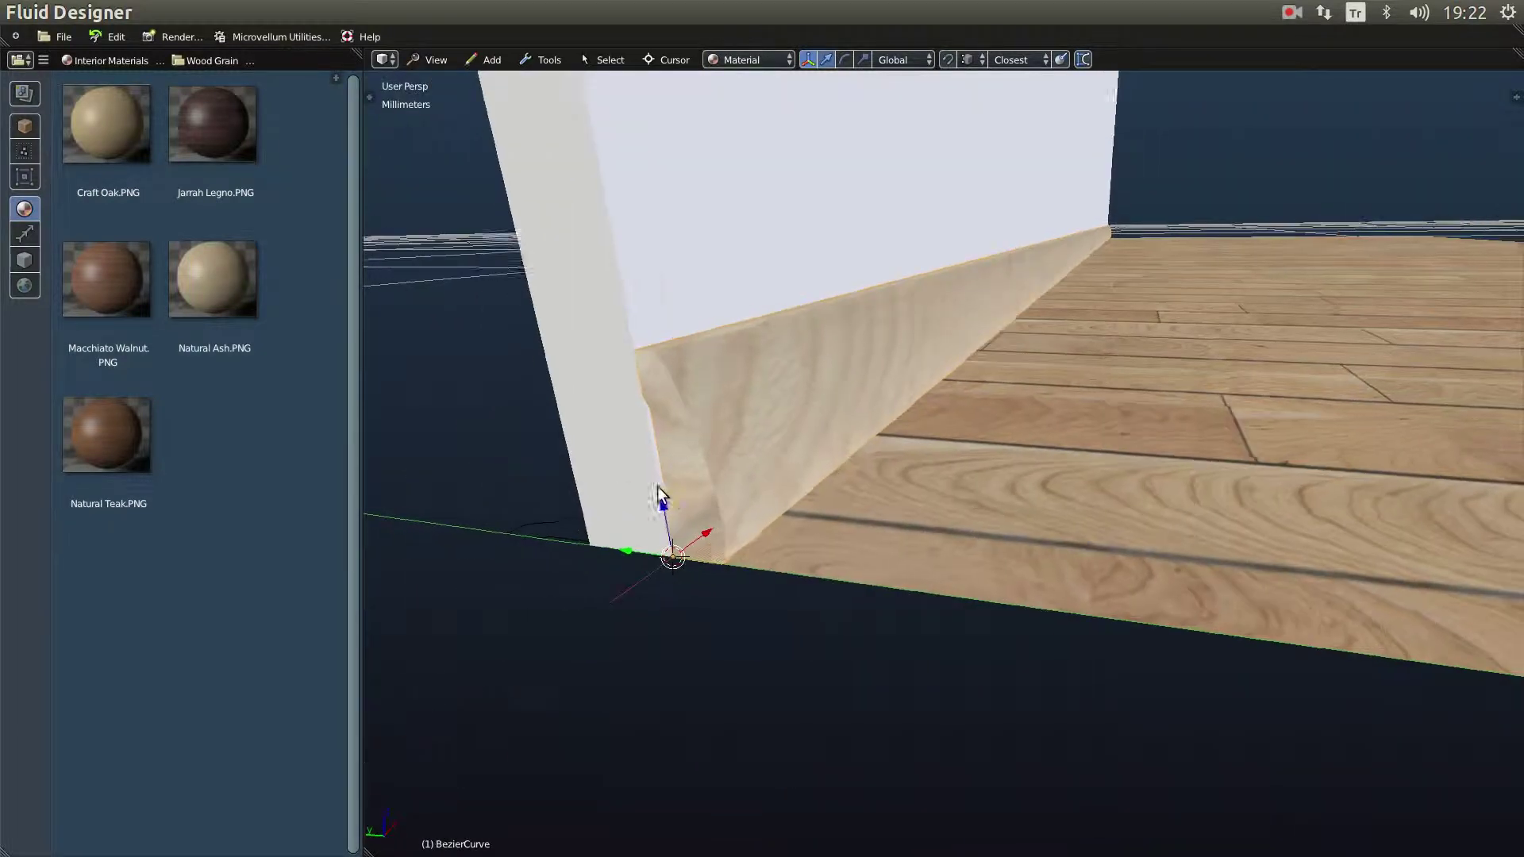
scroll(683, 472, "up", 4)
scroll(700, 472, "up", 3)
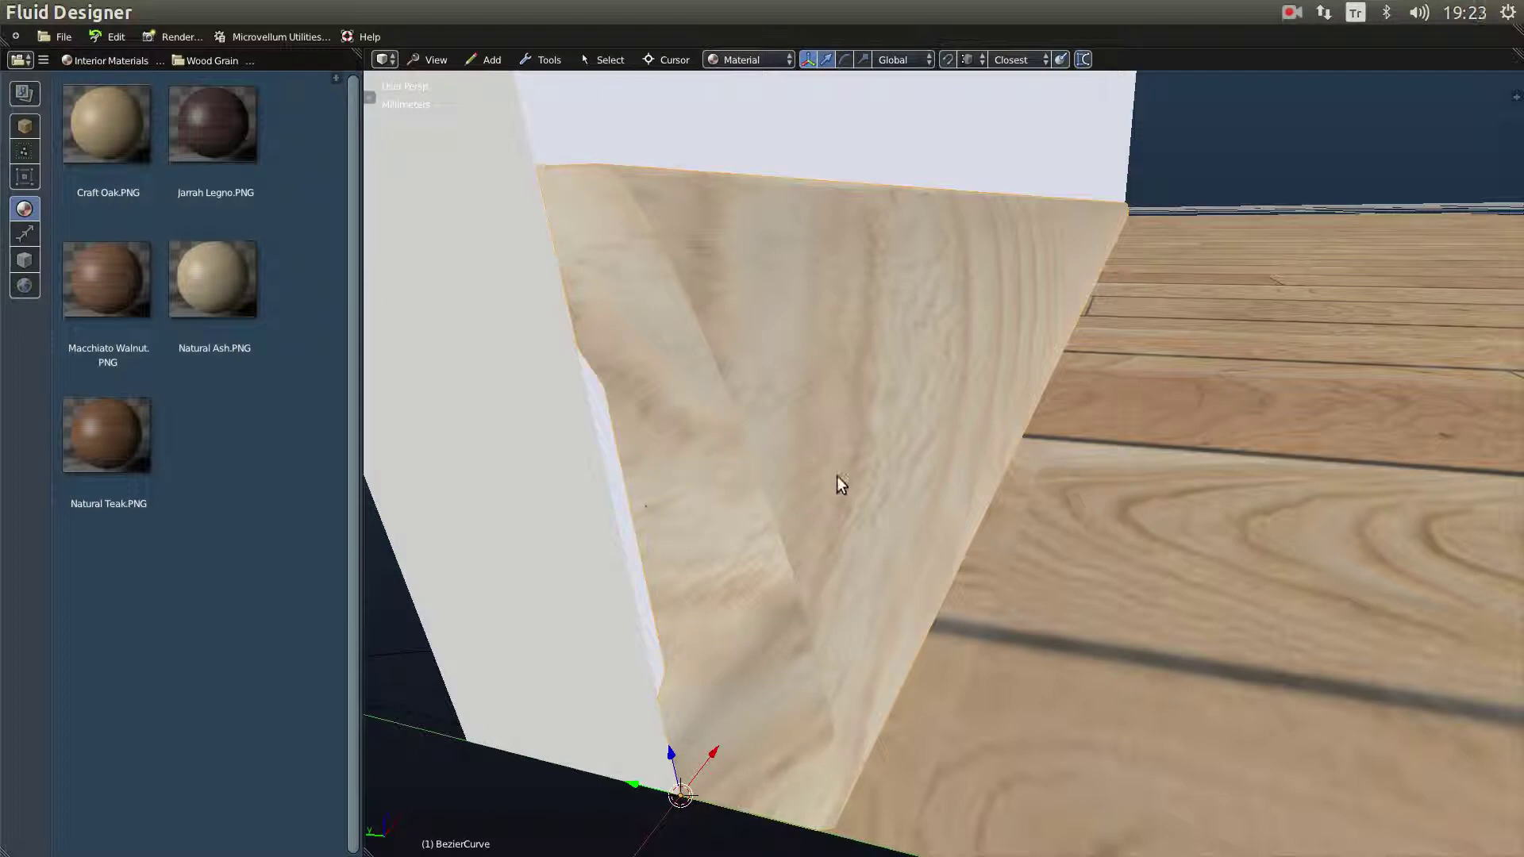
scroll(841, 484, "down", 4)
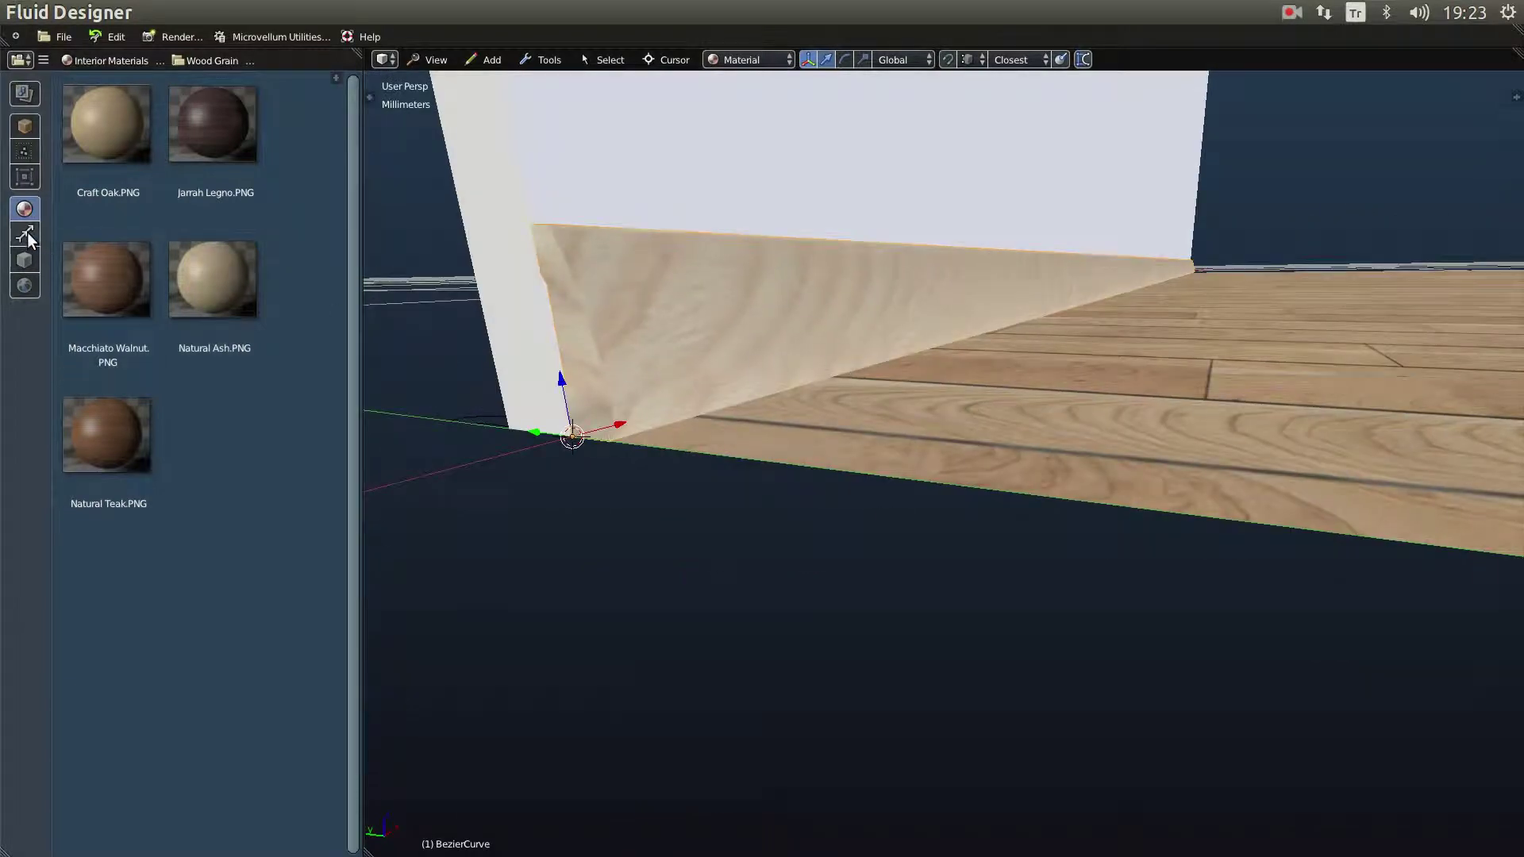
left_click(24, 234)
left_click(237, 58)
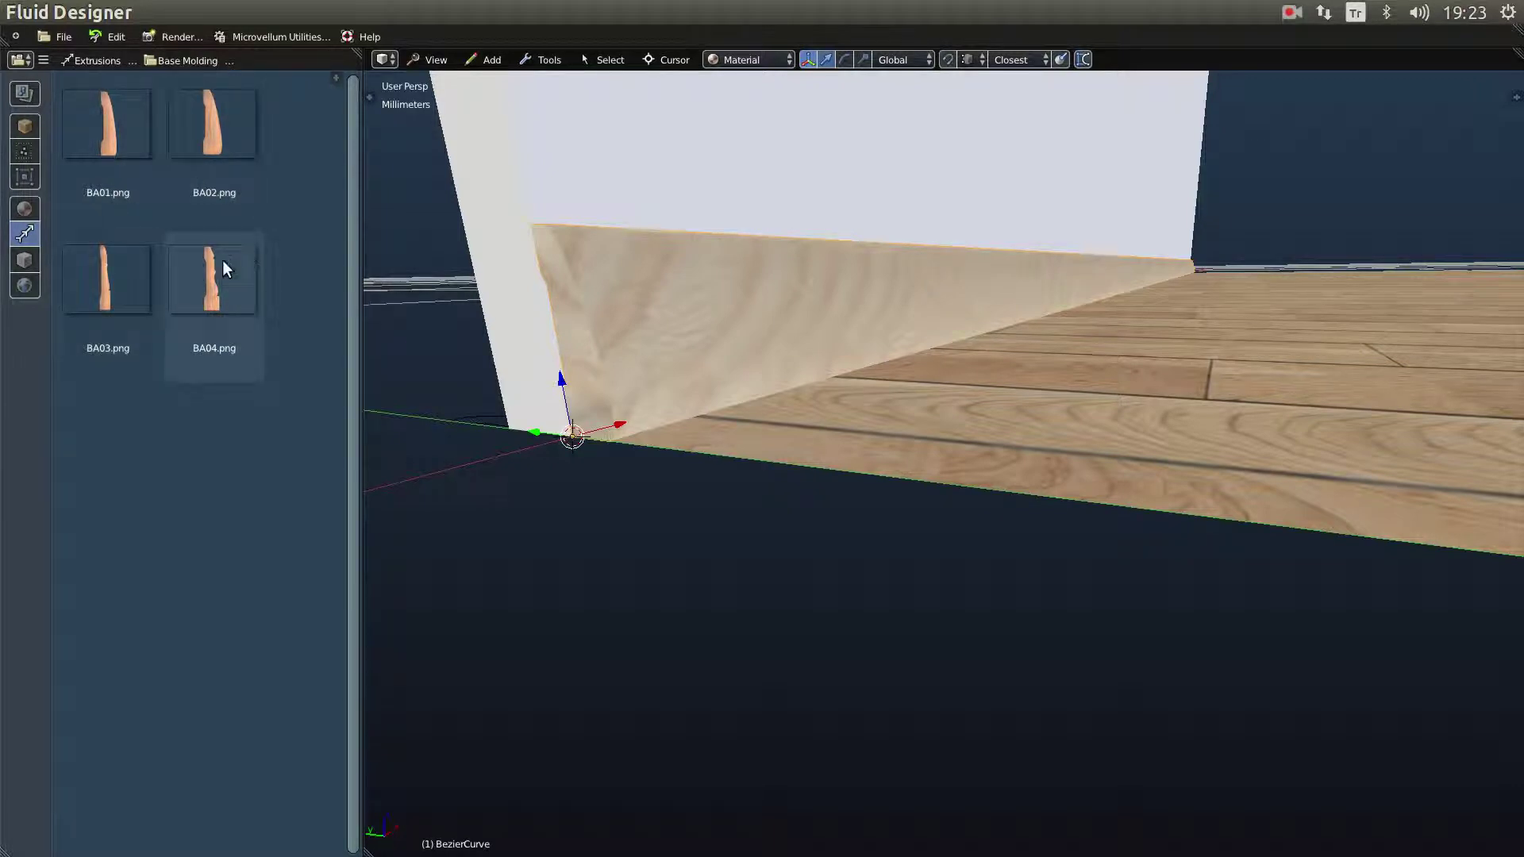
scroll(582, 429, "up", 5)
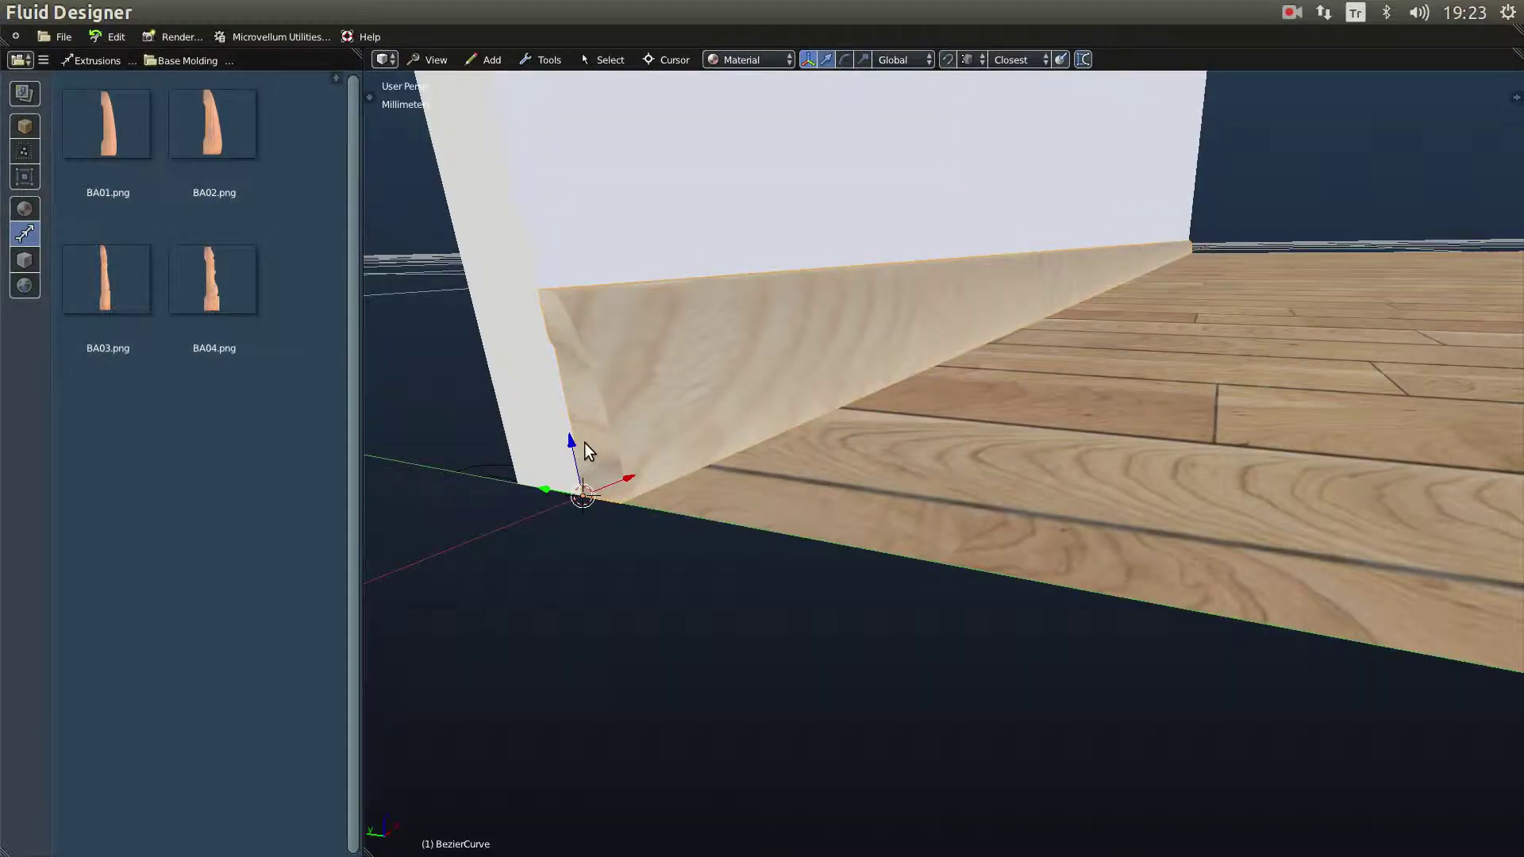
Step: Start a new empty project and bring back the Base Molding extrusion profiles in the library
scroll(699, 508, "up", 3)
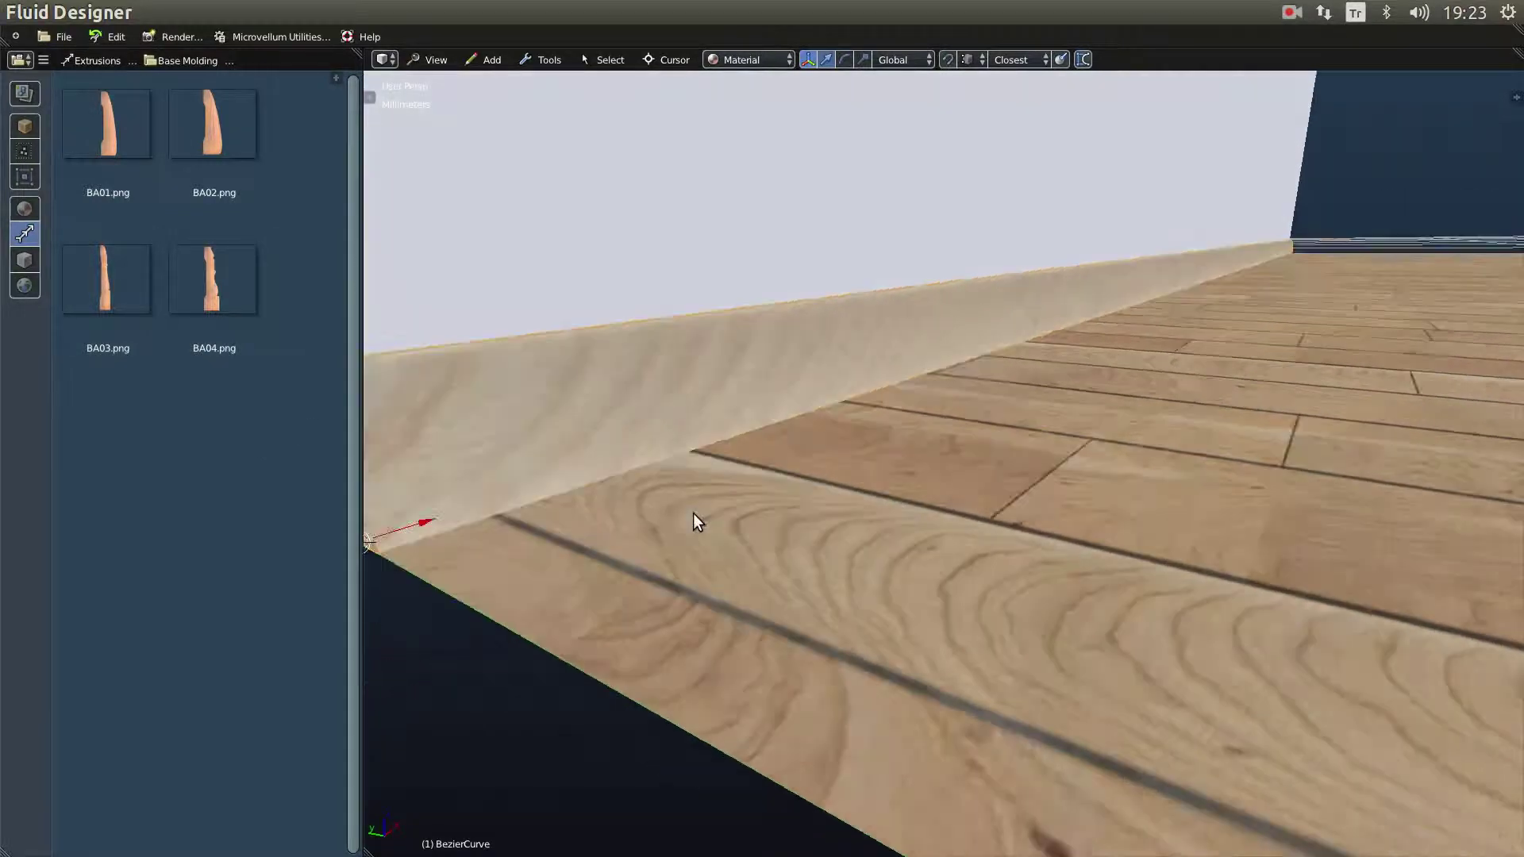
left_click(62, 36)
left_click(69, 56)
left_click(65, 71)
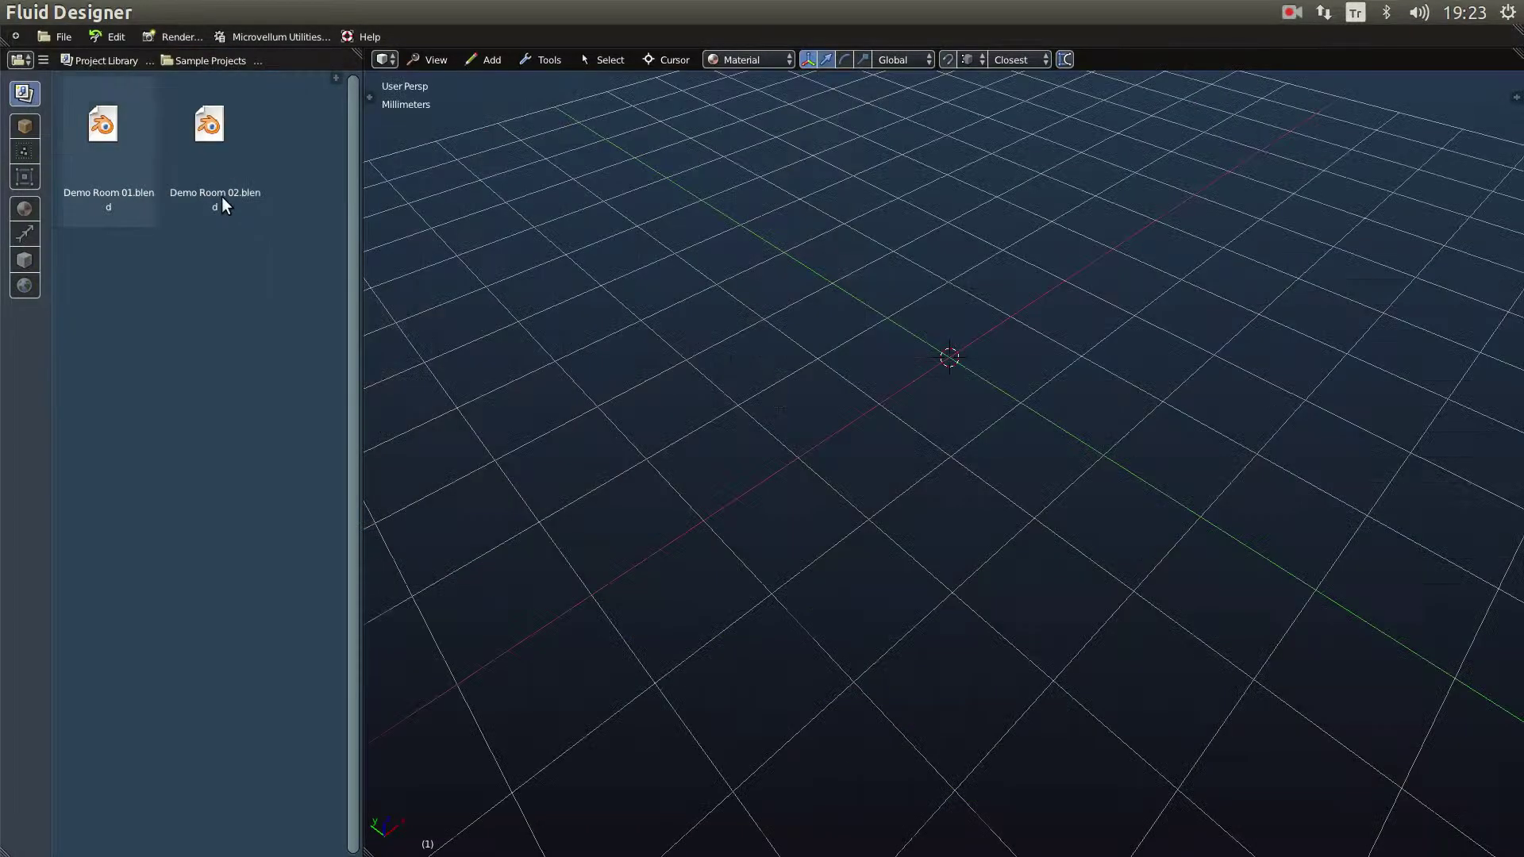
left_click(28, 233)
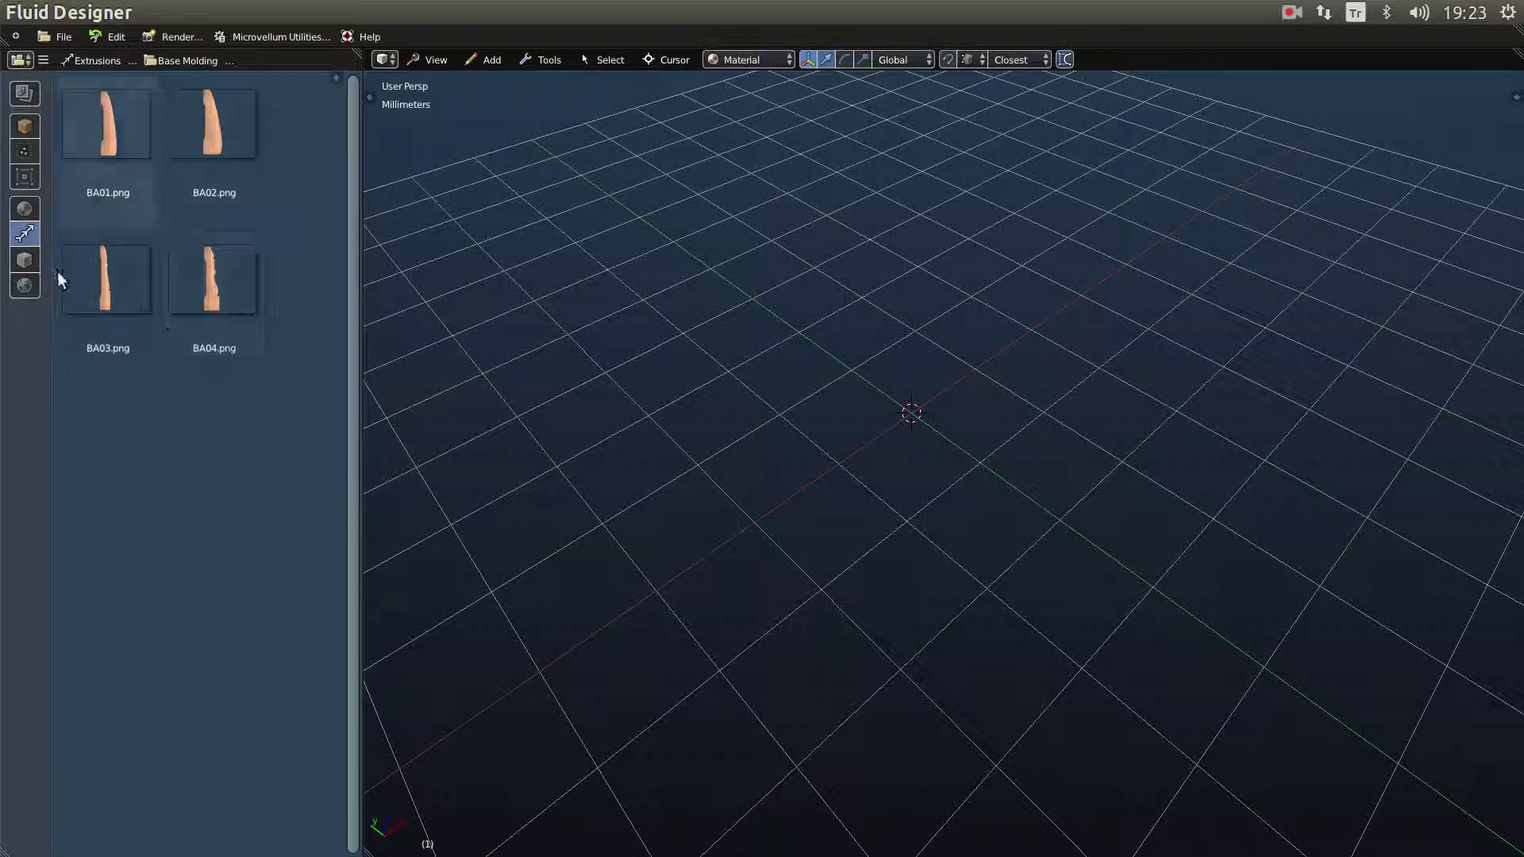
scroll(844, 570, "up", 5)
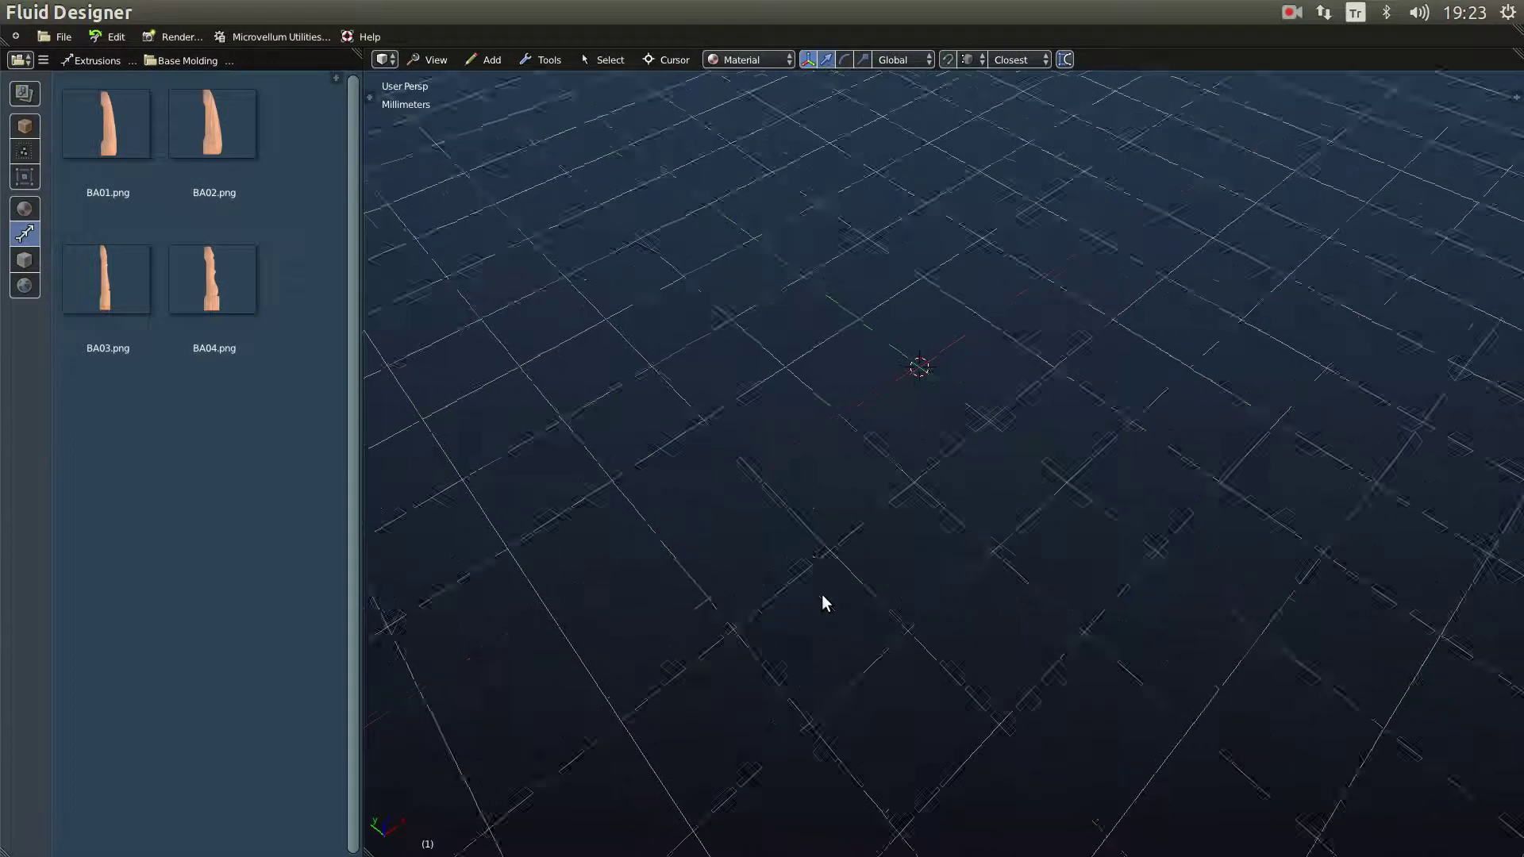
scroll(826, 585, "down", 5)
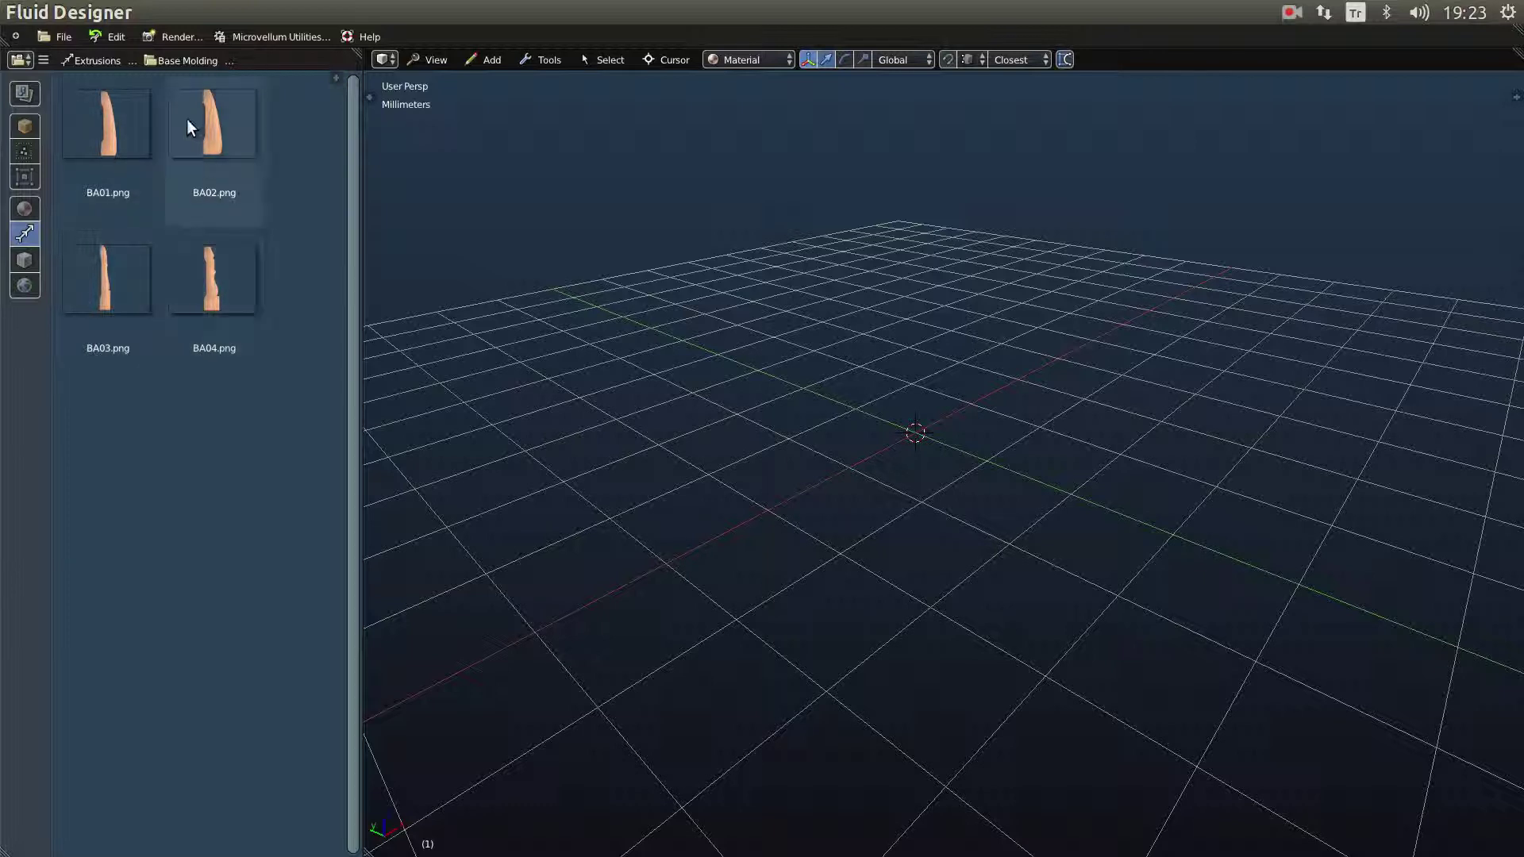
mouse_move(216, 143)
left_mouse_down()
mouse_move(538, 225)
mouse_move(208, 154)
left_mouse_up()
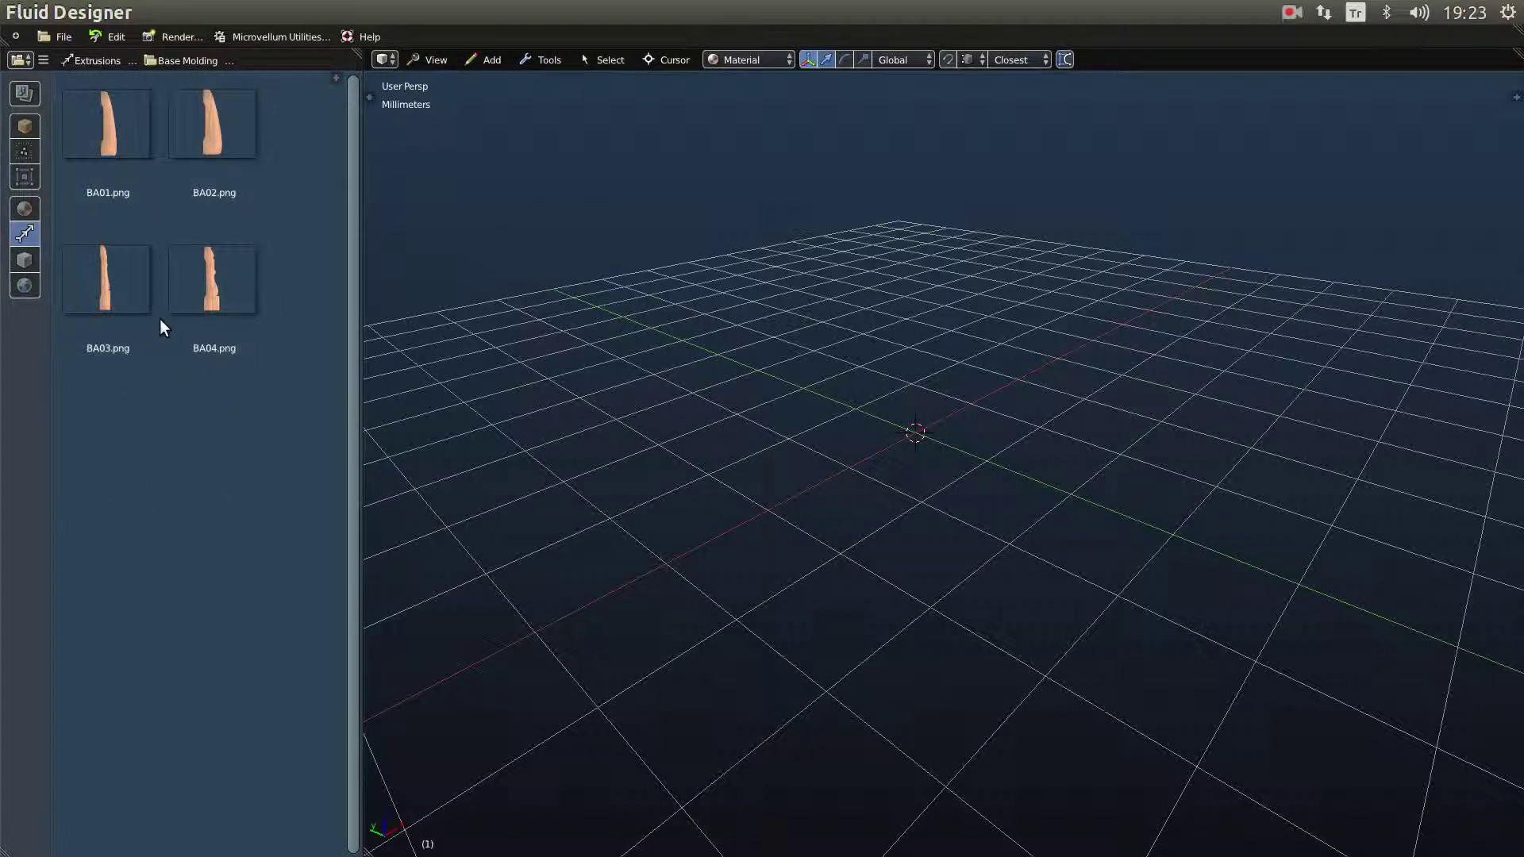
Step: Enable Show Blender Files in the library browser's filters so the Base Molding folder lists its blend file
left_click(45, 62)
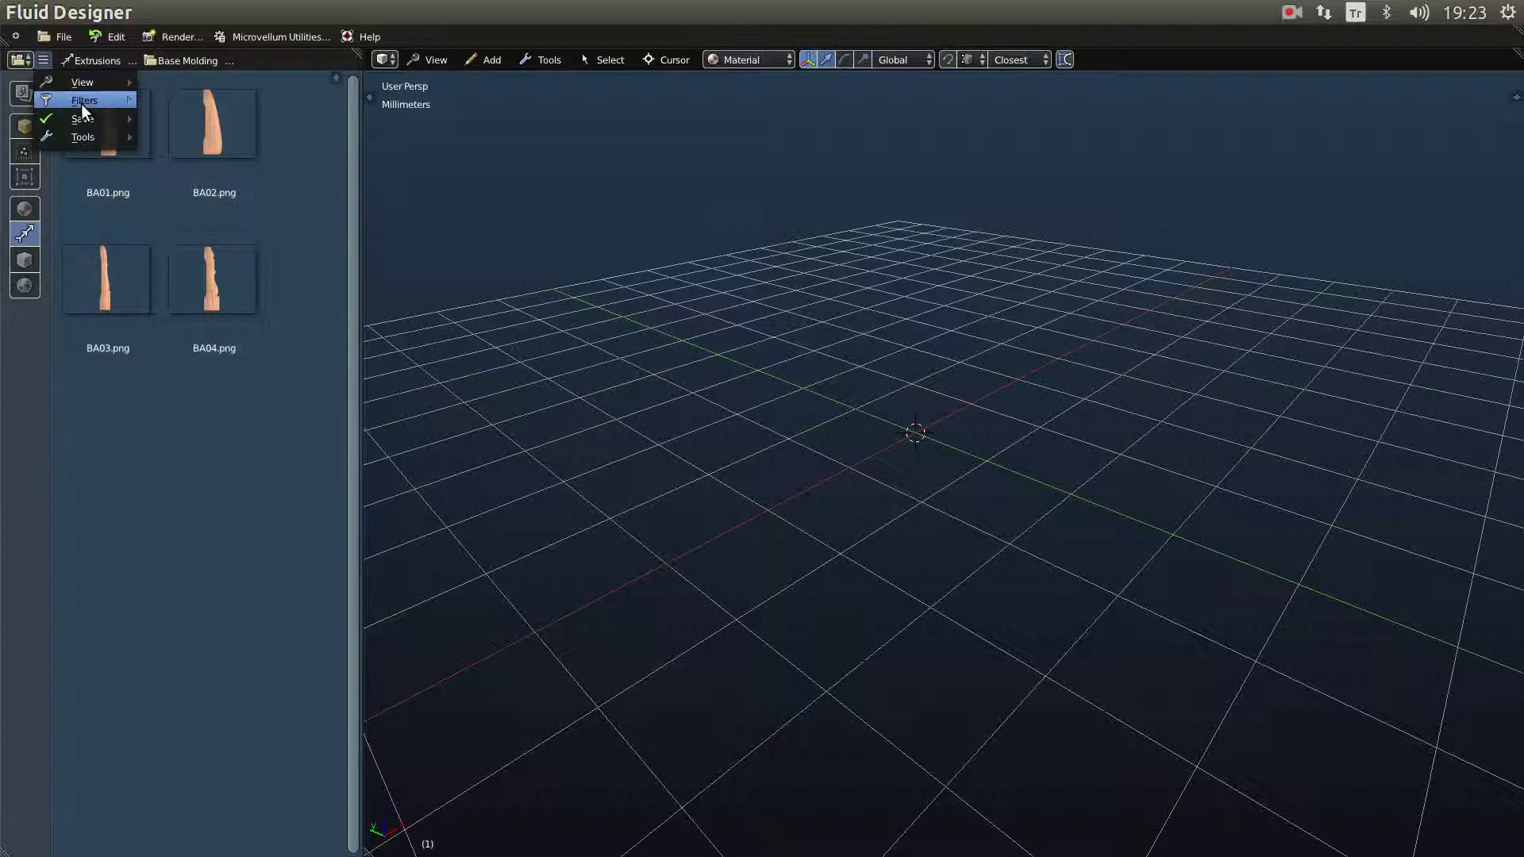
mouse_move(81, 104)
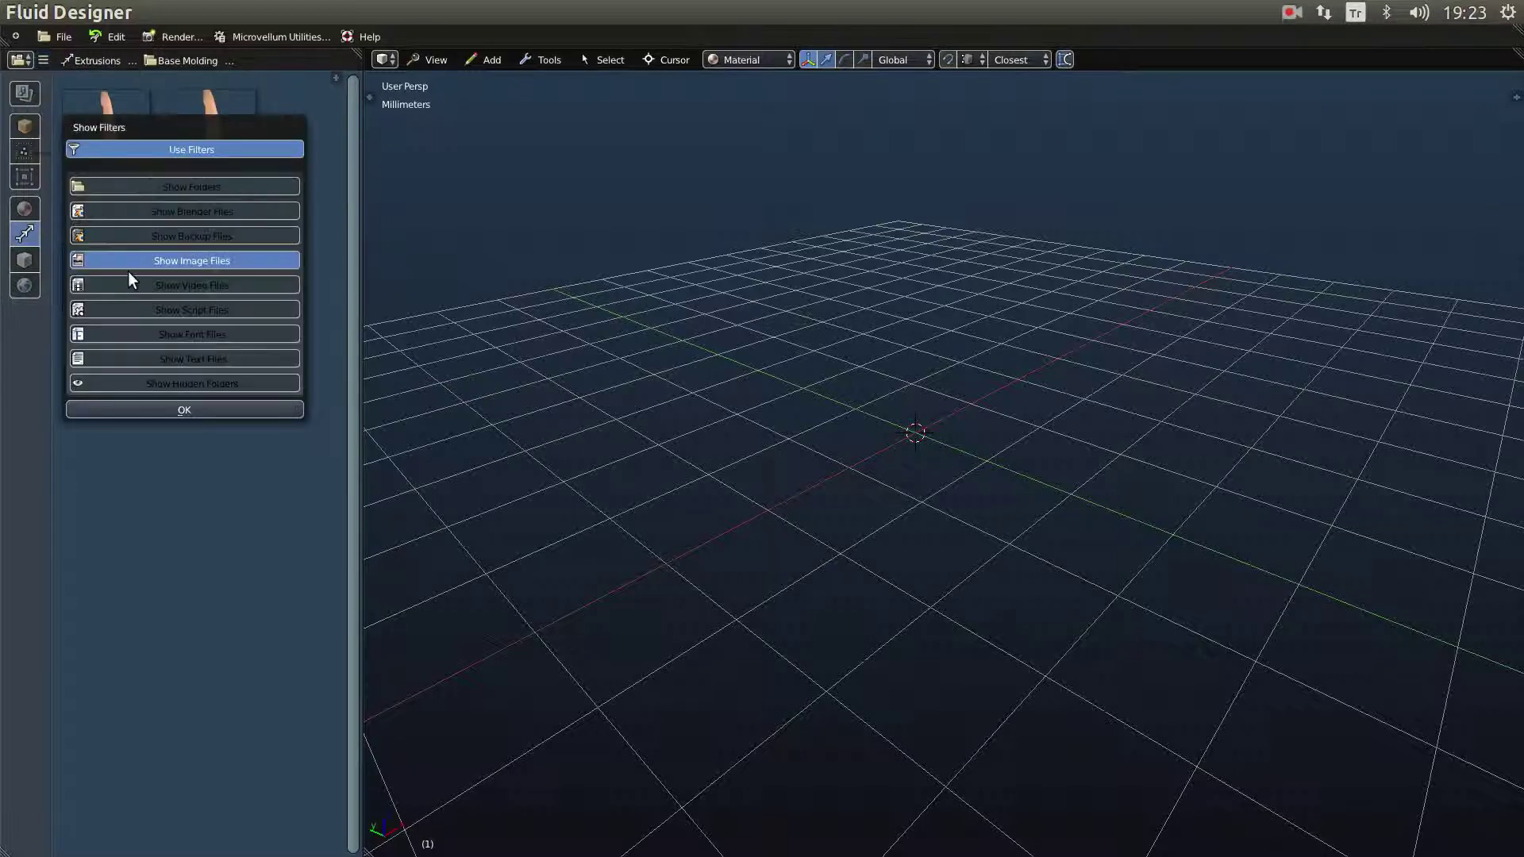
left_click(183, 212)
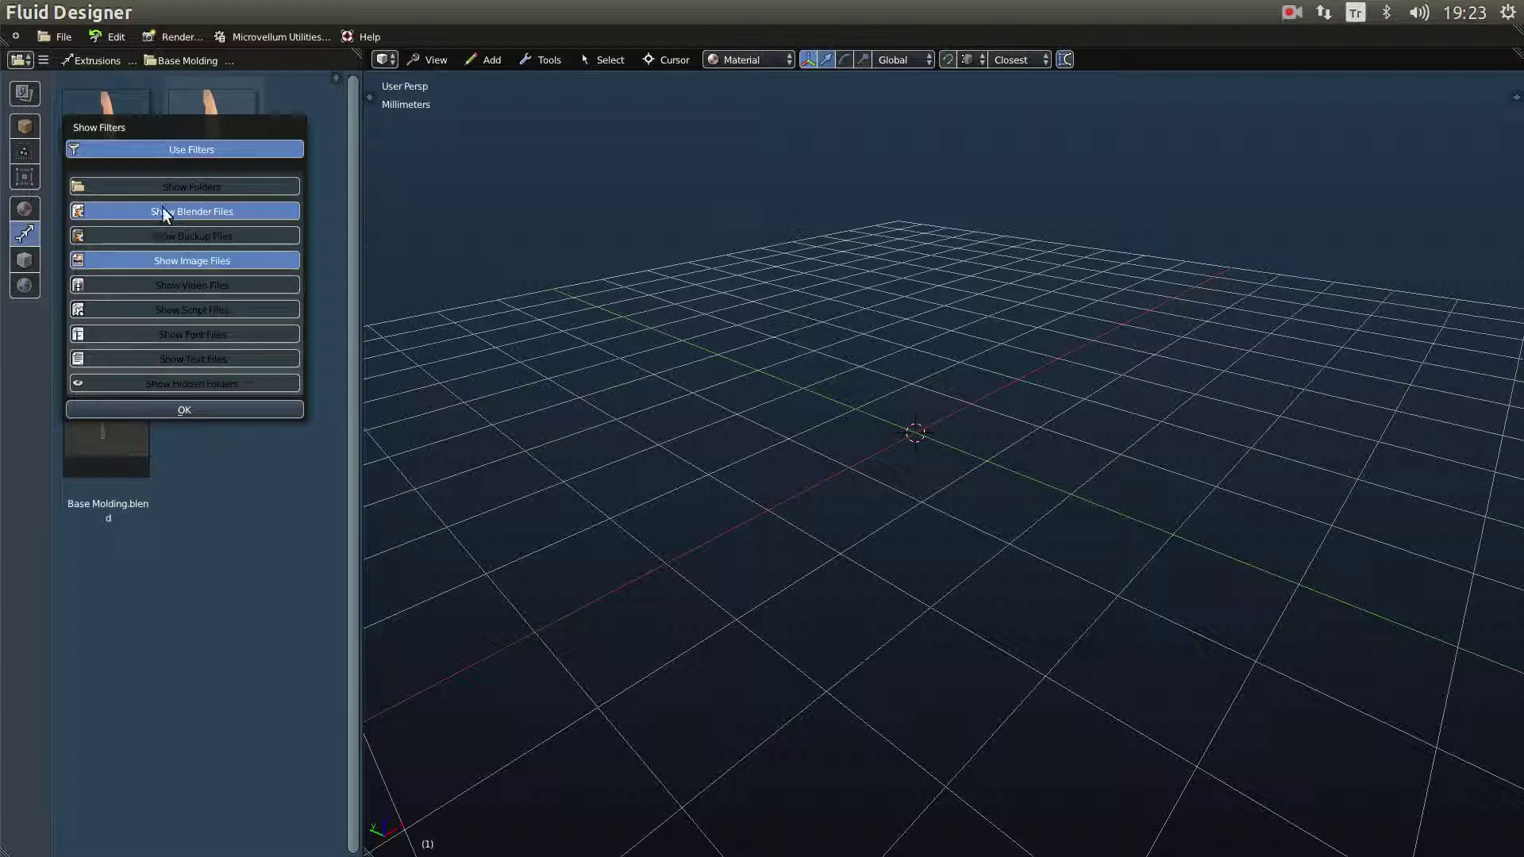
left_click(200, 408)
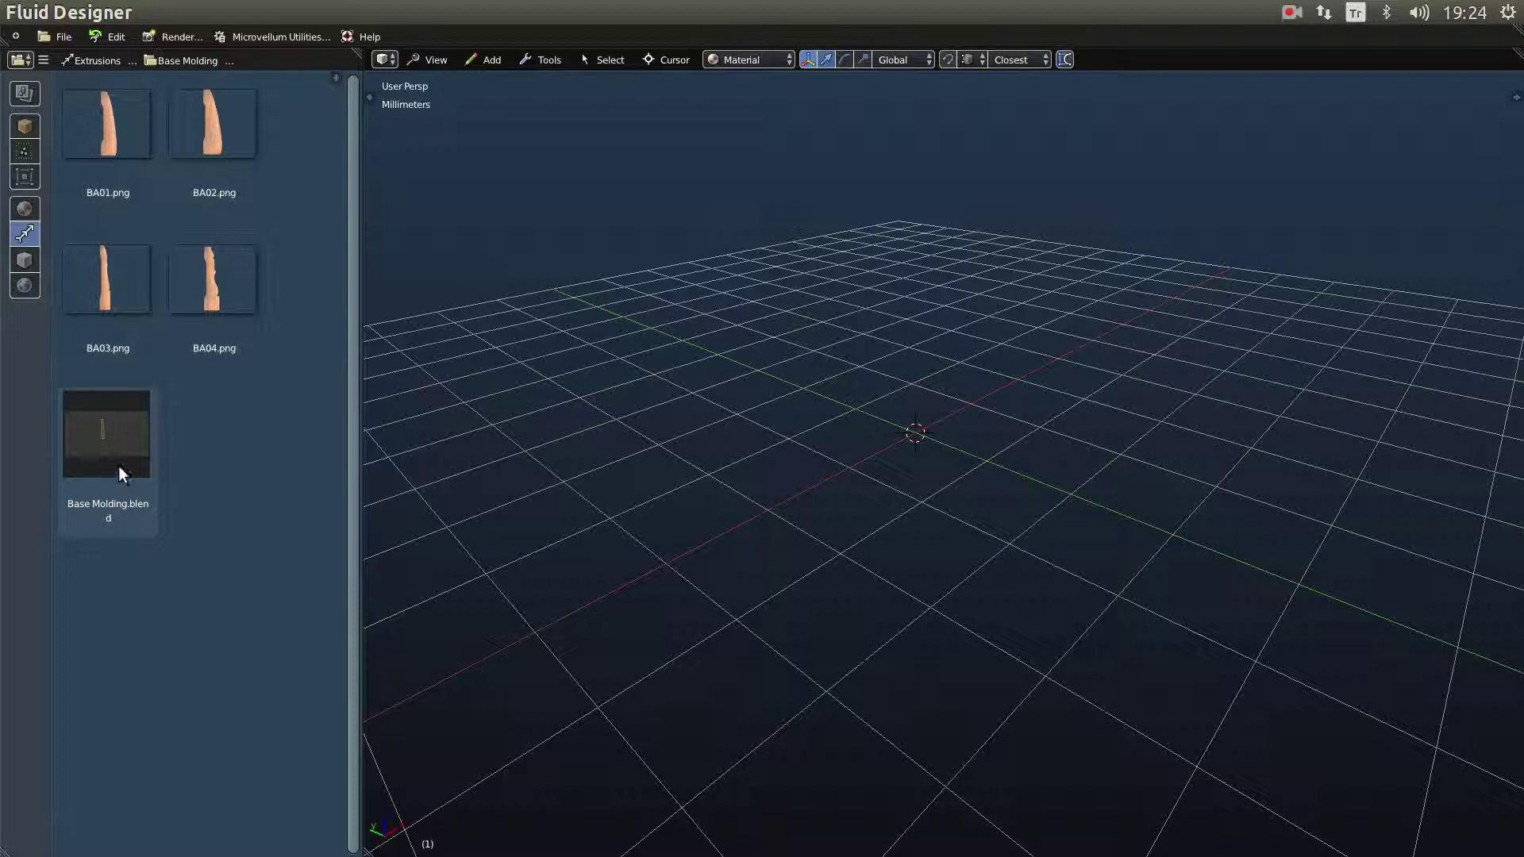
Step: Open Base Molding.blend from the library and look through its list of profile scenes
left_click_drag(114, 432, 707, 382)
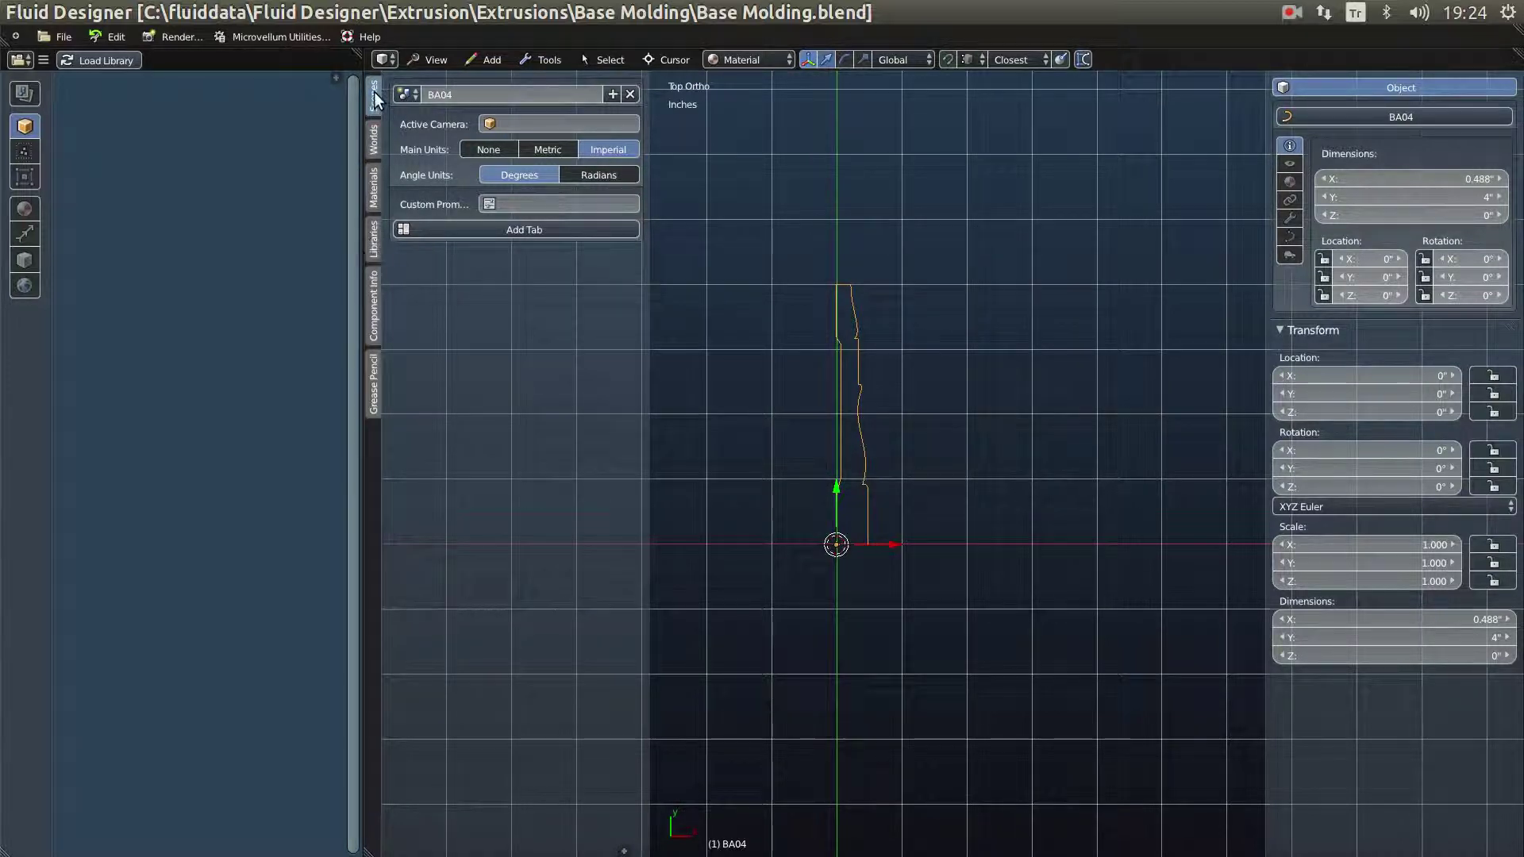
left_click(373, 140)
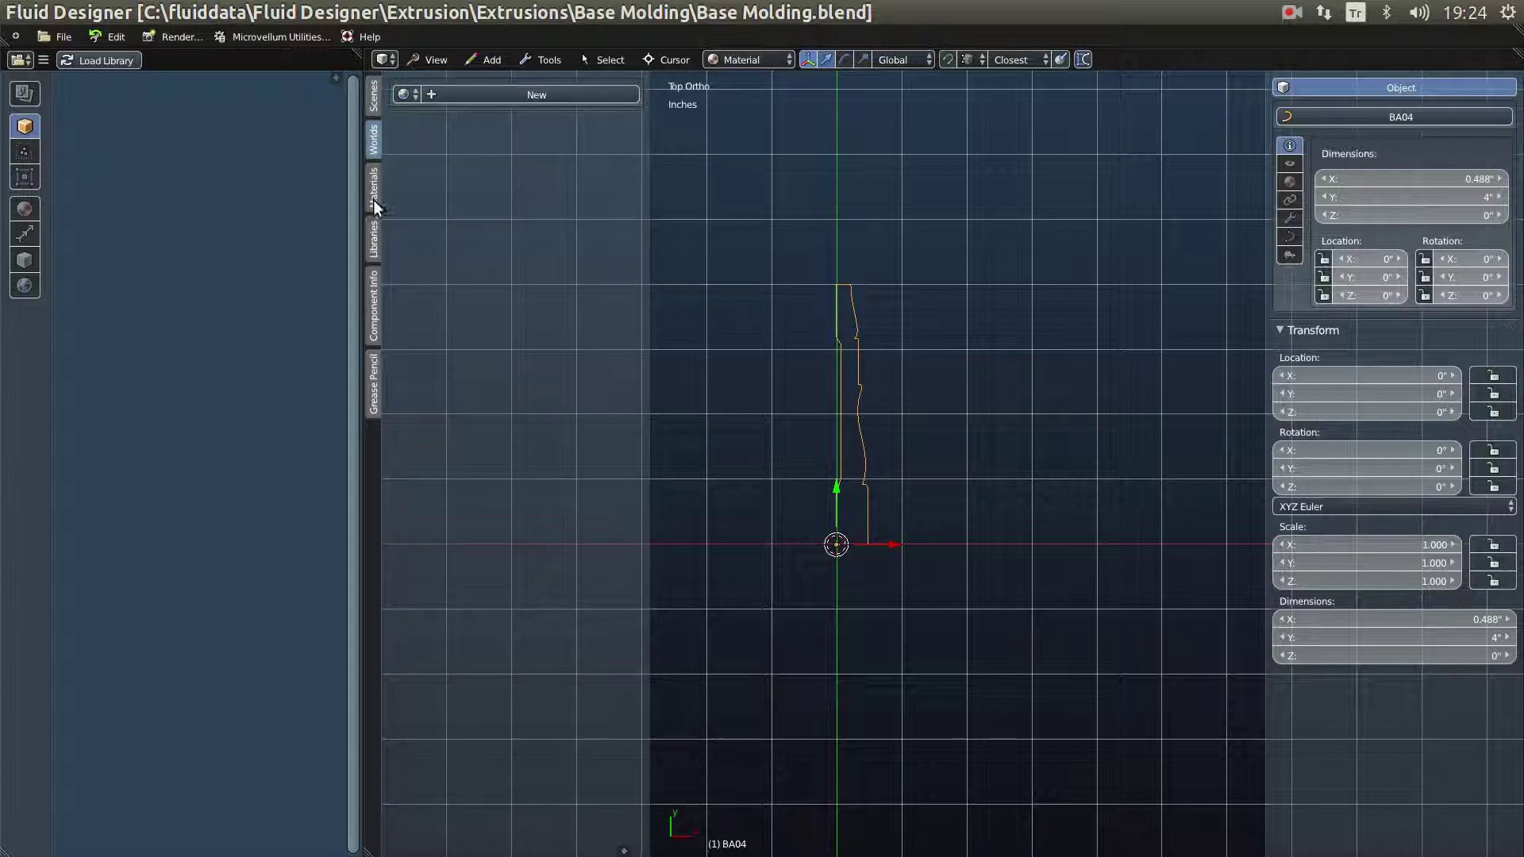
scroll(410, 107, "up", 1, "ctrl")
left_click(405, 94)
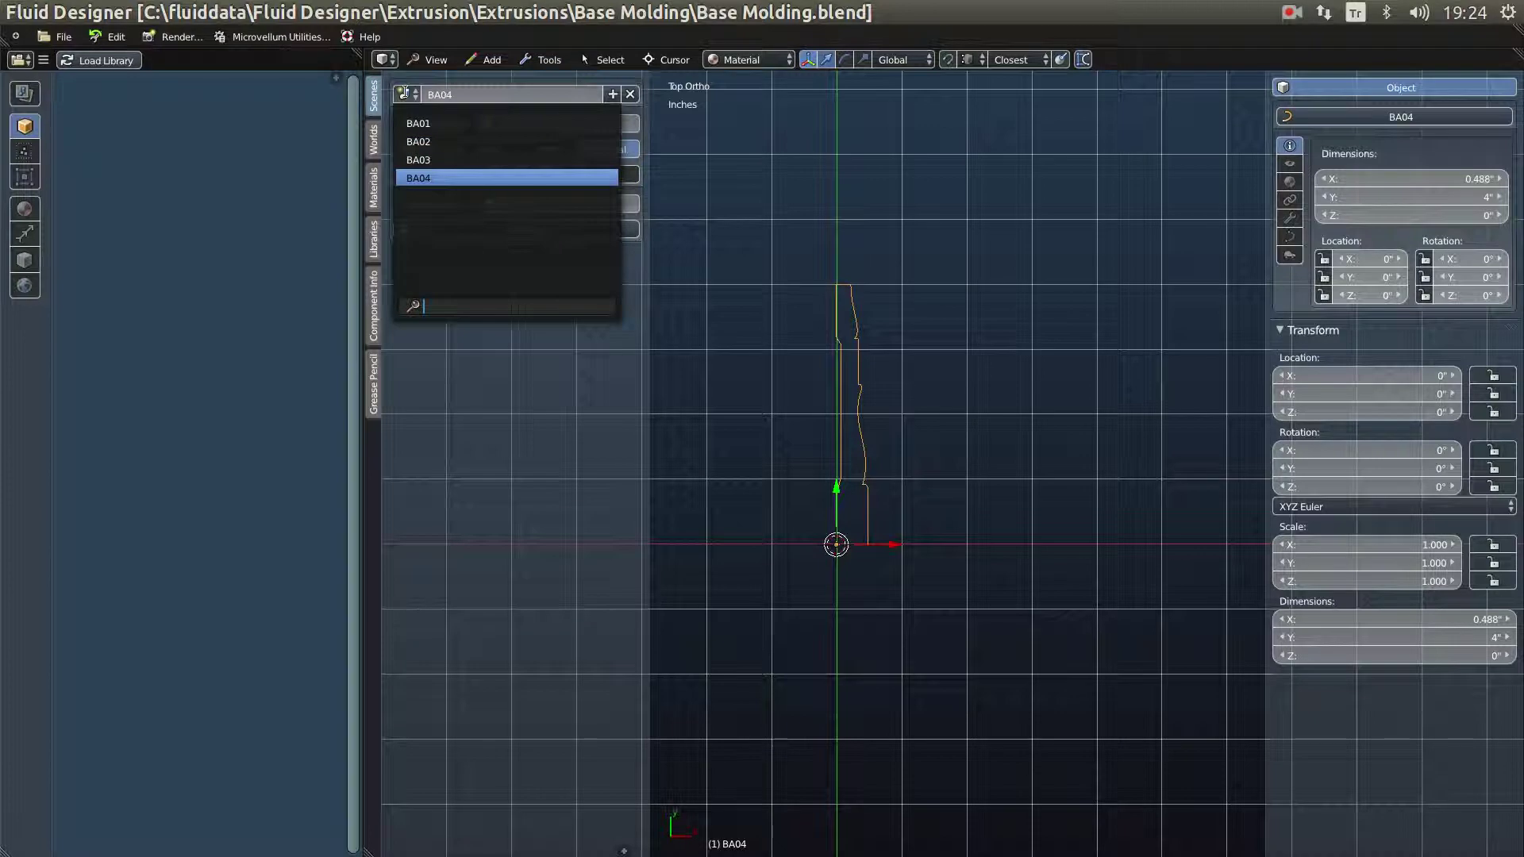
key("Escape")
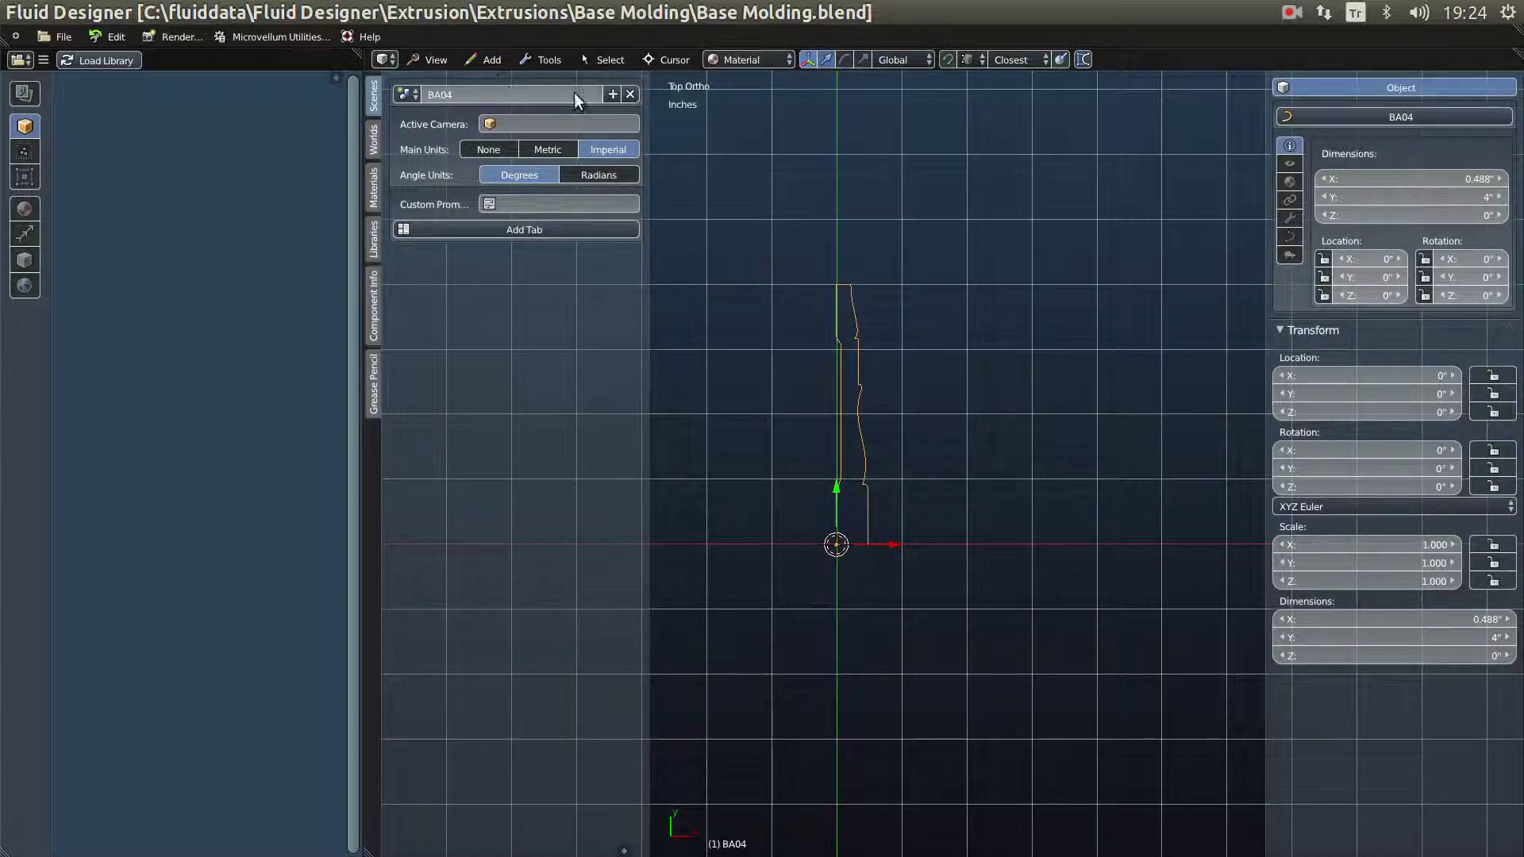
Step: Add a new scene to the file and name it BA05
left_click(612, 93)
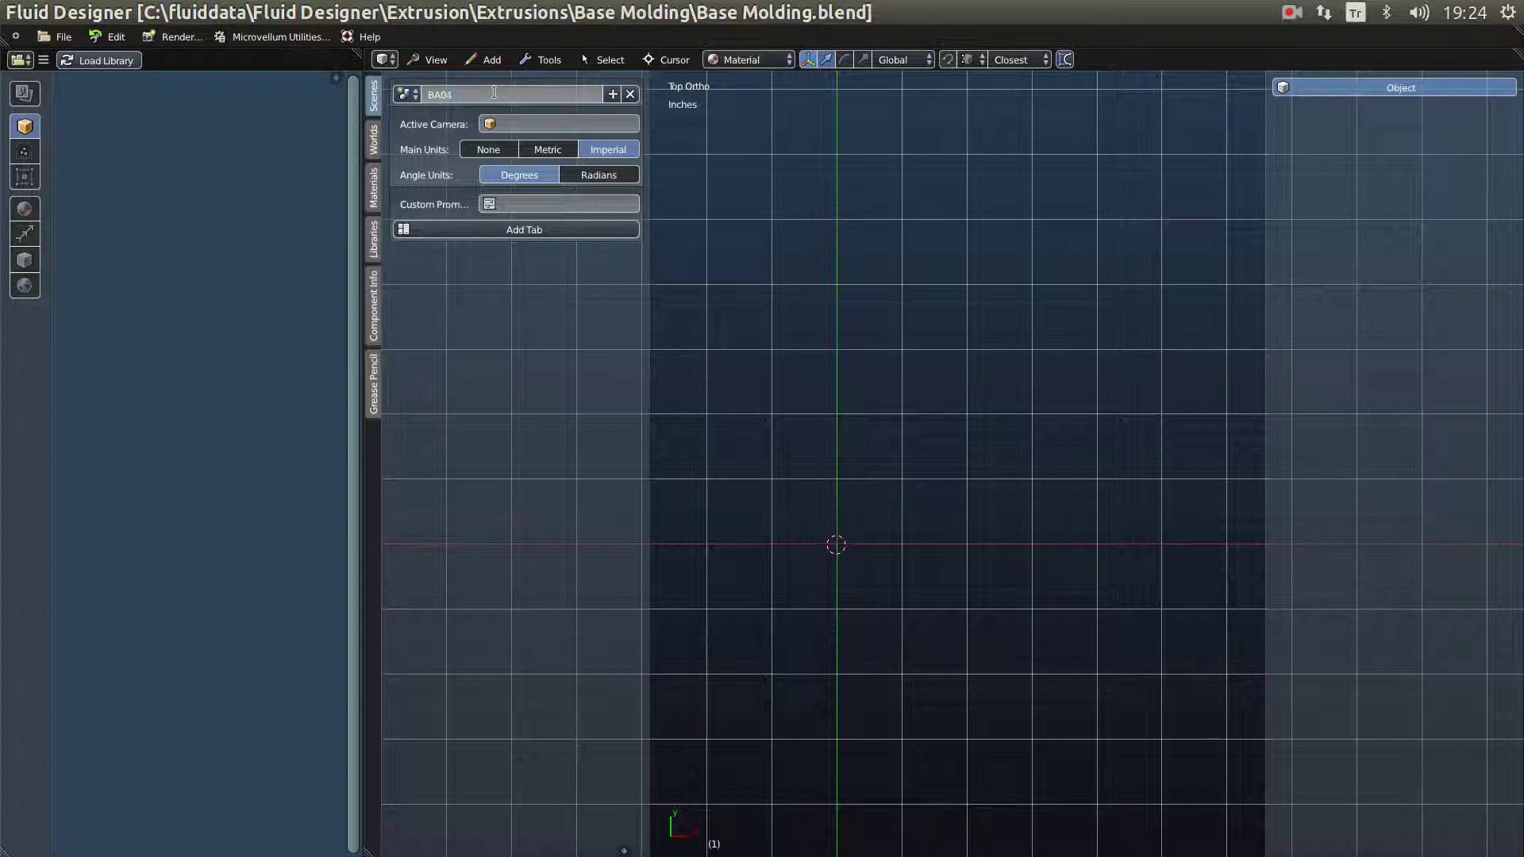
key("BackSpace")
type("5")
key("Return")
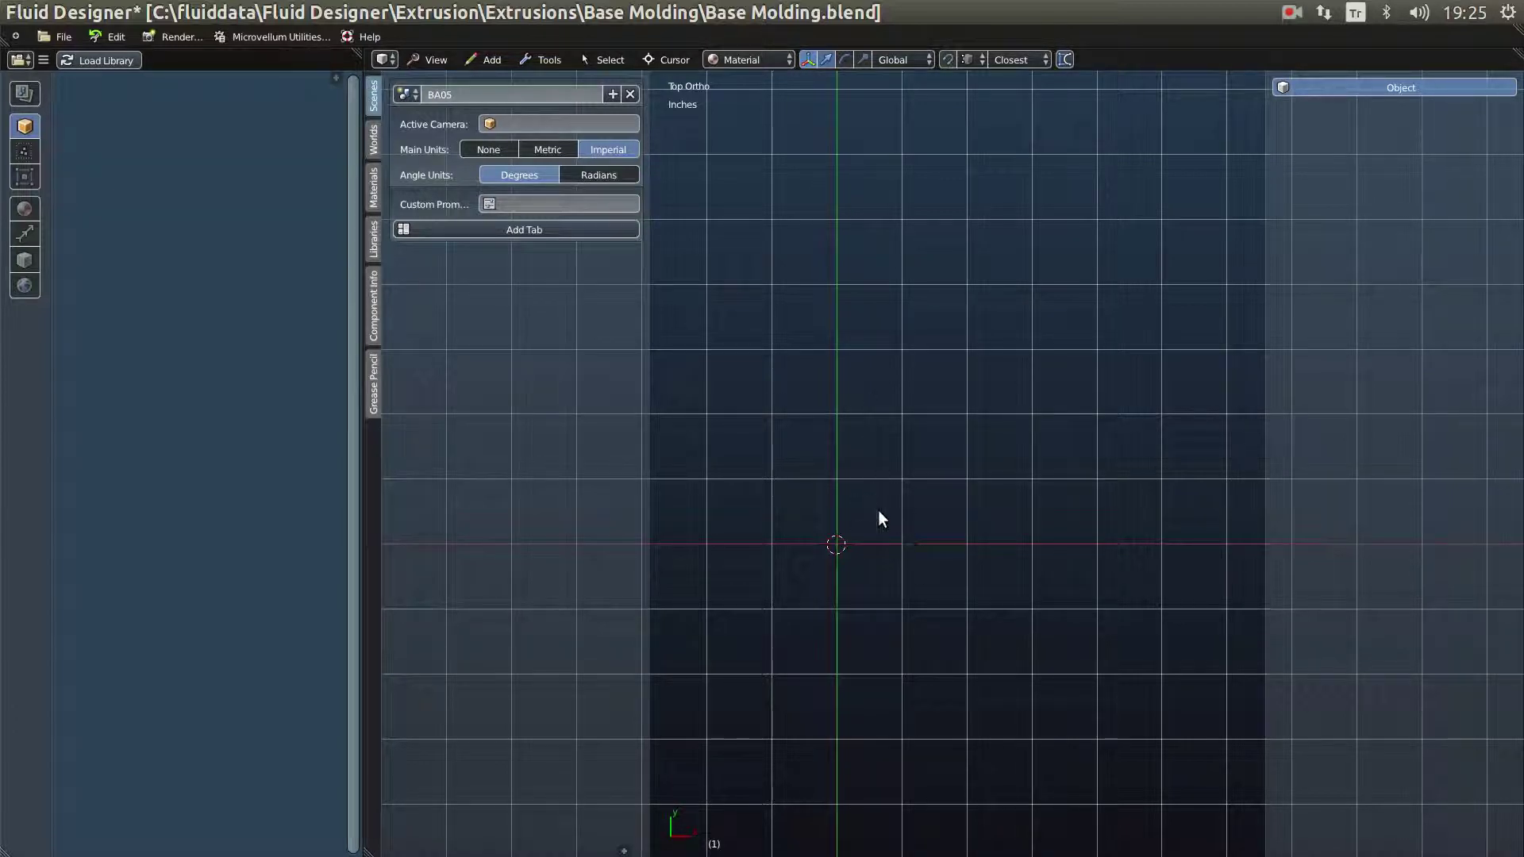
Step: Copy the molding profile curve from scene BA04 and paste it into scene BA05
left_click(414, 94)
left_click(428, 156)
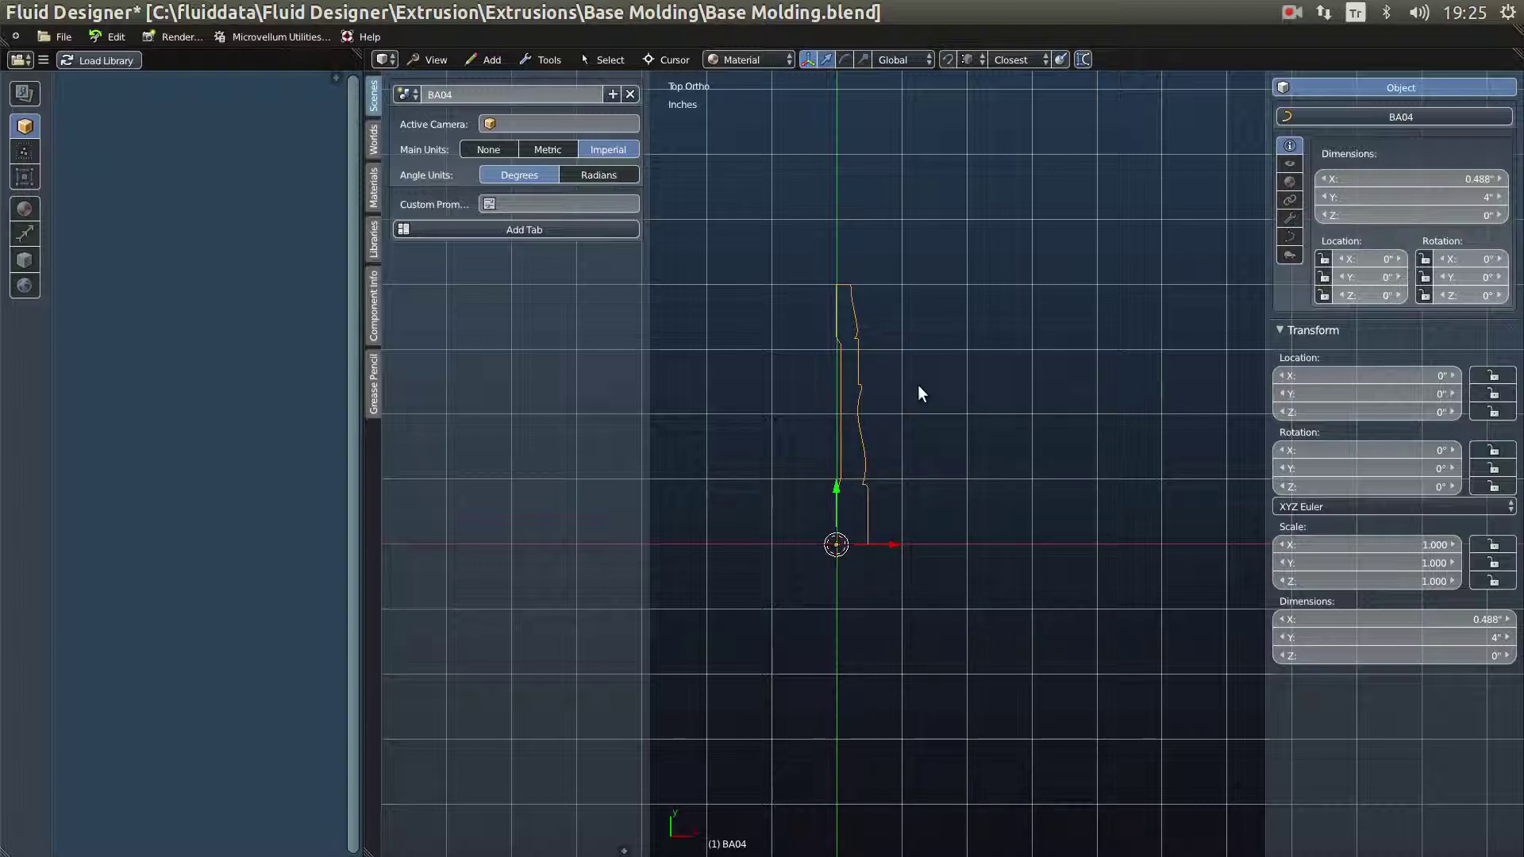
key("ctrl+c")
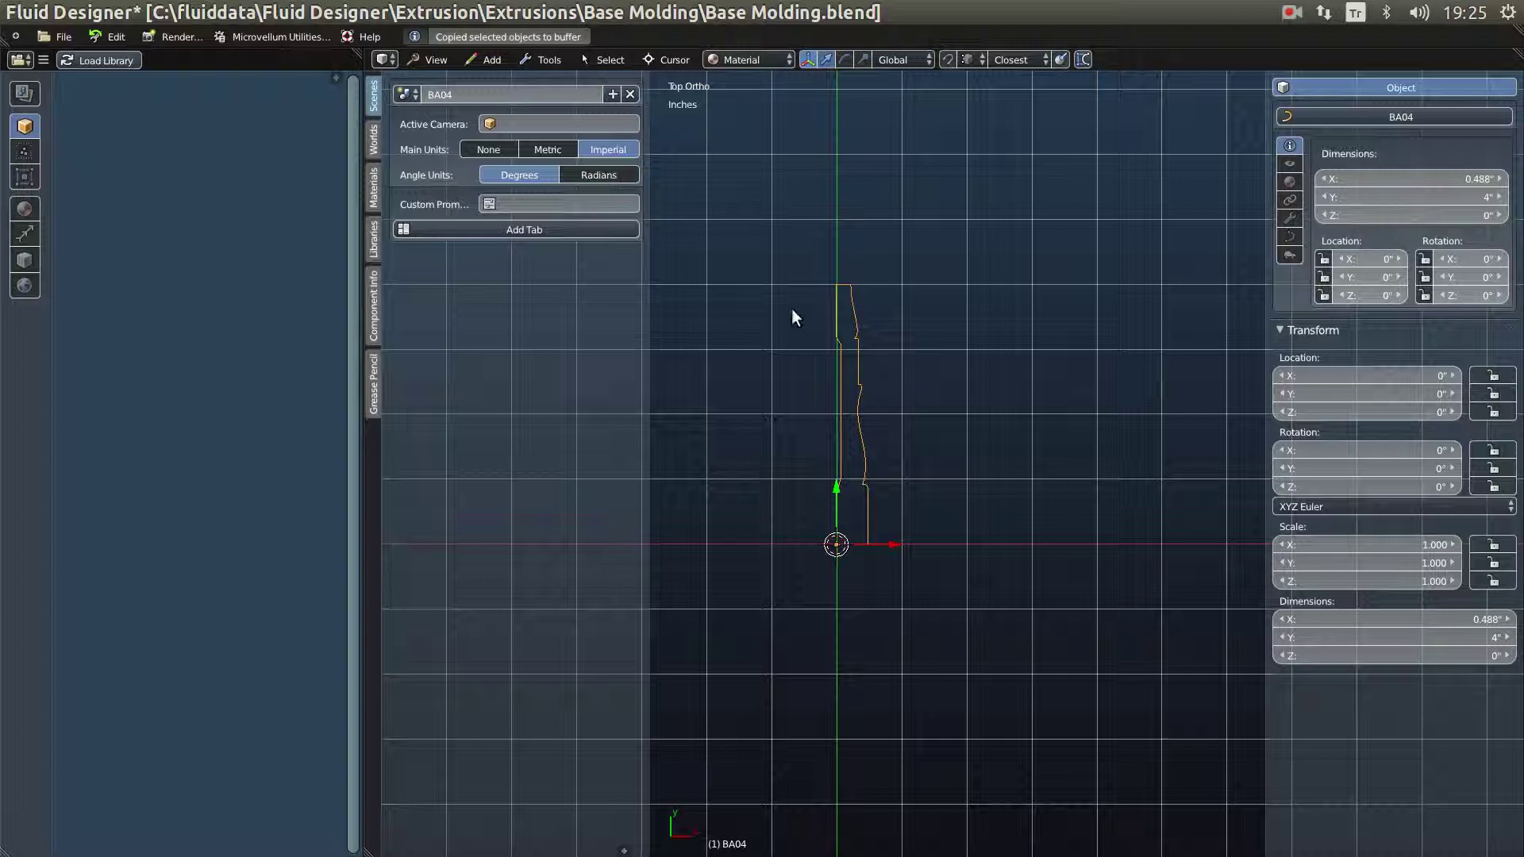
left_click(419, 97)
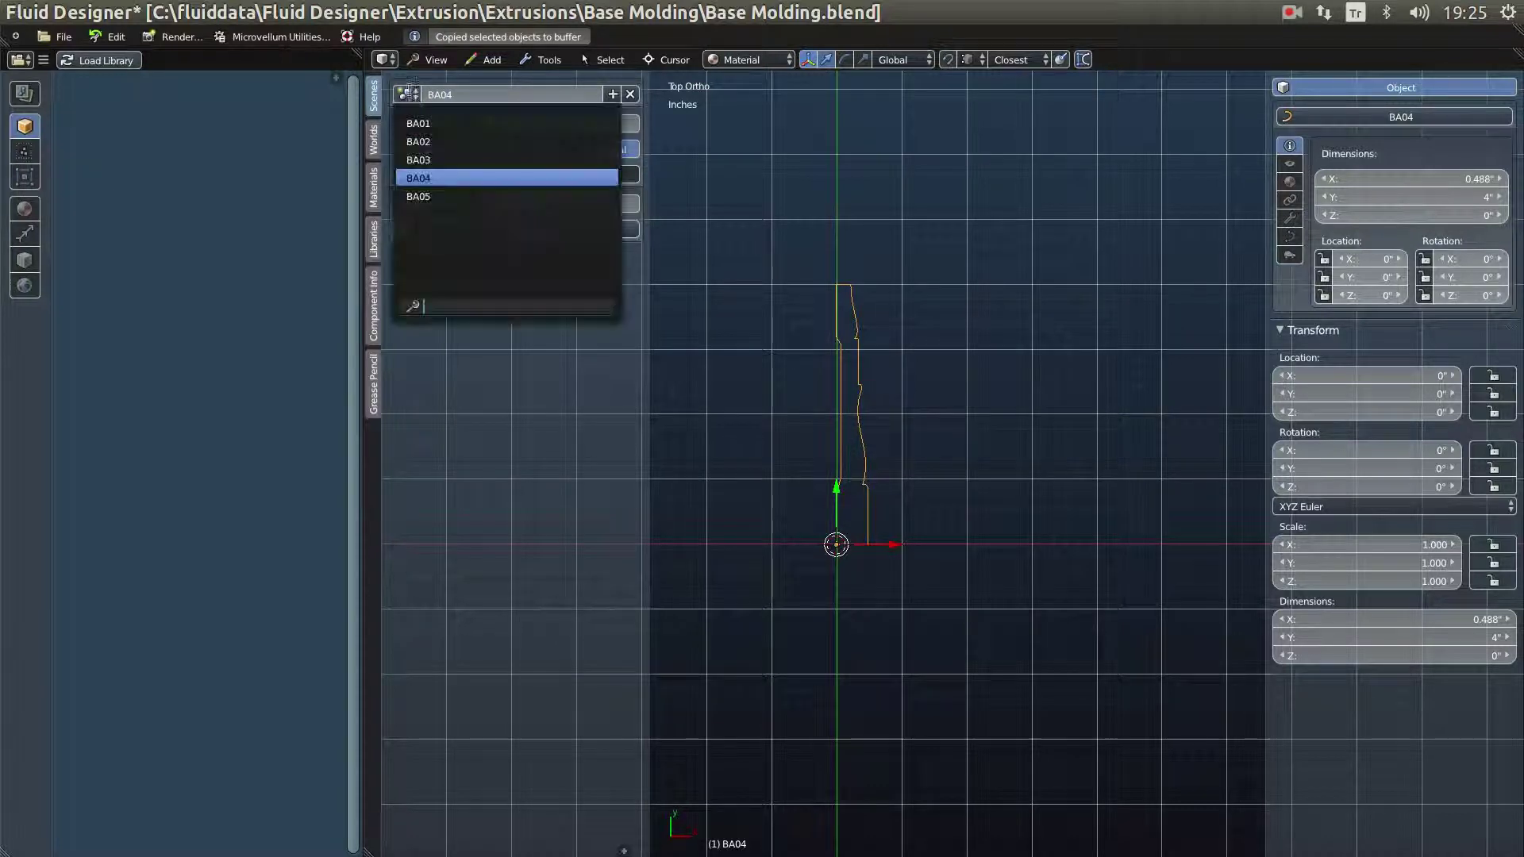
left_click(444, 195)
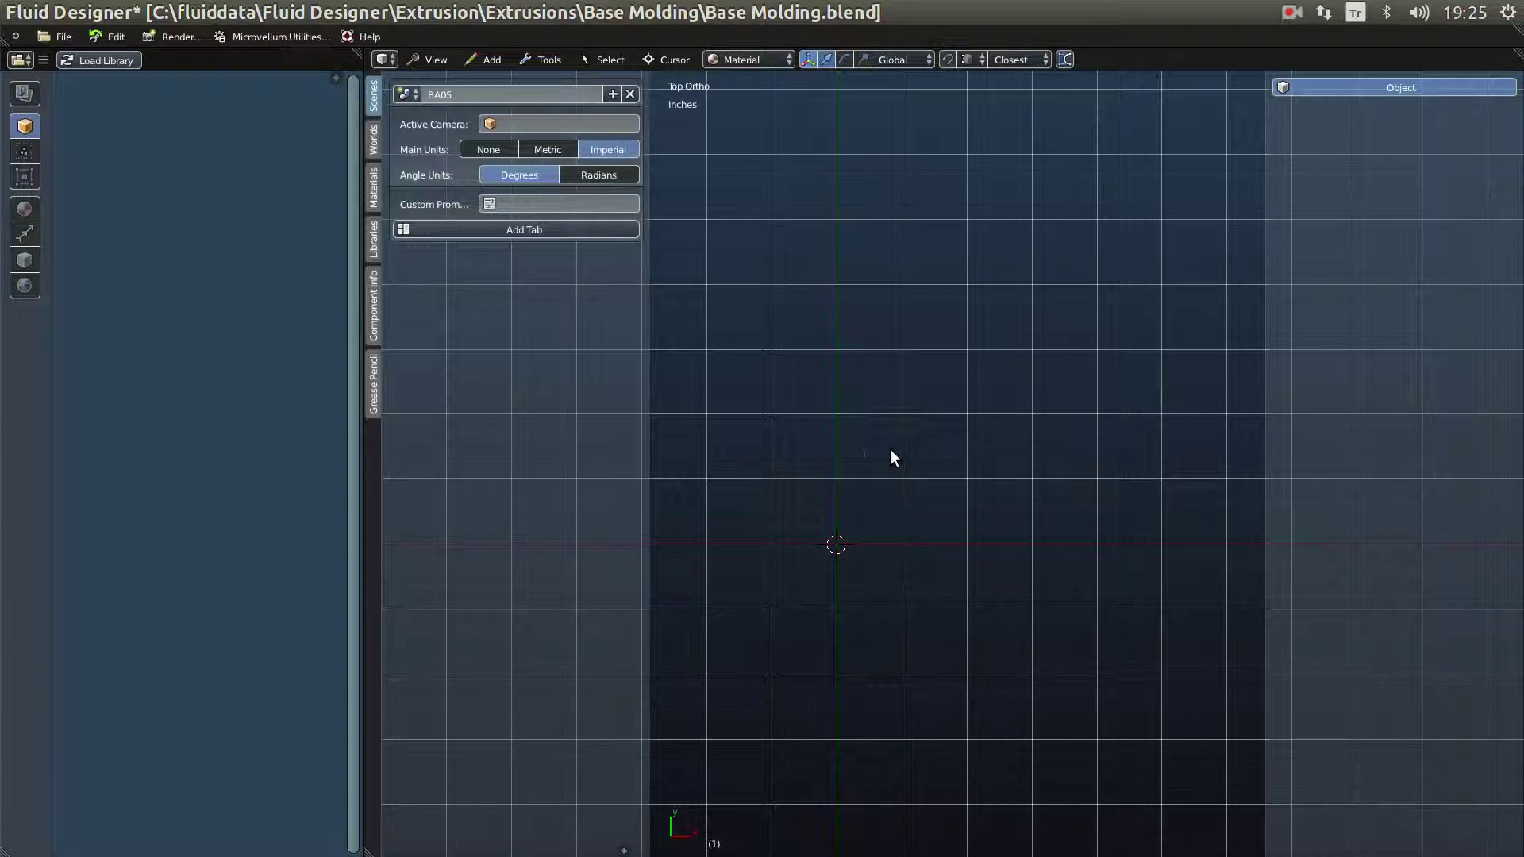
key("ctrl+v")
scroll(881, 469, "up", 1)
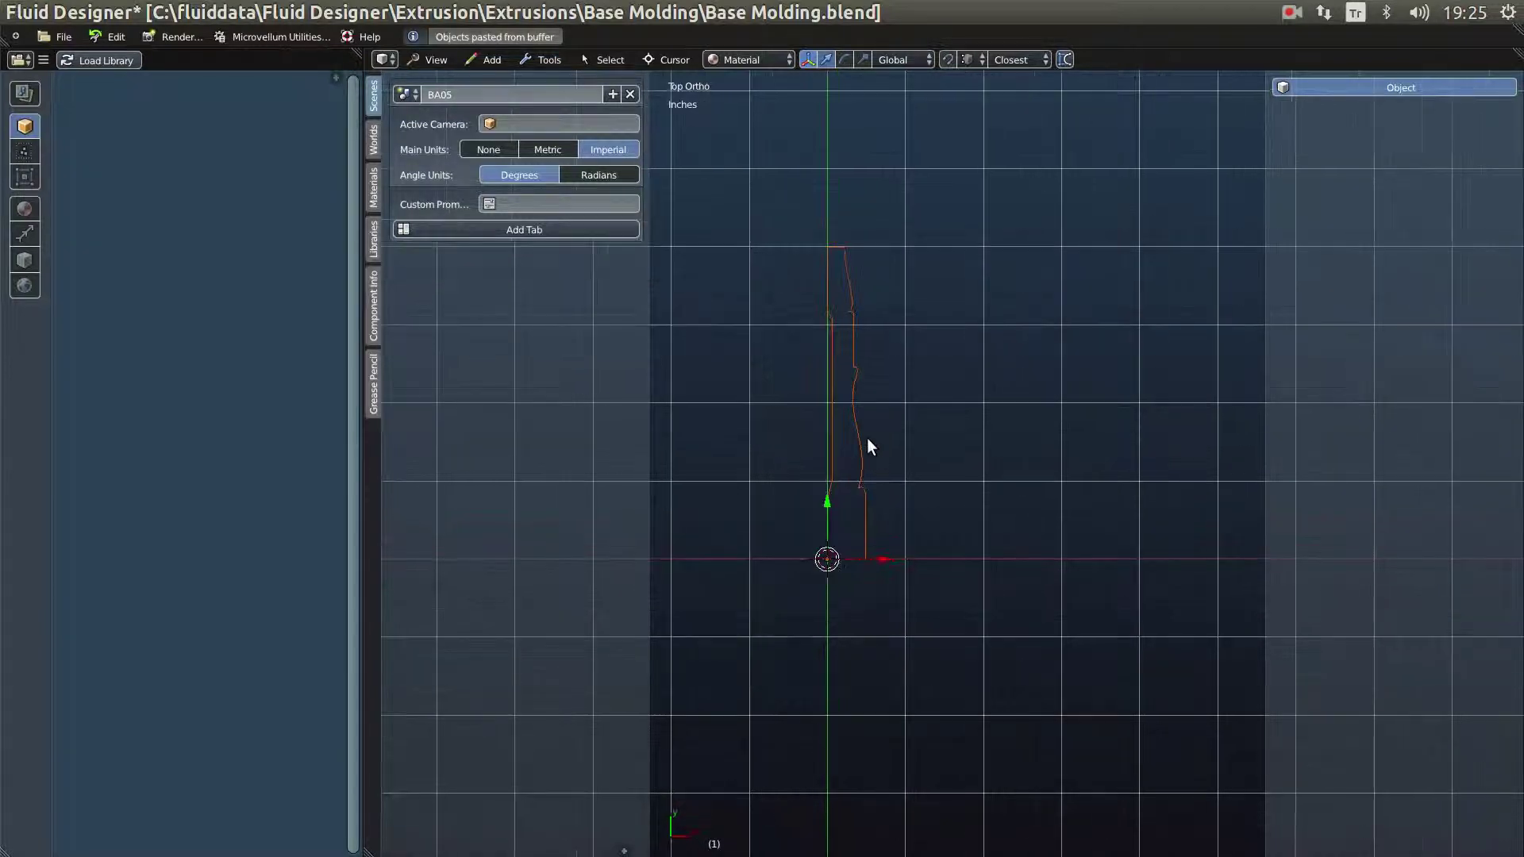
Step: Edit the pasted profile curve and move the handle above its middle bulge outward to about X 0.66", Y 1.94"
left_click(889, 495)
scroll(889, 495, "up", 1)
key("Tab")
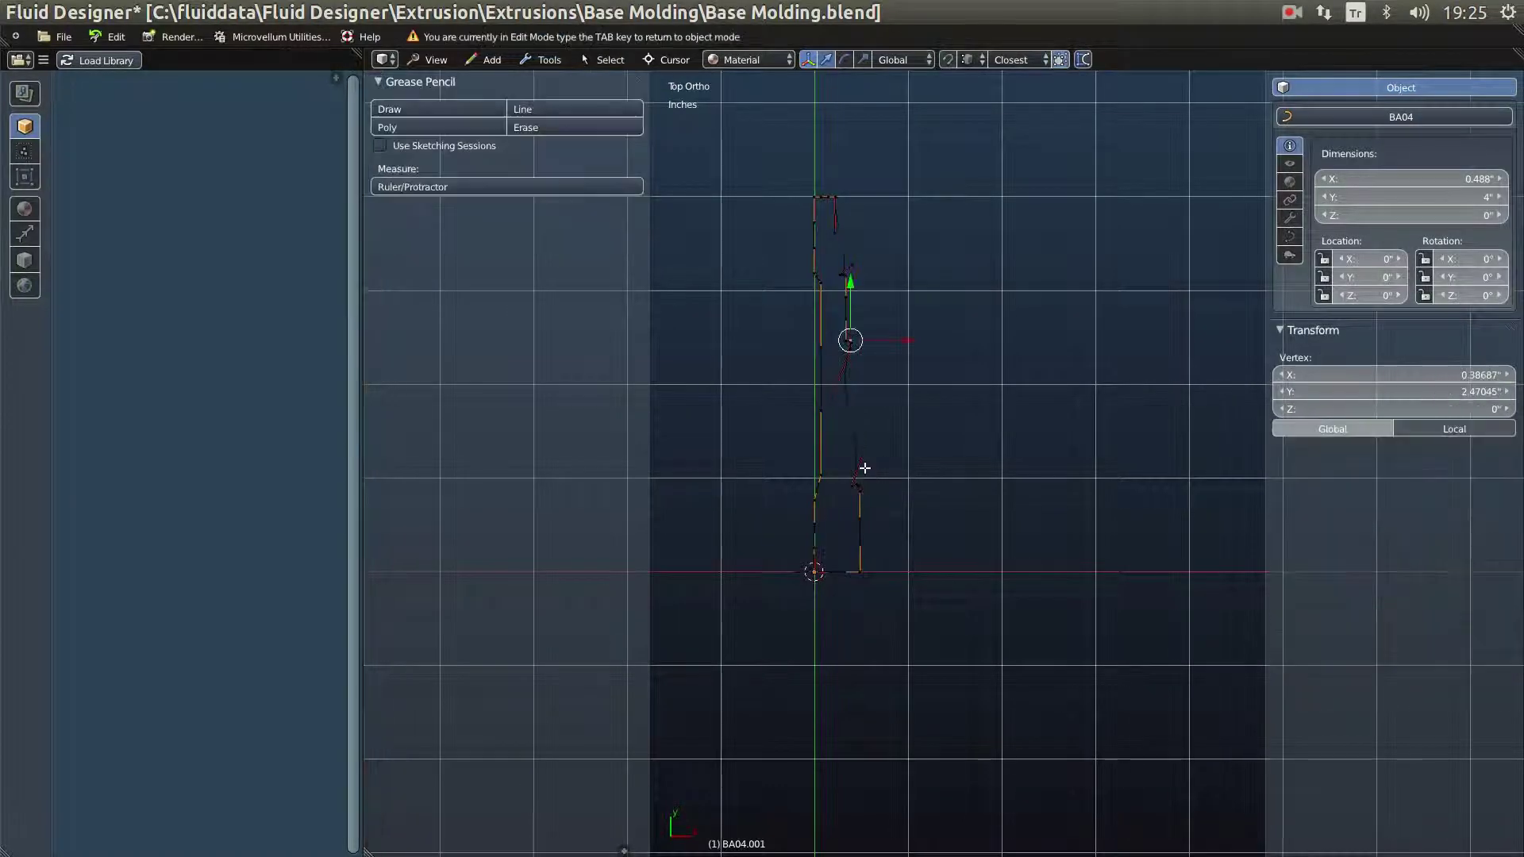
key("Tab")
key("Tab")
scroll(883, 383, "up", 2)
middle_click_drag(883, 383, 932, 418, "shift")
scroll(921, 391, "up", 1)
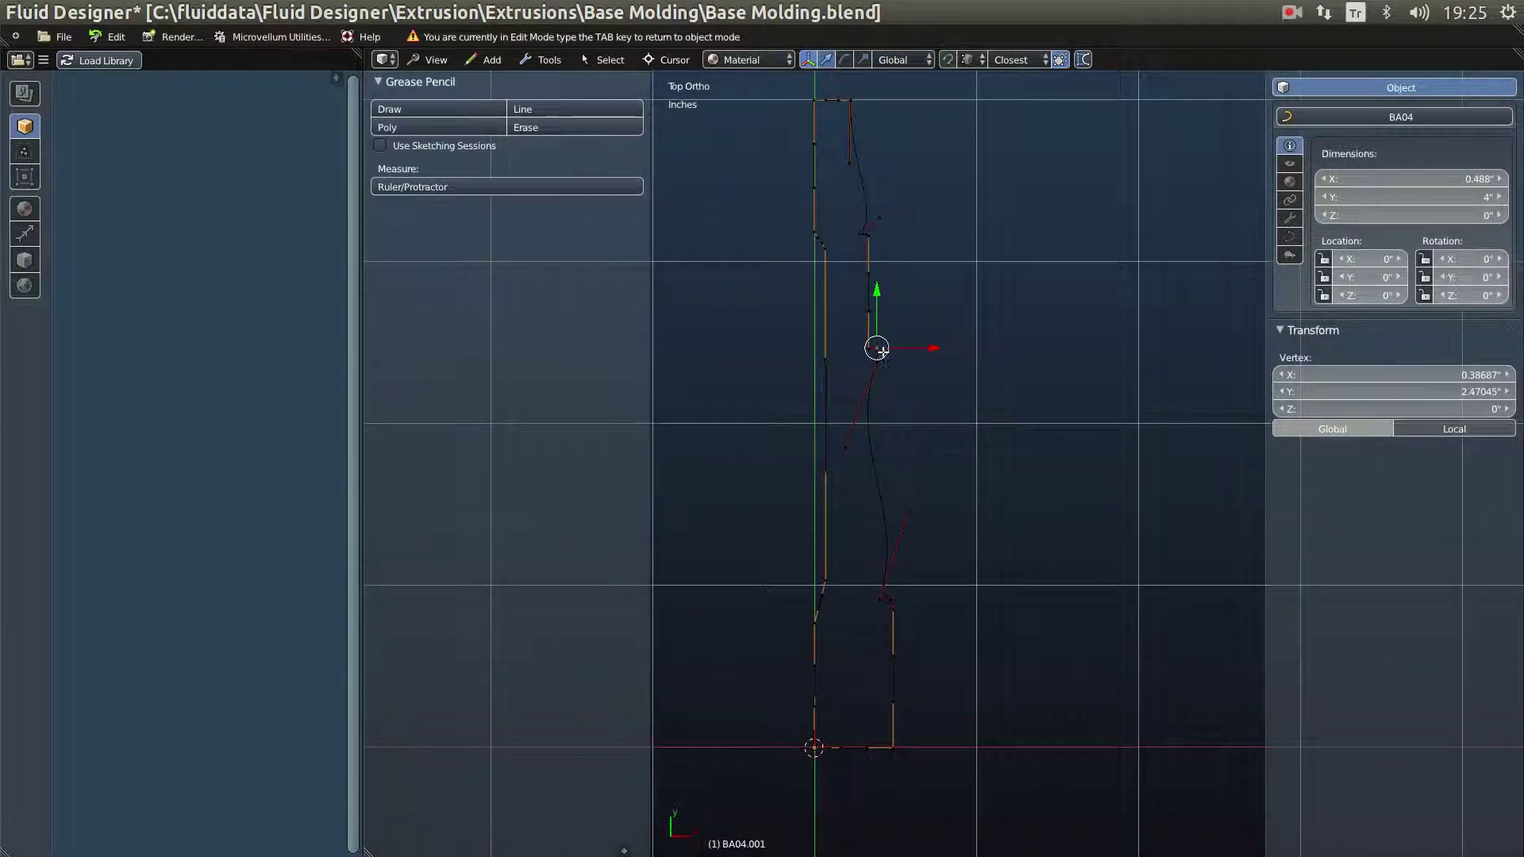
right_click(846, 449)
key("g")
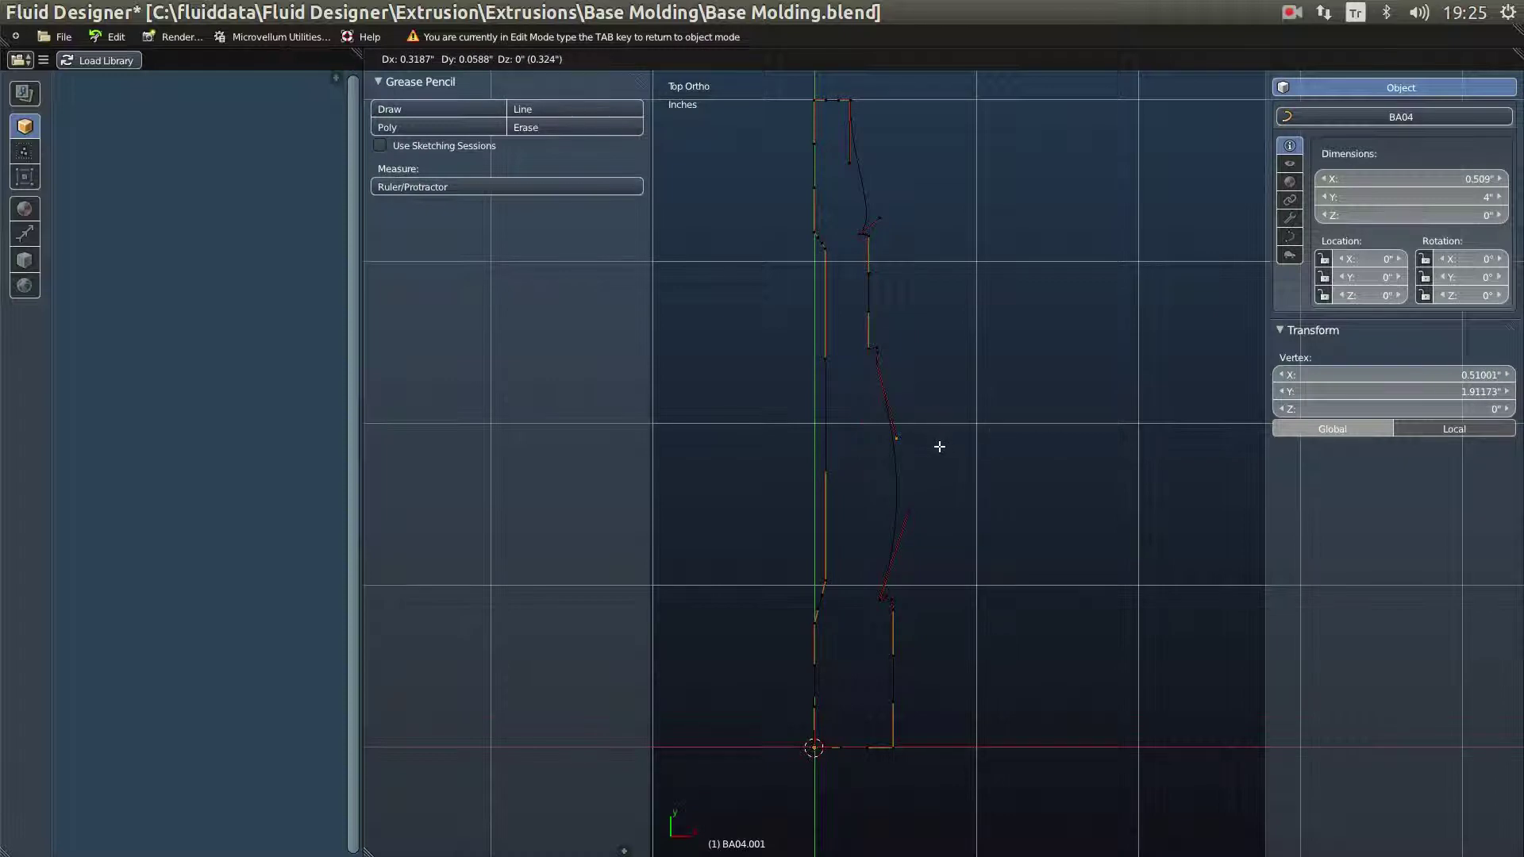
left_click(963, 442)
scroll(963, 508, "up", 1)
scroll(960, 459, "down", 3, "shift")
scroll(966, 443, "up", 1)
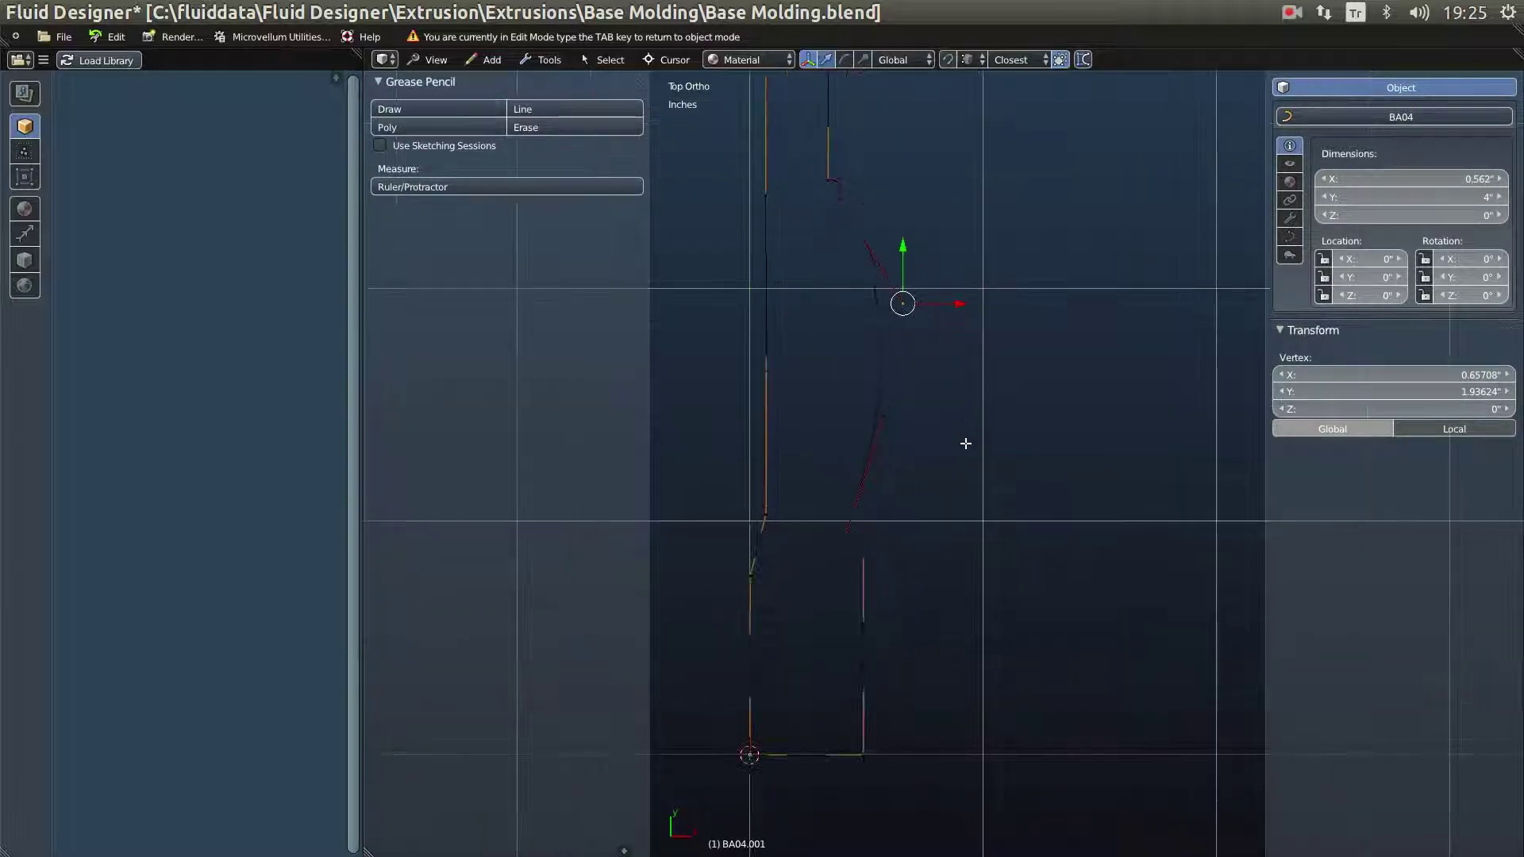
scroll(961, 457, "down", 1)
right_click(873, 547)
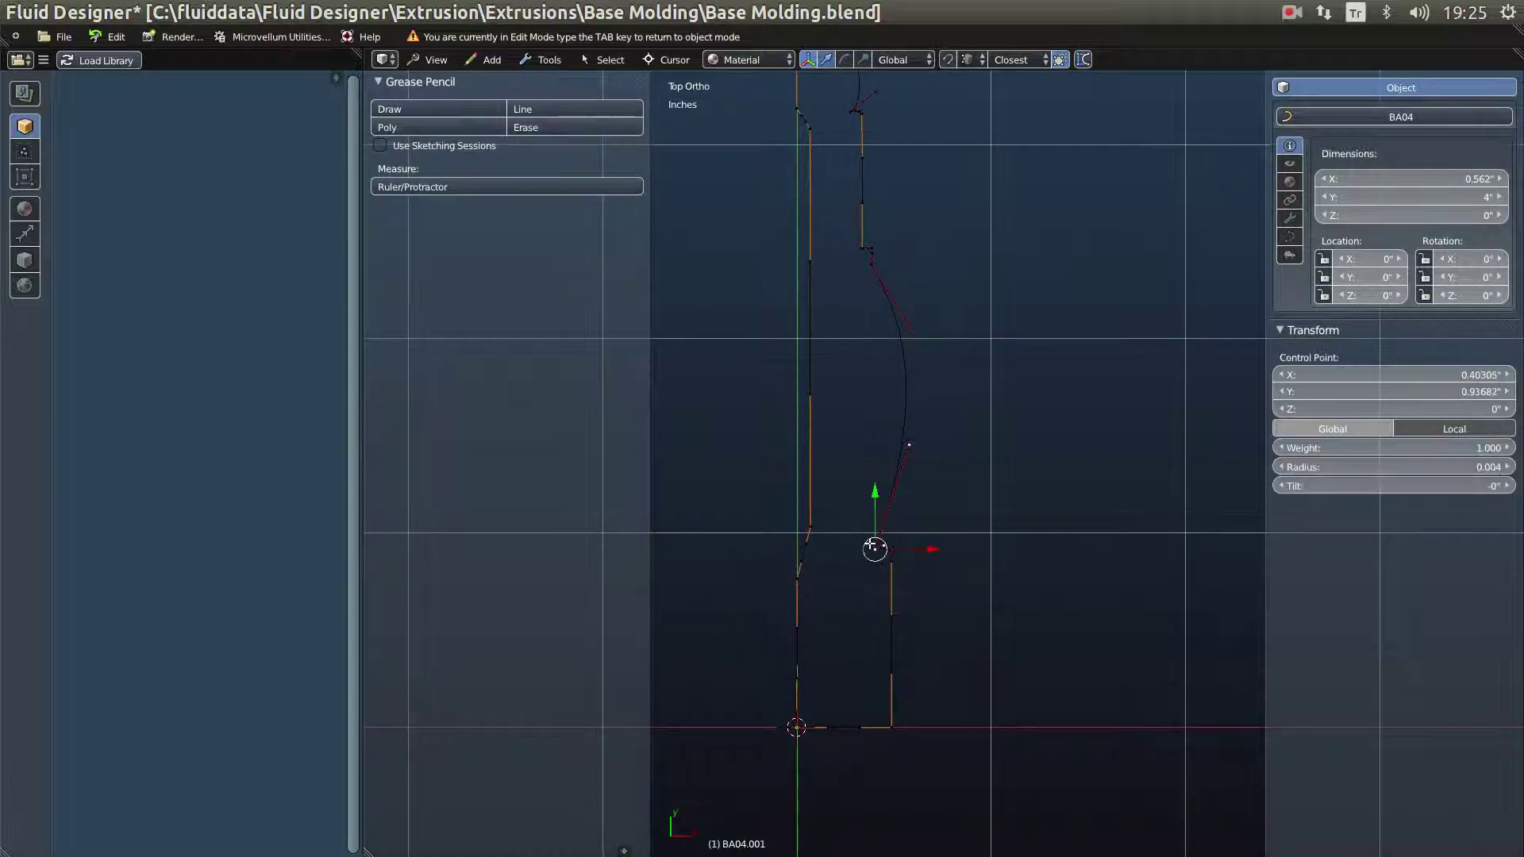
key("g")
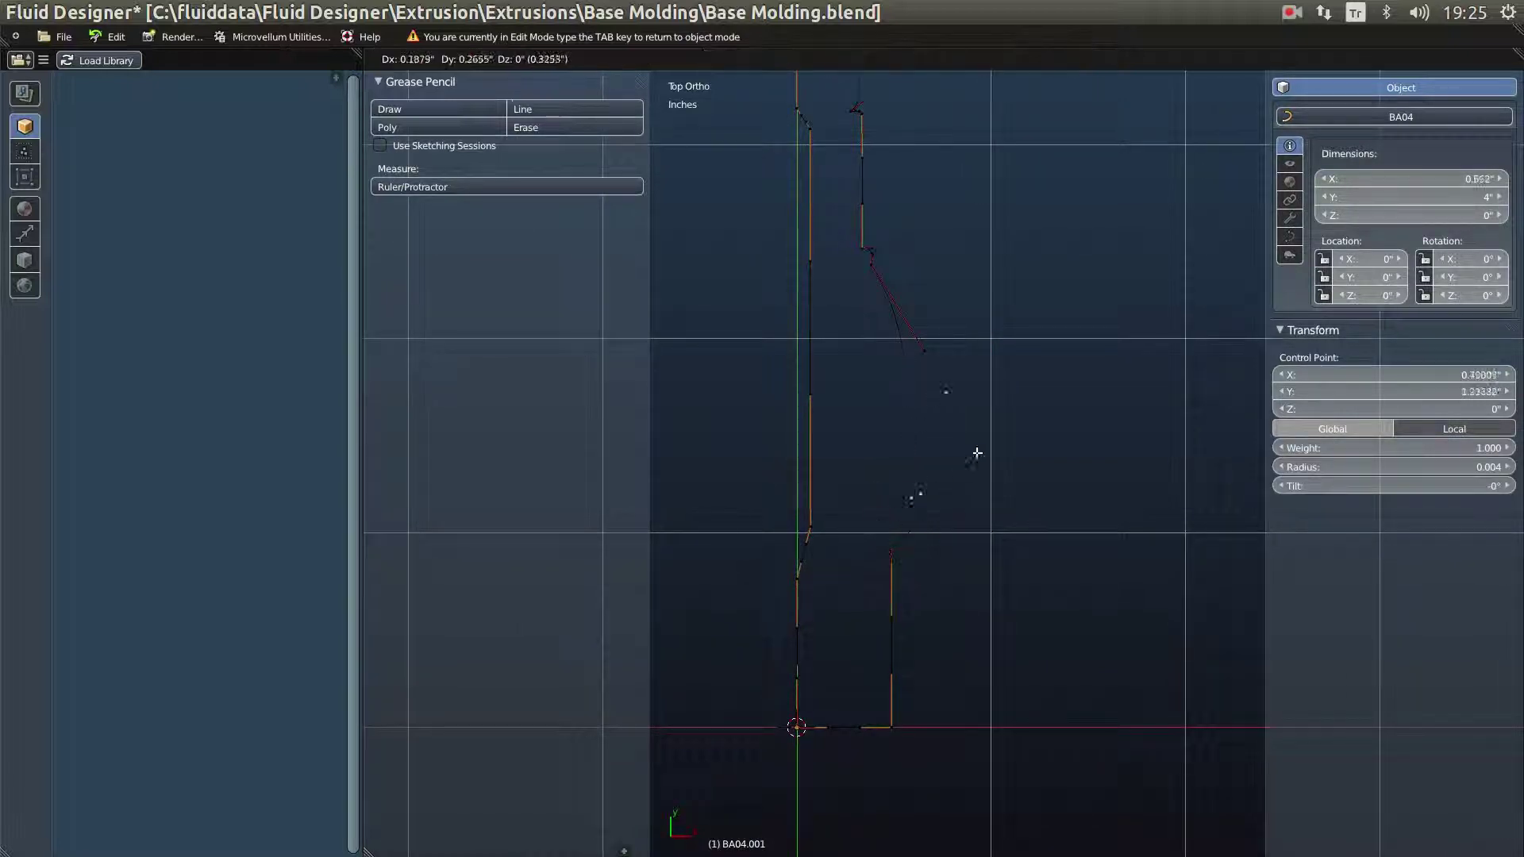
key("Escape")
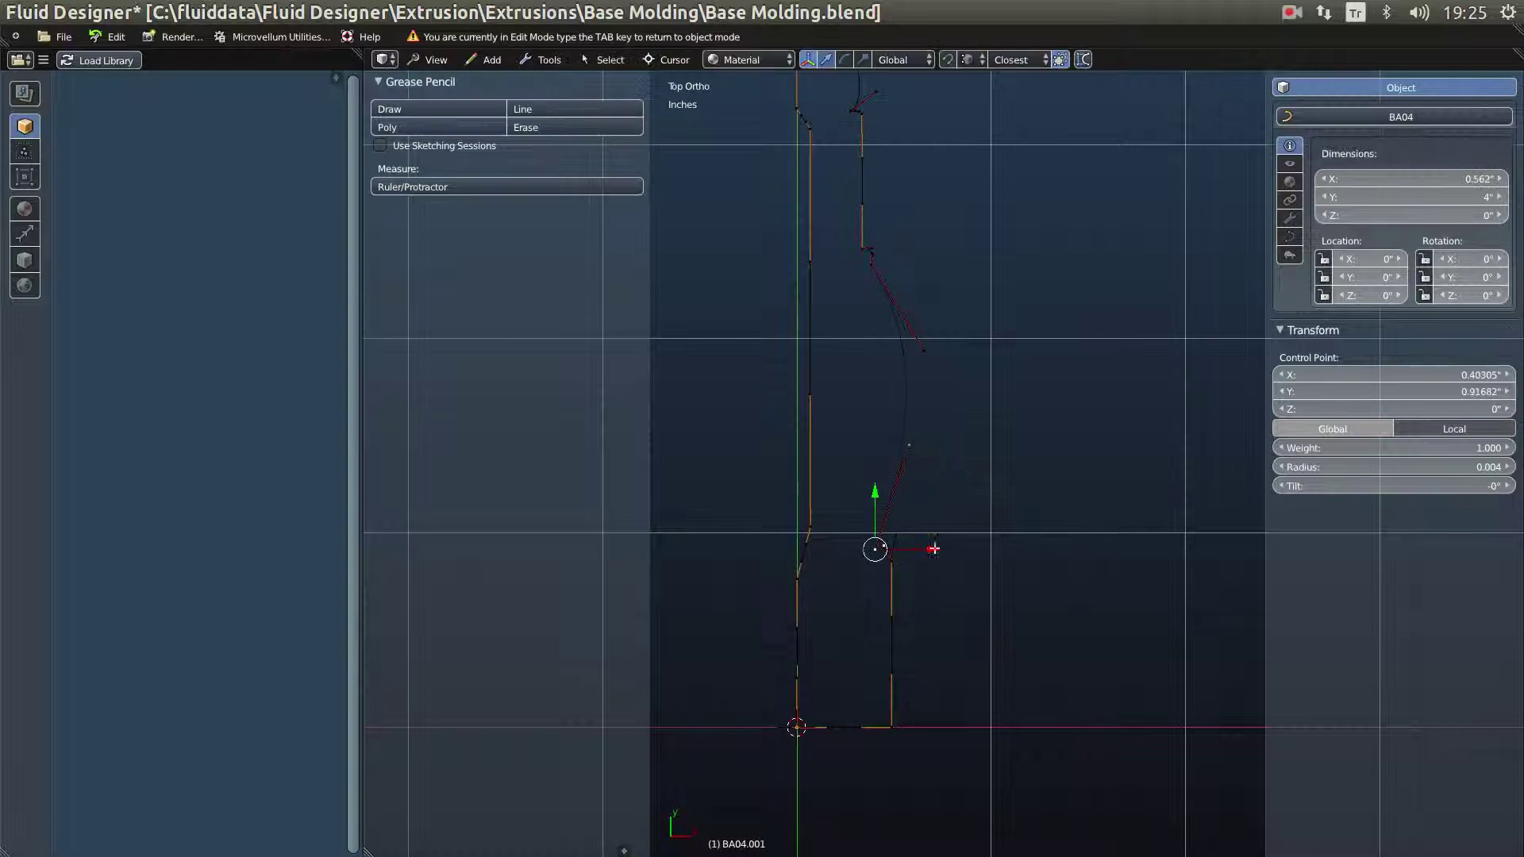
Step: Move the curve handle above the profile's base outward to about X 0.54", Y 0.59"
right_click(888, 617)
key("g")
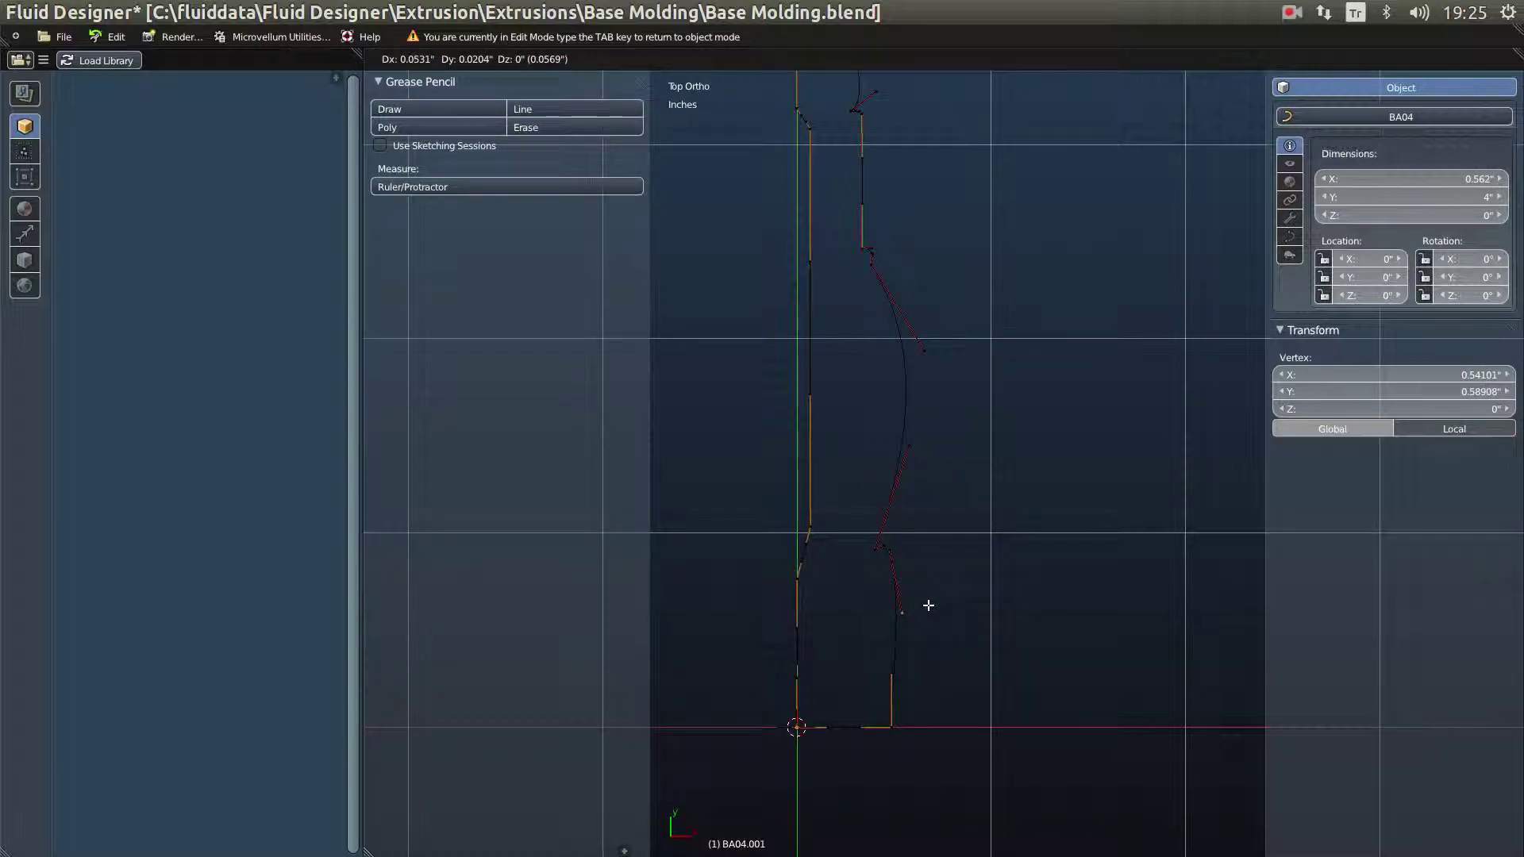
left_click(956, 273)
scroll(913, 318, "up", 5, "shift")
right_click(850, 323)
key("g")
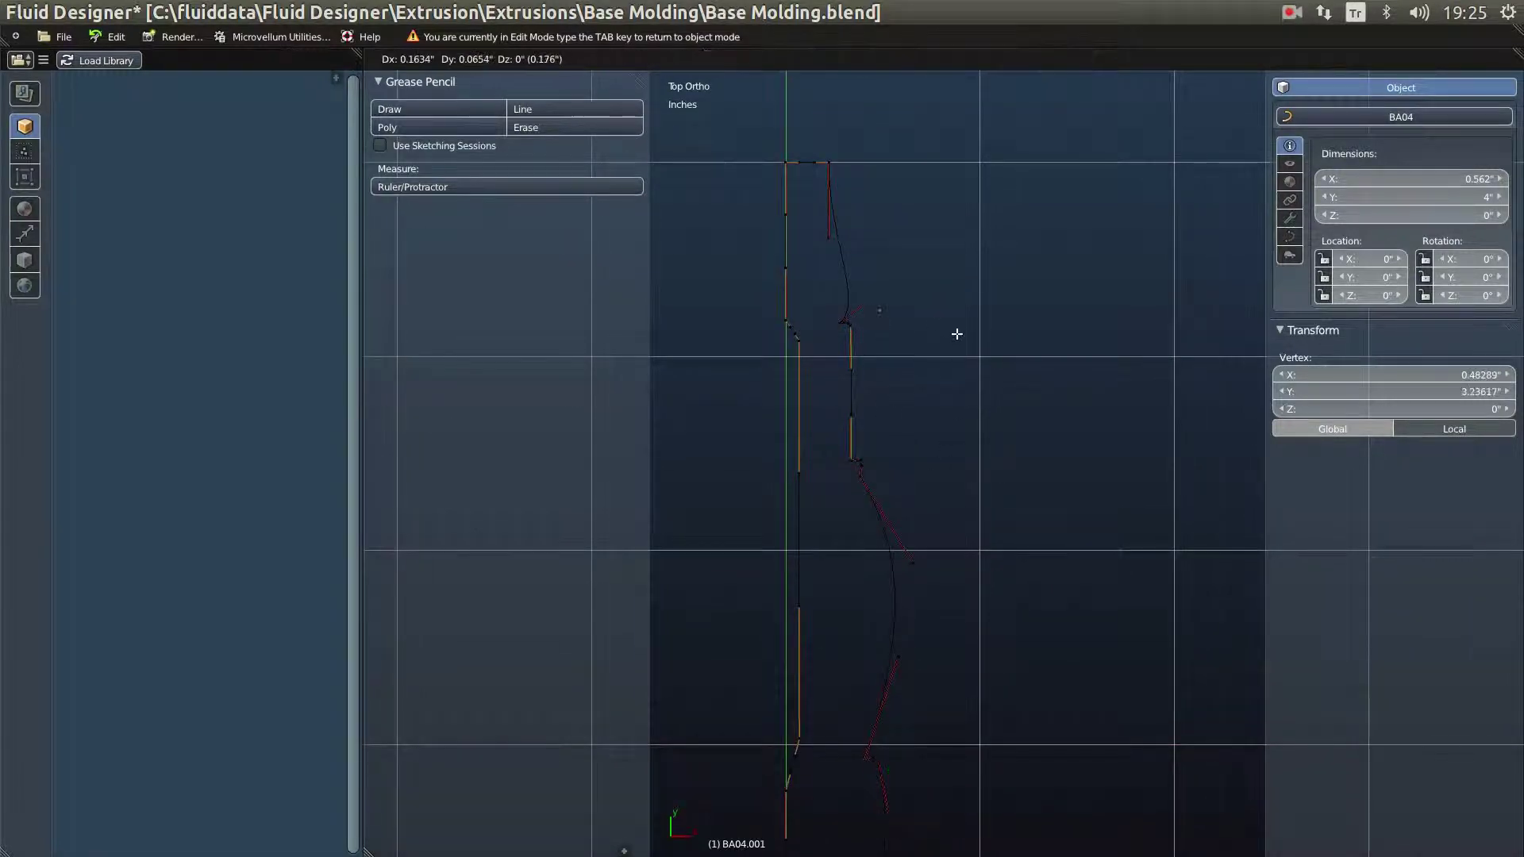
key("Escape")
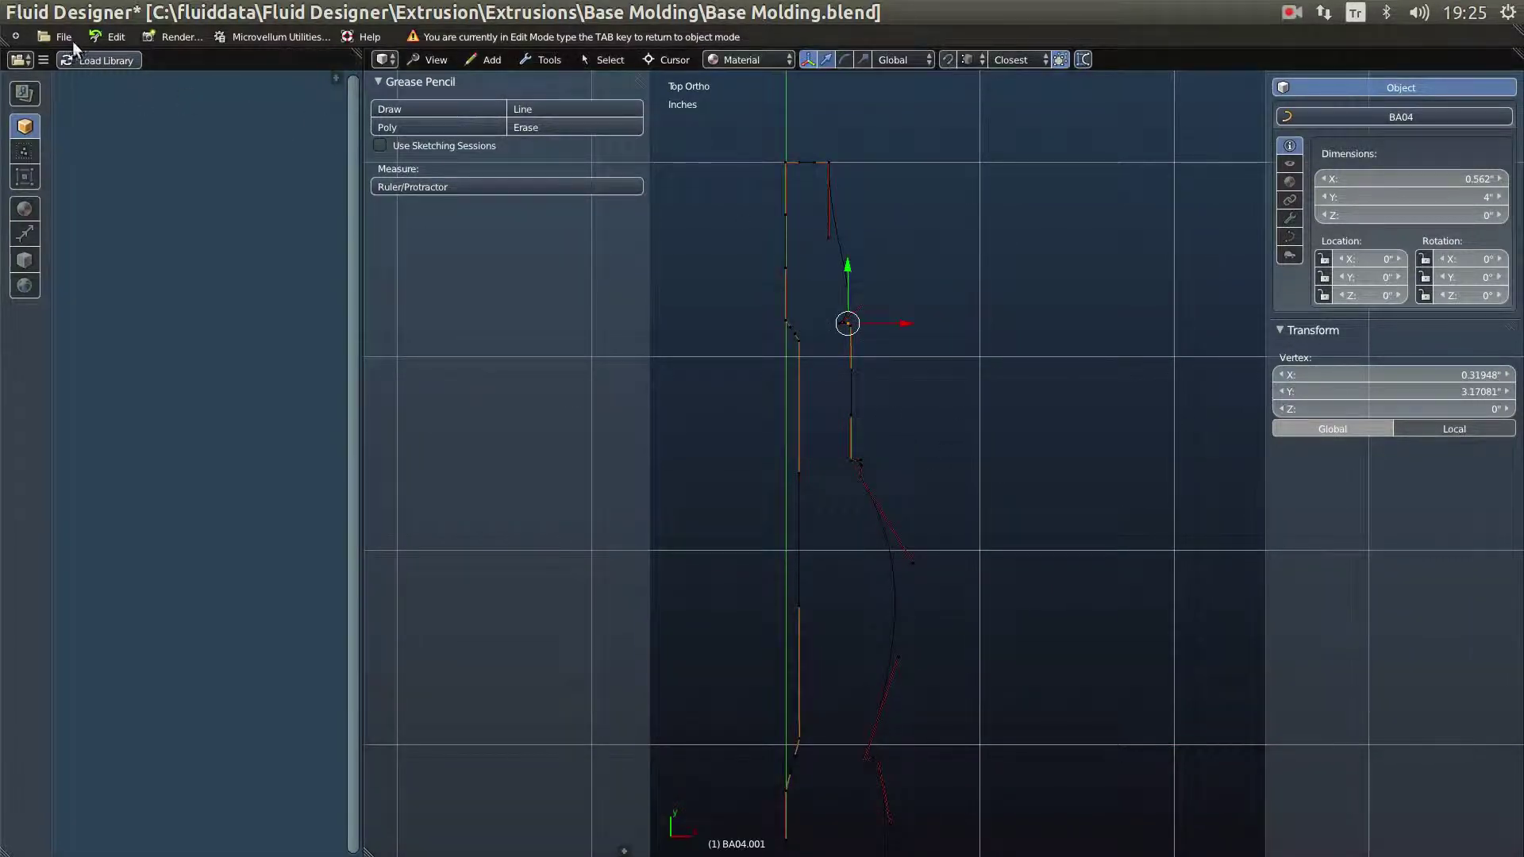
Step: Change the main 3D viewport to the User Preferences editor
left_click(68, 36)
left_click(144, 244)
left_click(84, 62)
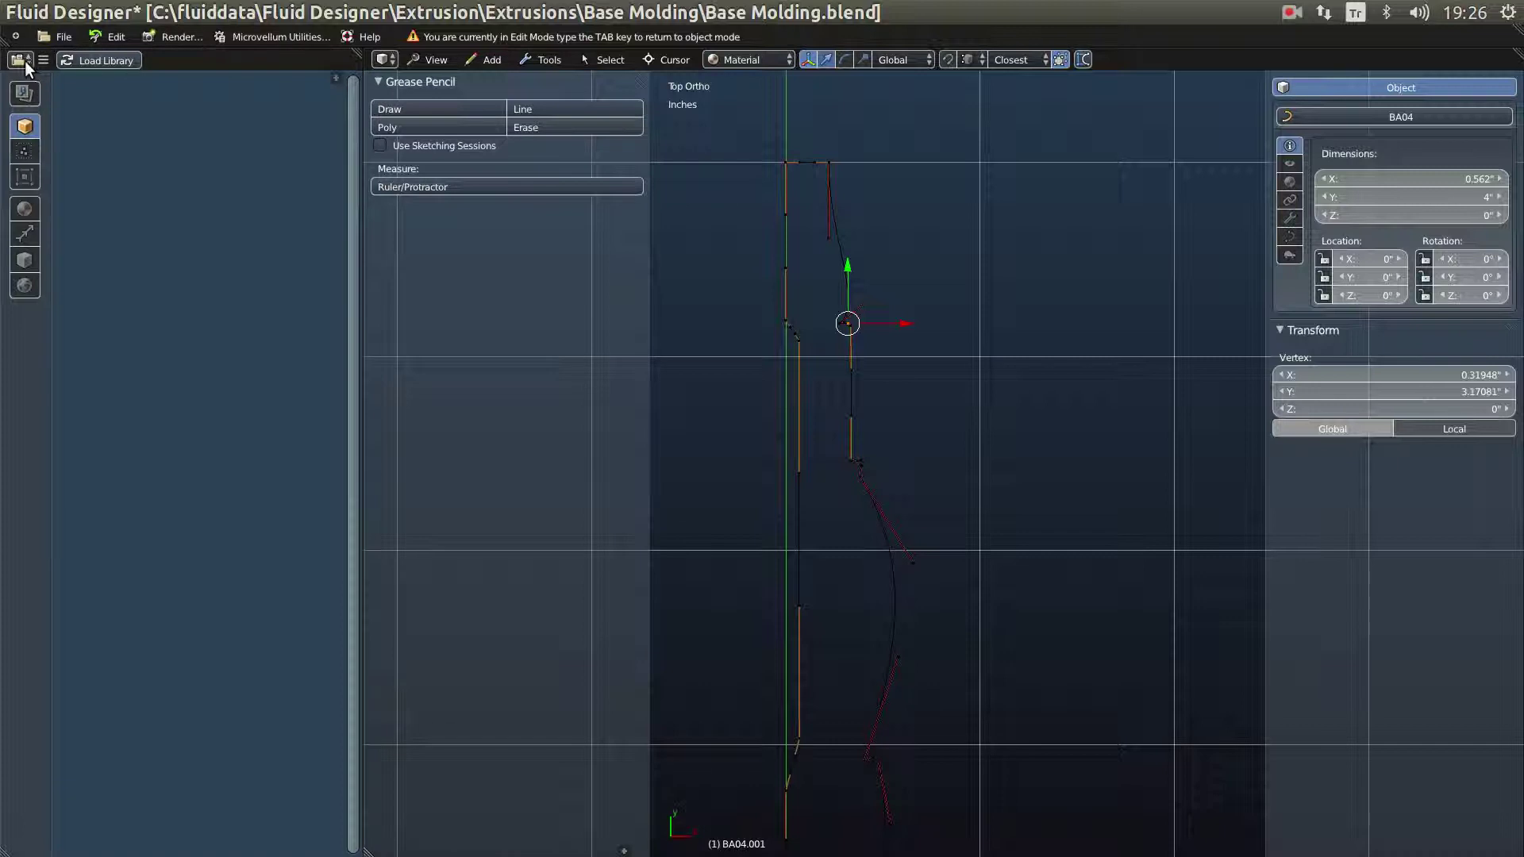
left_click(385, 60)
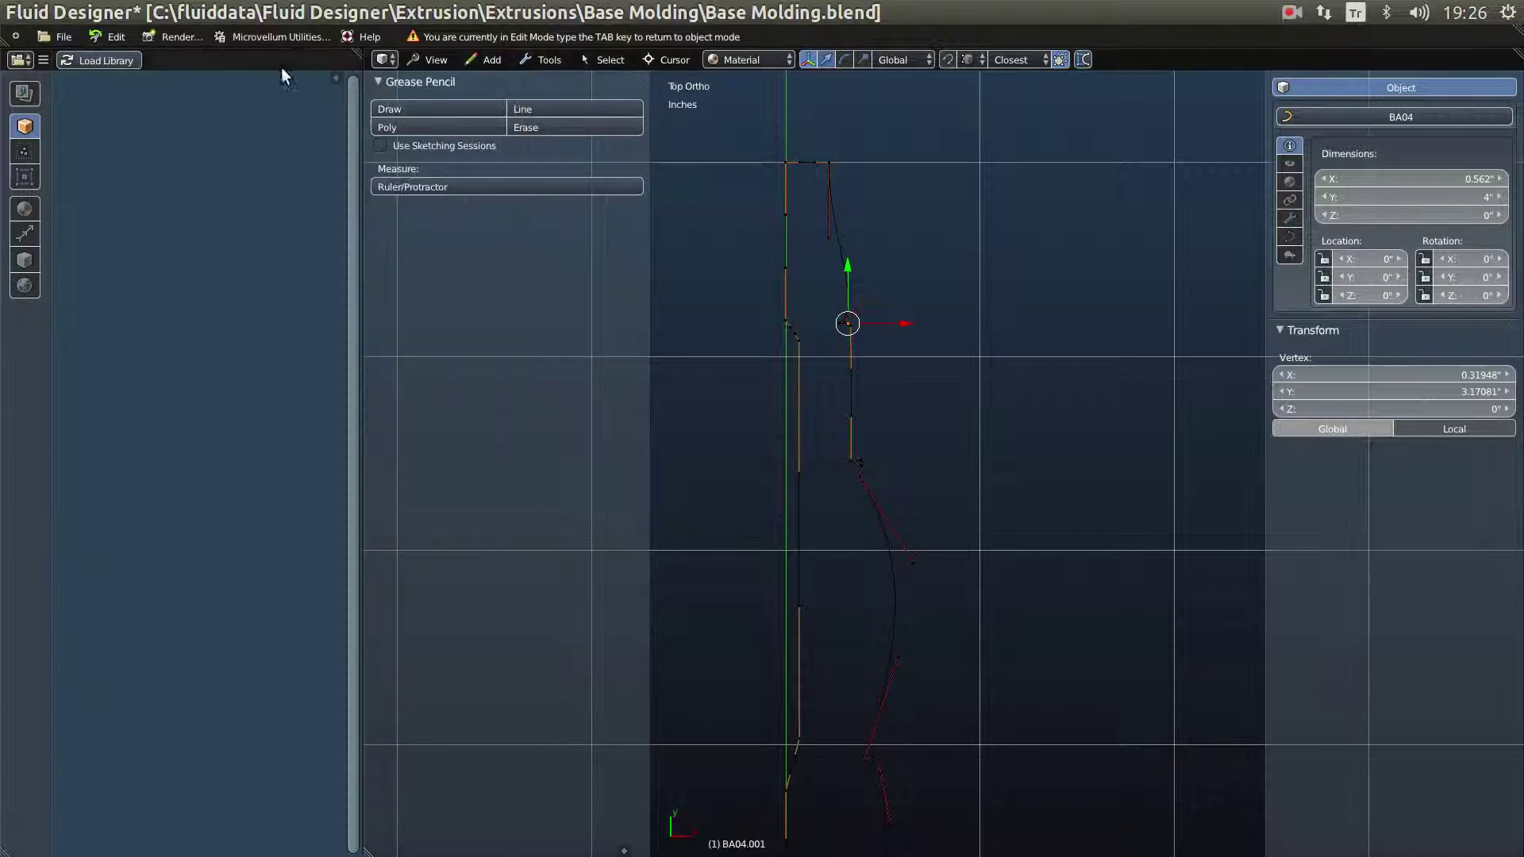
left_click(383, 59)
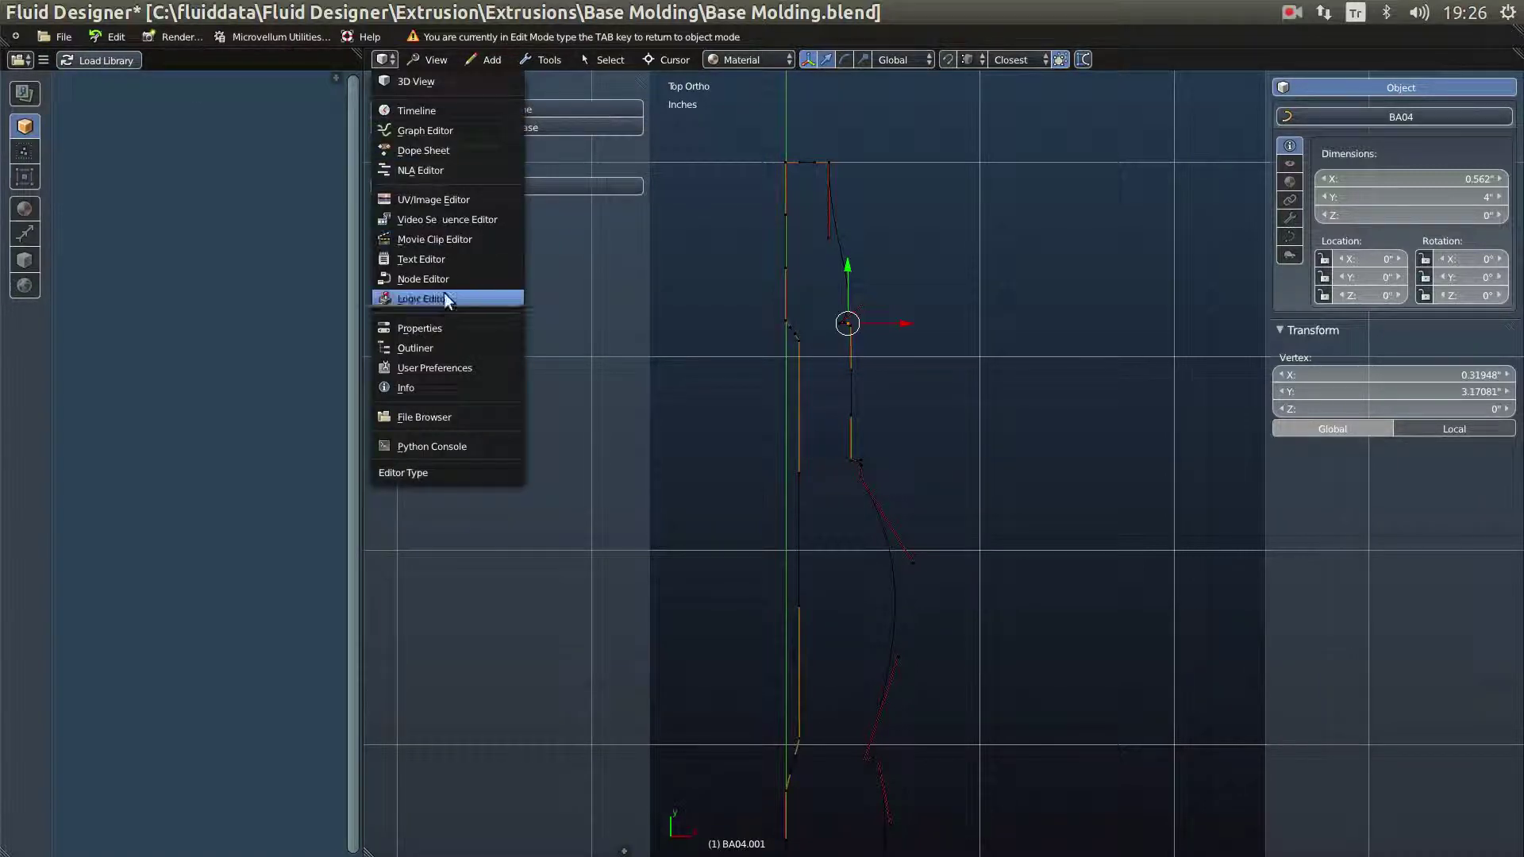
left_click(431, 369)
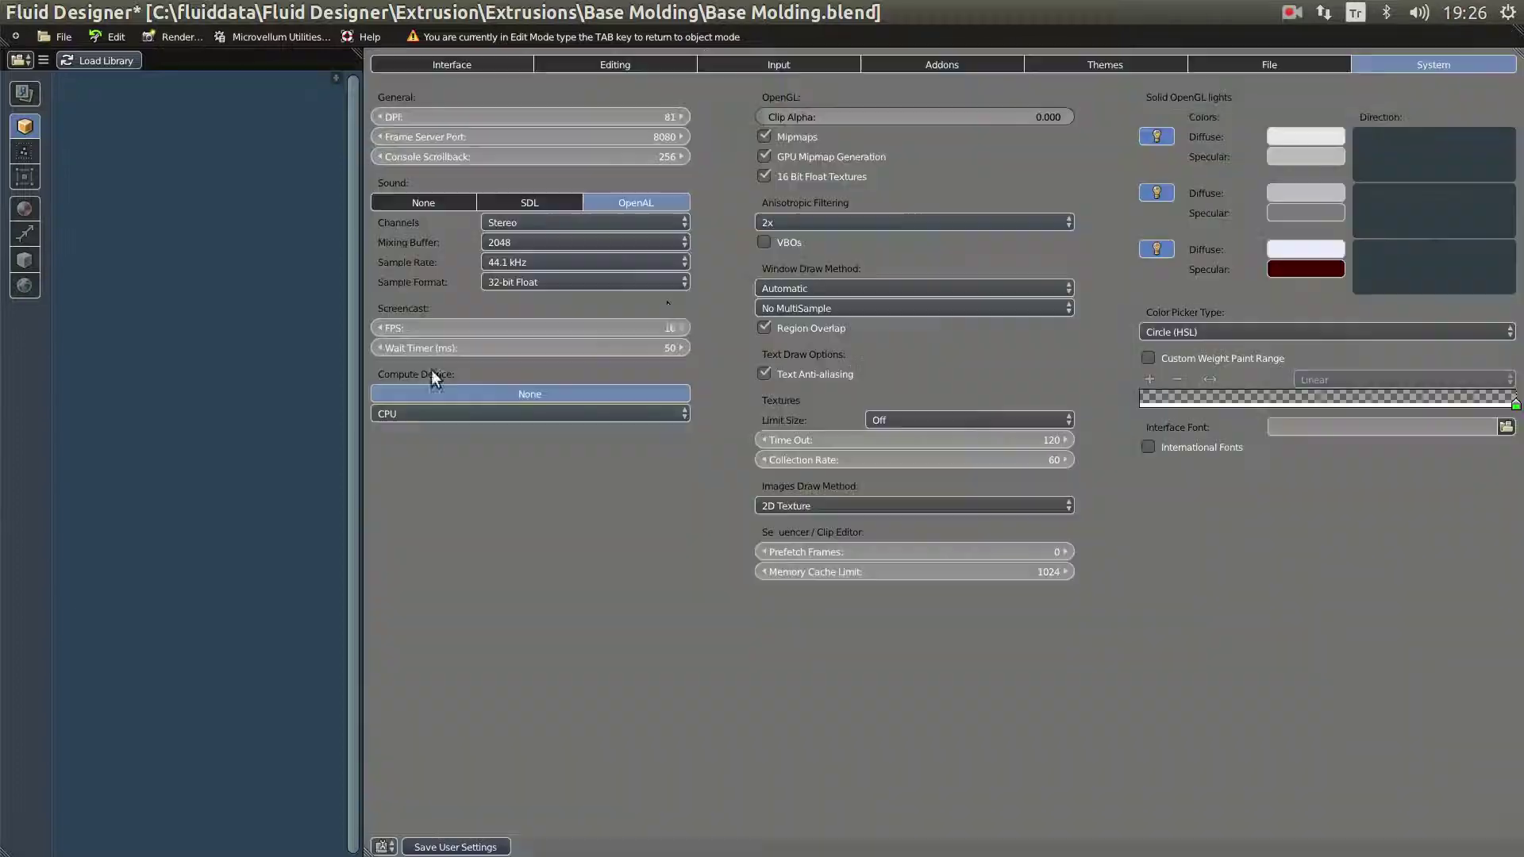
Step: Examine the 3D View theme settings in User Preferences down to the background gradient colours
left_click(1094, 63)
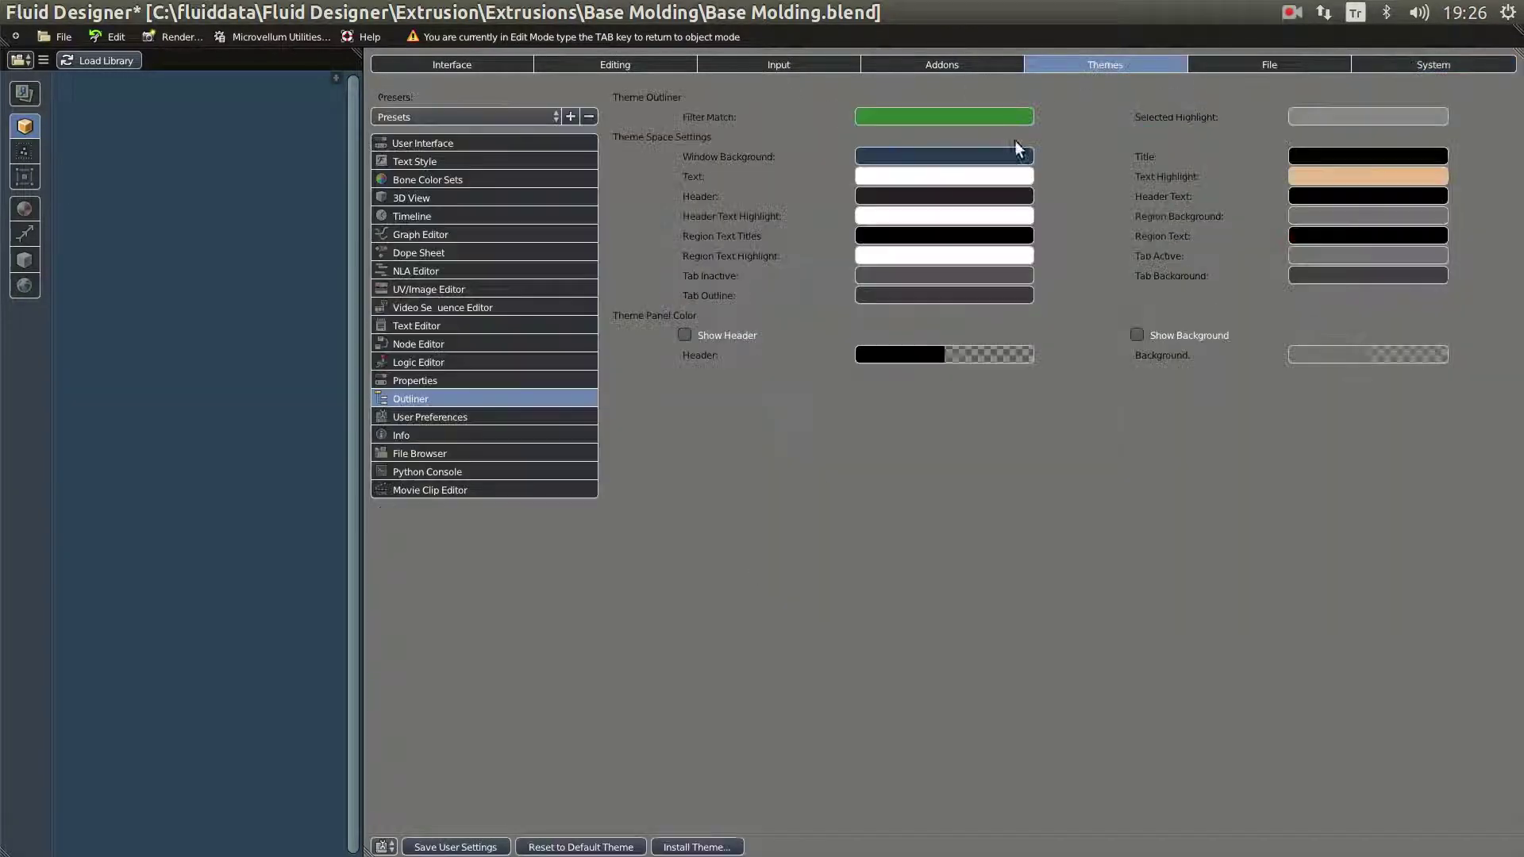
left_click(486, 142)
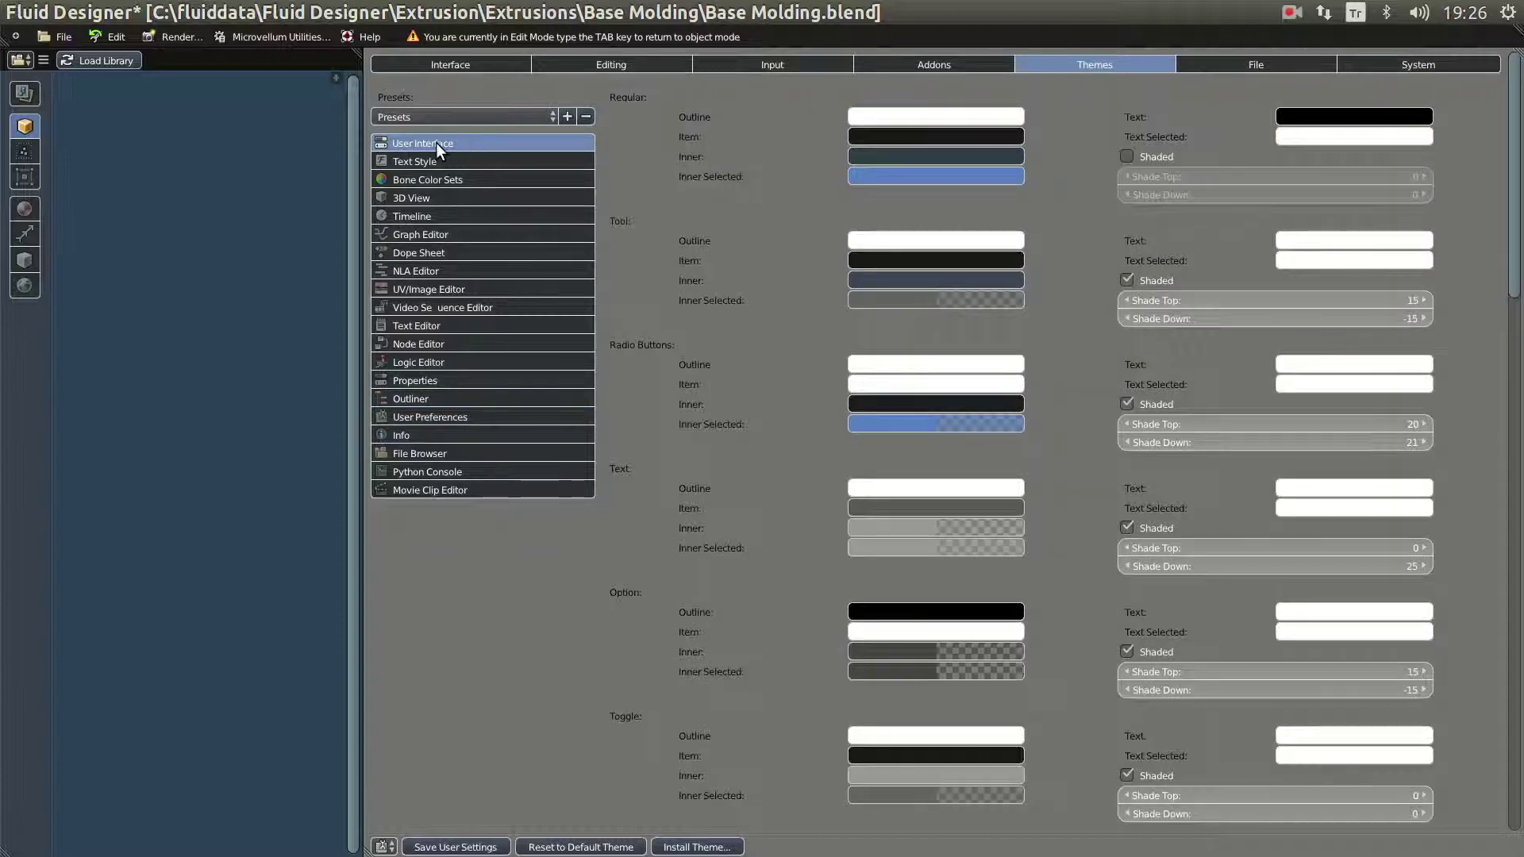
left_click(421, 197)
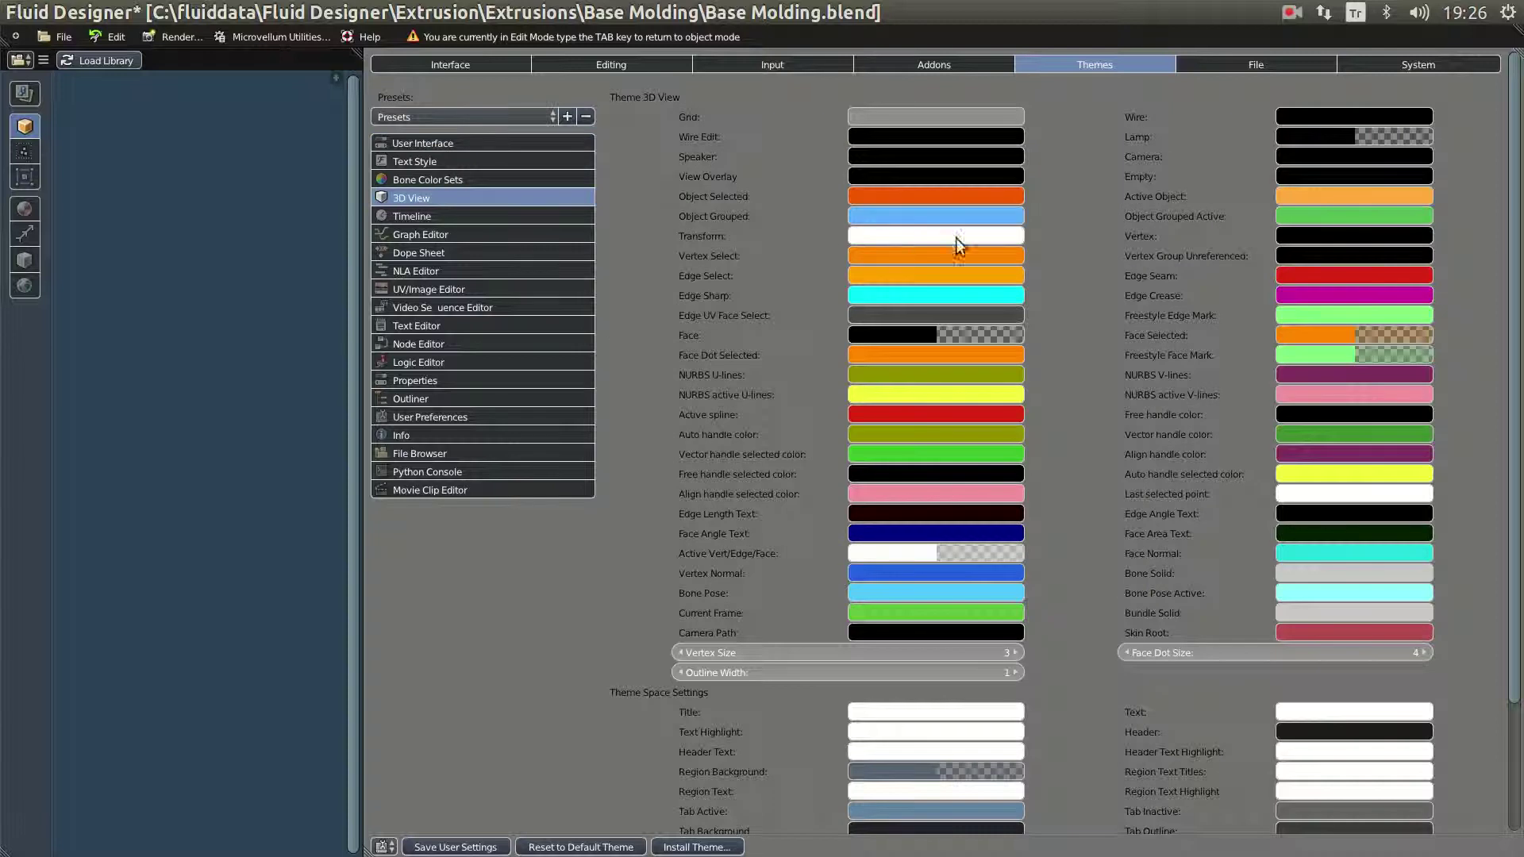
scroll(1061, 413, "down", 4)
scroll(1060, 416, "down", 1)
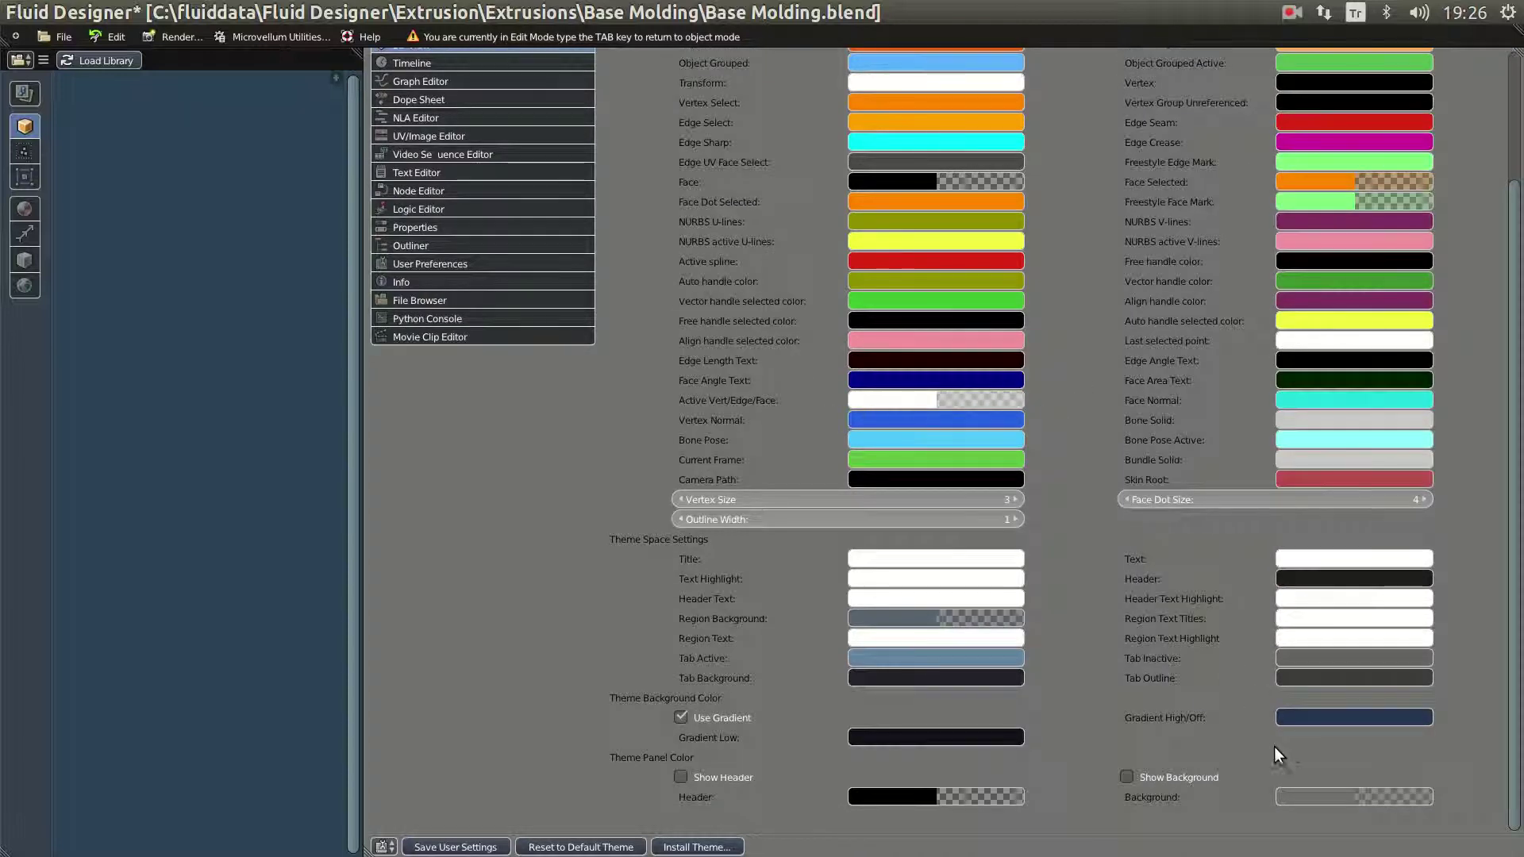
scroll(1122, 398, "up", 5)
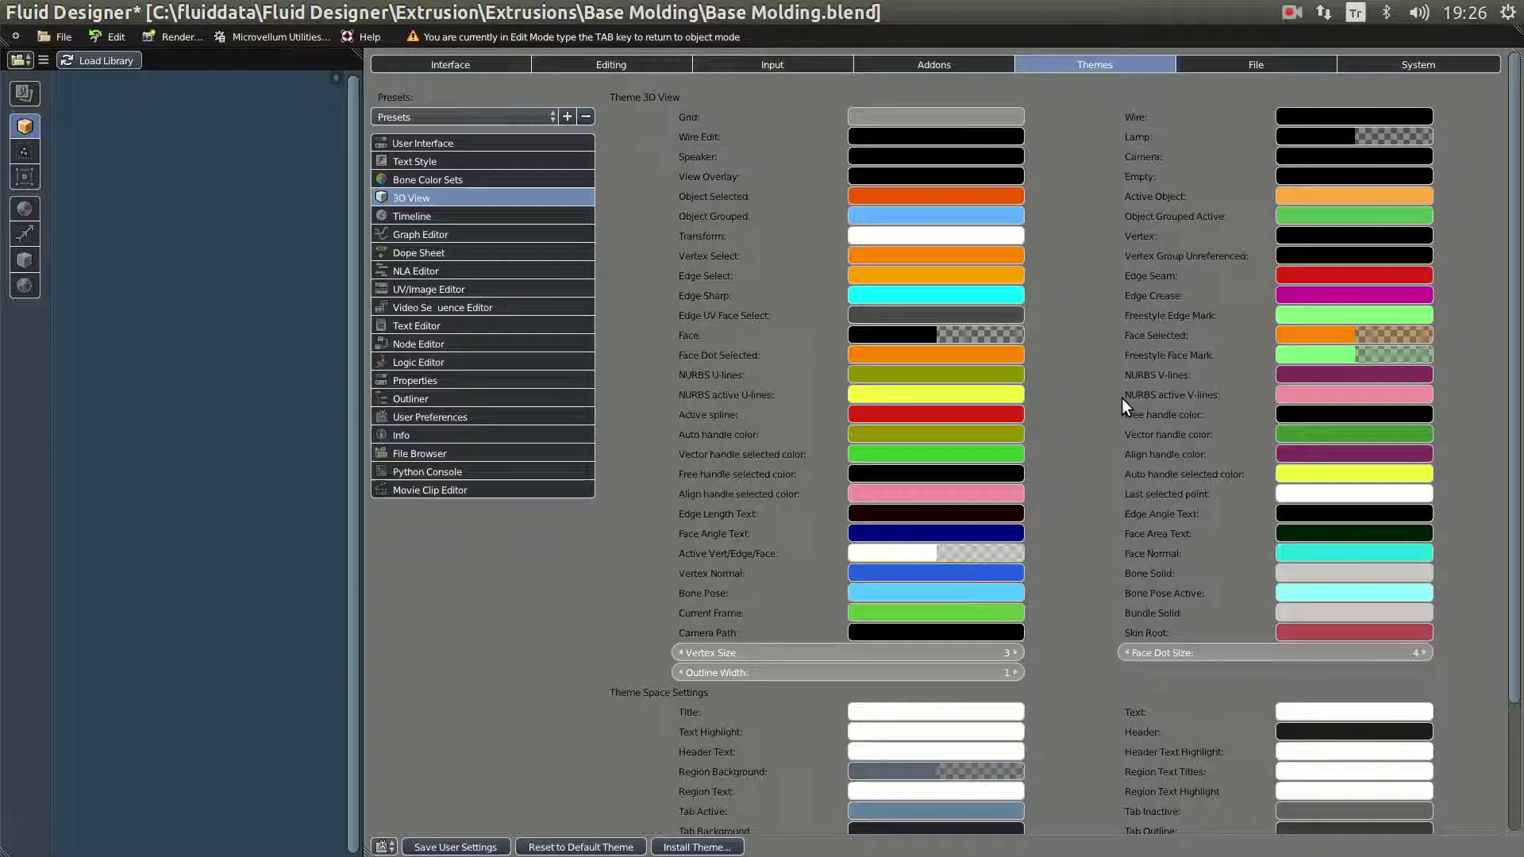
left_click(1292, 13)
left_click(1314, 64)
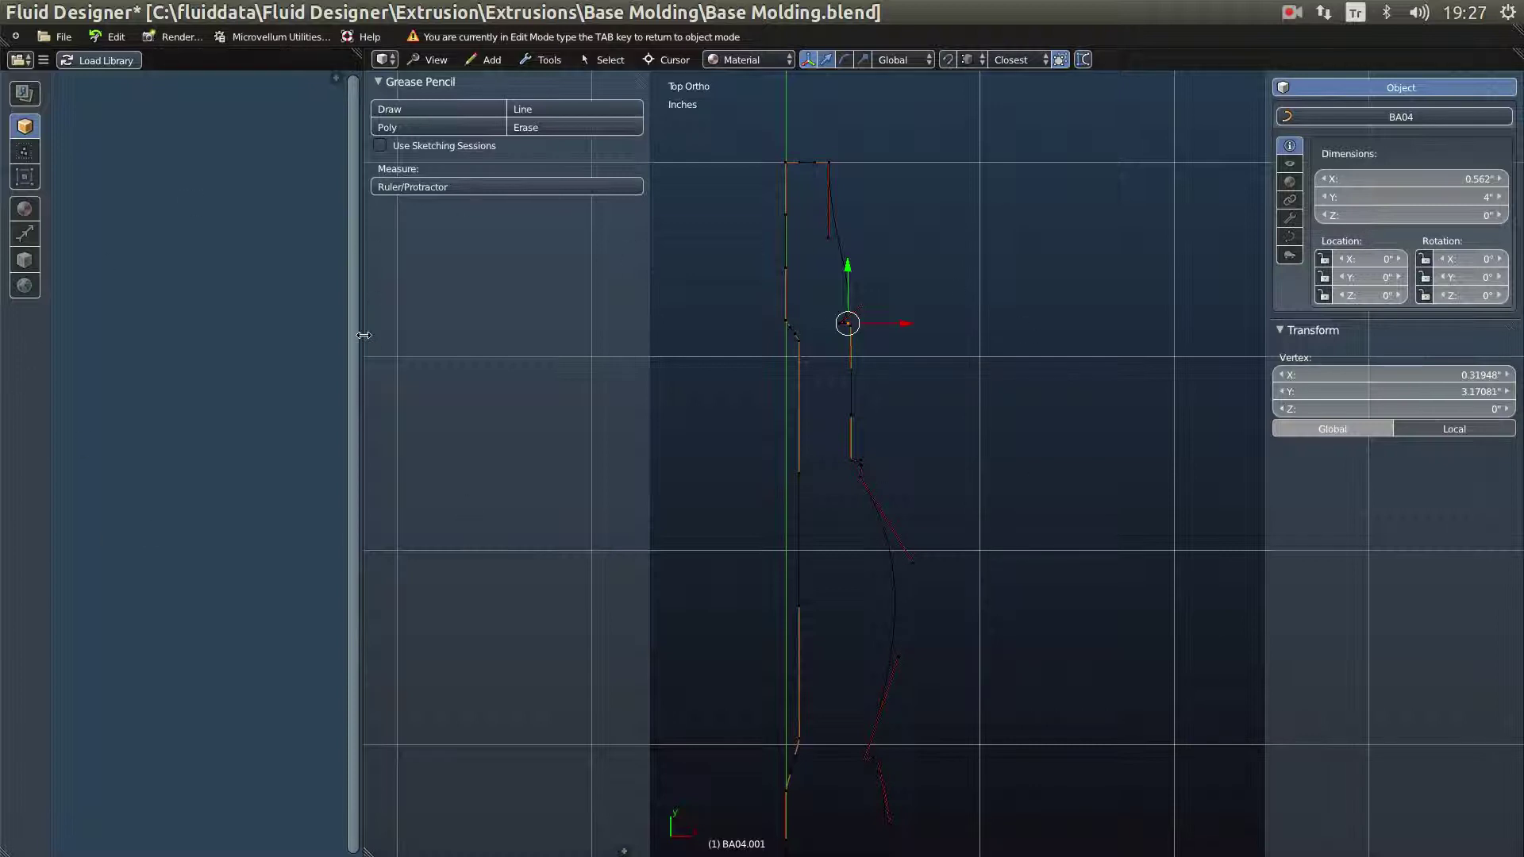
Step: Widen the File Browser area beside the 3D viewport and change it to the User Preferences editor
left_click_drag(363, 348, 427, 346)
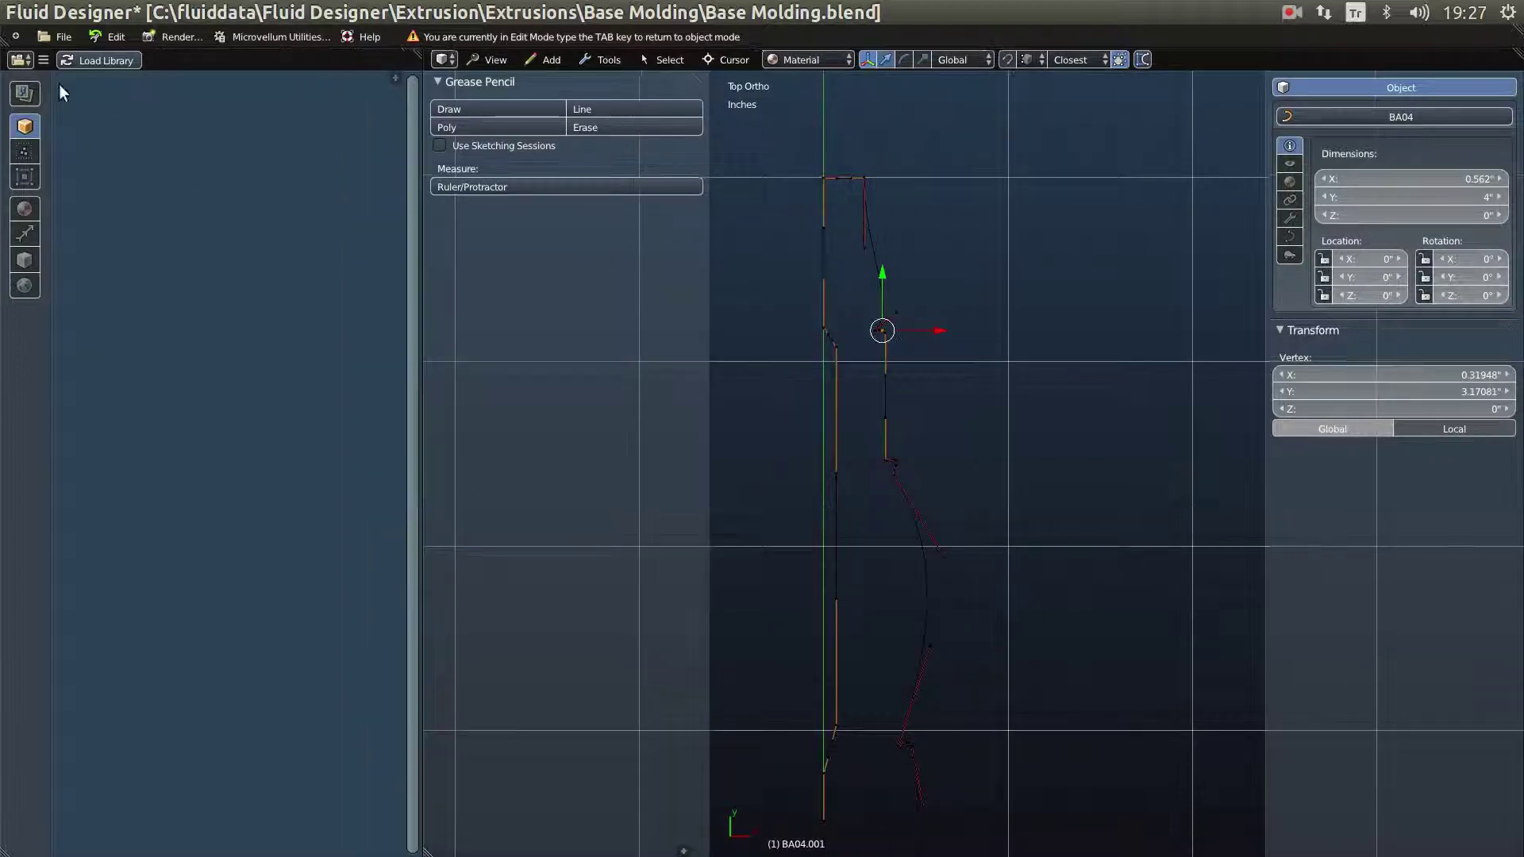
left_click(26, 60)
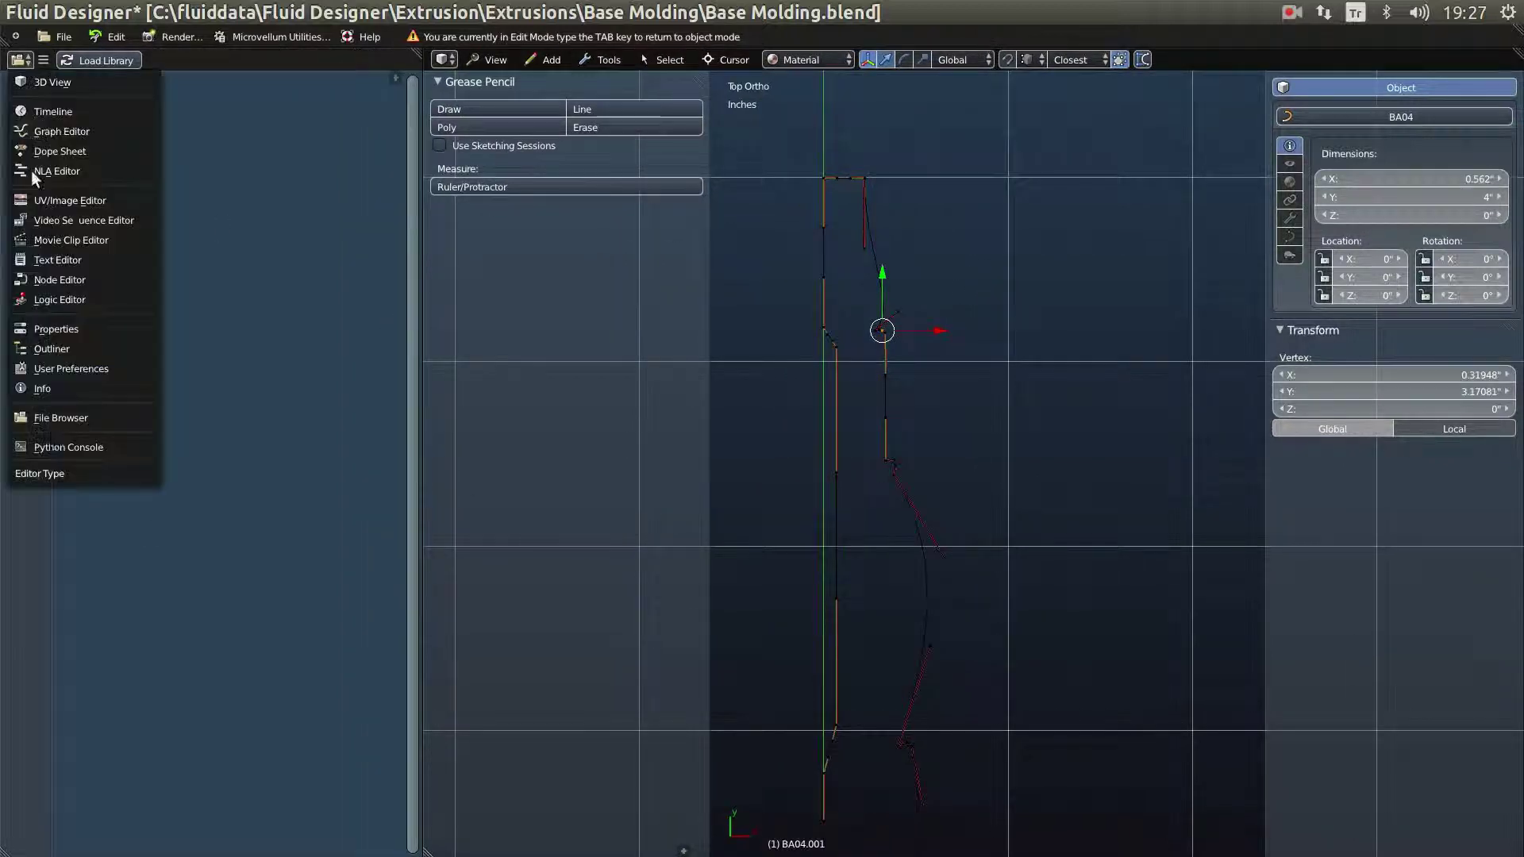
left_click(62, 369)
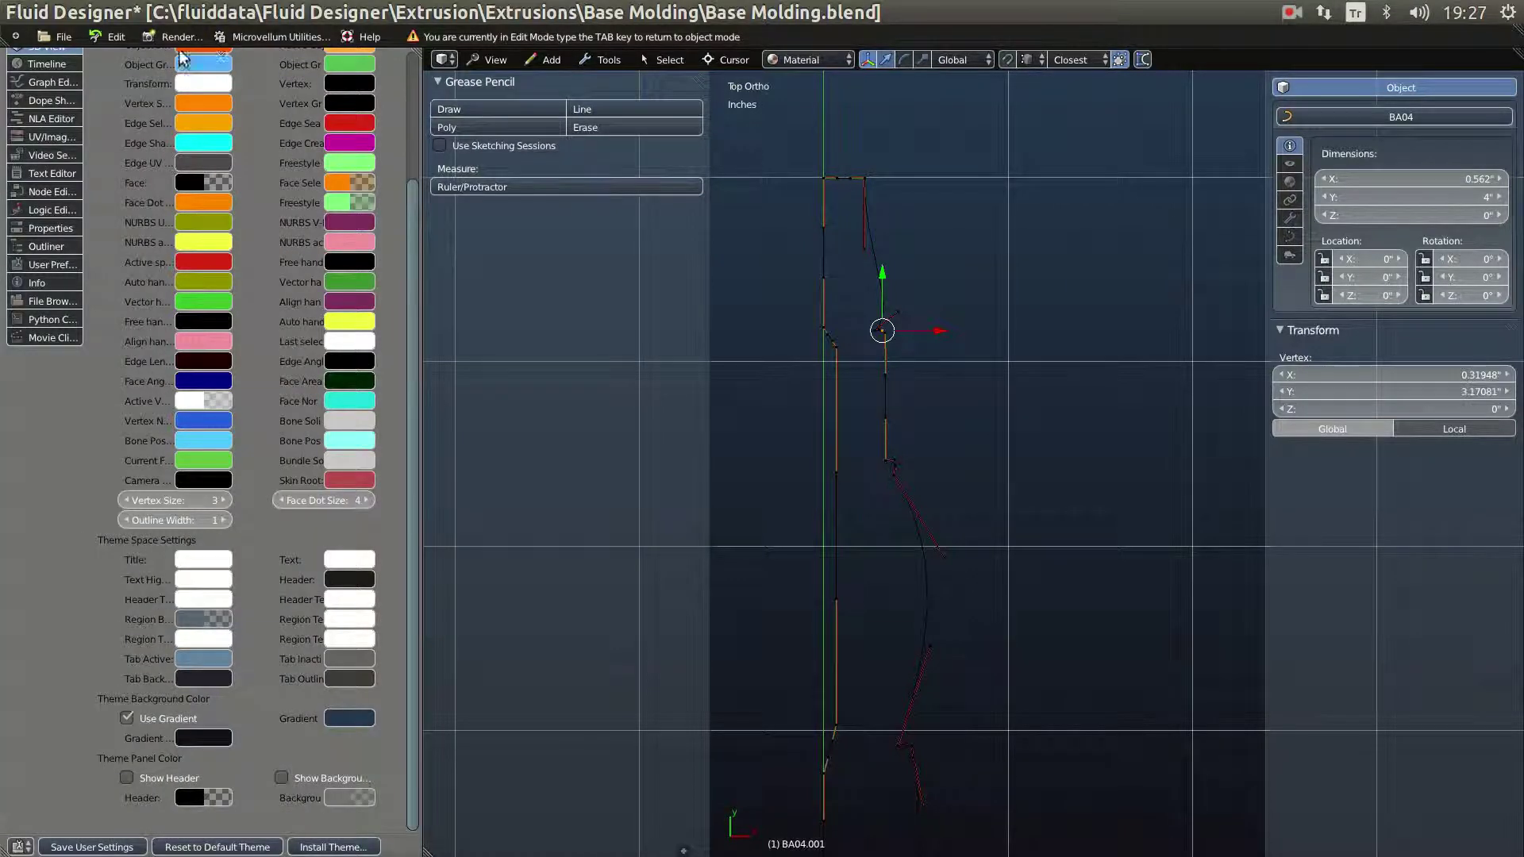
Step: Set the 3D View theme's high gradient background colour to white (RGB 1.000, 1.000, 1.000)
scroll(230, 302, "up", 5)
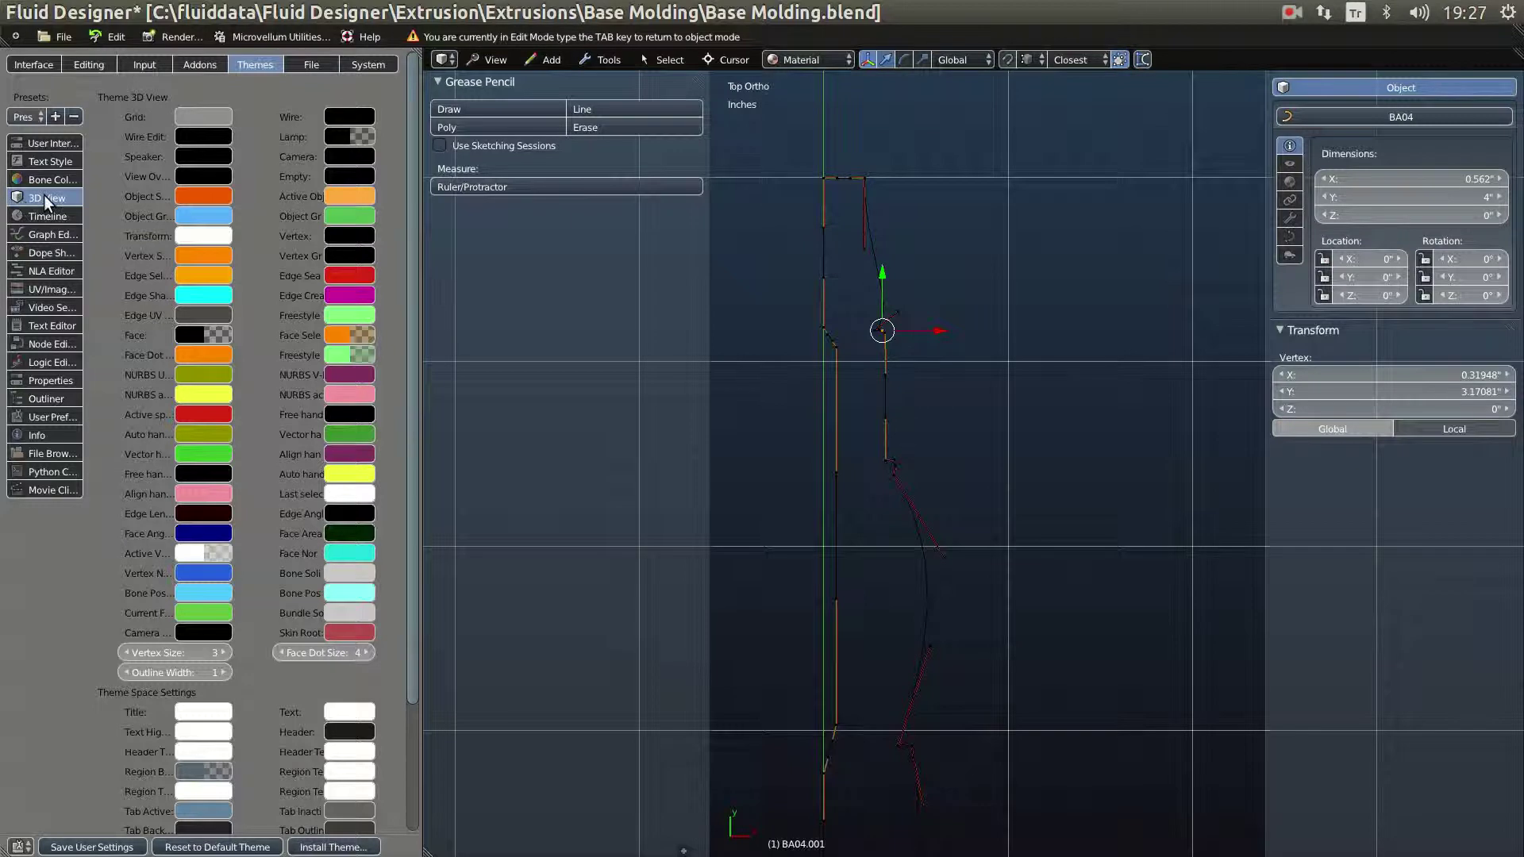
scroll(359, 664, "down", 5)
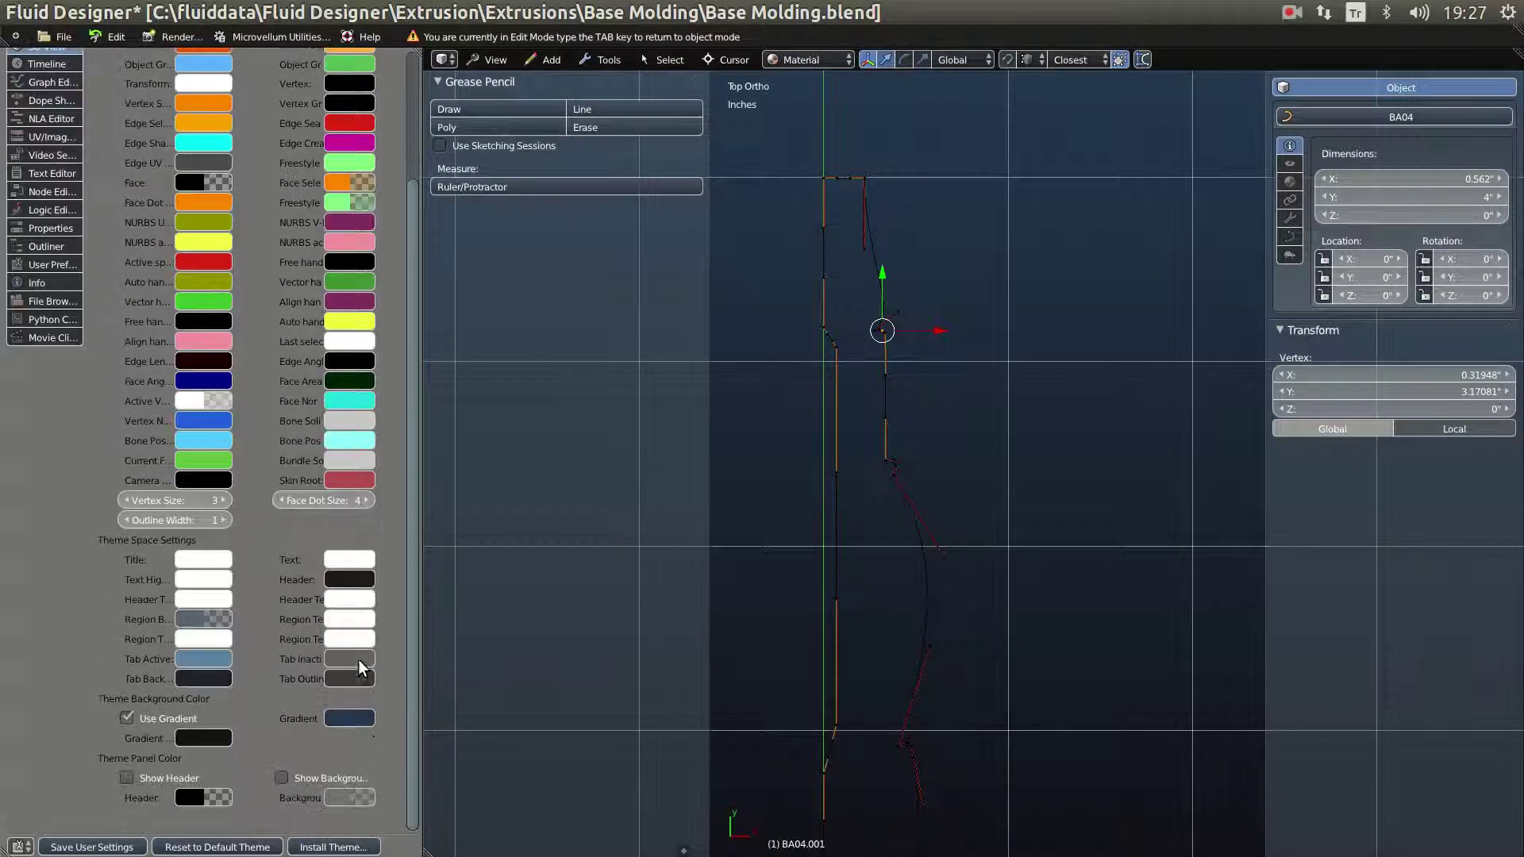
left_click(353, 719)
left_click_drag(482, 610, 481, 475)
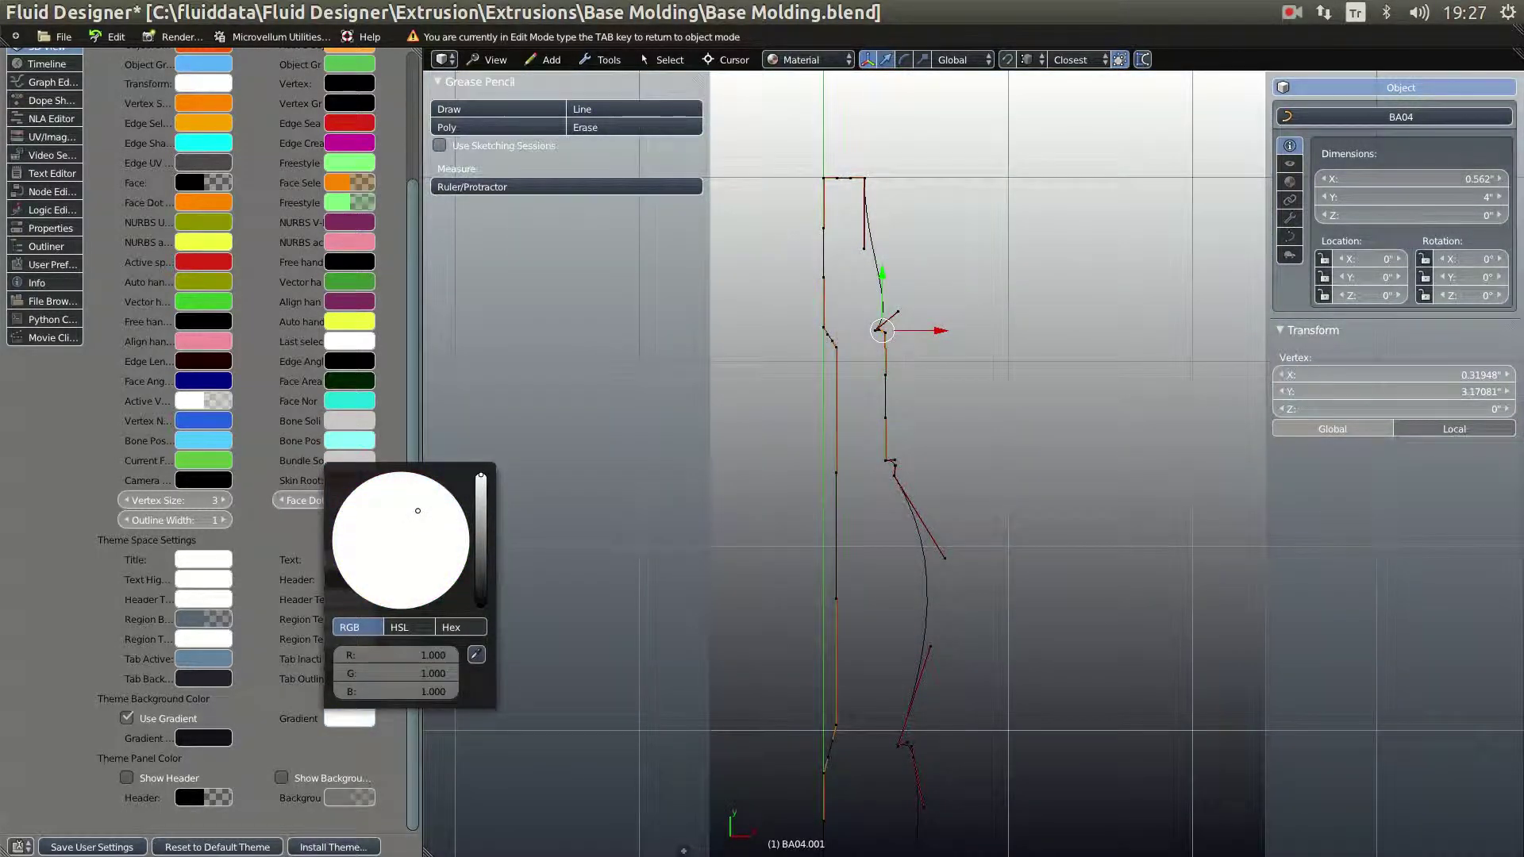
Step: Move the bulge's upper control point to about X 0.47", Y 2.38" and the control point above it to about X 0.41", Y 2.77"
middle_click_drag(1062, 642, 987, 650, "shift")
key("Home")
scroll(984, 484, "up", 1)
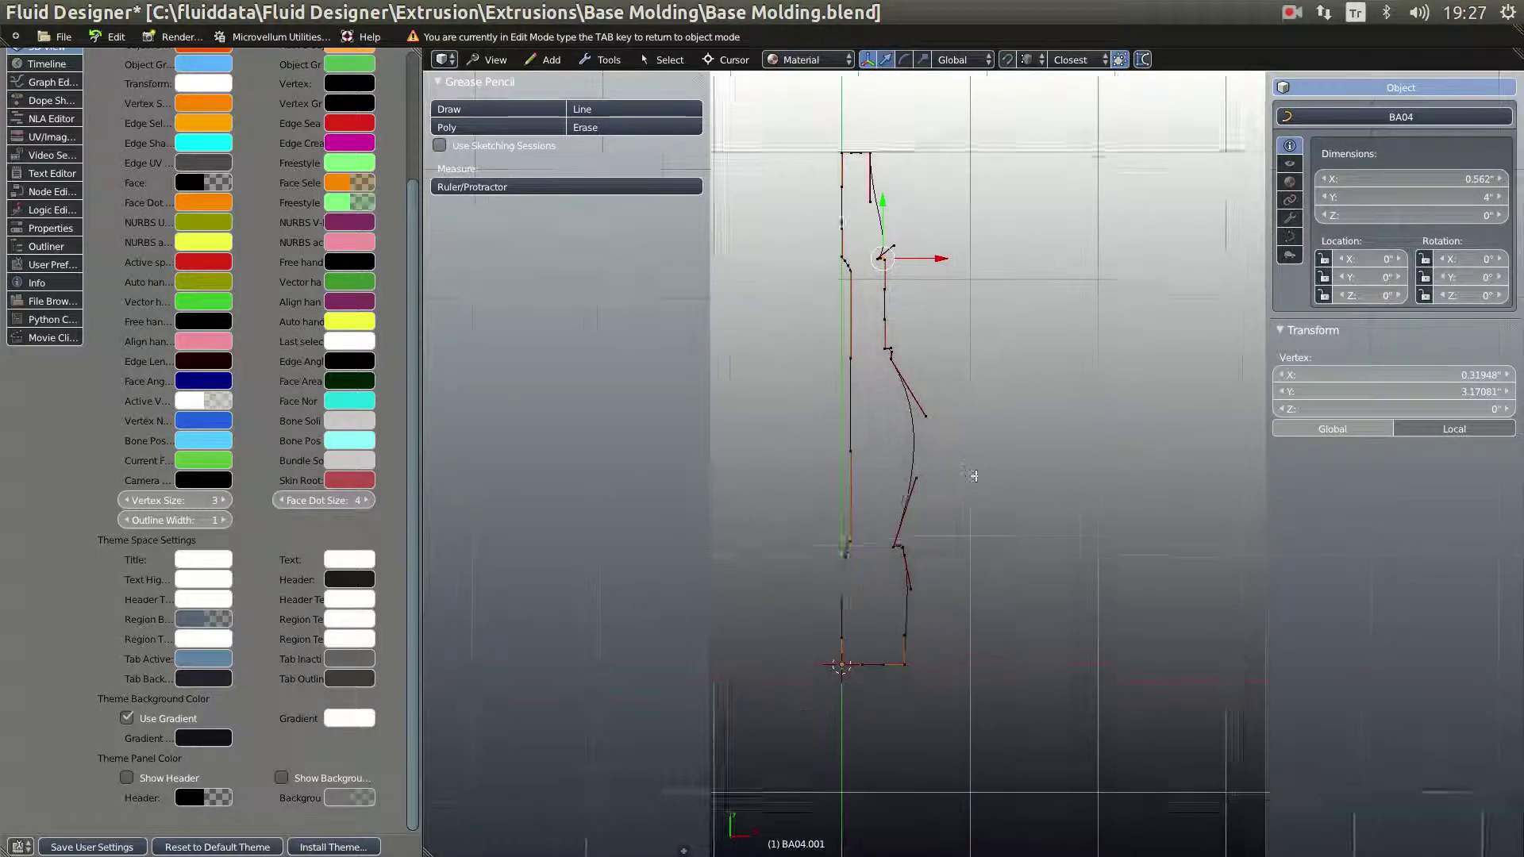
scroll(963, 421, "up", 1)
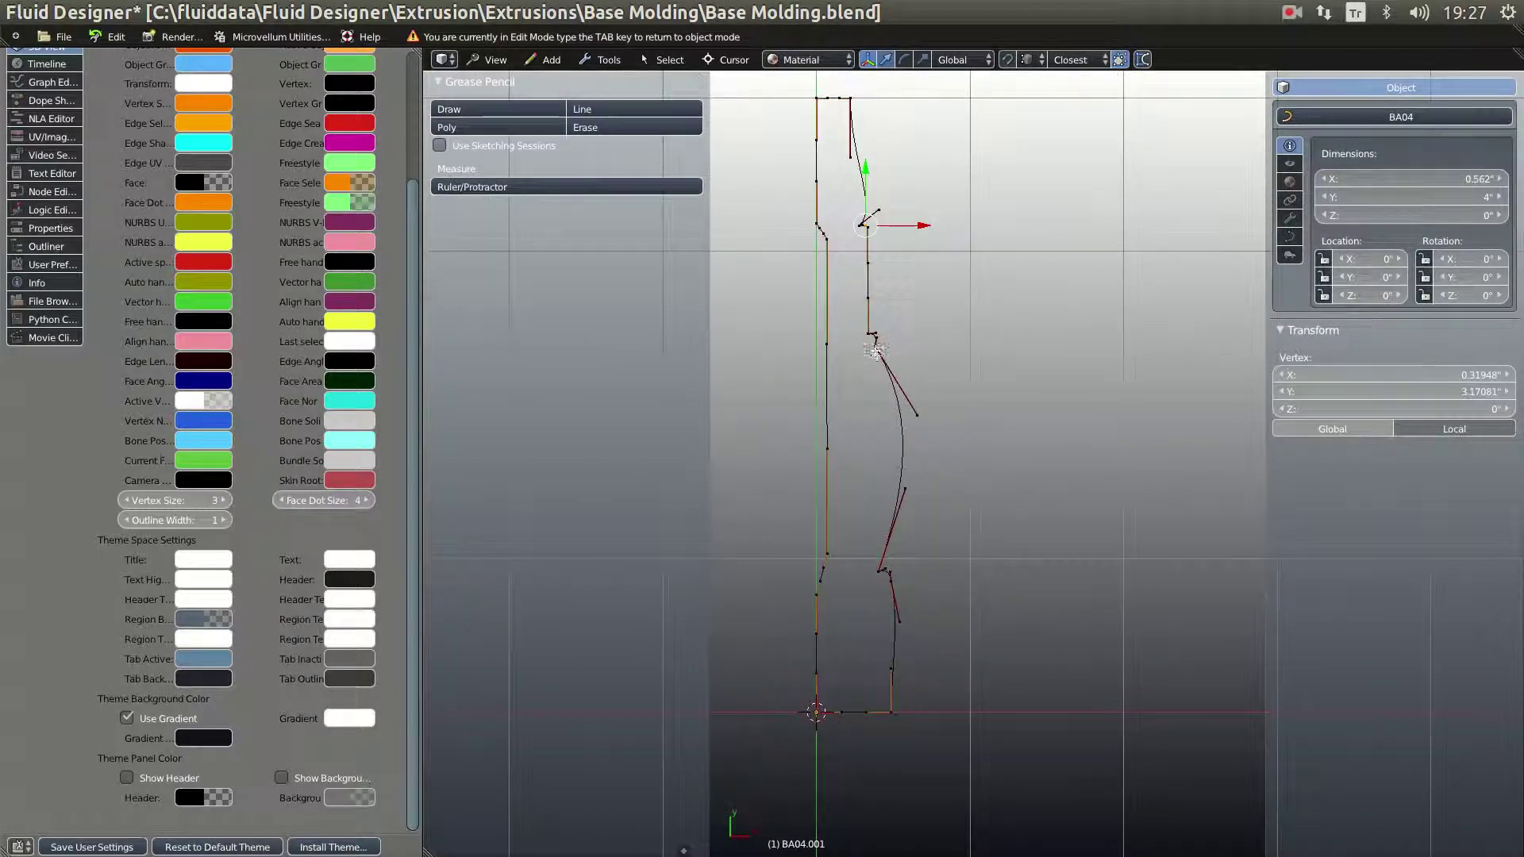
right_click(875, 346)
key("g")
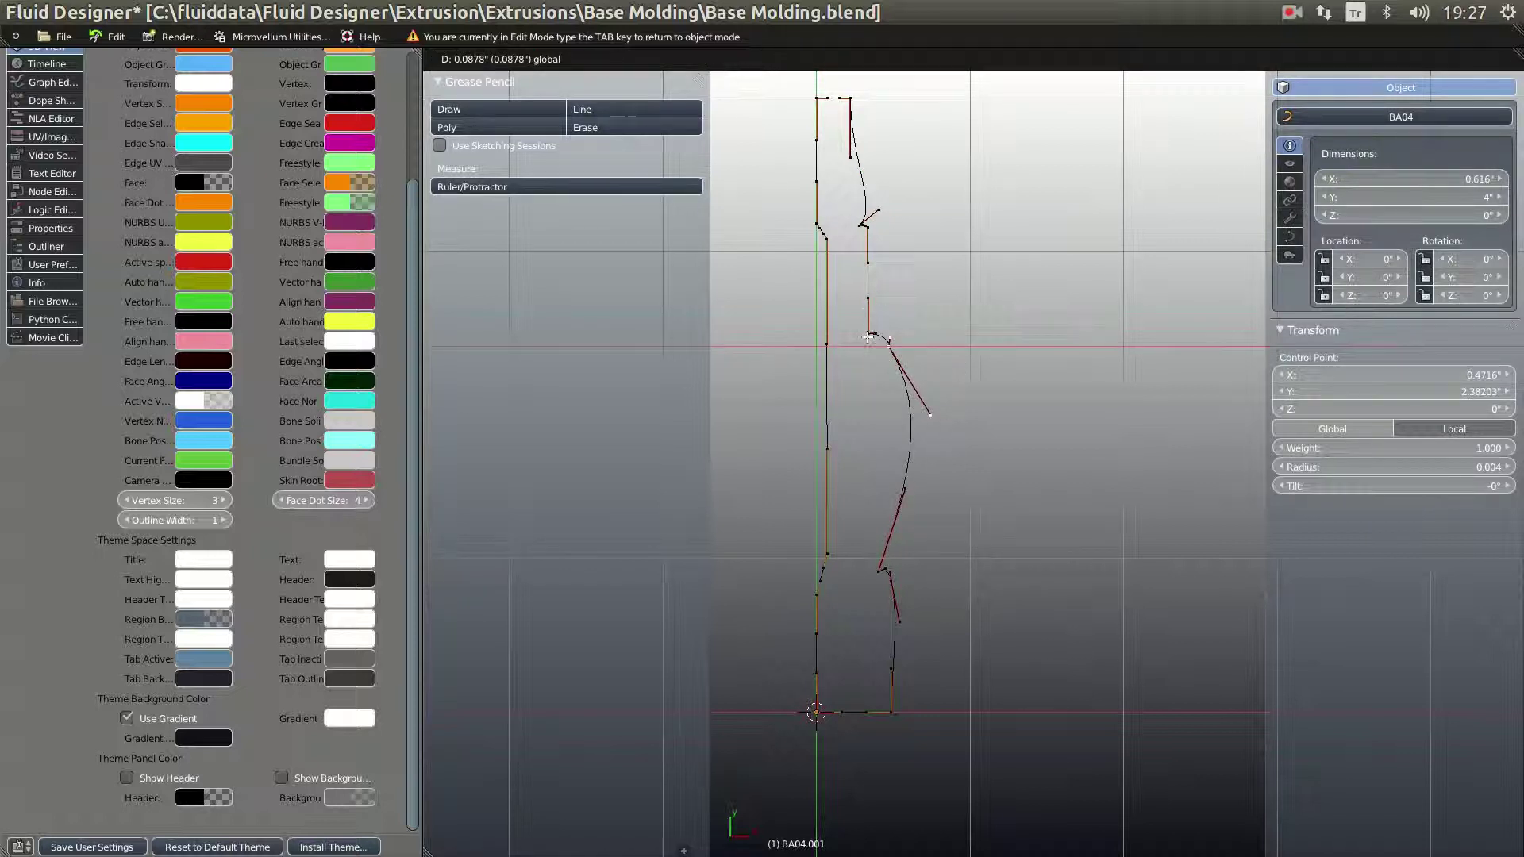
left_click(877, 299)
key("g")
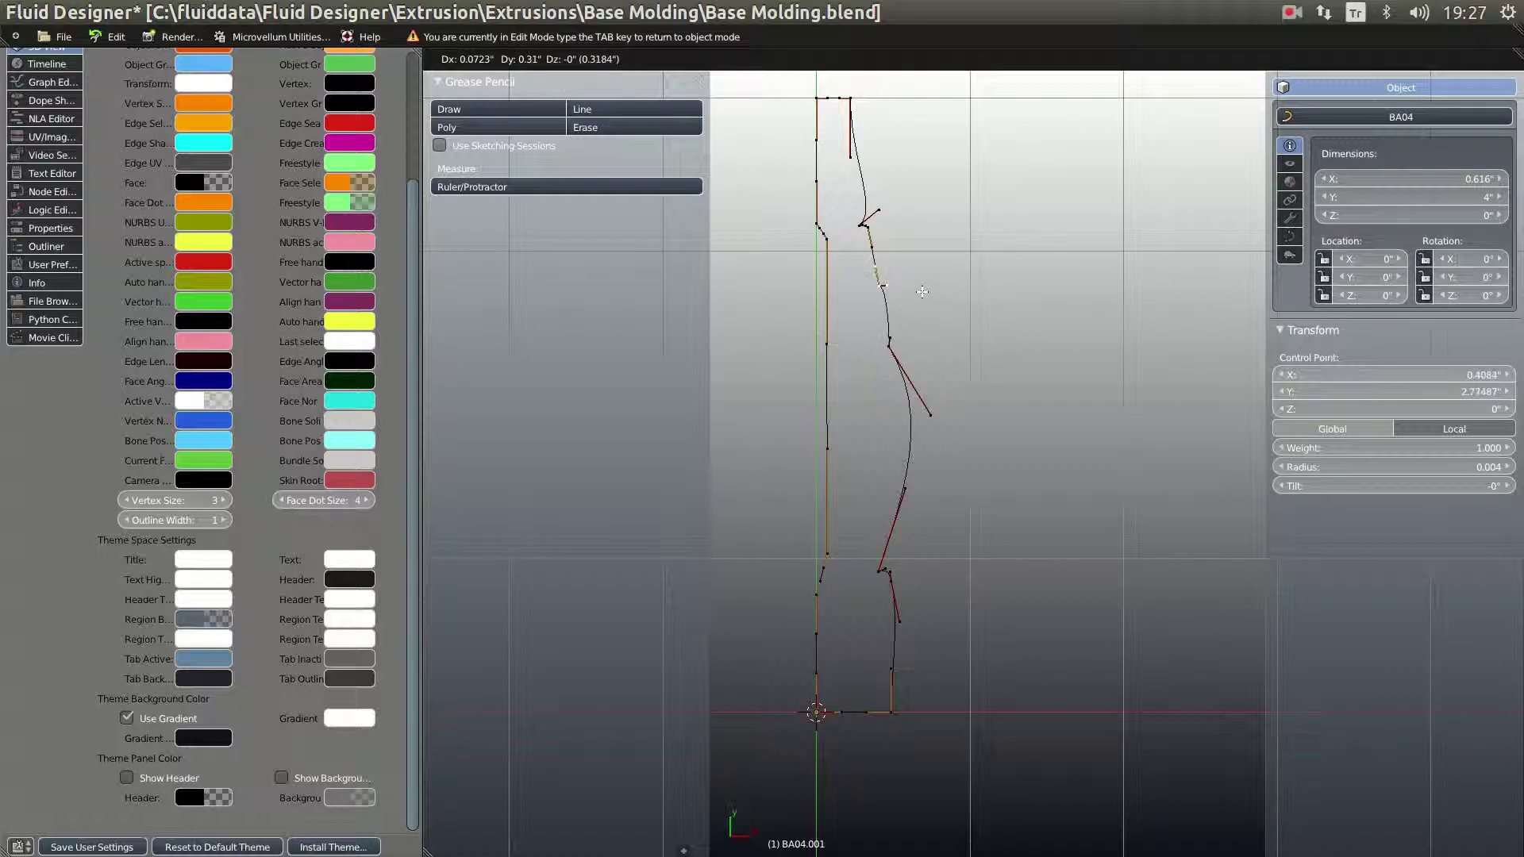
left_click(882, 573)
Step: Move the control point at the bulge's lower end to about X 0.48", Y 1.09"
right_click(882, 572)
key("g")
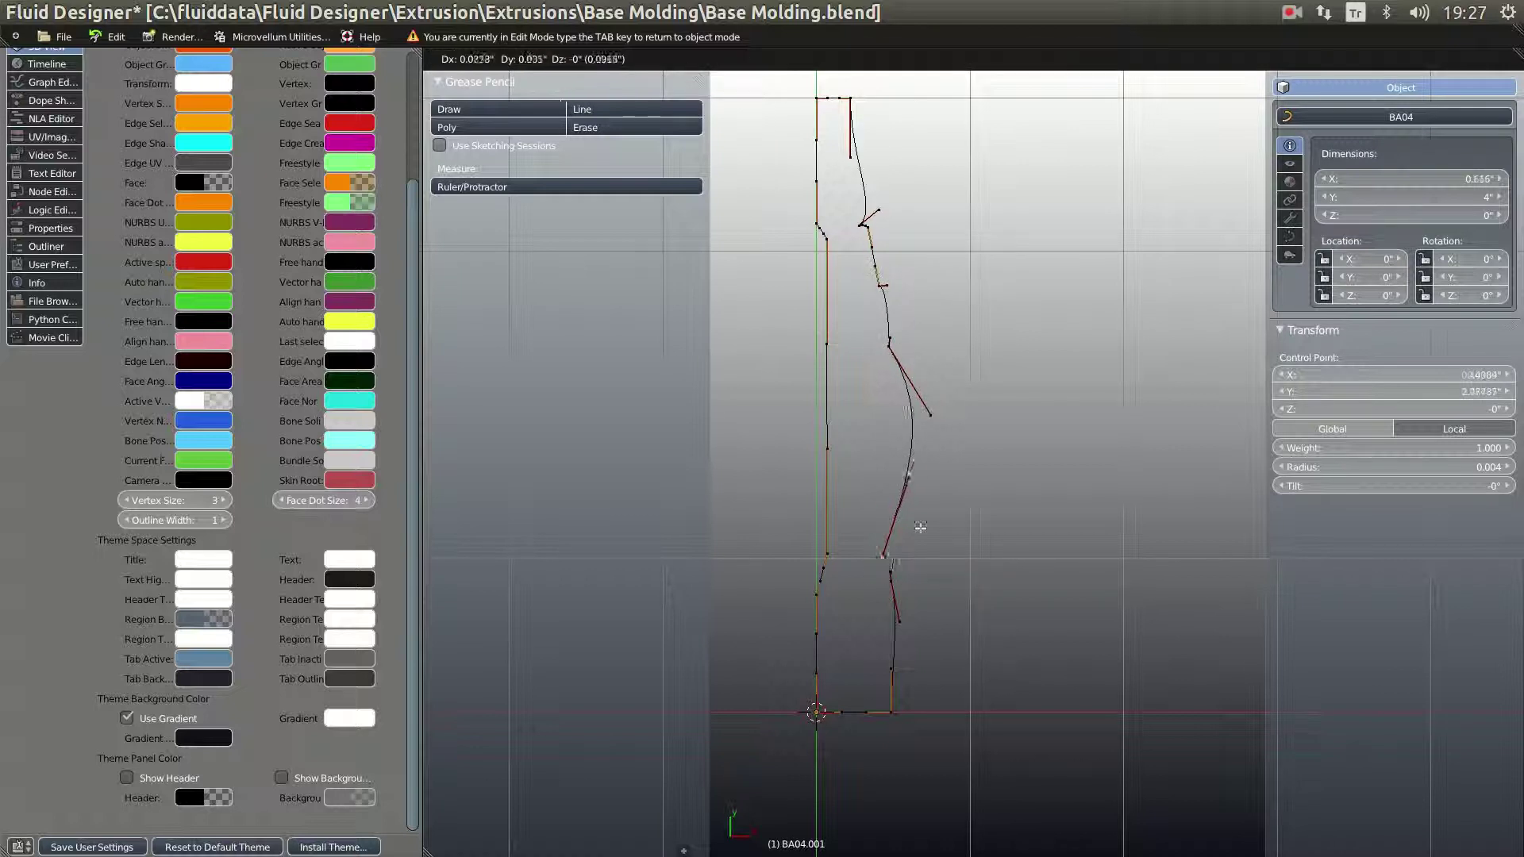
left_click(924, 521)
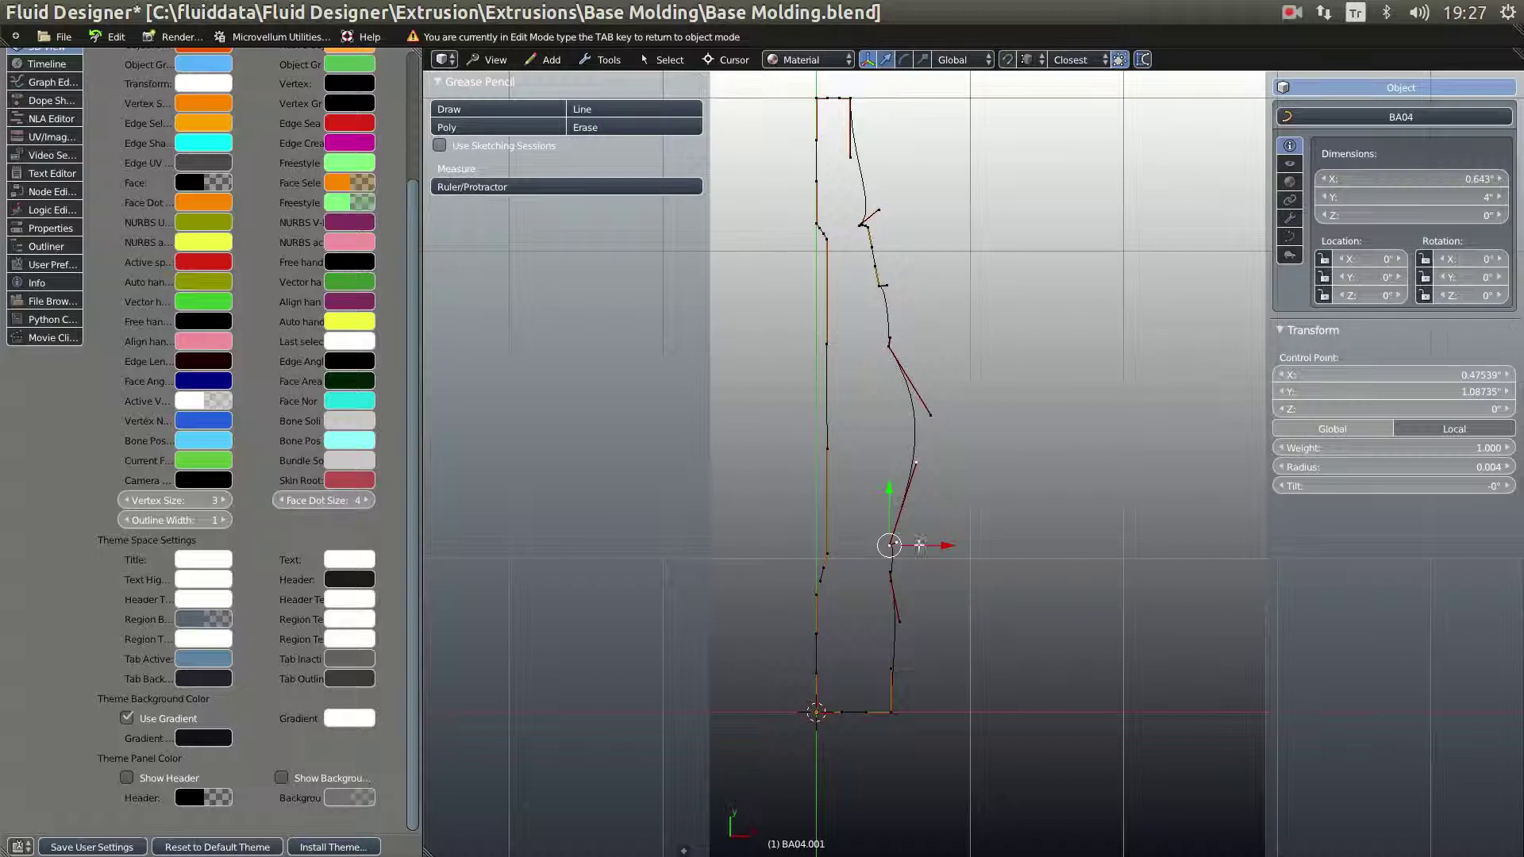
Step: Delete all the control points along the profile's front edge between its top corner and base corner
key("x")
left_click(928, 546)
scroll(960, 468, "down", 1)
key("a")
key("a")
key("a")
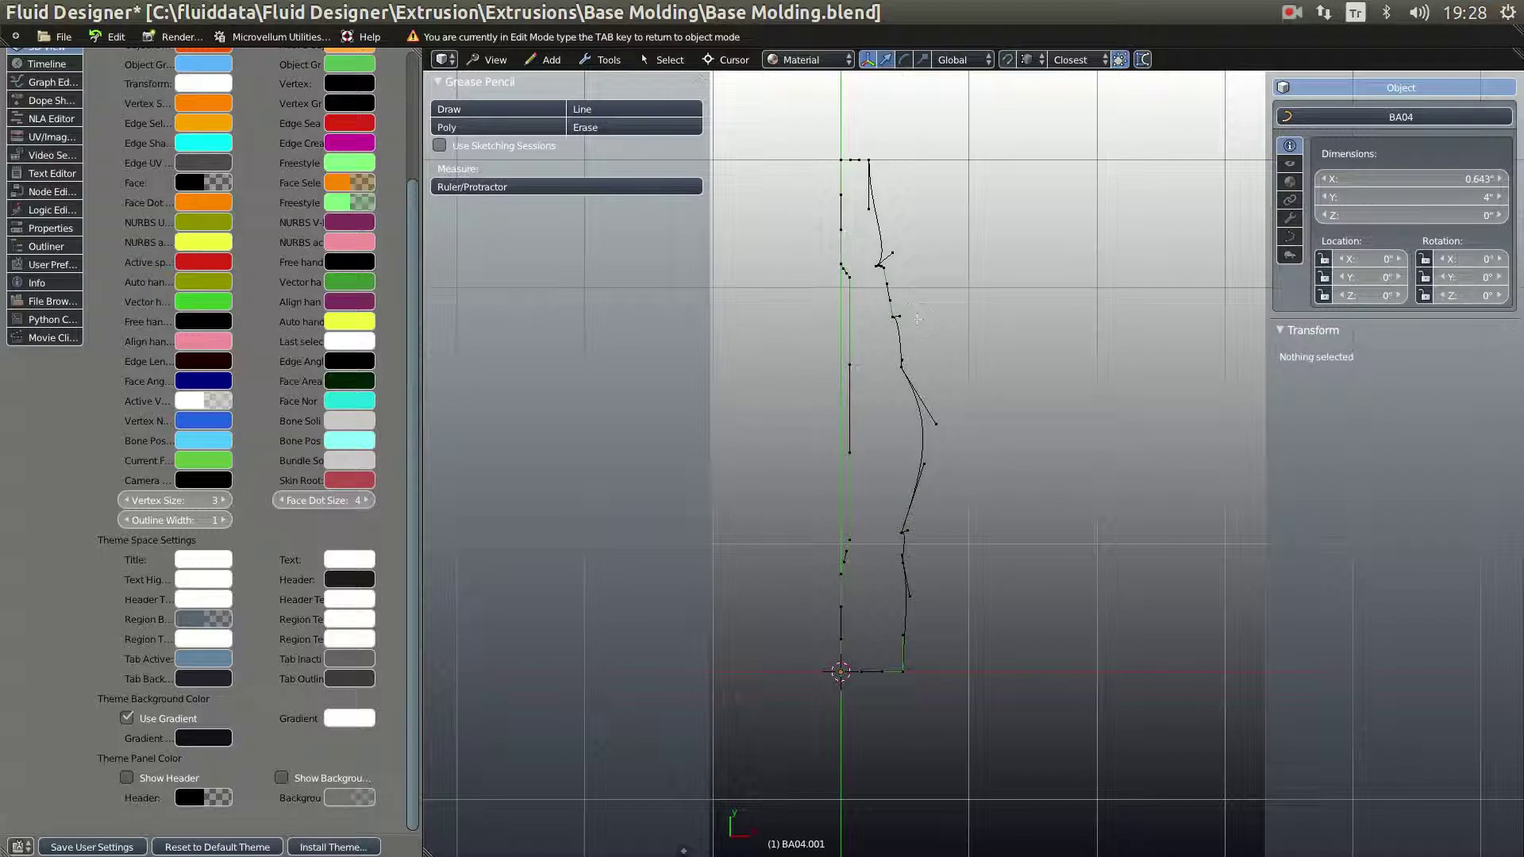
right_click(892, 273)
mouse_move(895, 277)
left_mouse_down()
mouse_move(919, 377)
mouse_move(908, 570)
left_mouse_up()
key("Escape")
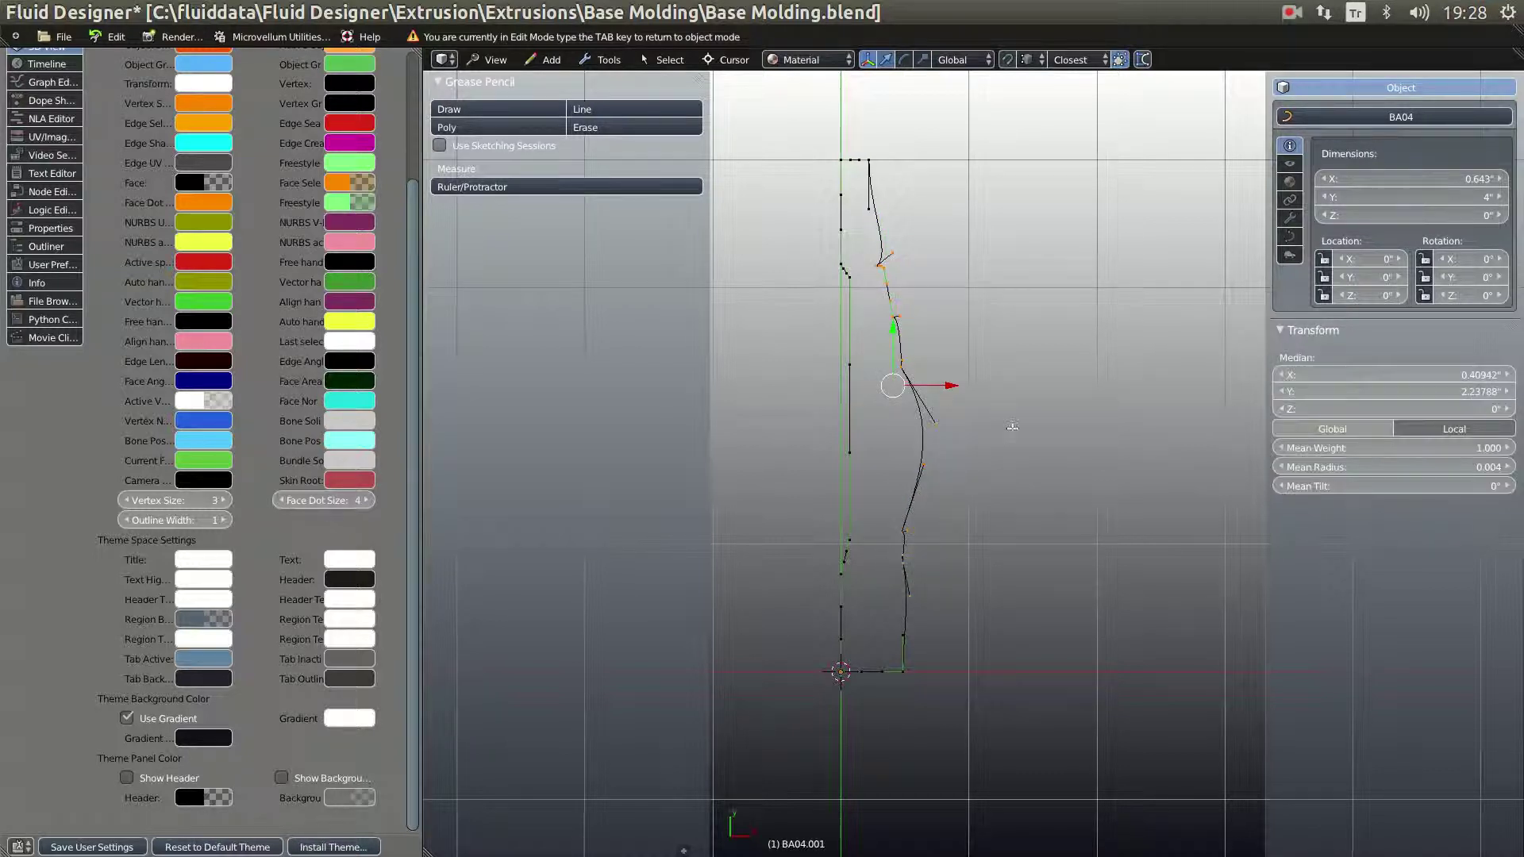
key("x")
left_click(1021, 432)
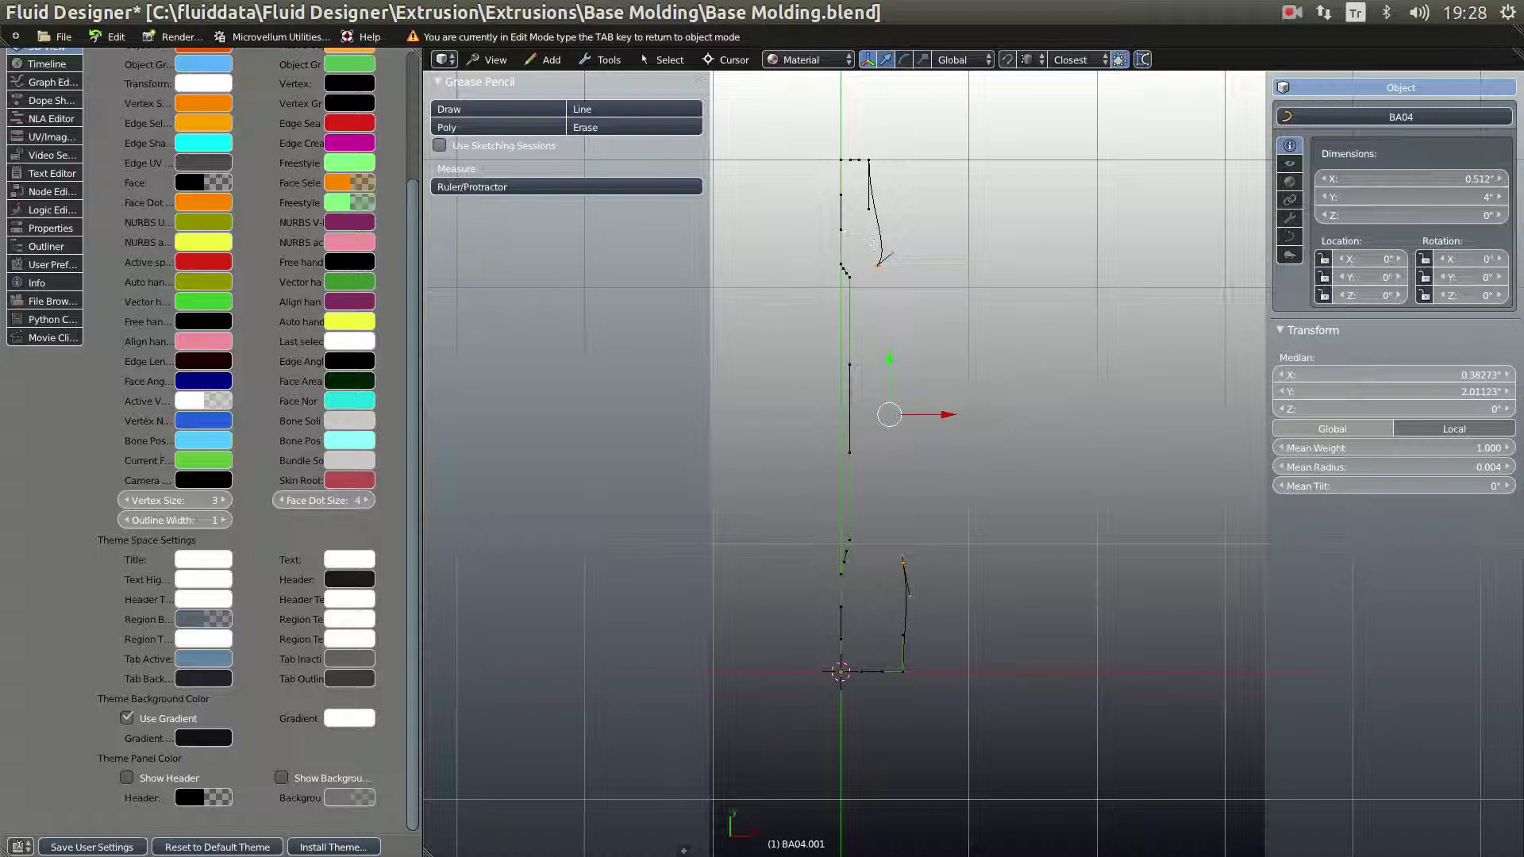
key("x")
left_click(1072, 361)
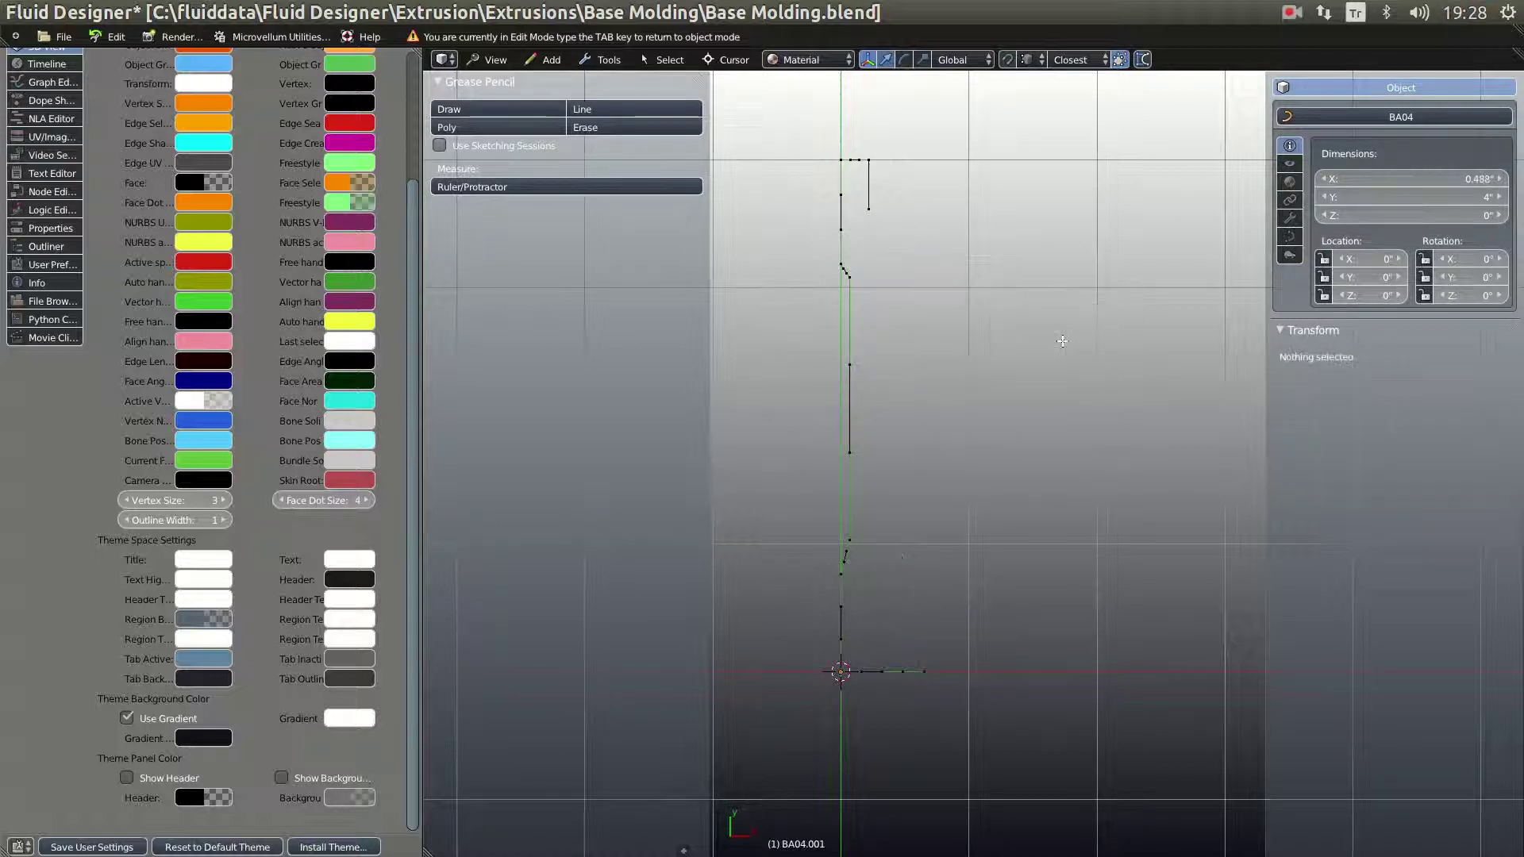
Step: Select the curve's two open ends and close the gap between the top corner and the base corner
right_click(869, 209)
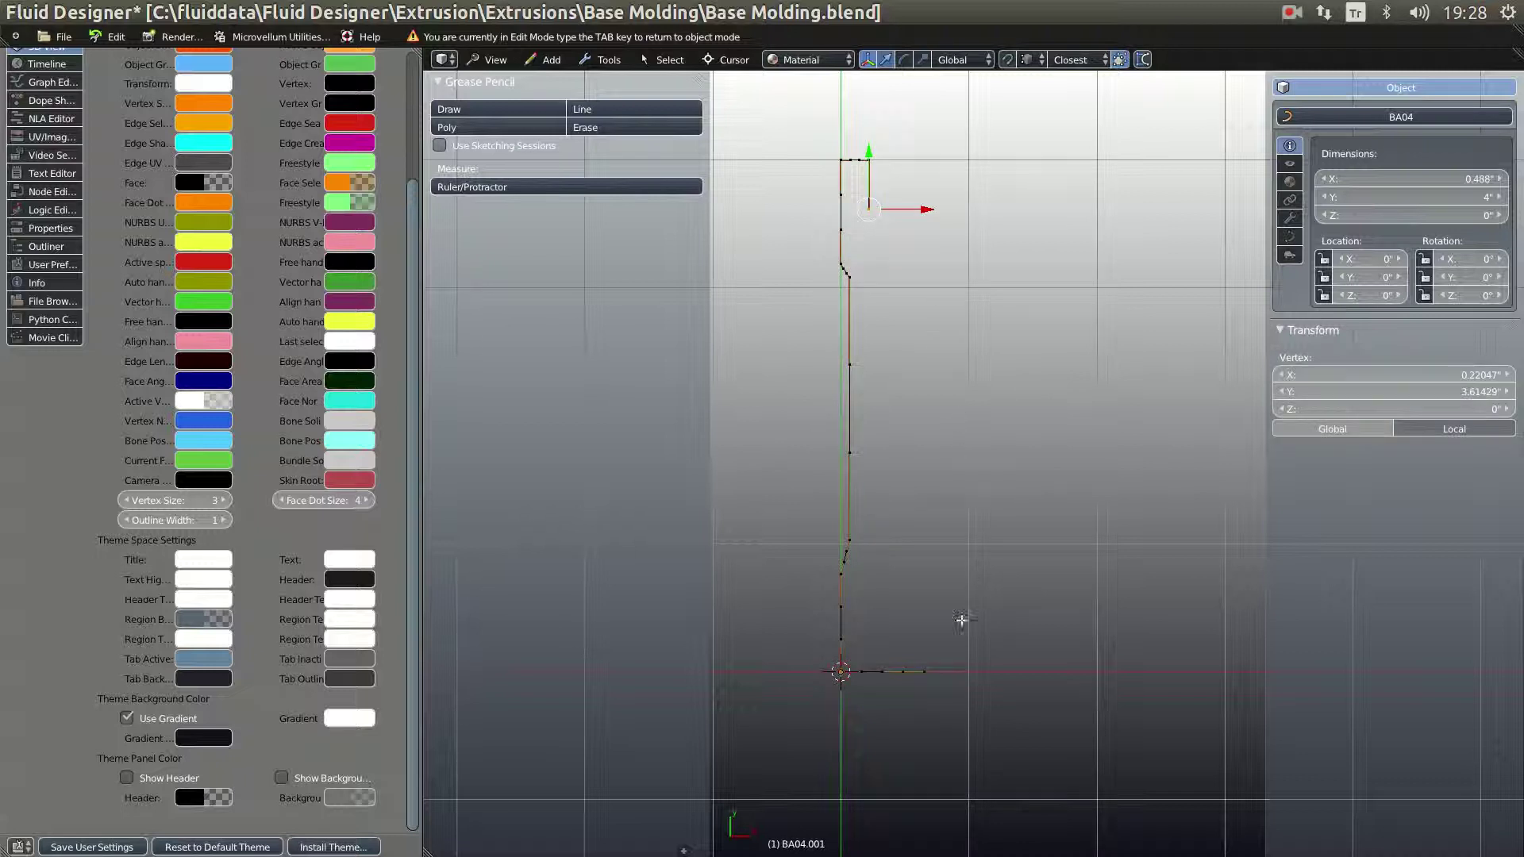
right_click(925, 672, "shift")
right_click(891, 502, "ctrl")
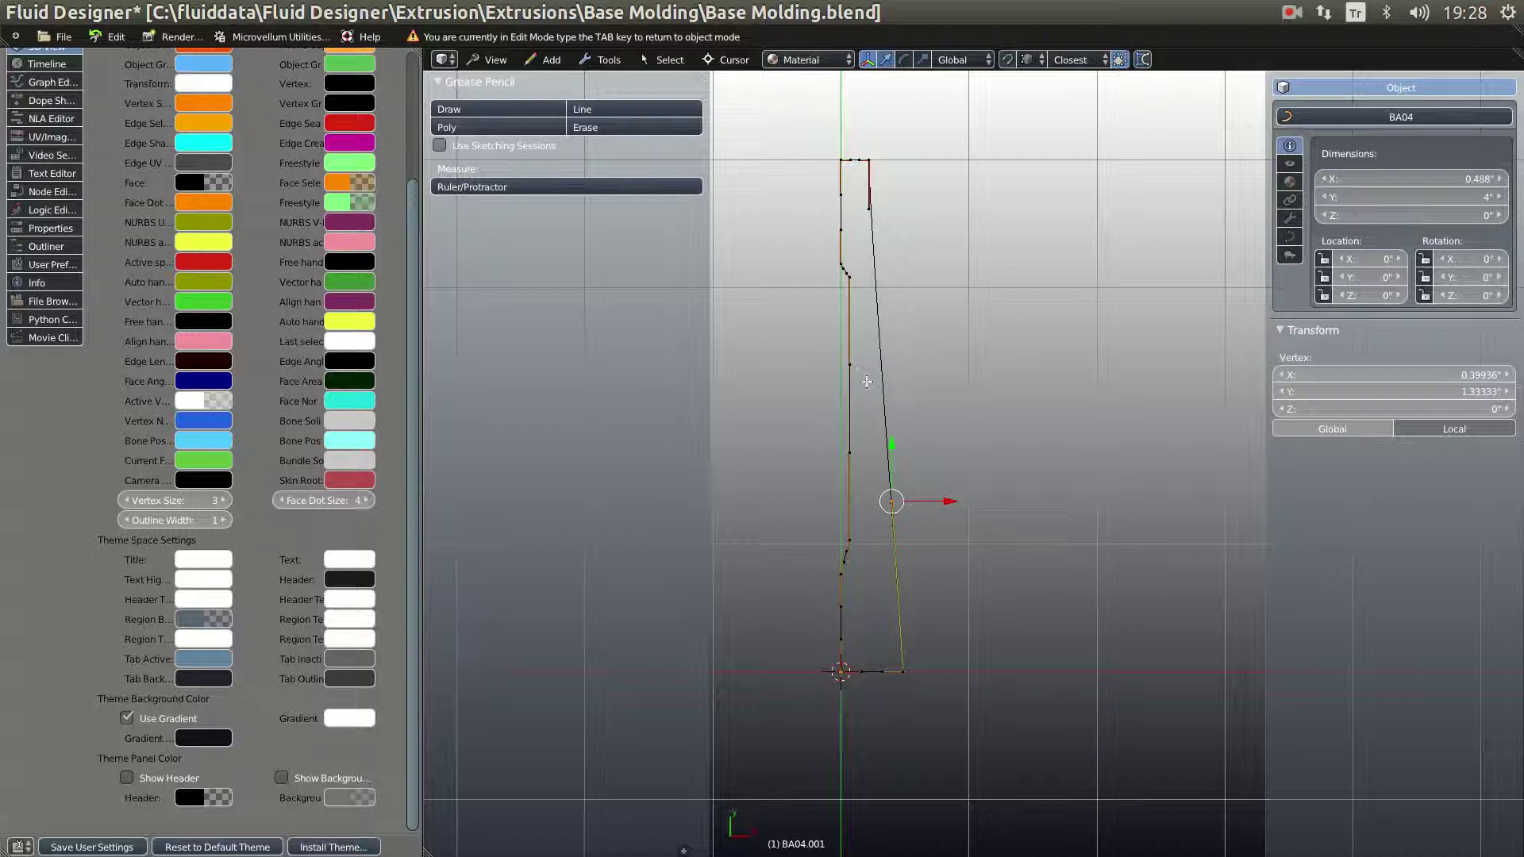
Step: Move the base corner's upper handle outward to about X 2.07", Y 2.06" for a single bulge, and leave Edit Mode
key("g")
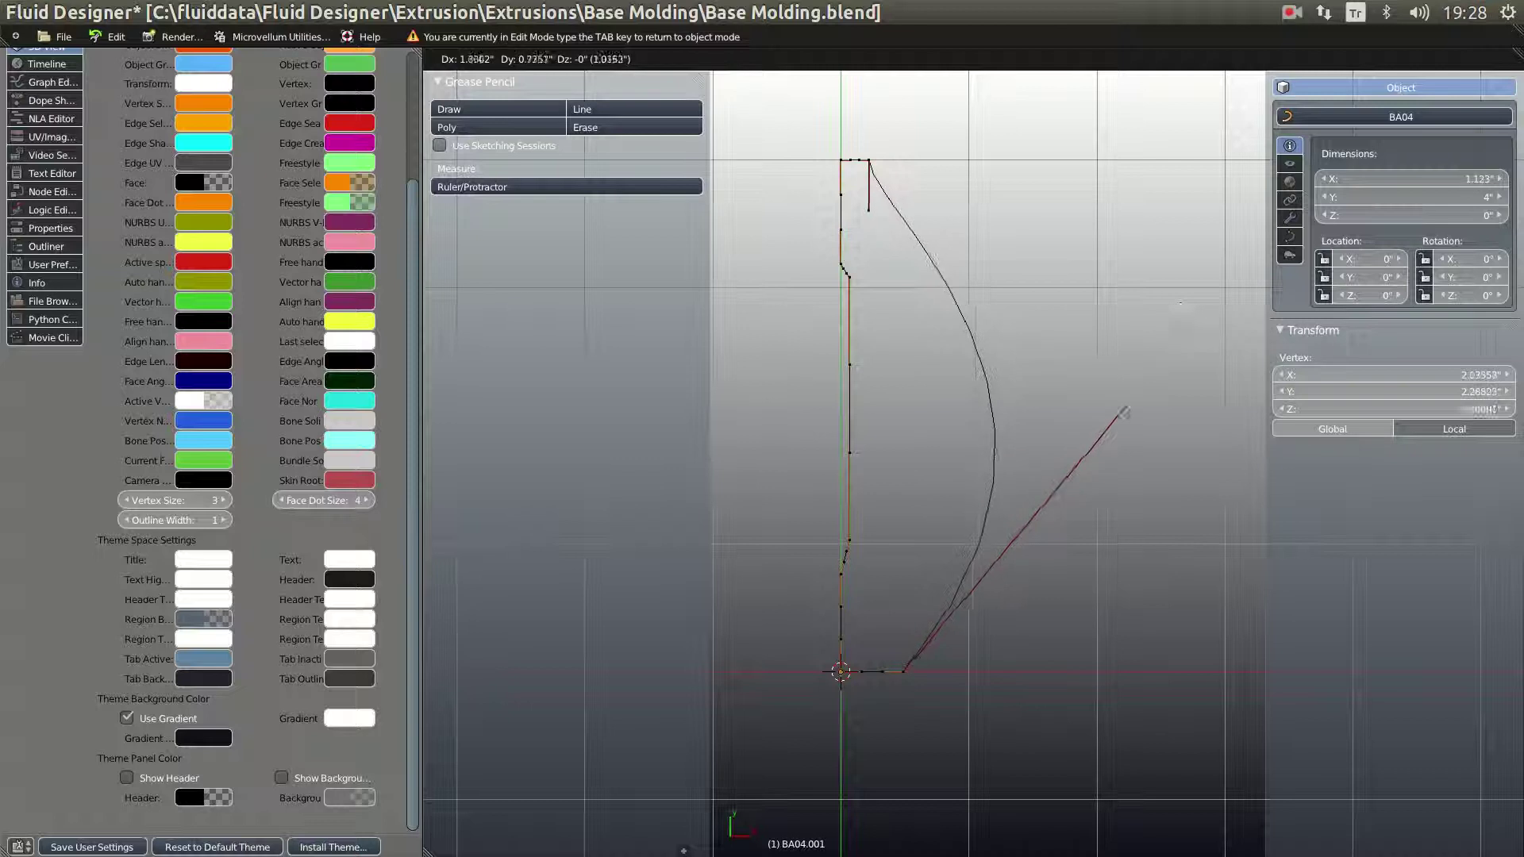
left_click(1171, 341)
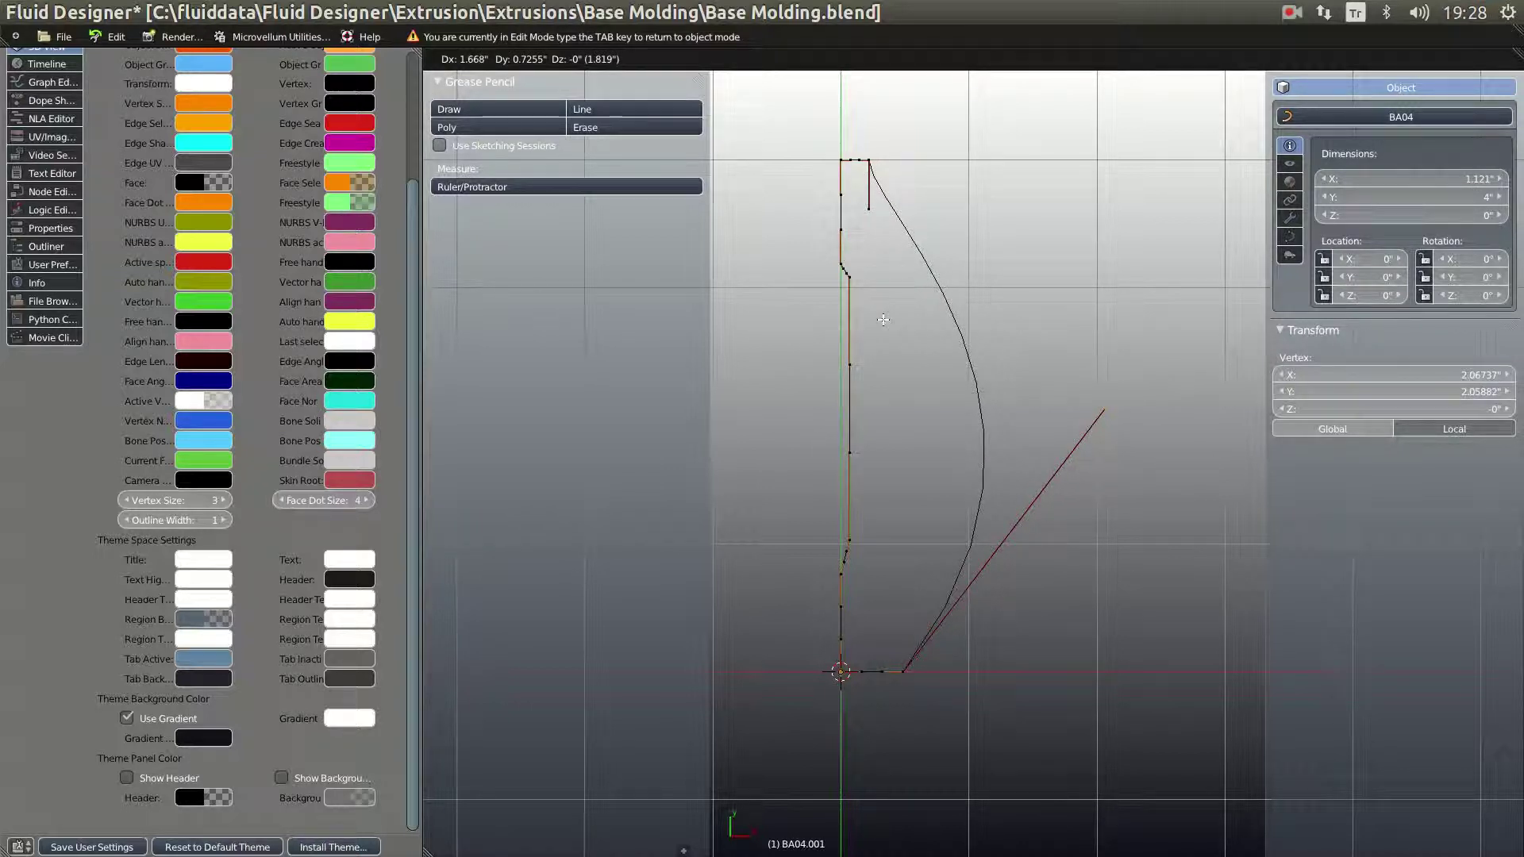
key("Escape")
key("Tab")
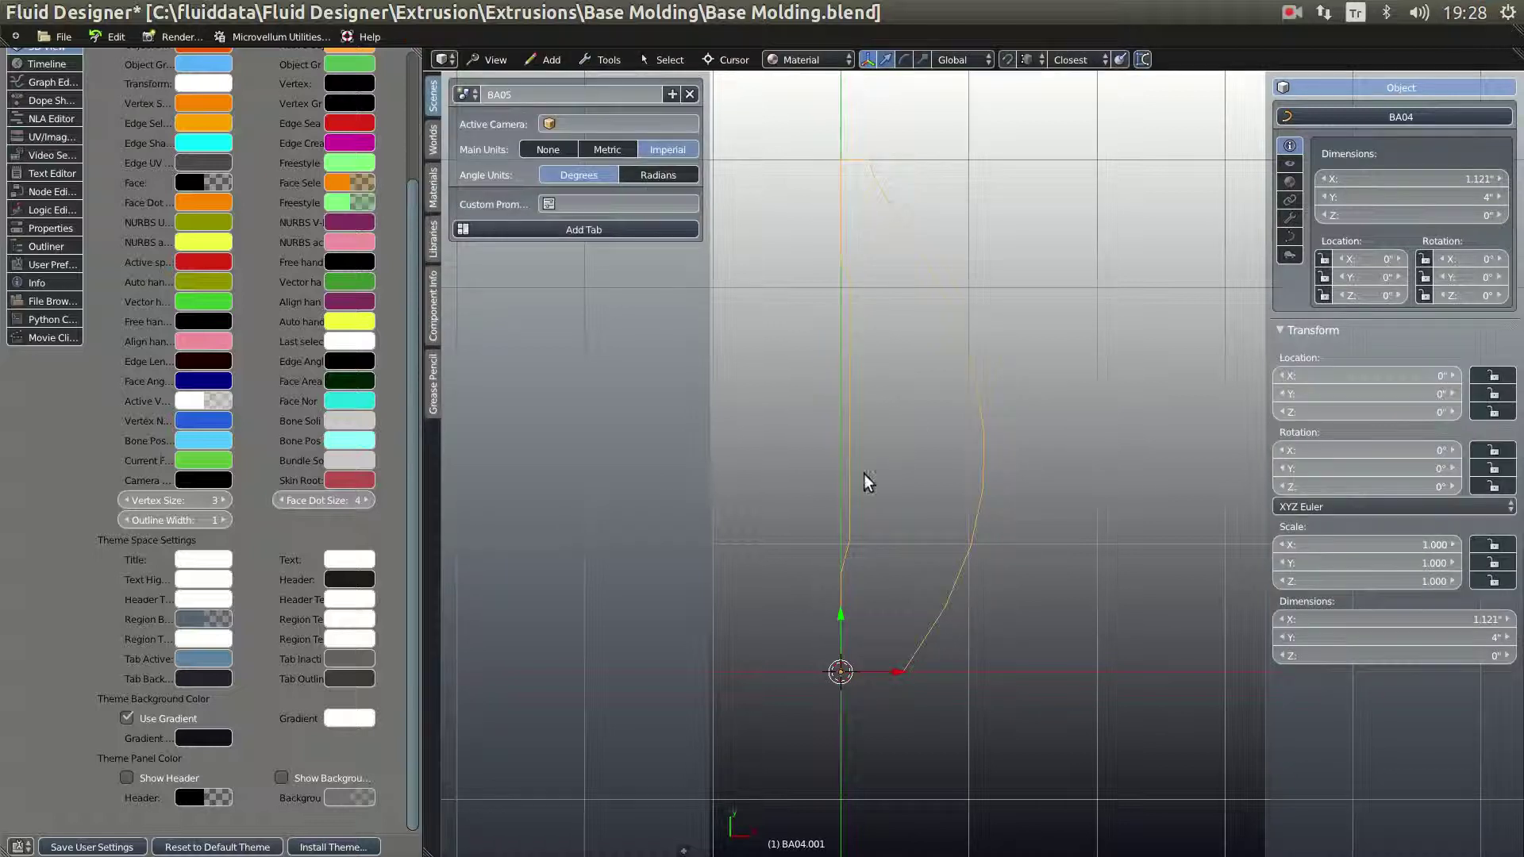
scroll(938, 464, "down", 1)
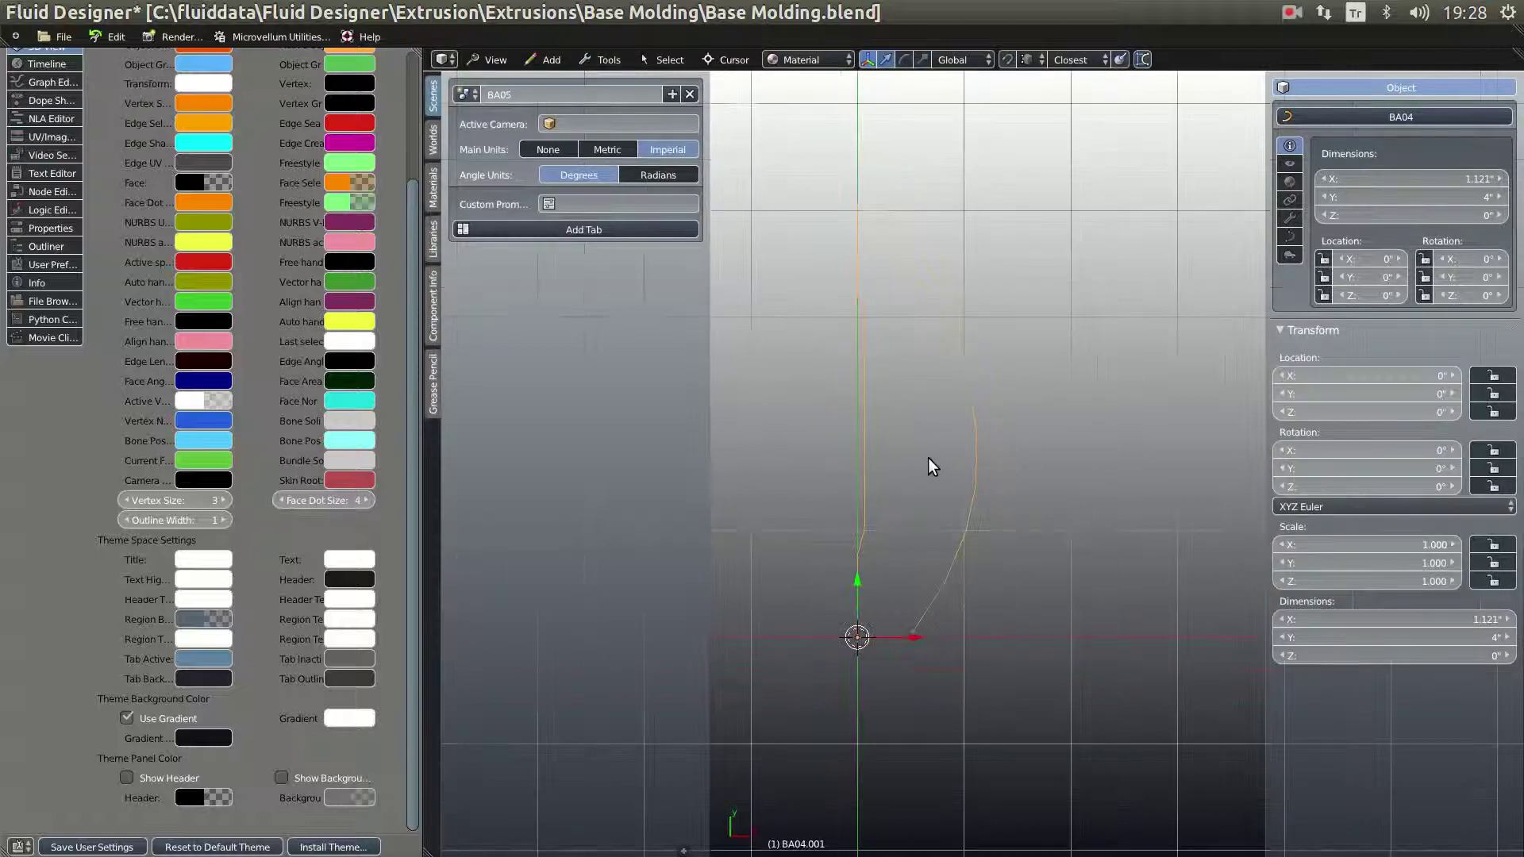
Step: Set the 3D View theme's high gradient background colour to dark grey and change the preferences area back to the File Browser
left_click(343, 718)
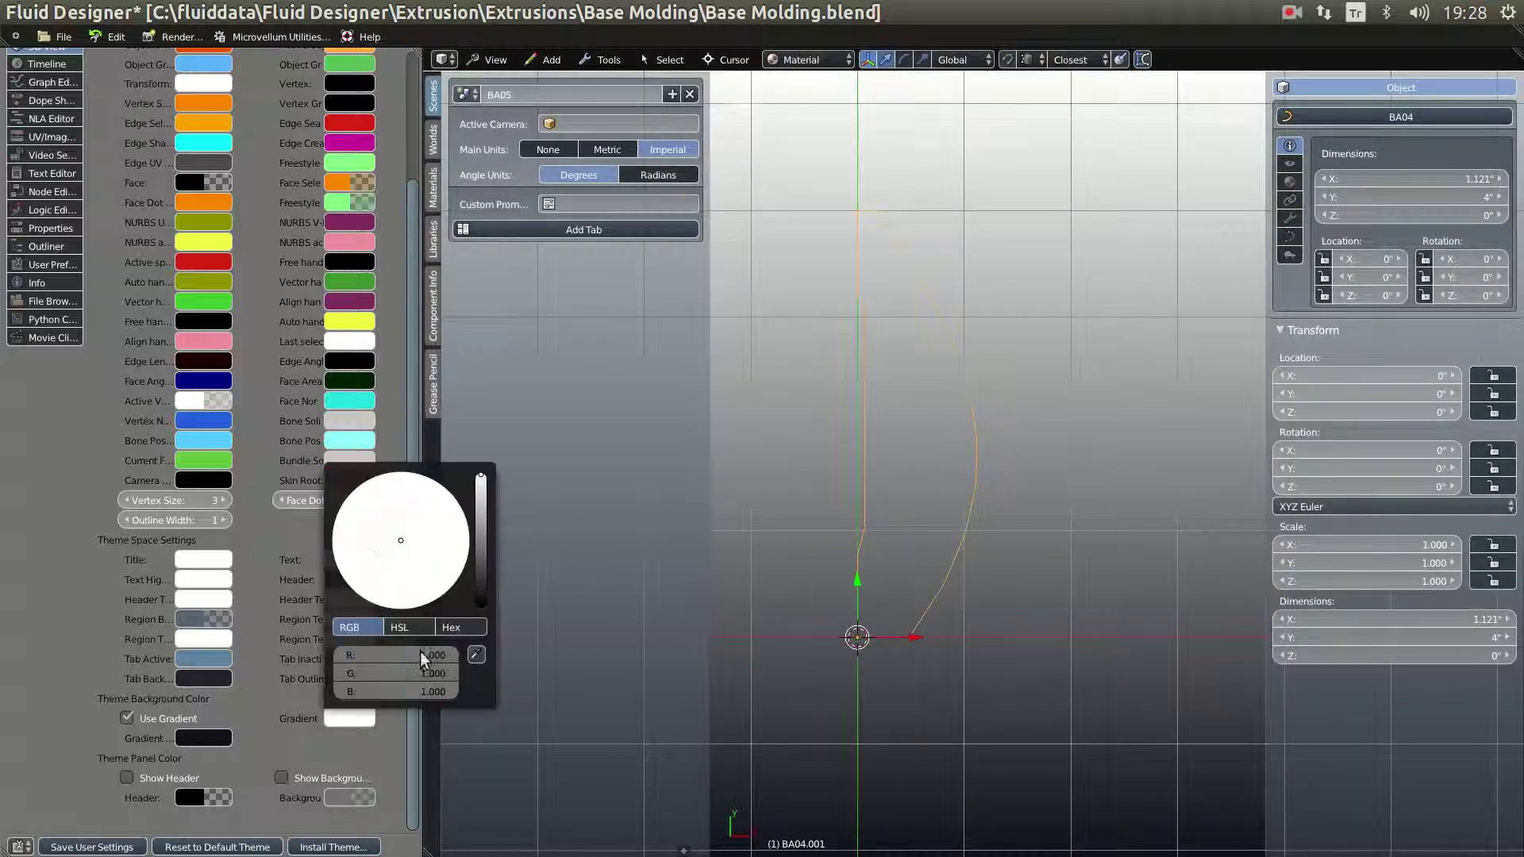
left_click_drag(481, 479, 481, 574)
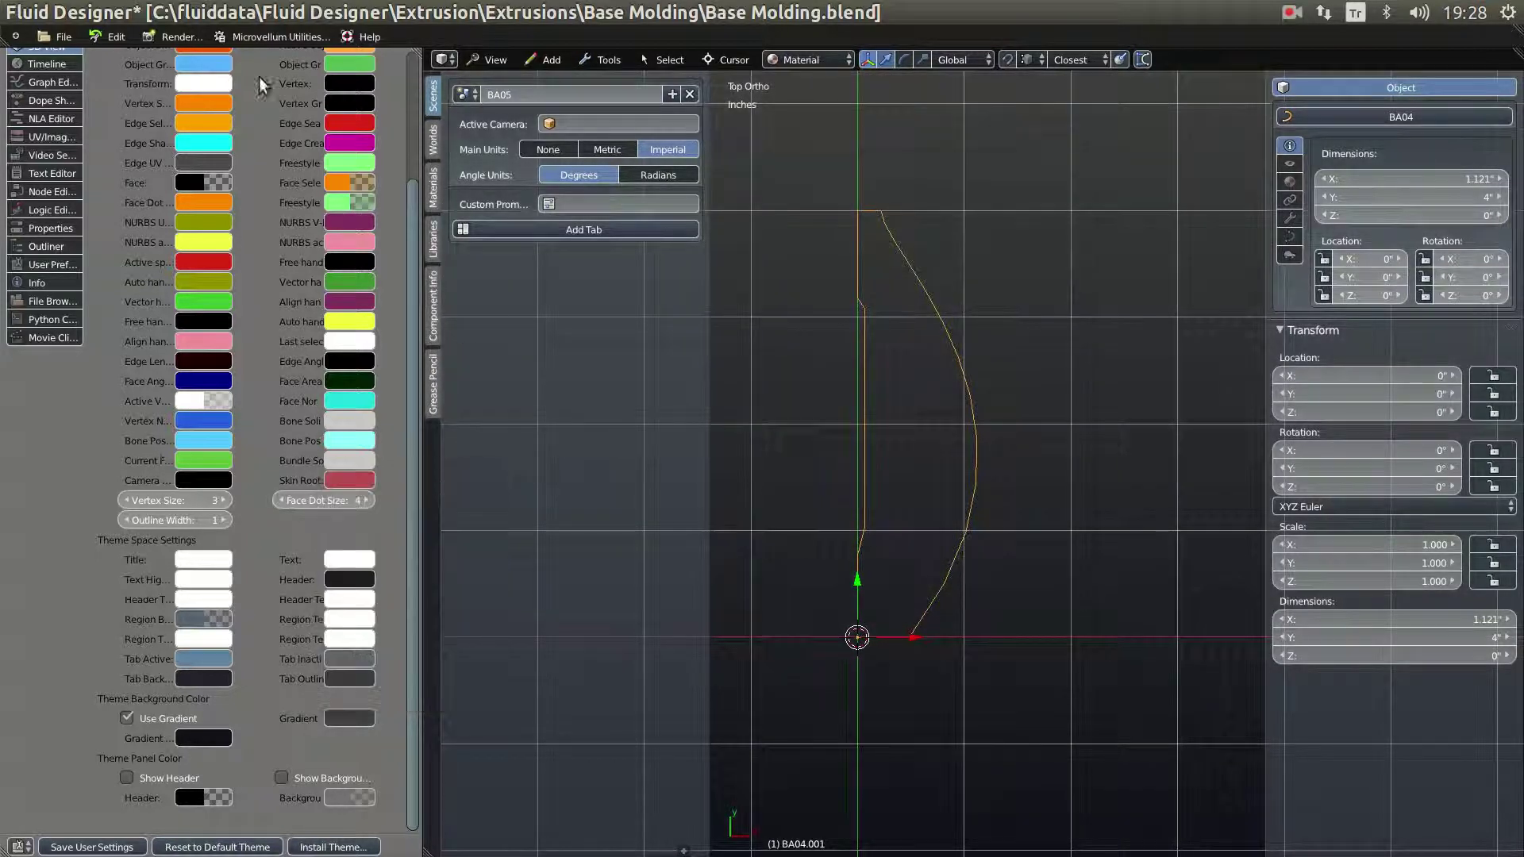
left_click(22, 847)
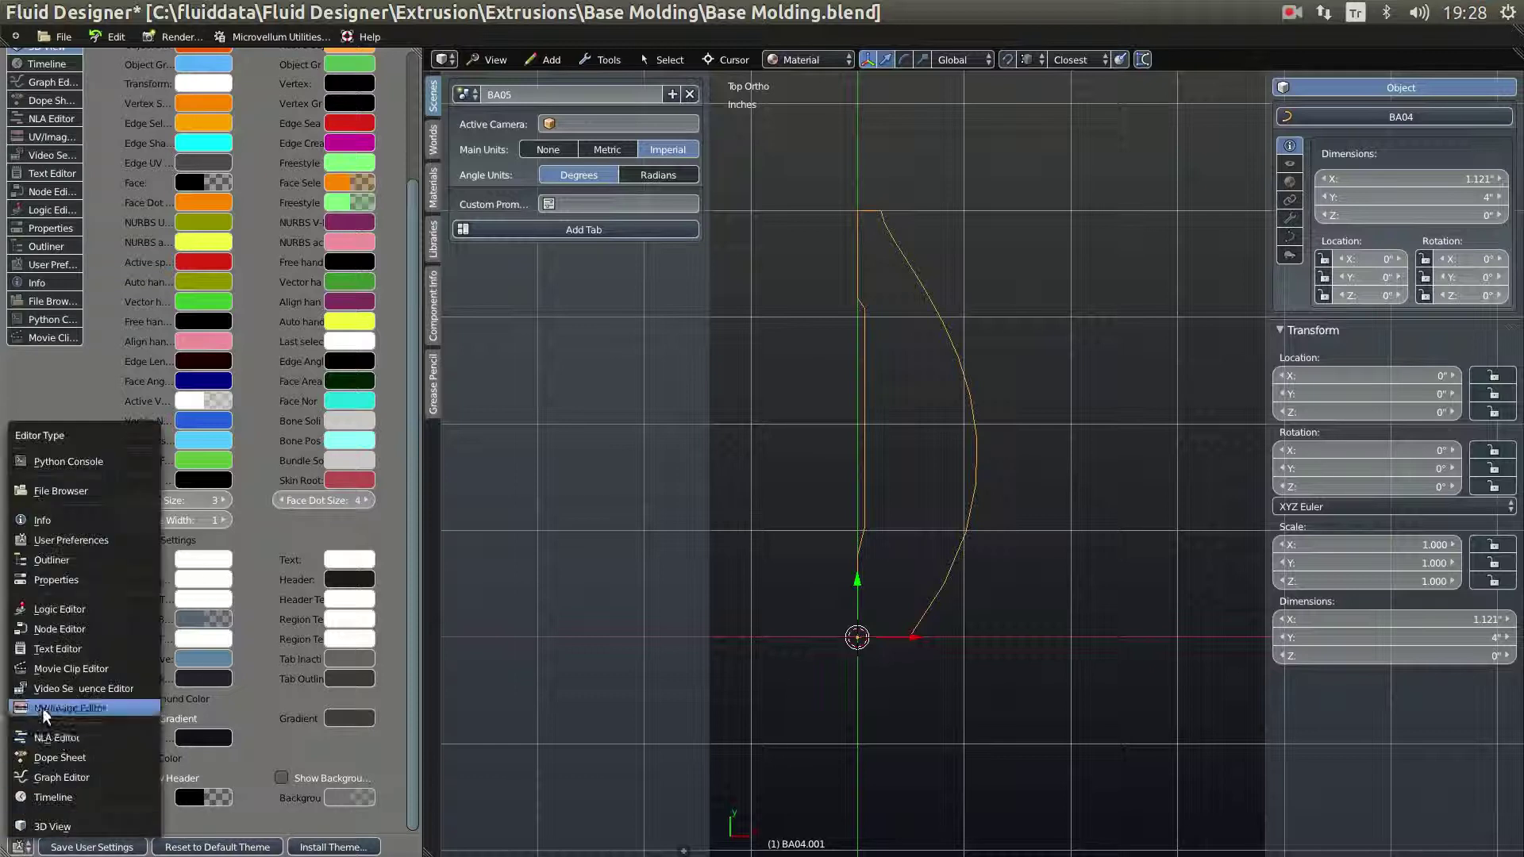
left_click(61, 490)
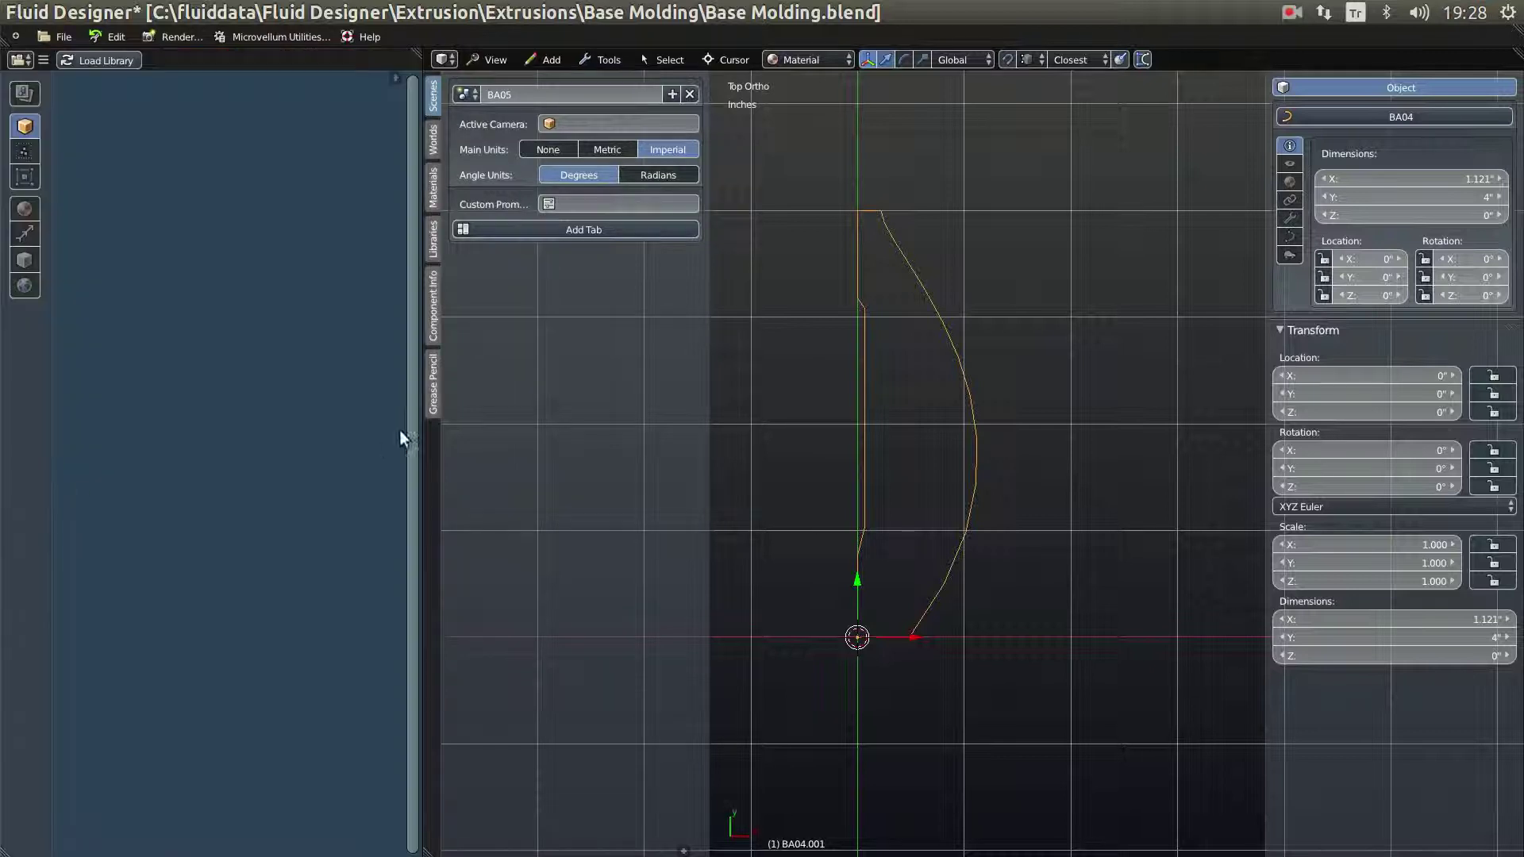
Step: Rename the reshaped profile curve object as BA05
scroll(992, 416, "down", 2)
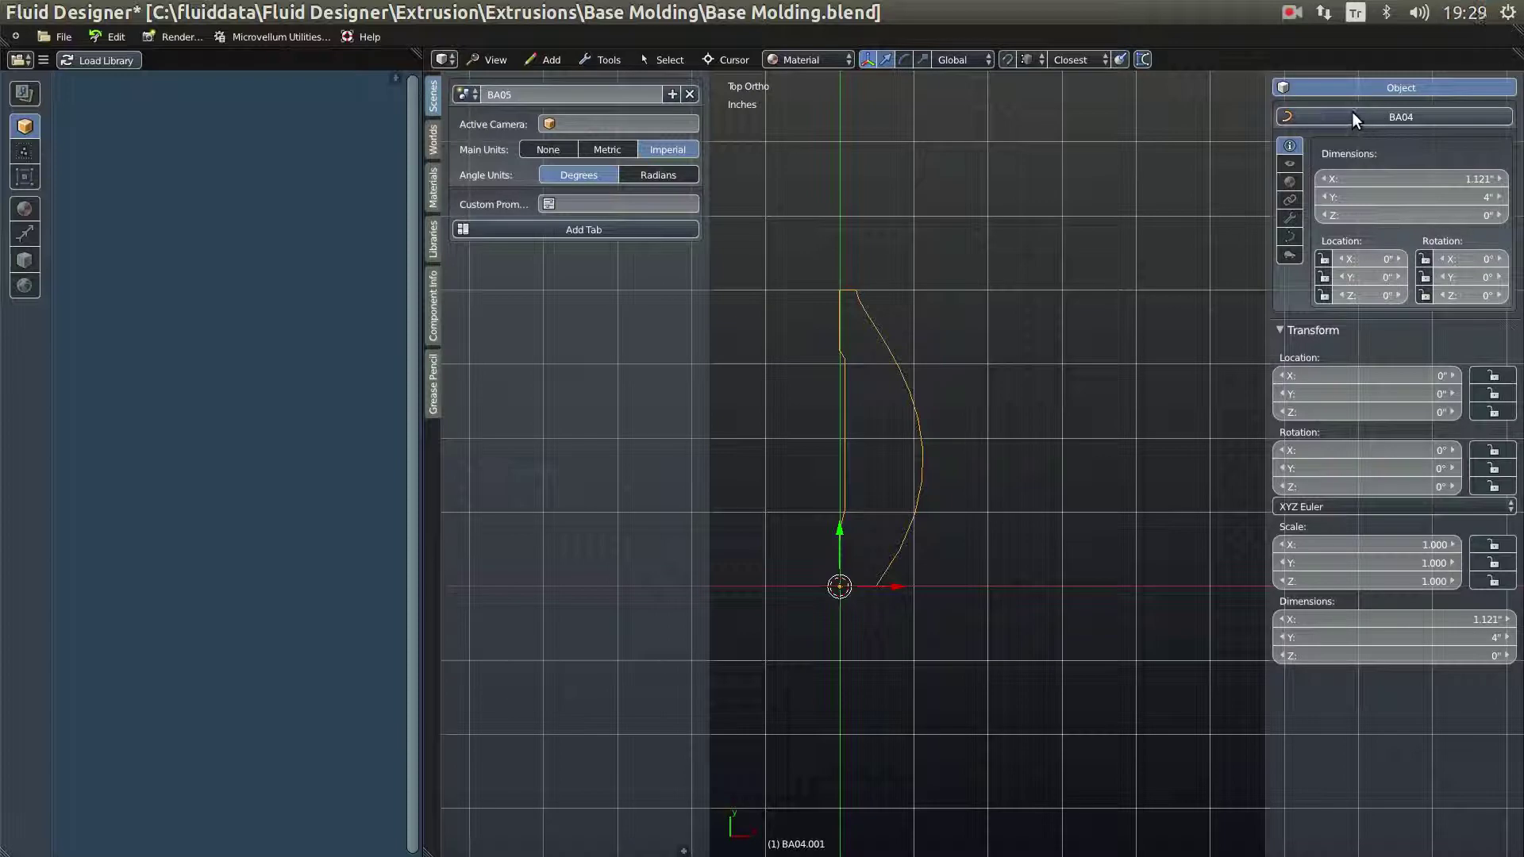
left_click(1376, 118)
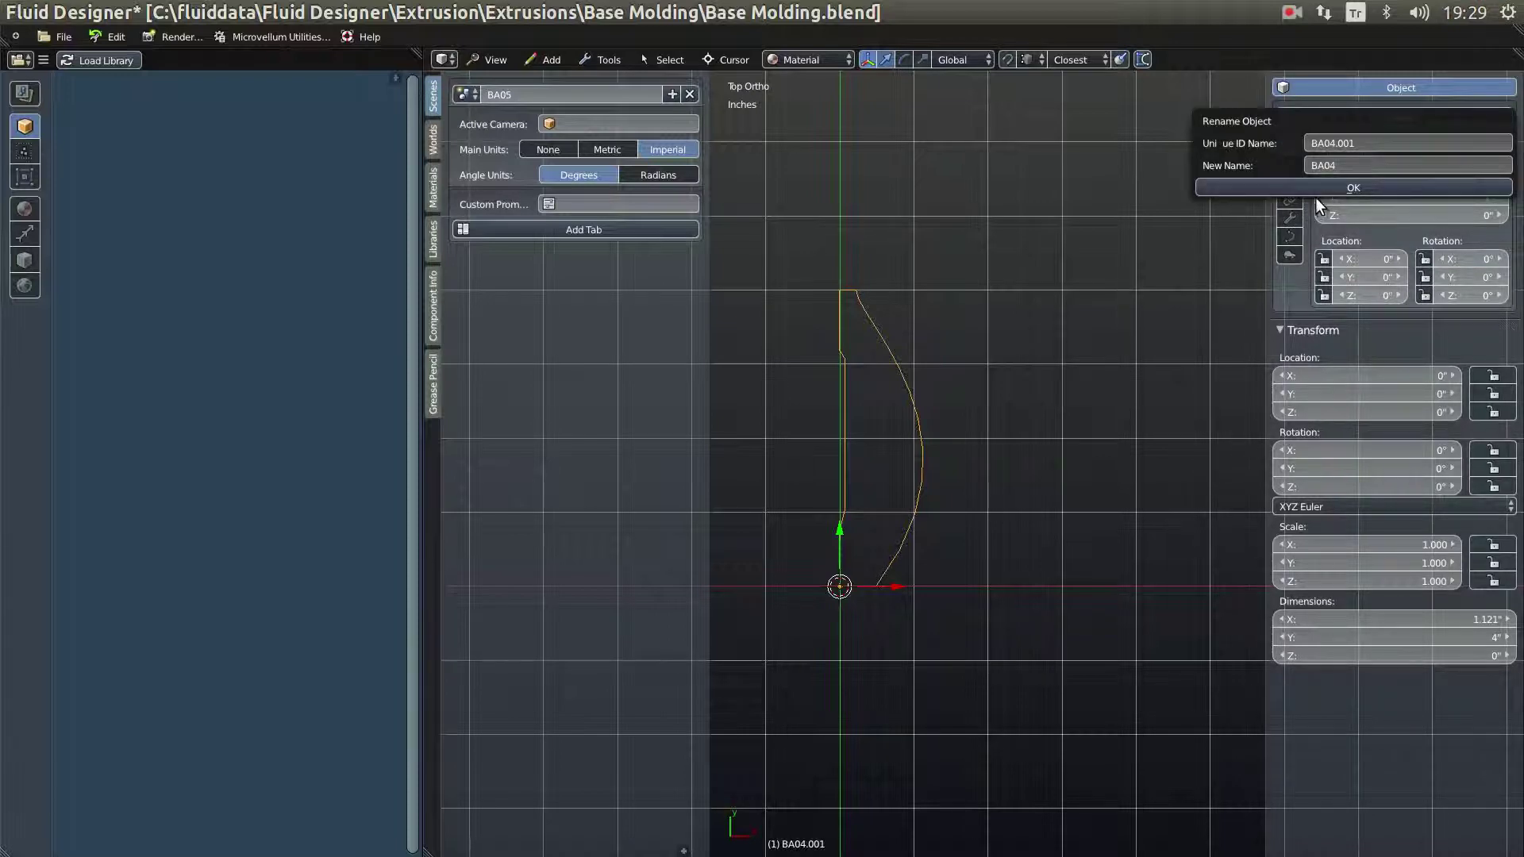
left_click(1338, 181)
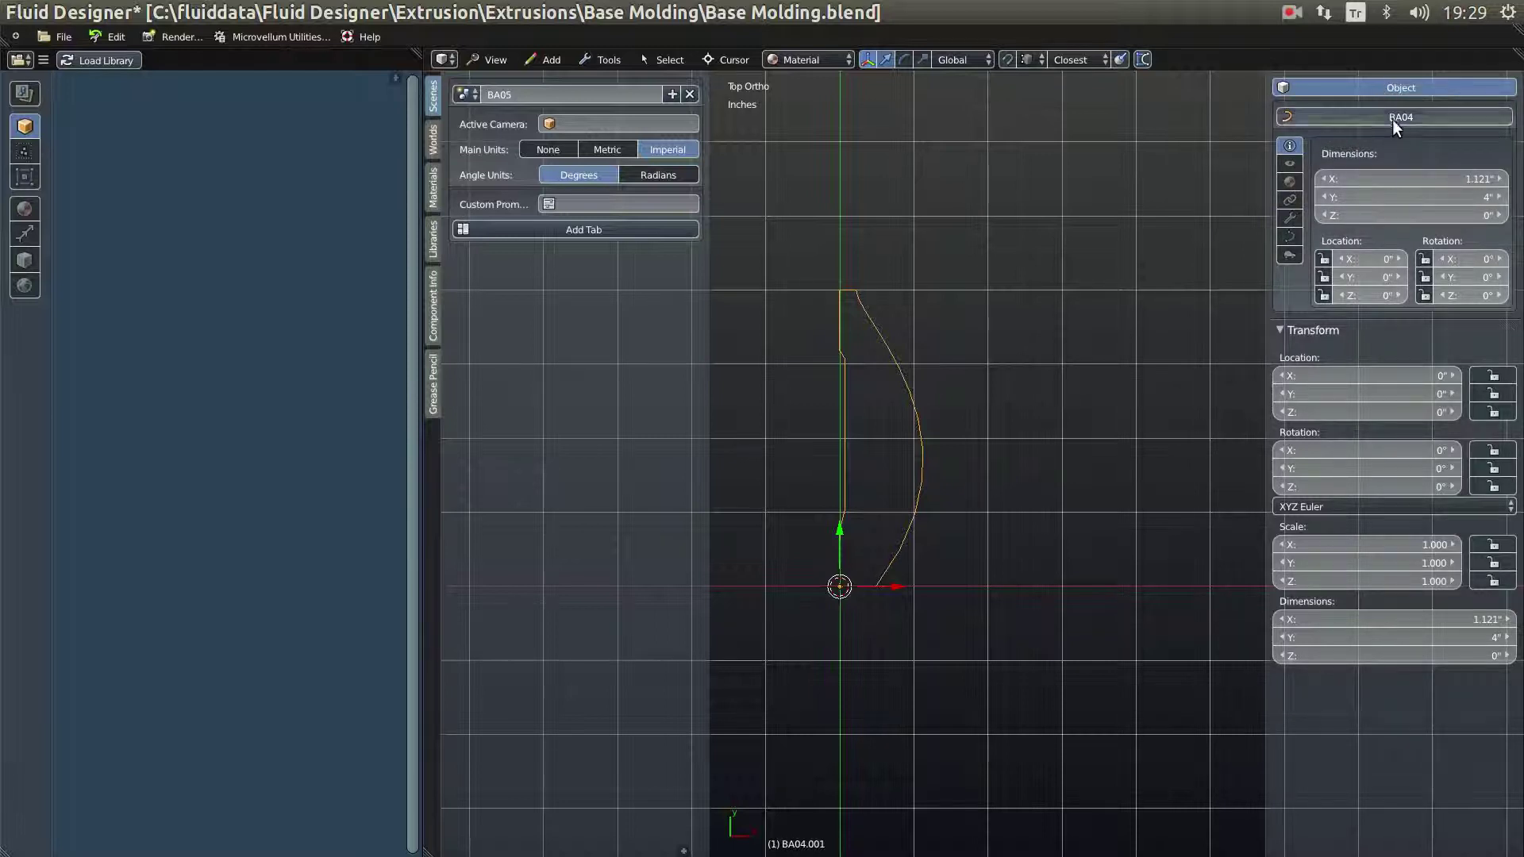
left_click(1394, 117)
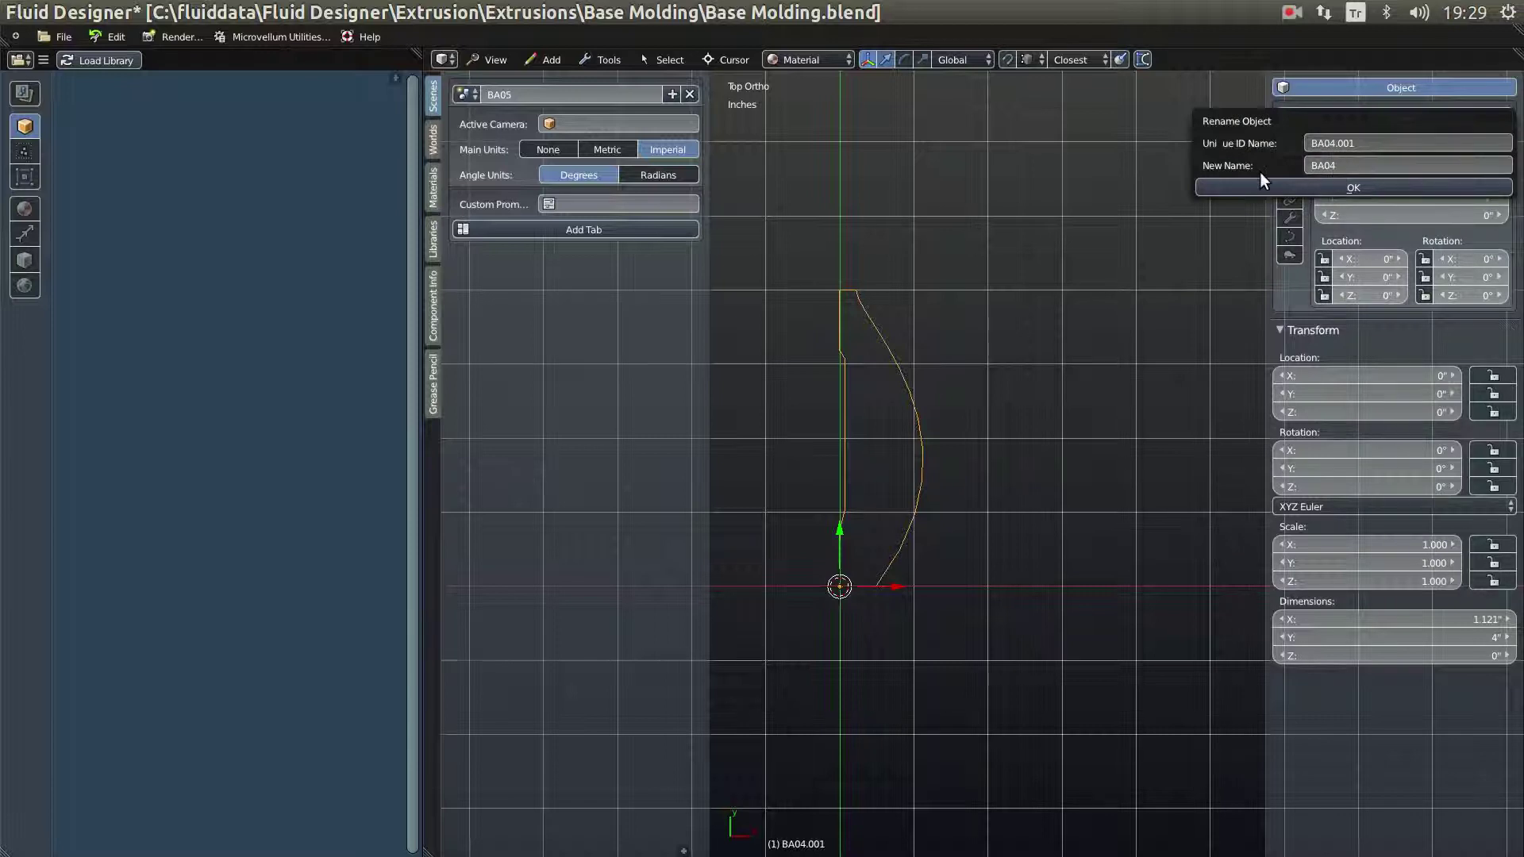
left_click(1382, 163)
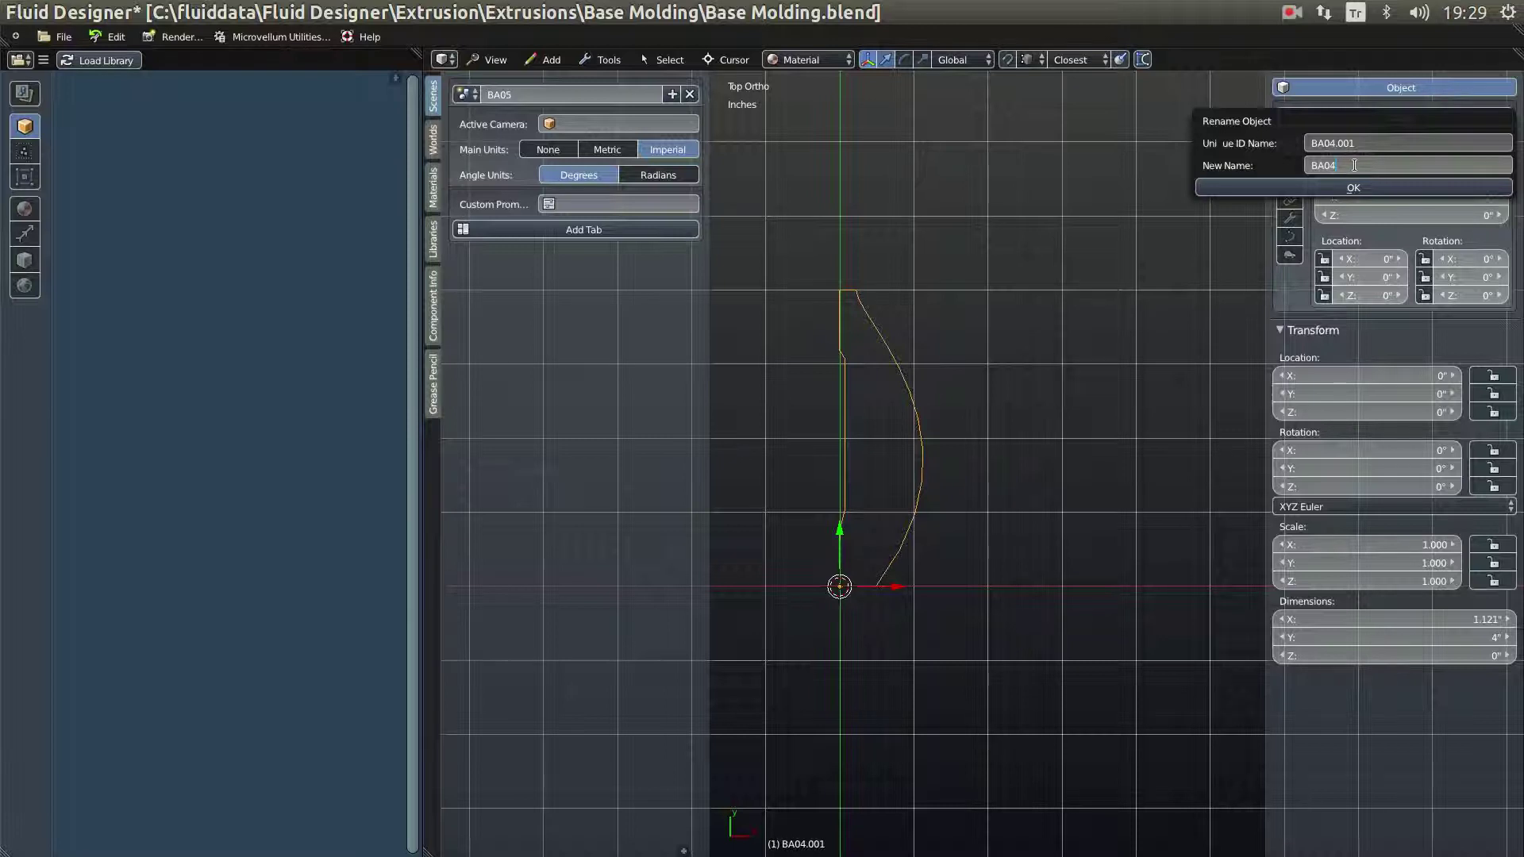
type("5")
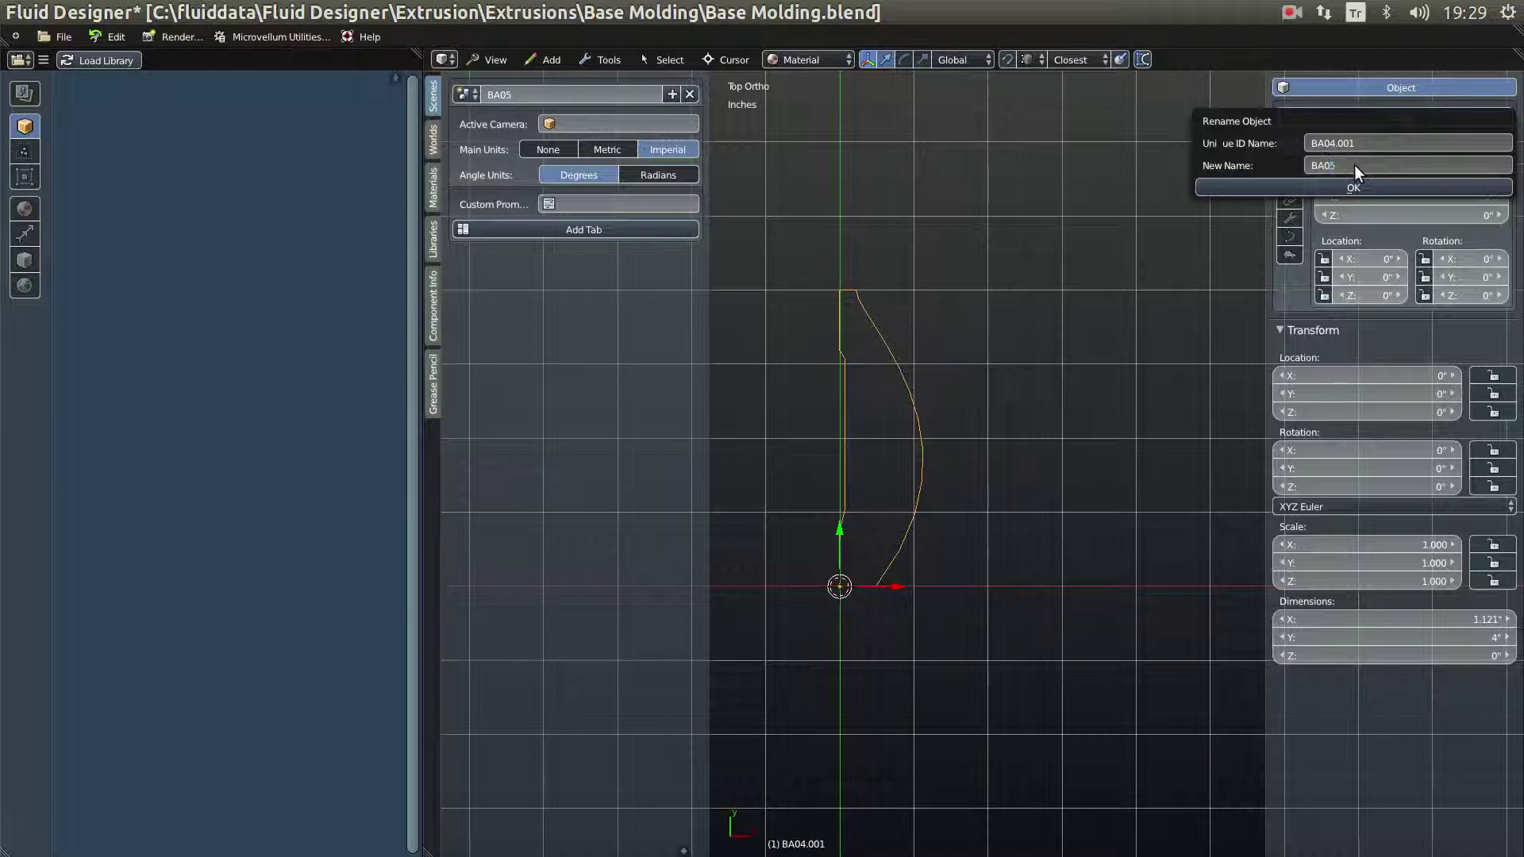
left_click(1341, 187)
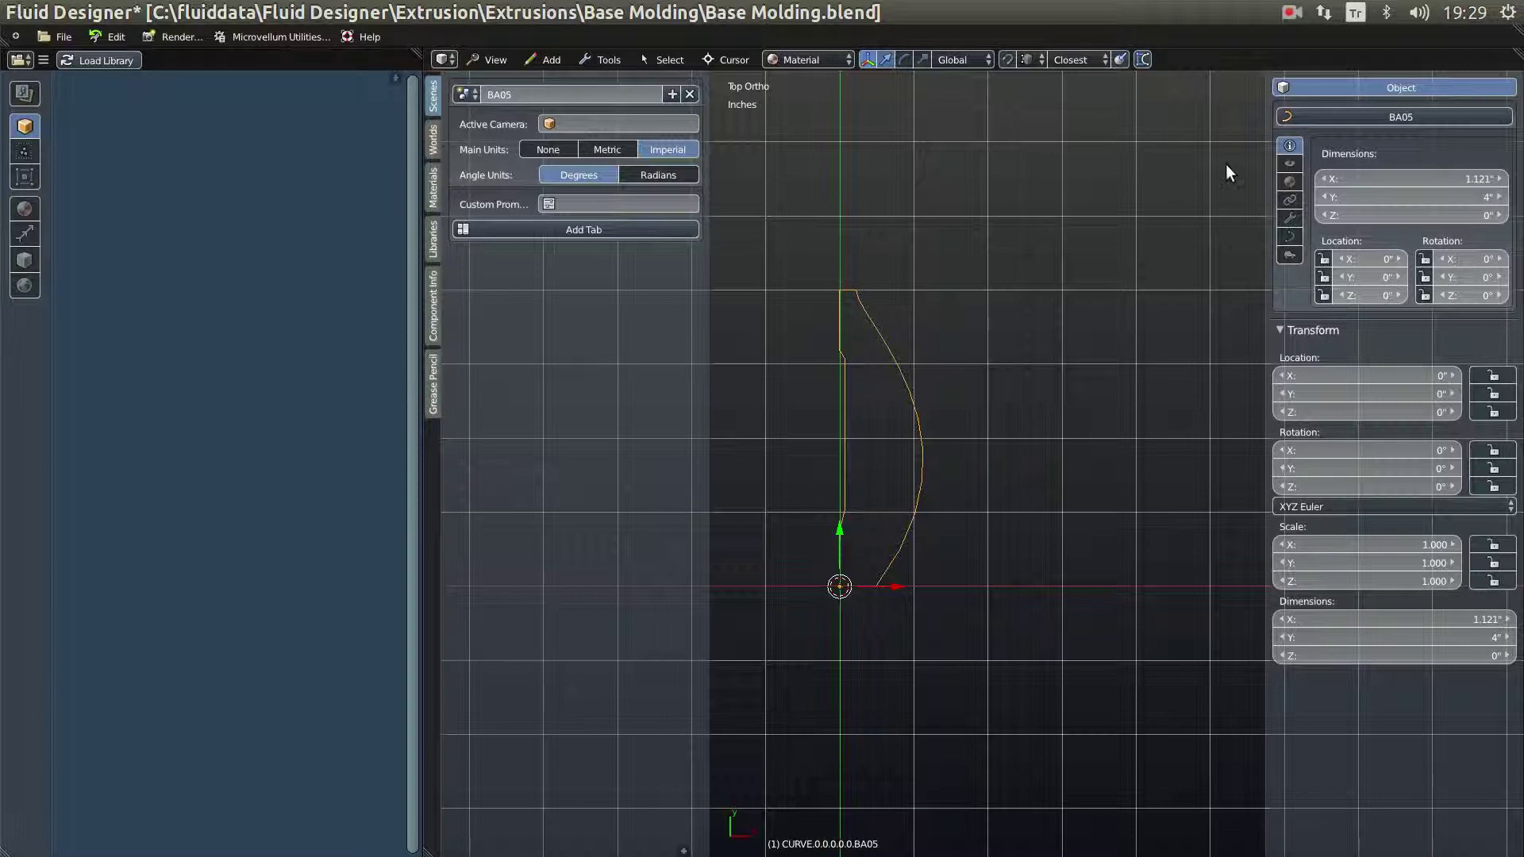
Step: Set the profile object's unique ID name to BA05 and save over Base Molding.blend
left_click(1383, 116)
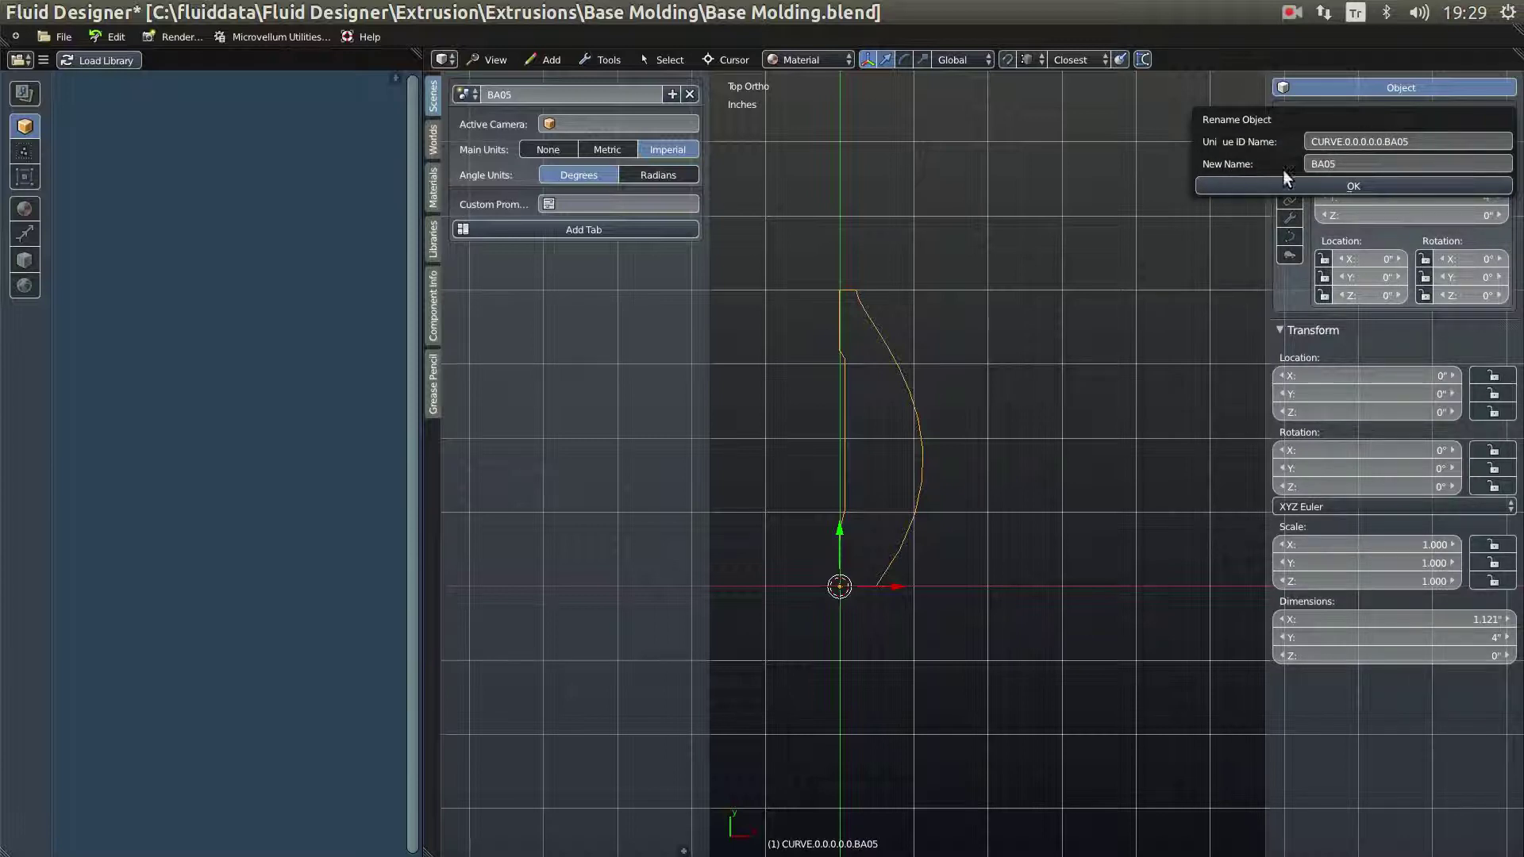
left_click(1363, 144)
type("BA05")
key("Return")
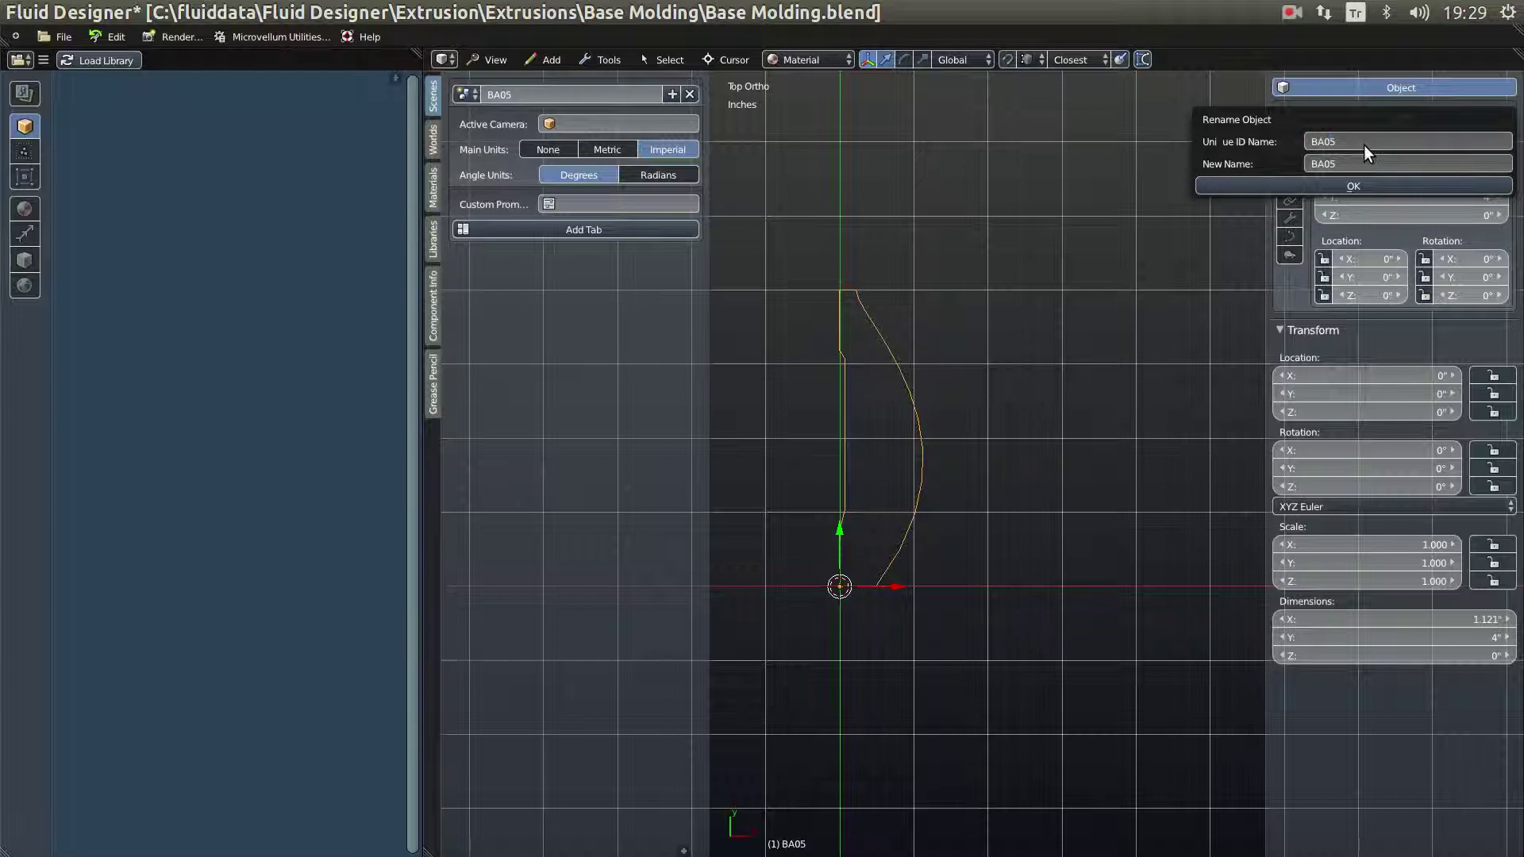
left_click(1362, 185)
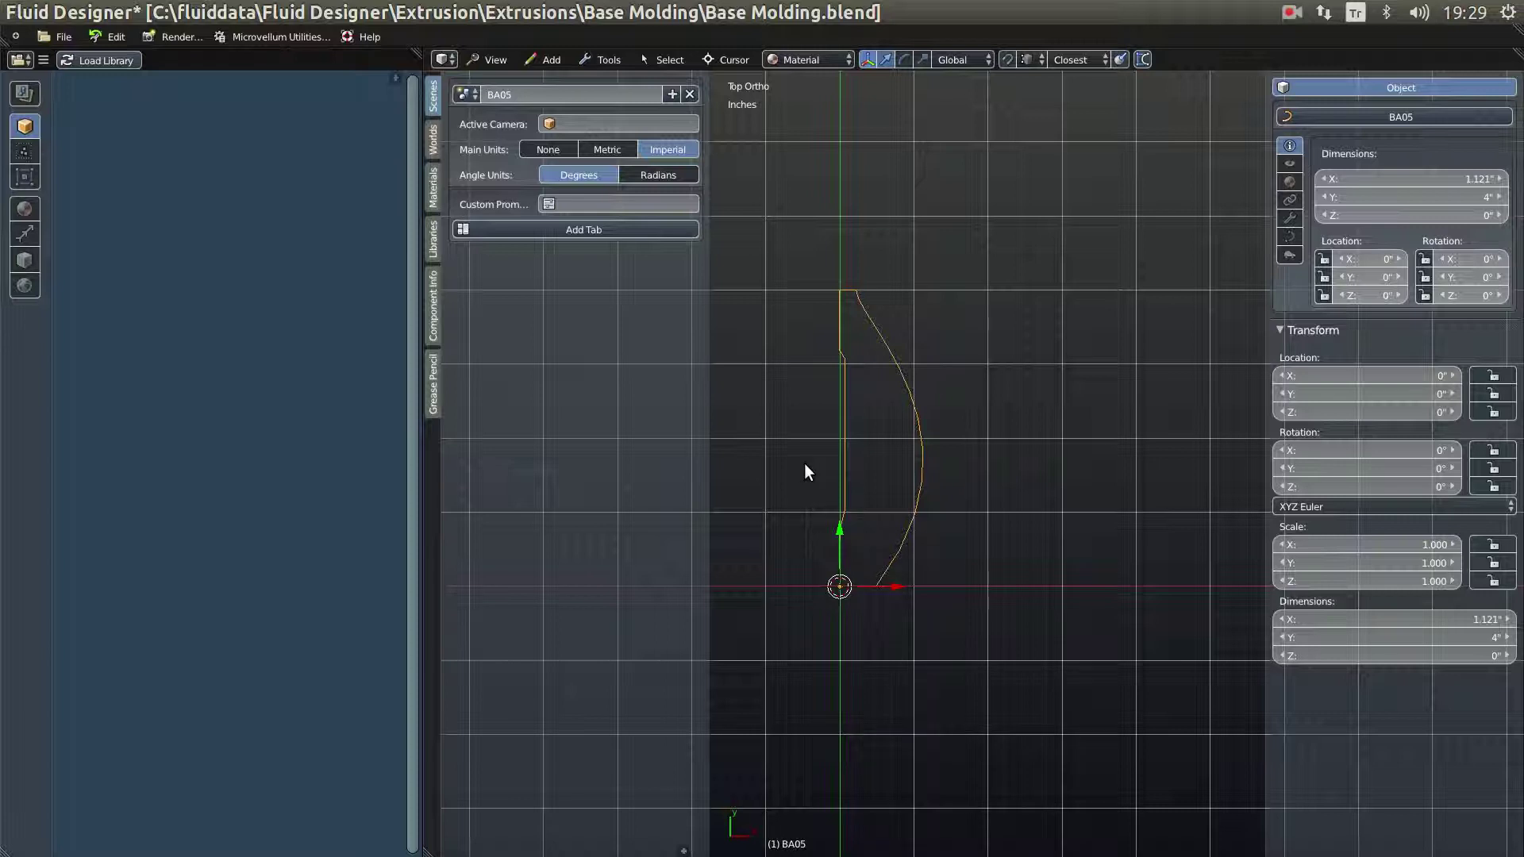
key("ctrl+s")
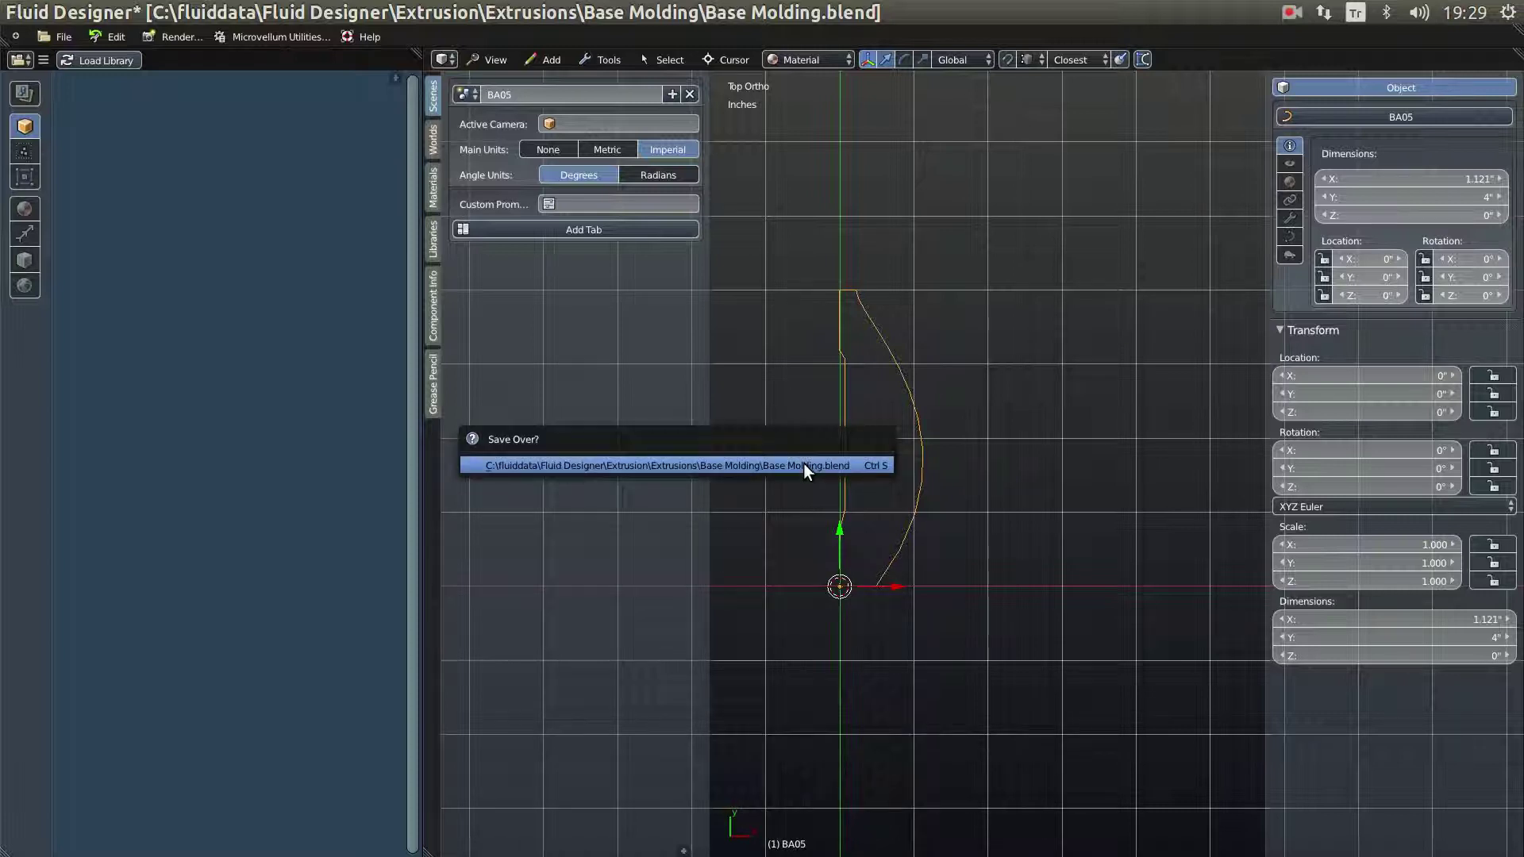
left_click(805, 466)
middle_click_drag(932, 521, 1021, 487, "shift")
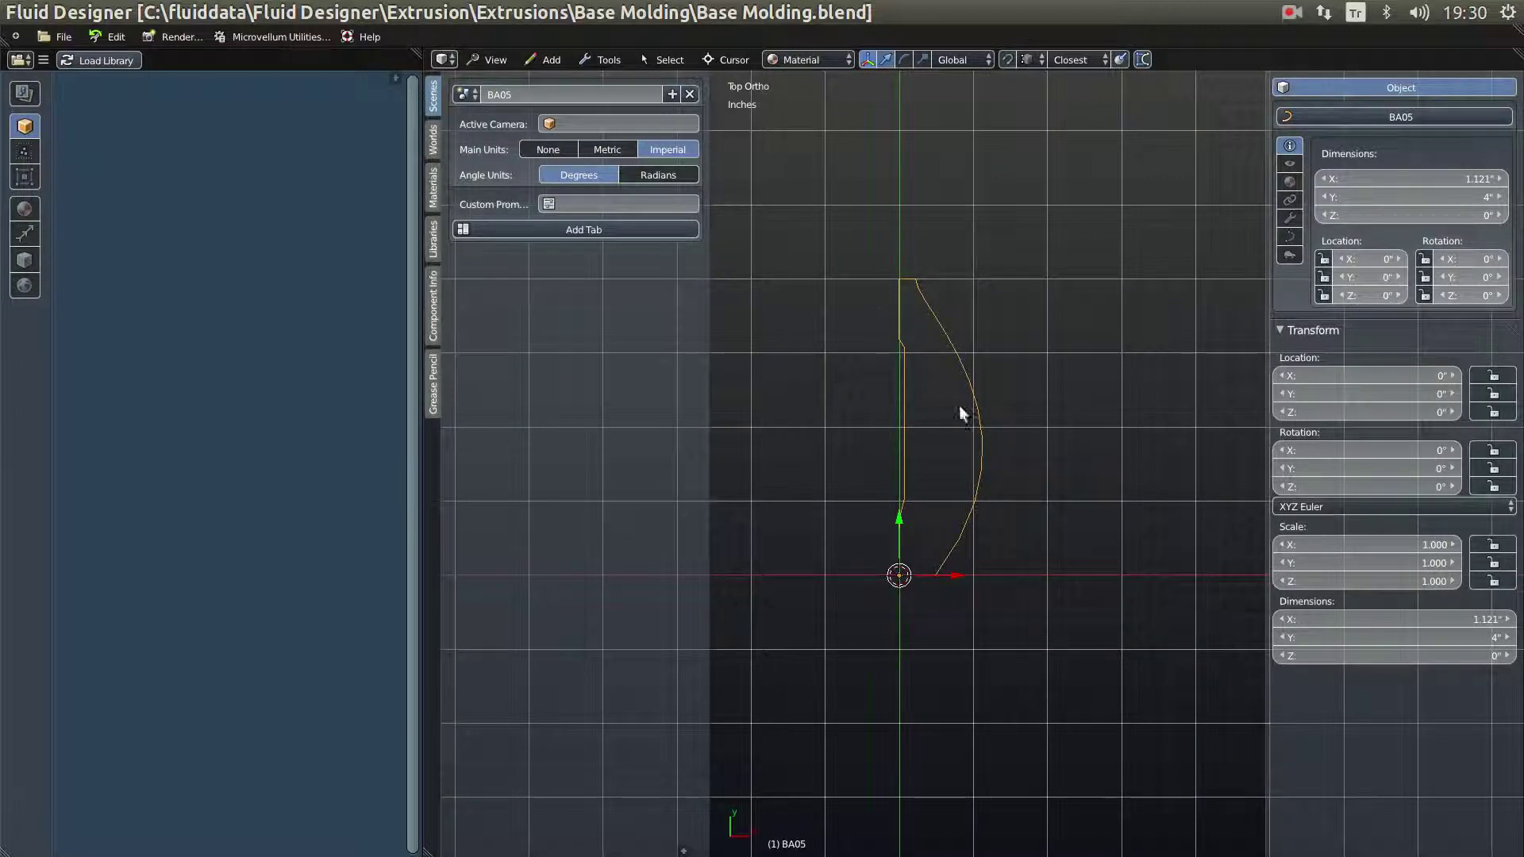
middle_click_drag(1030, 435, 1027, 420, "shift")
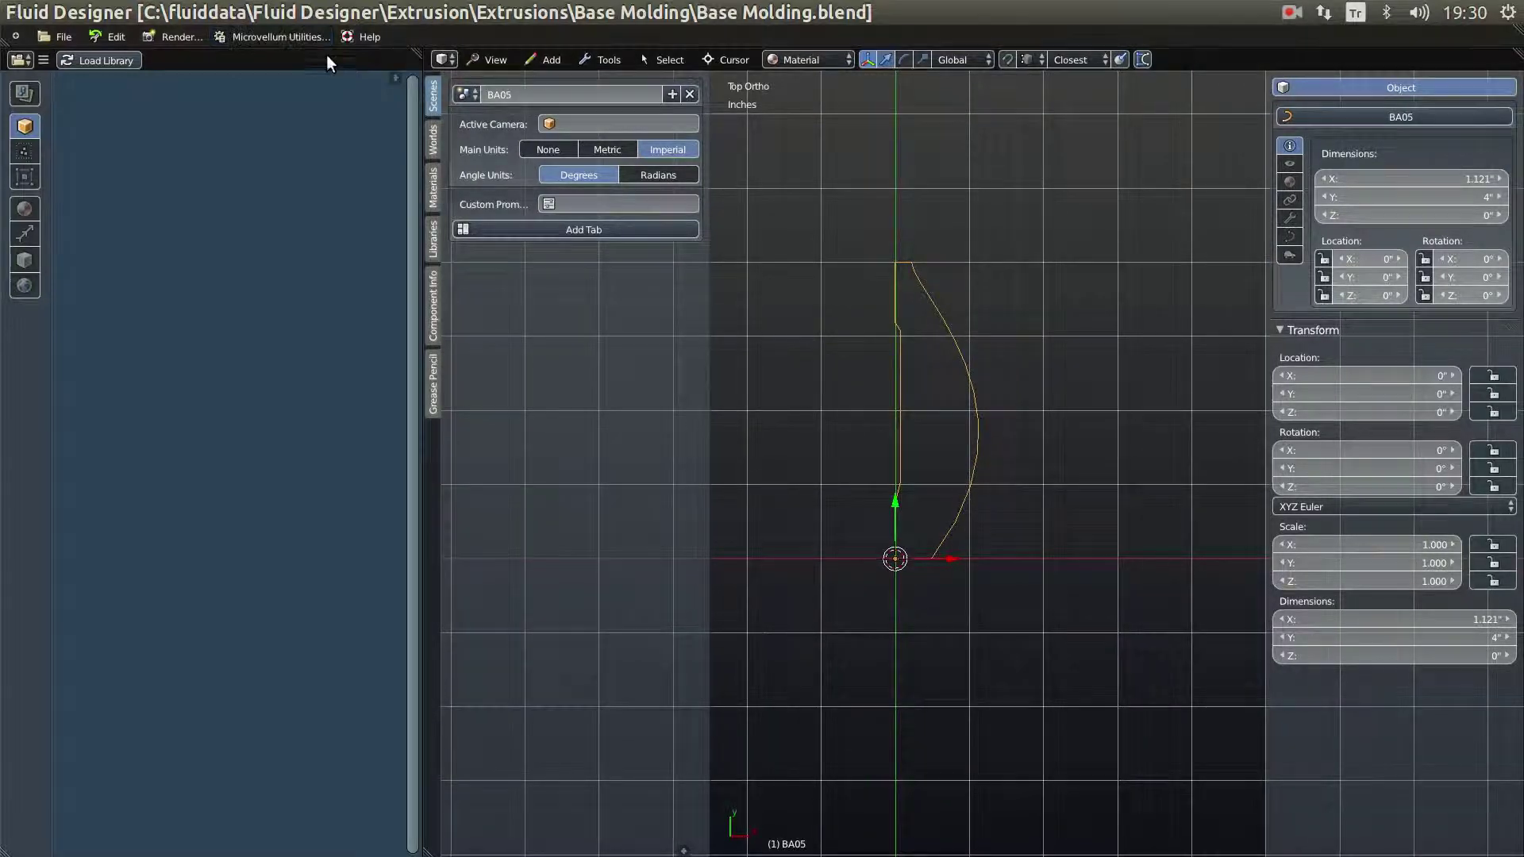
Step: Add a thumbnail camera and lighting to the scene and frame the BA05 curve in the camera view
left_click(191, 35)
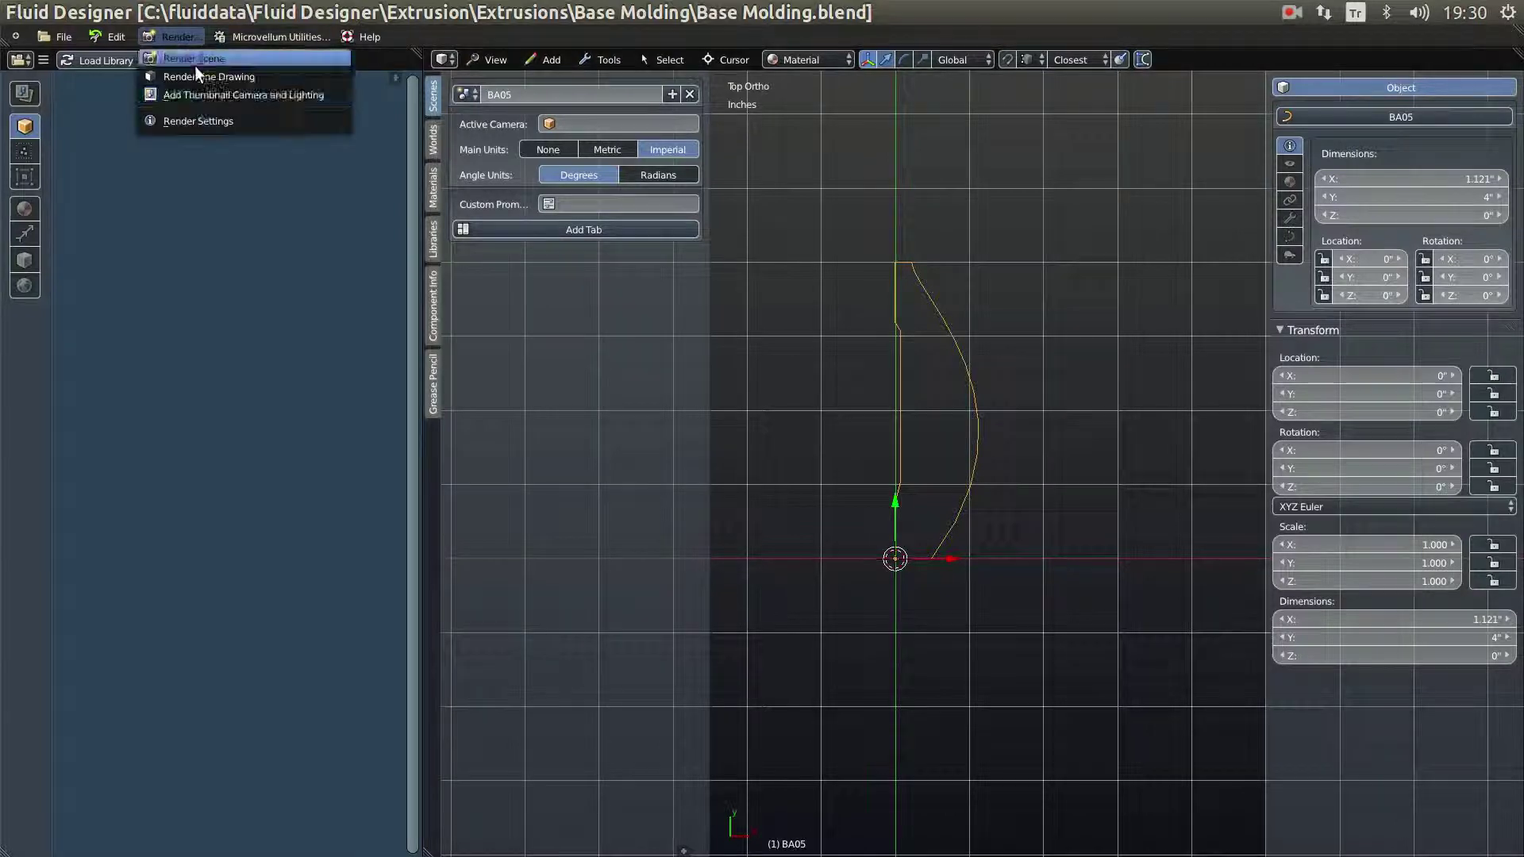
left_click(241, 95)
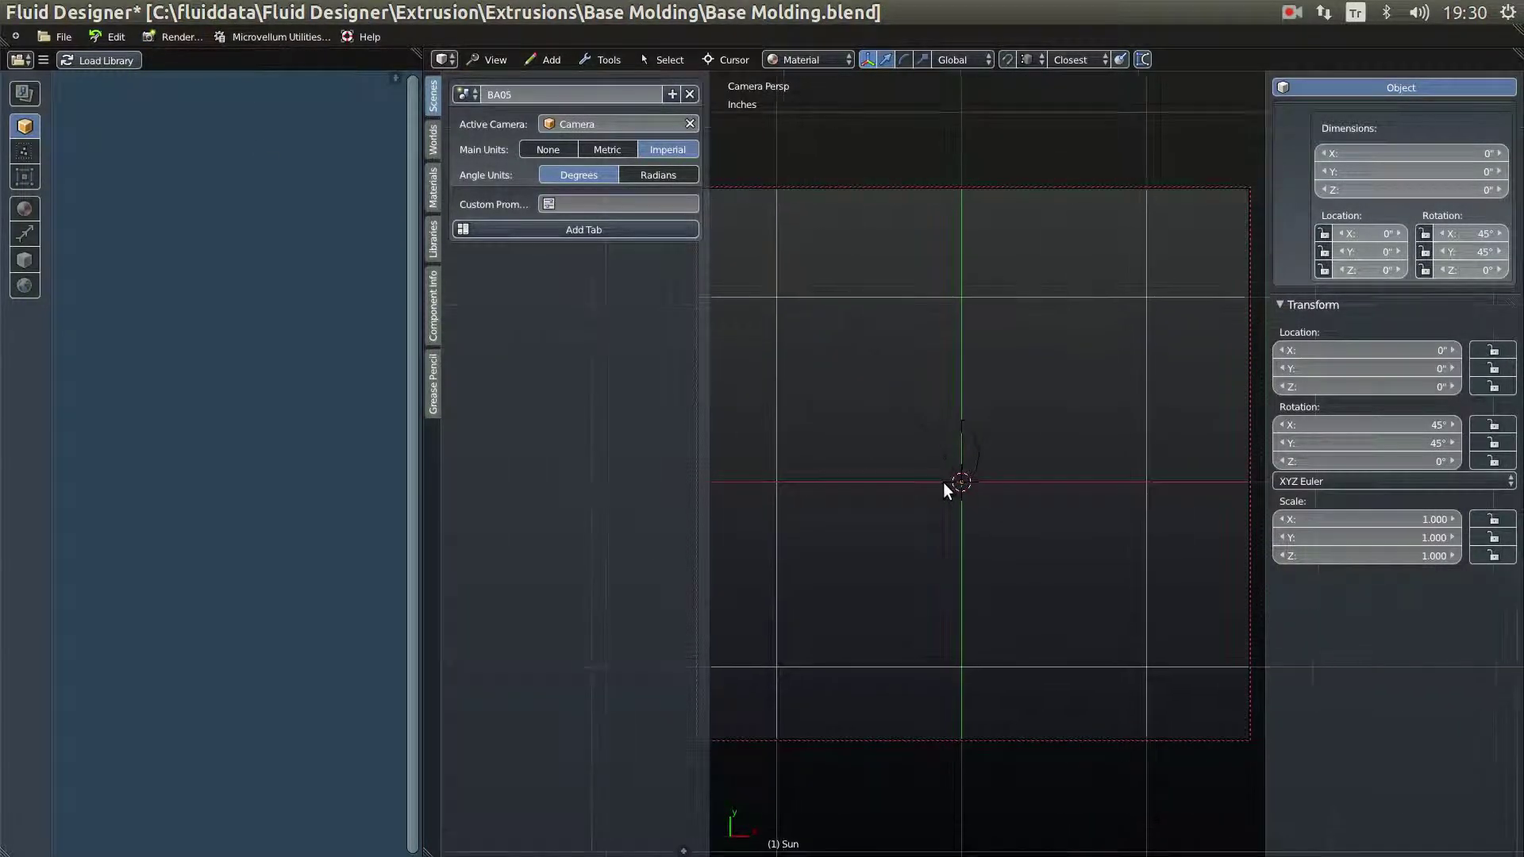
left_click(970, 454)
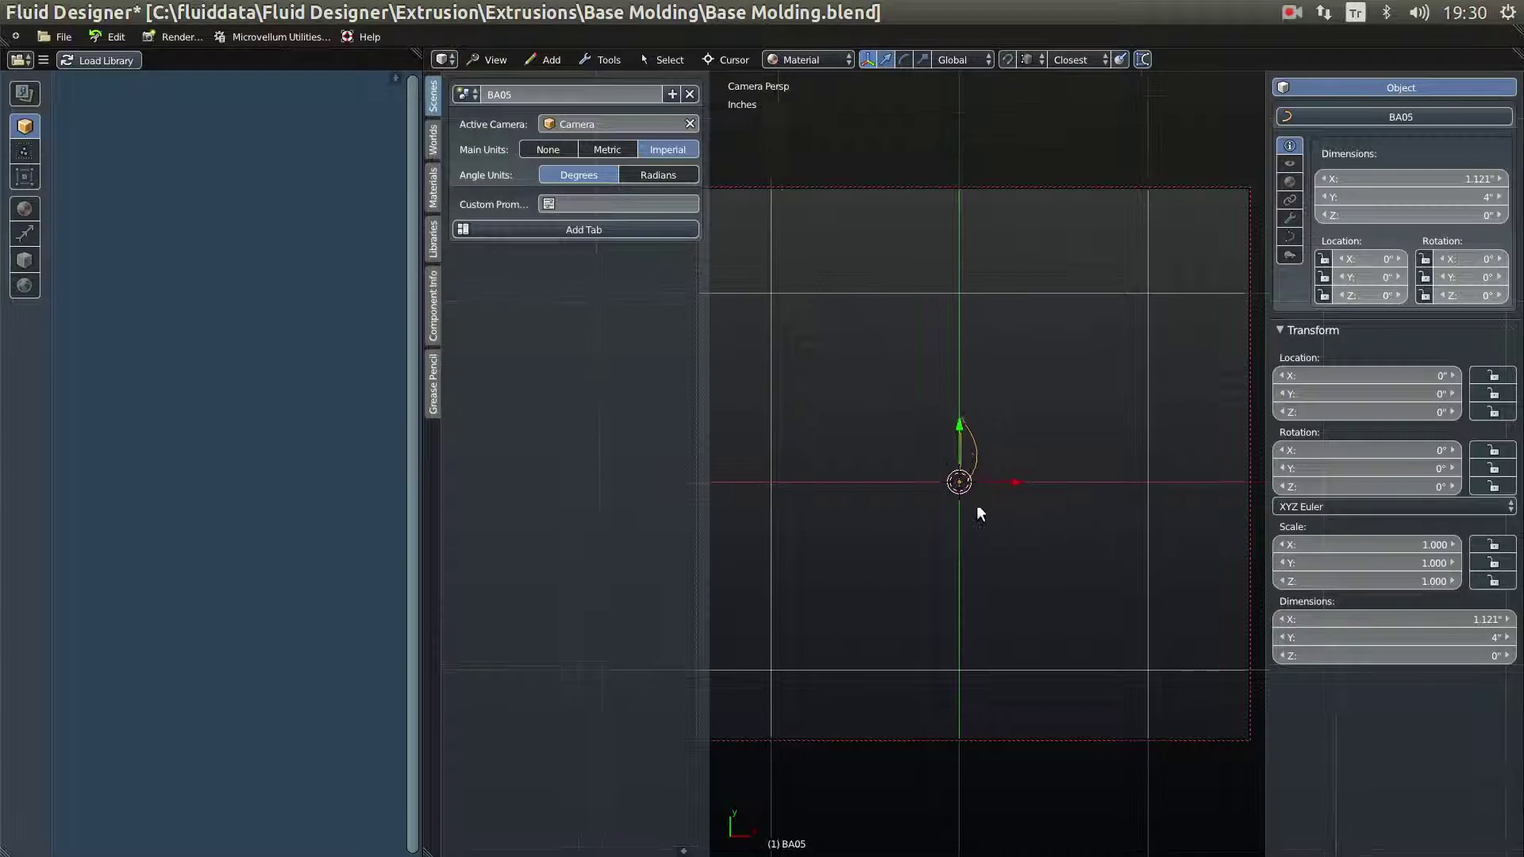
left_click(501, 62)
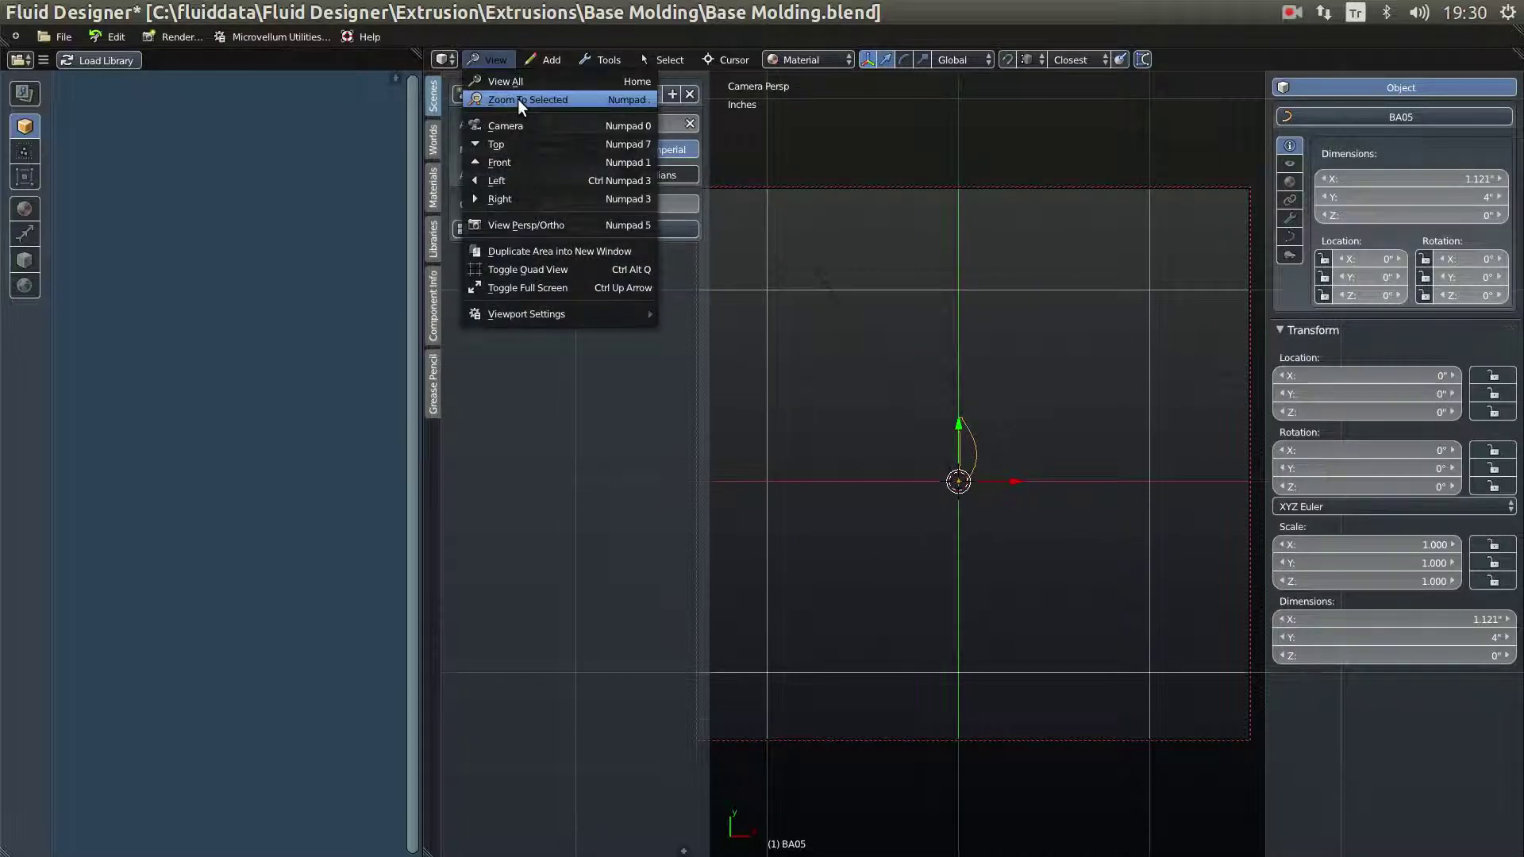
left_click(519, 100)
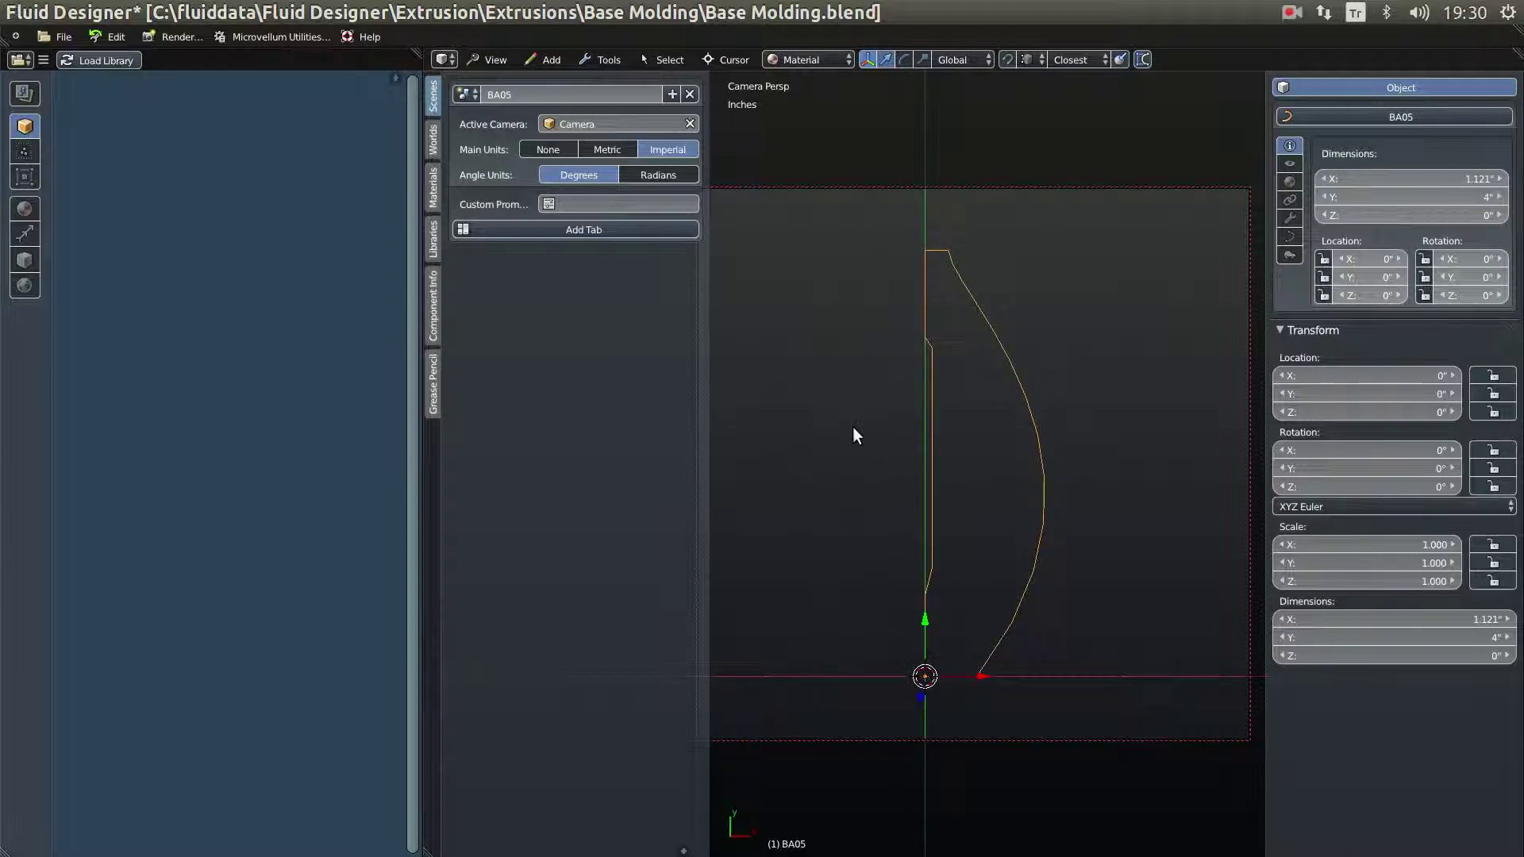
Step: Hide the 3D view's side panels and try to render the BA05 thumbnail
key("t")
key("n")
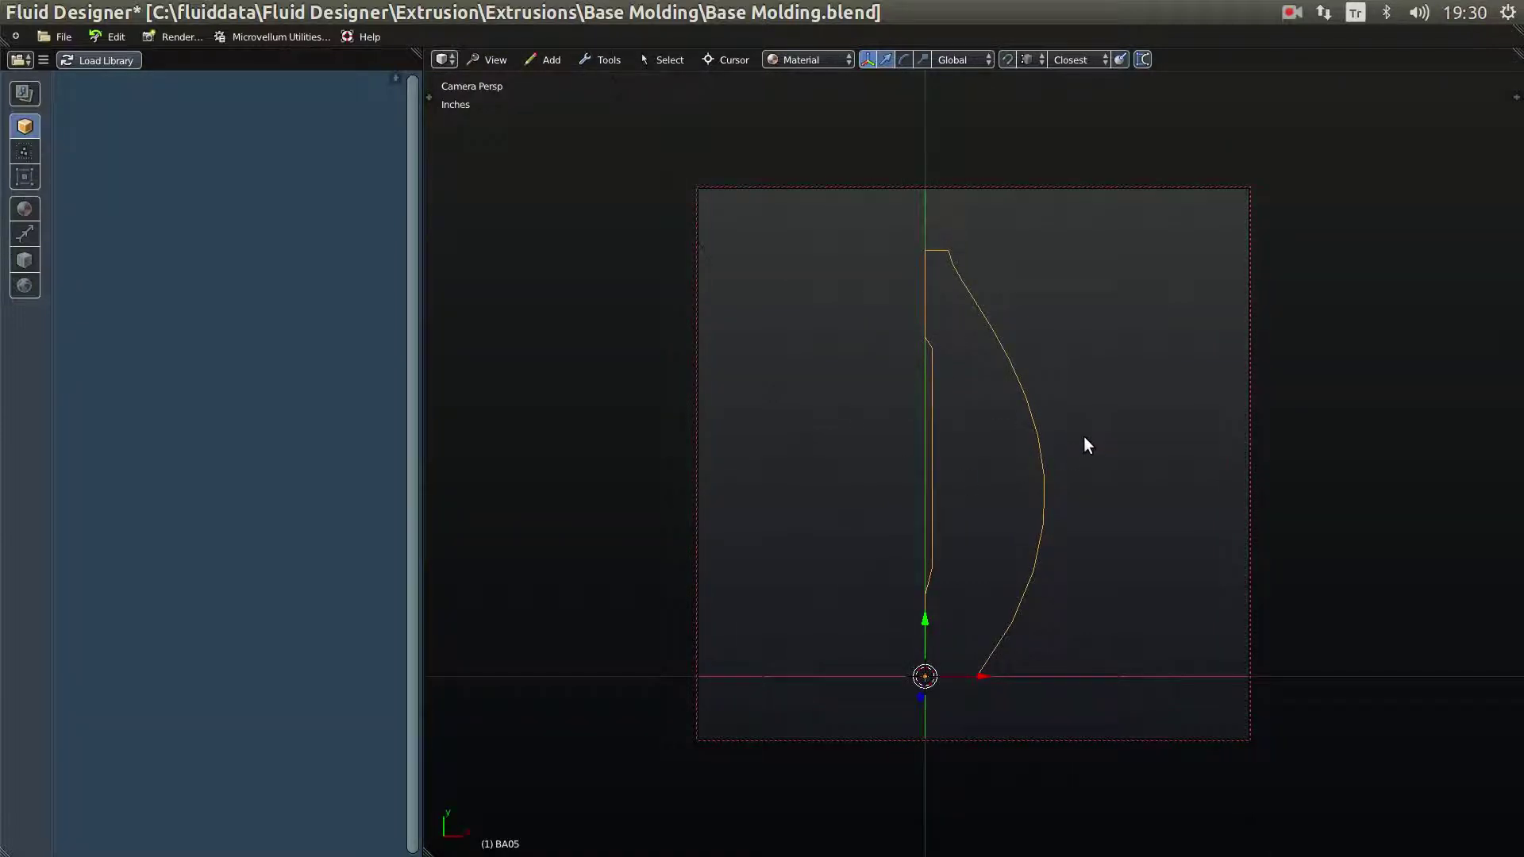
key("F12")
key("Escape")
Step: Change the BA05 curve's dimensions from 3D to 2D and render the filled profile
key("n")
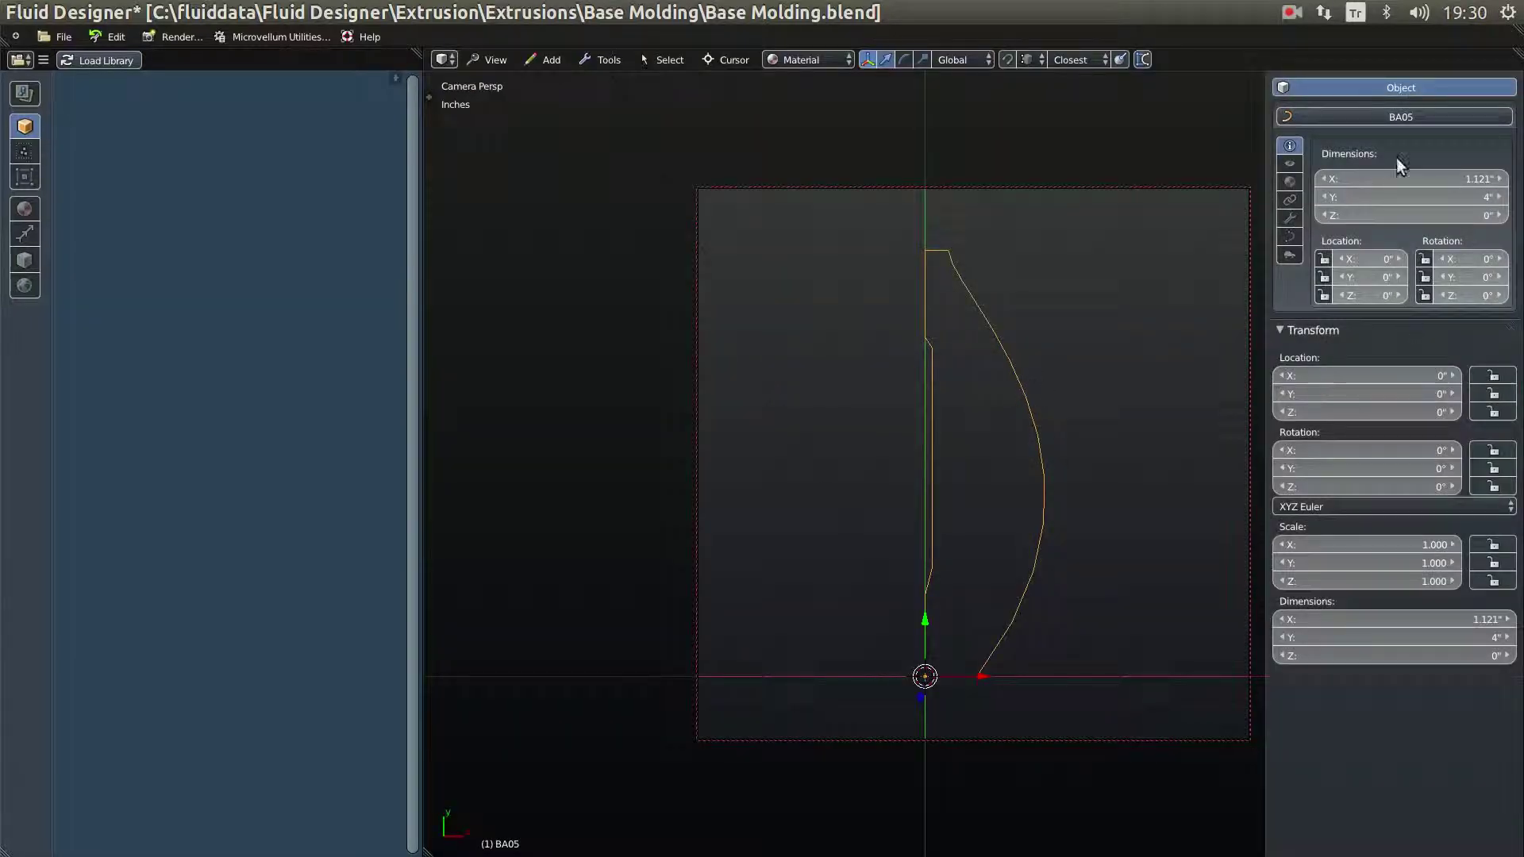
left_click(1292, 236)
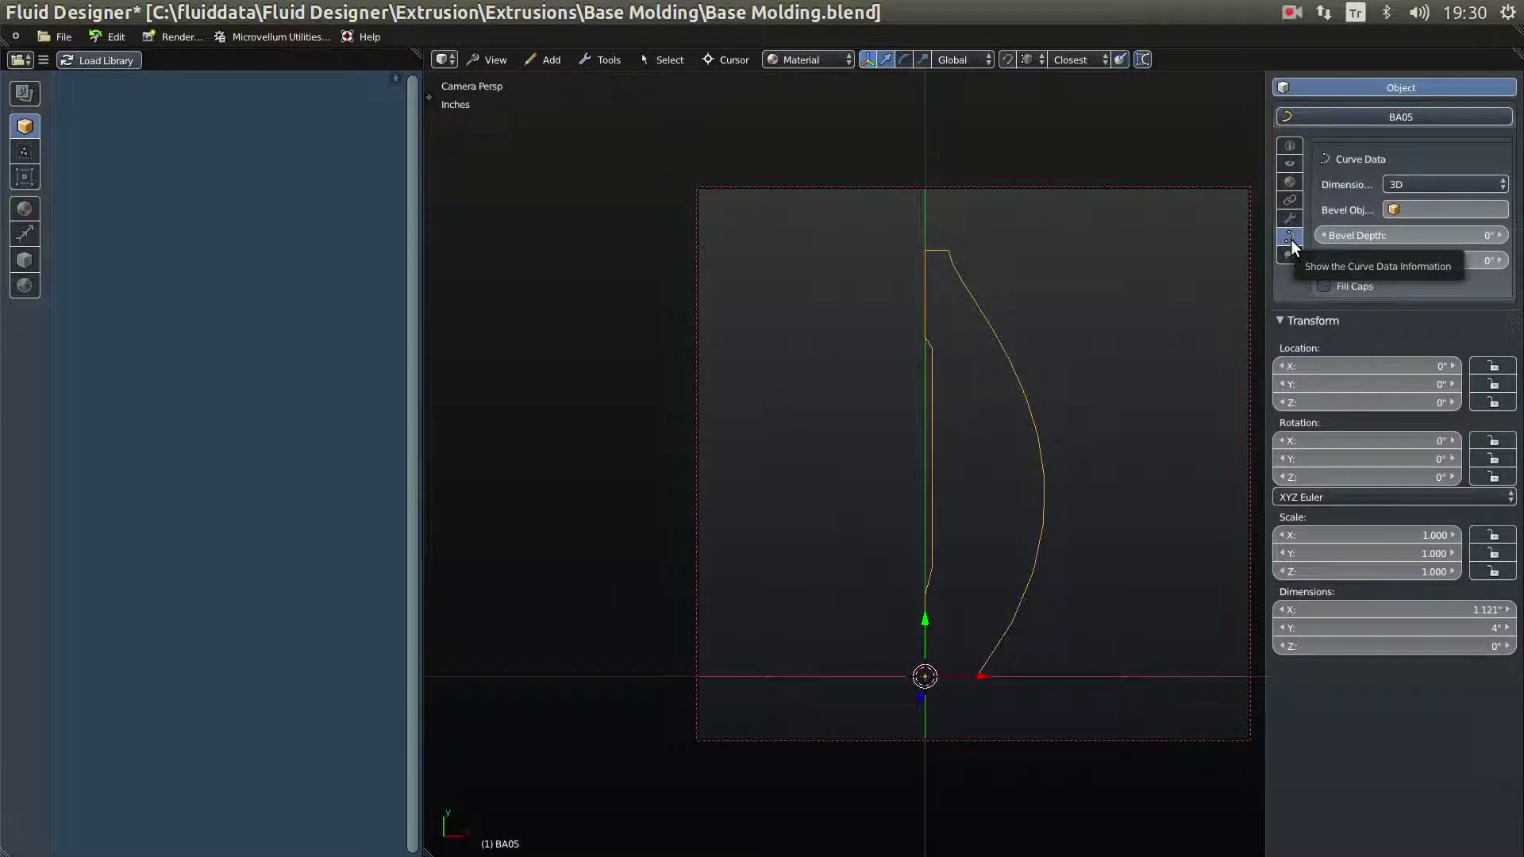
left_click(1404, 185)
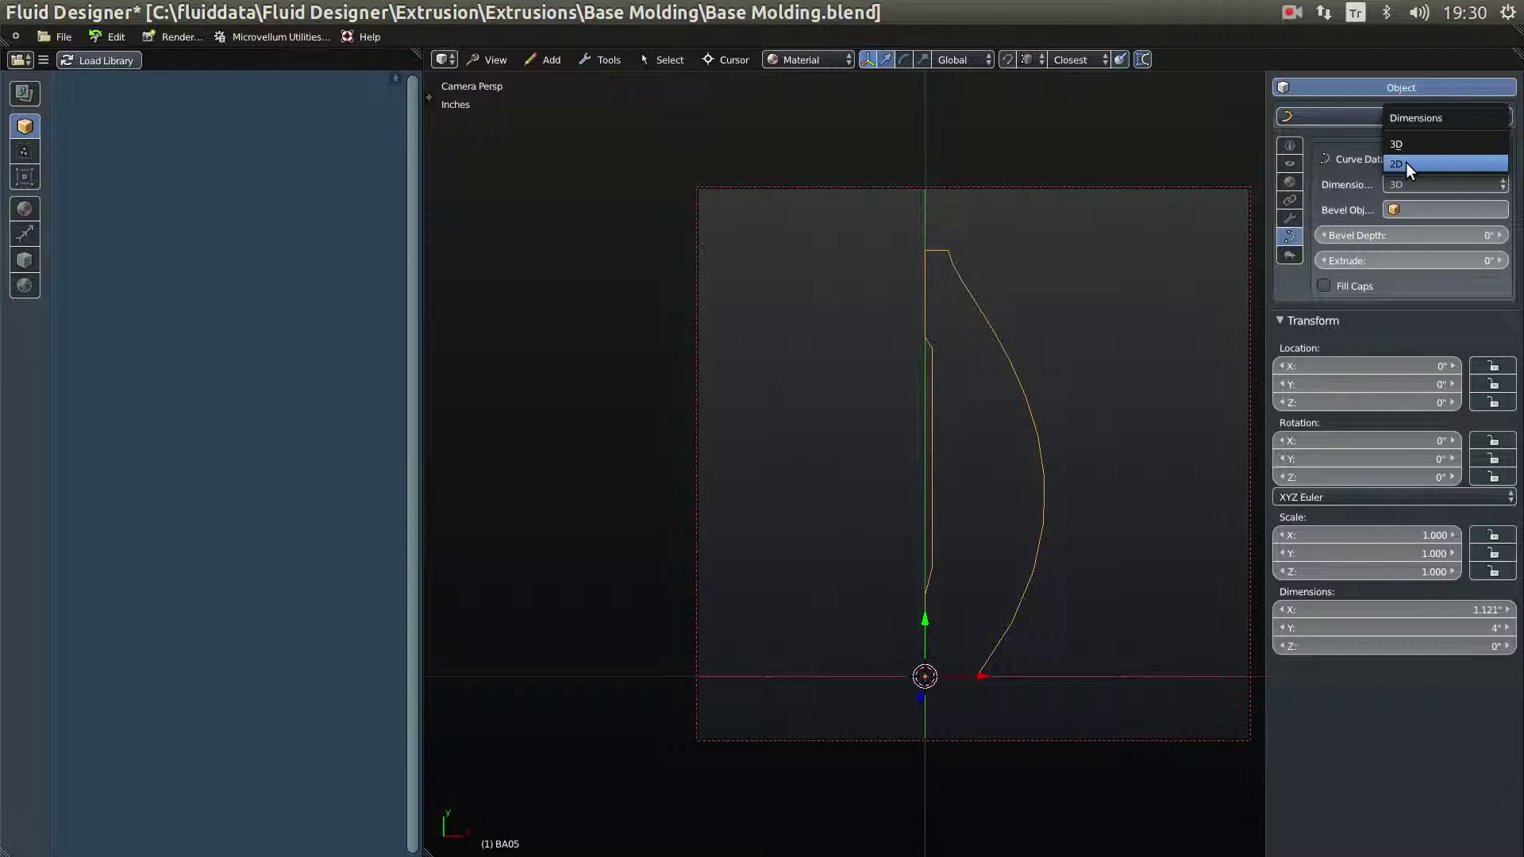
left_click(1407, 162)
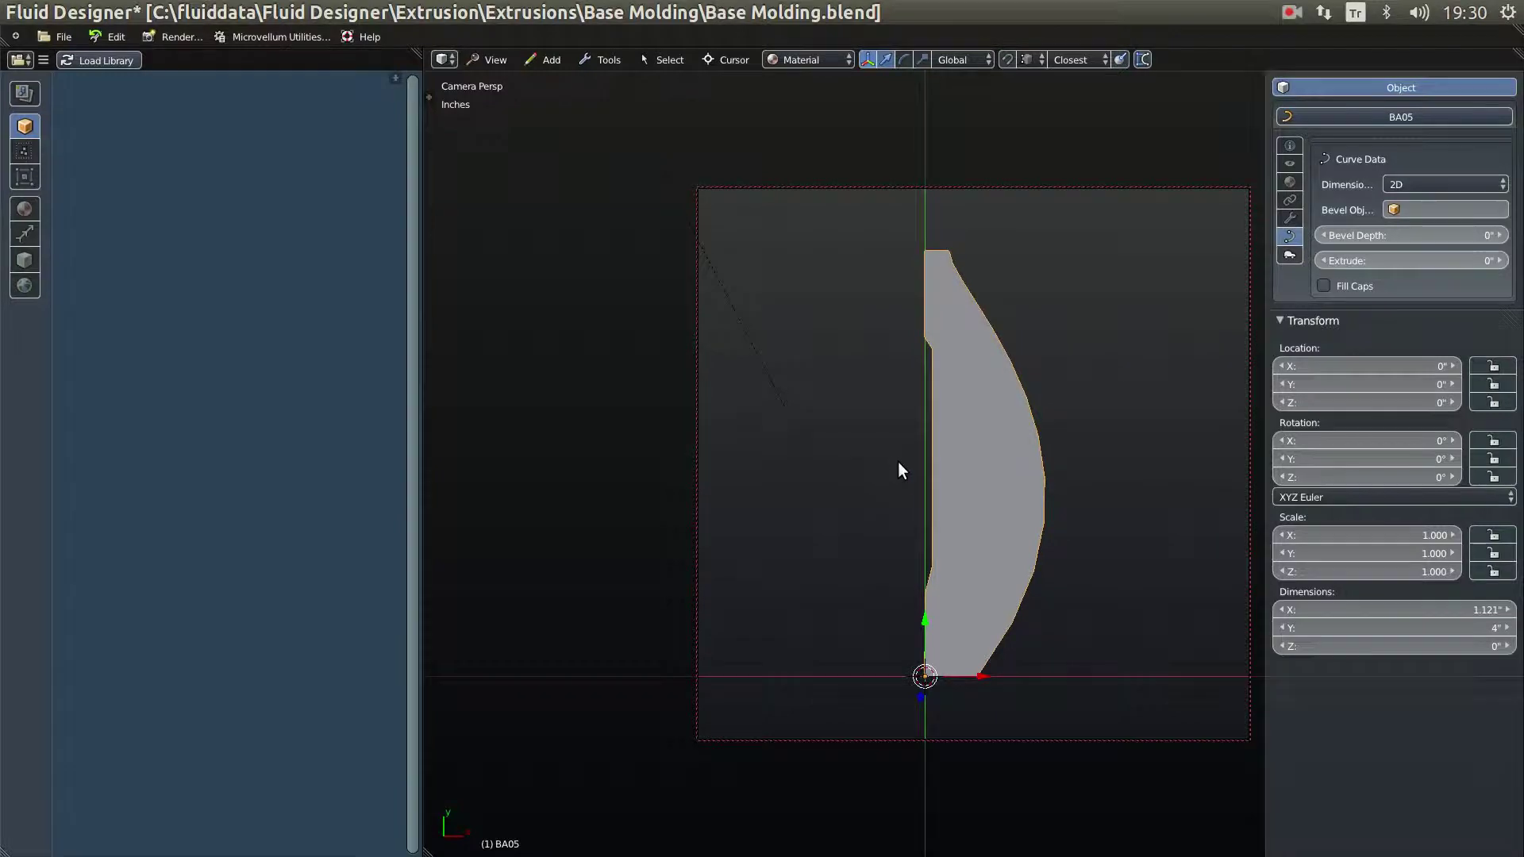
key("F12")
scroll(1068, 499, "up", 2)
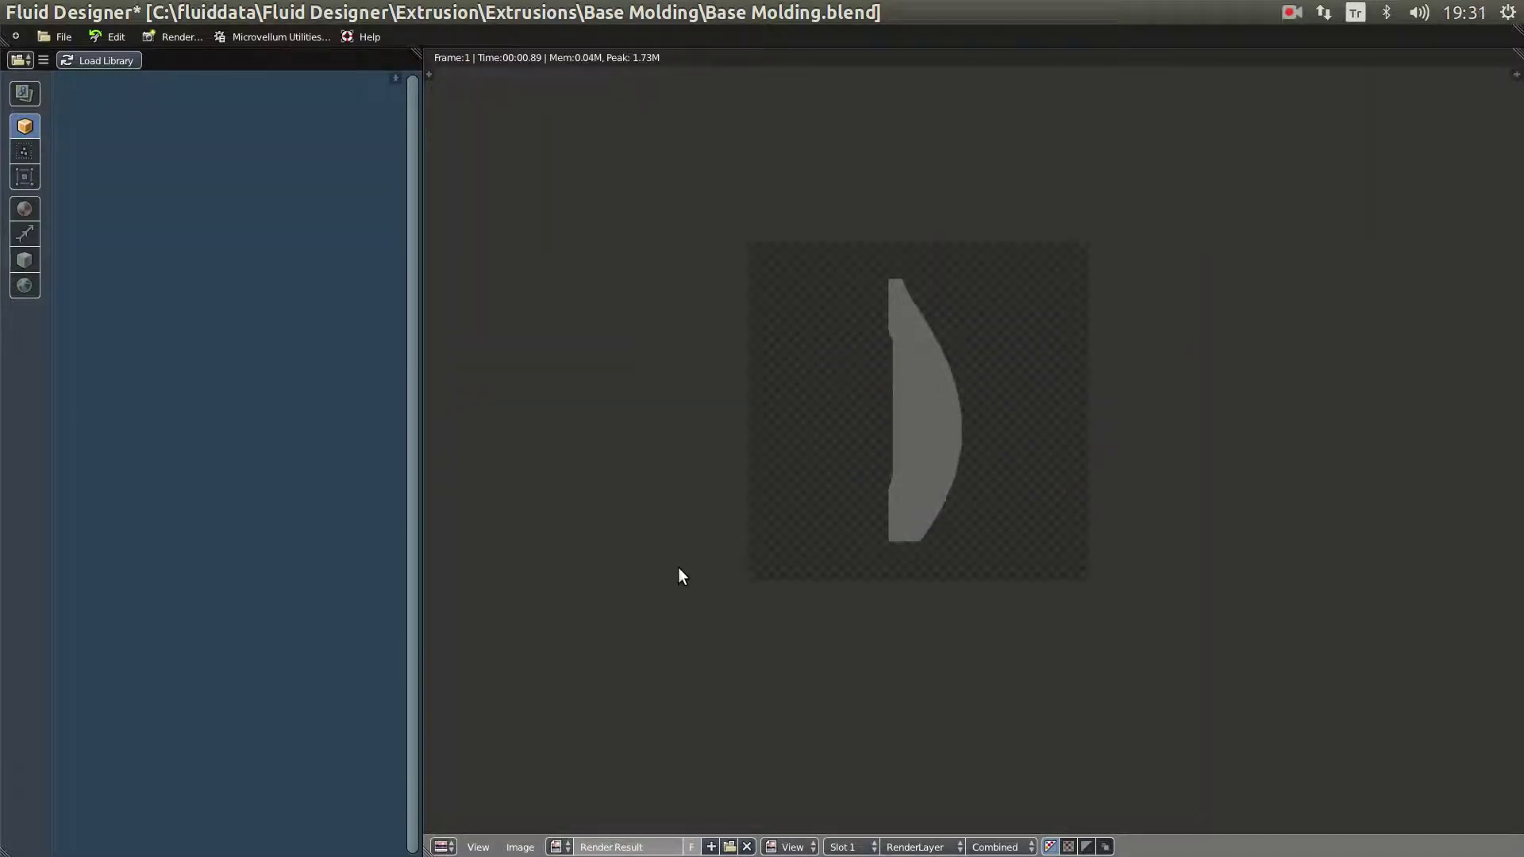
Step: Save the rendered thumbnail as BA05.png in the Base Molding folder and return to the 3D view
left_click(521, 846)
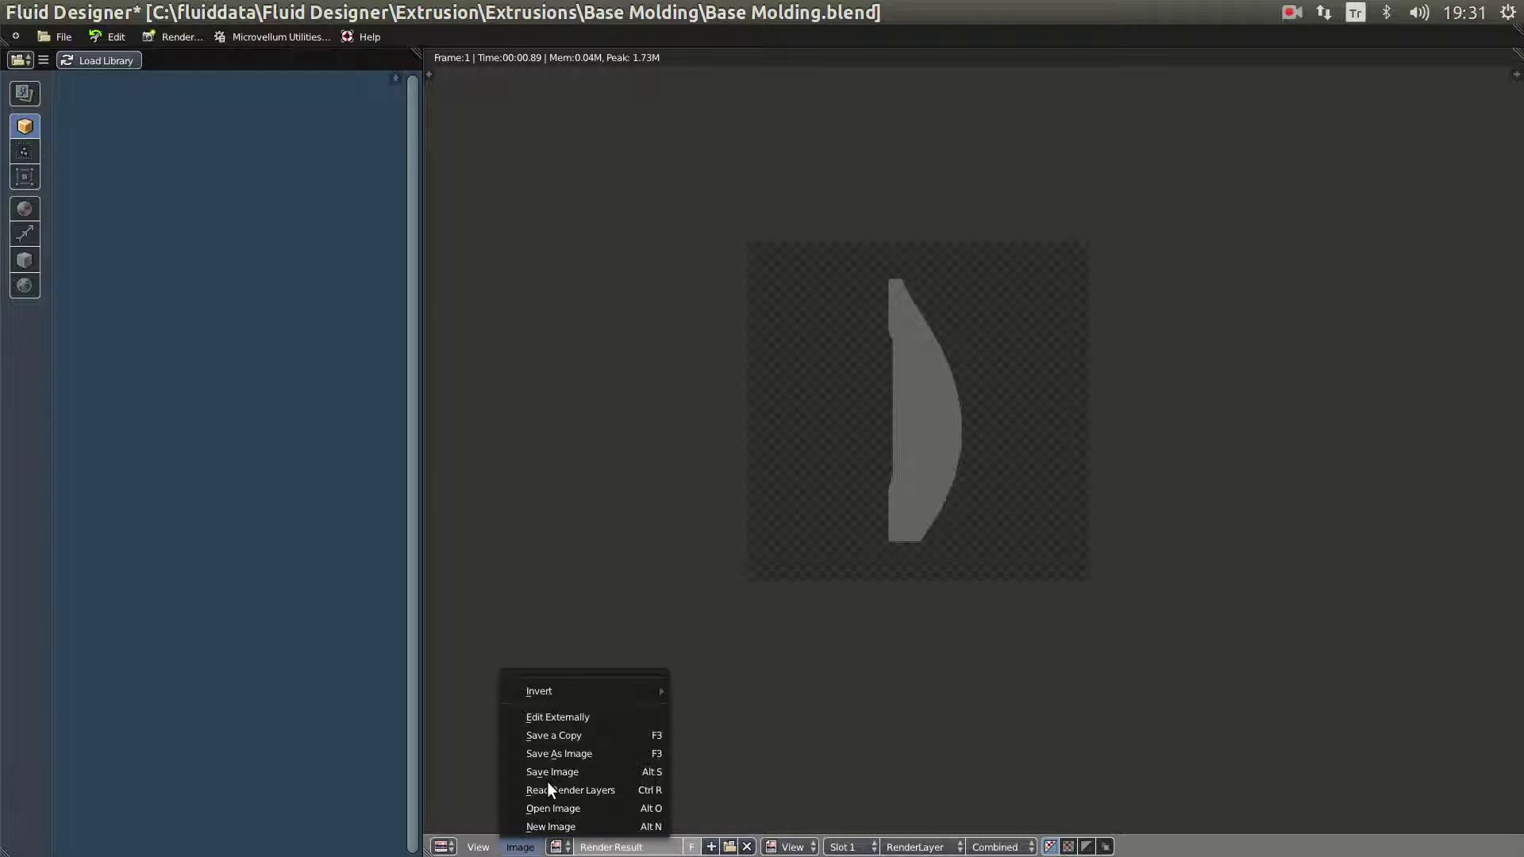
left_click(560, 754)
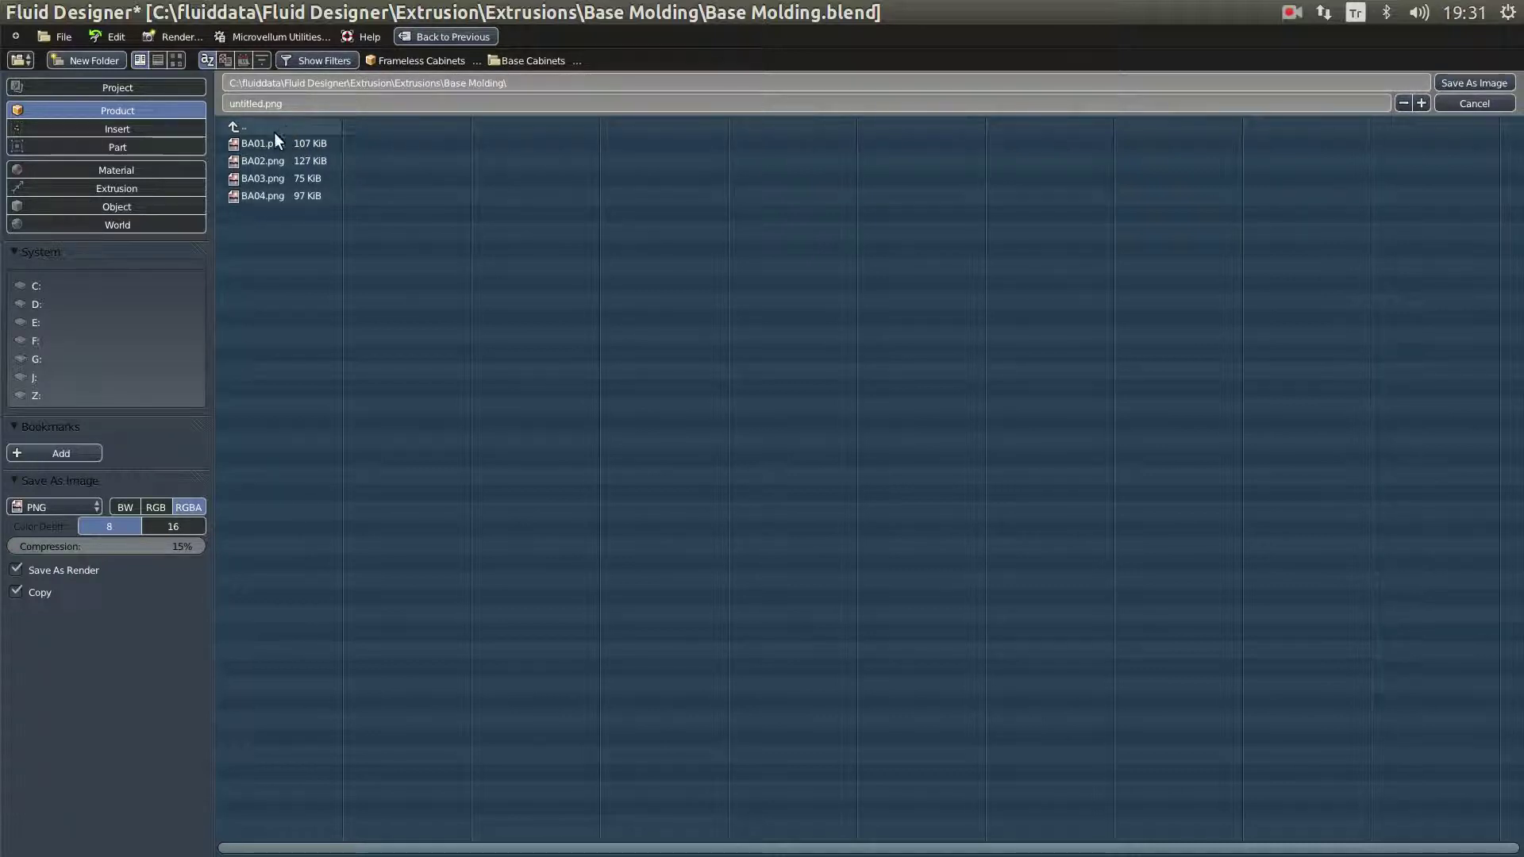
left_click(252, 194)
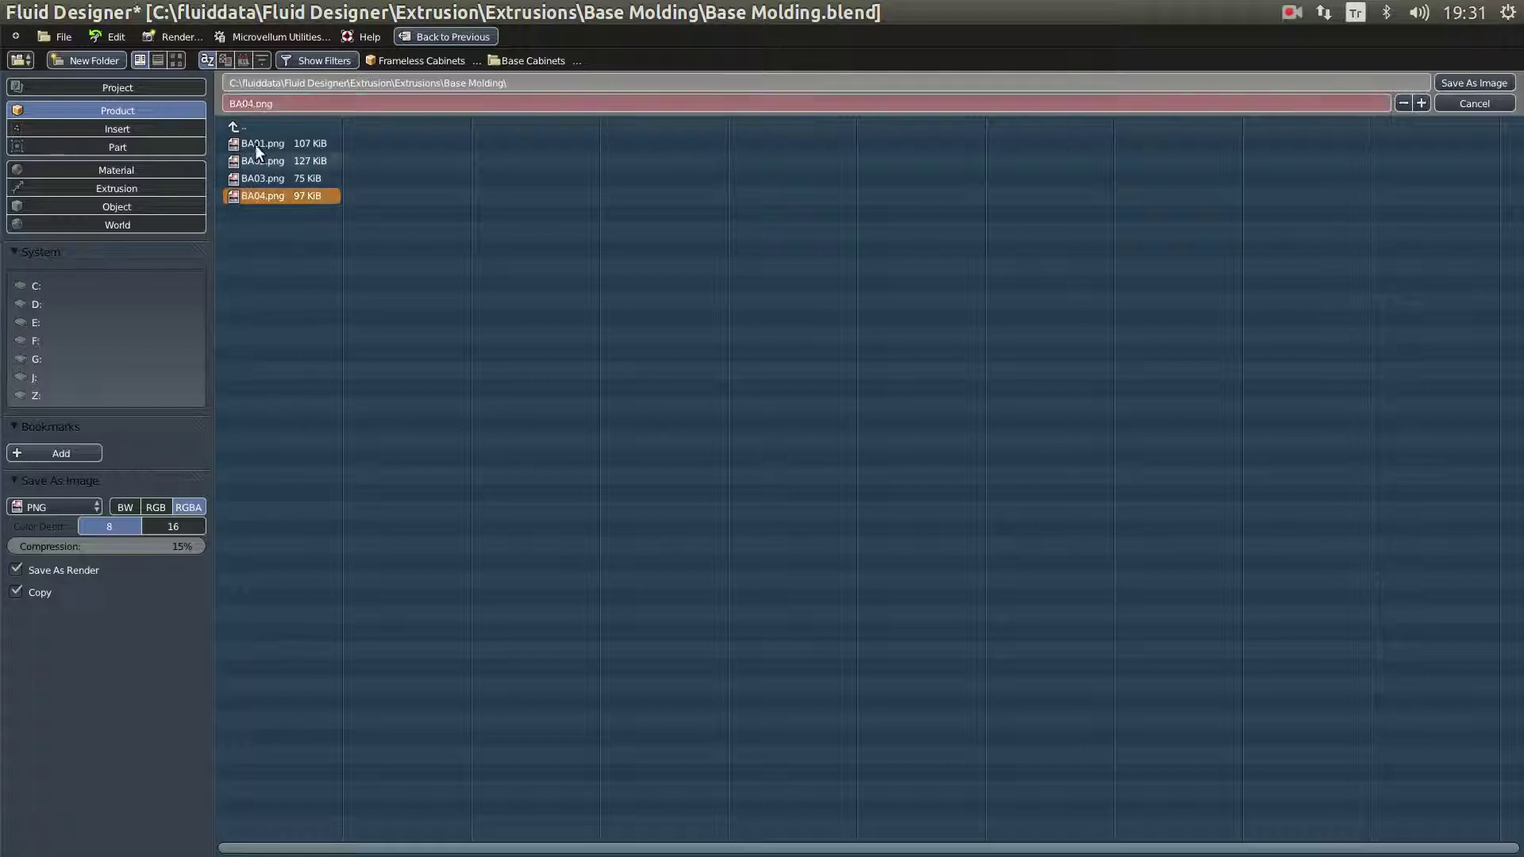
left_click(251, 103)
type("5")
key("Delete")
key("Return")
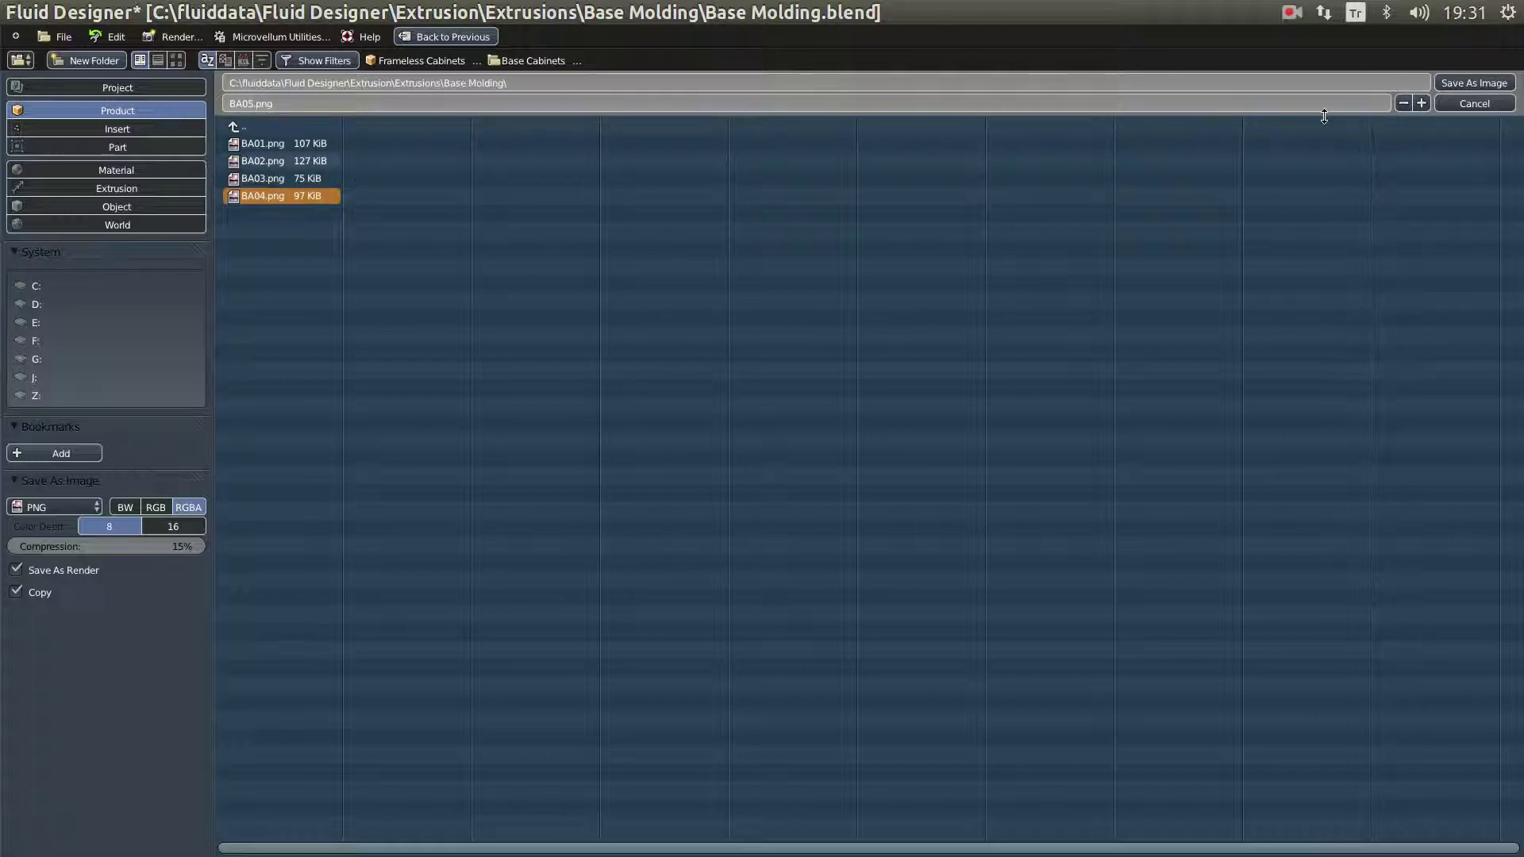
left_click(1455, 83)
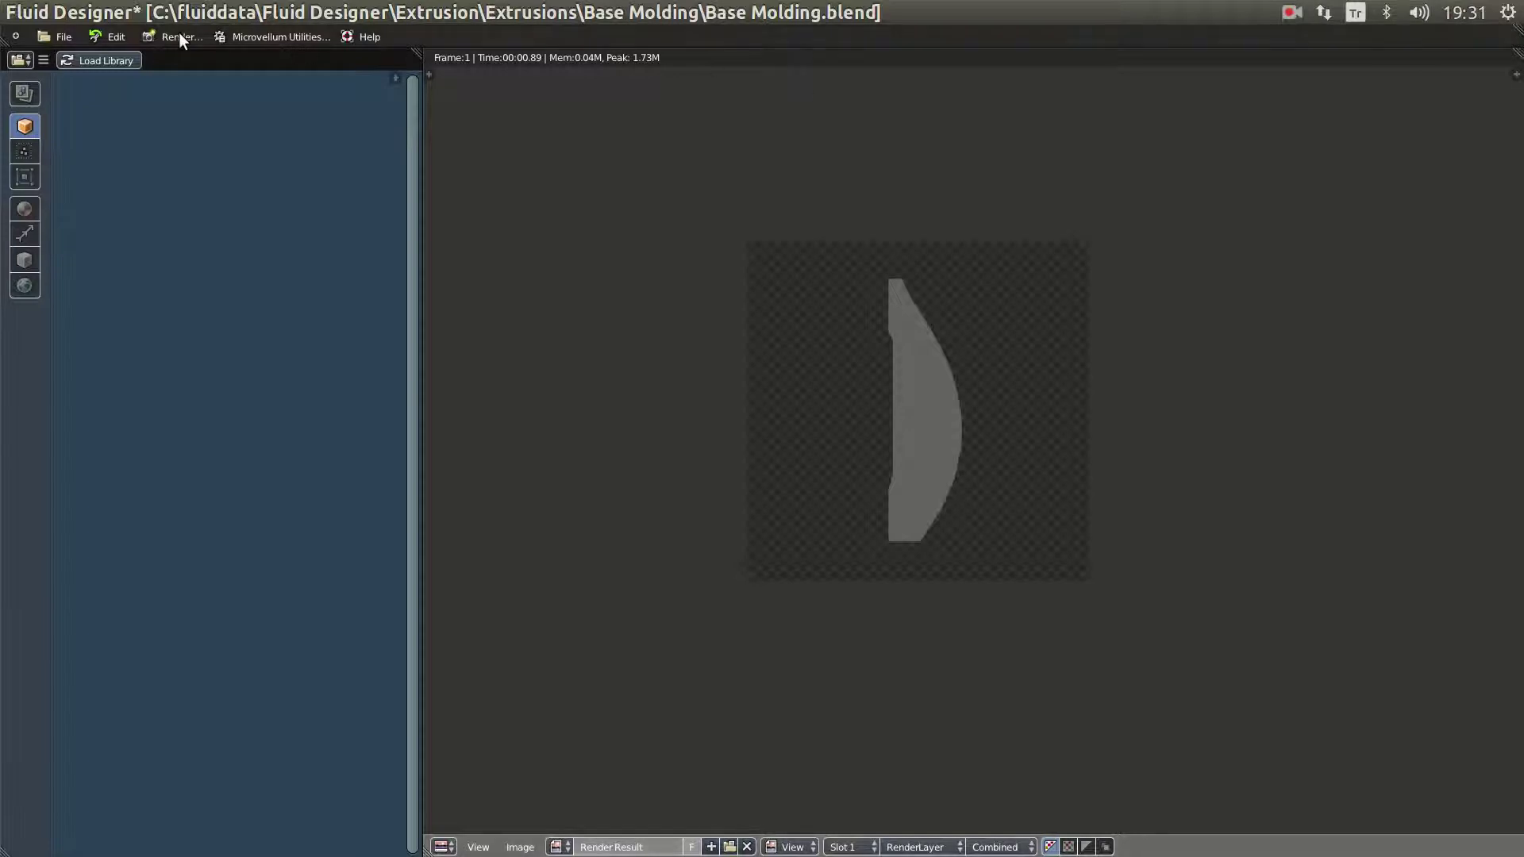
key("Escape")
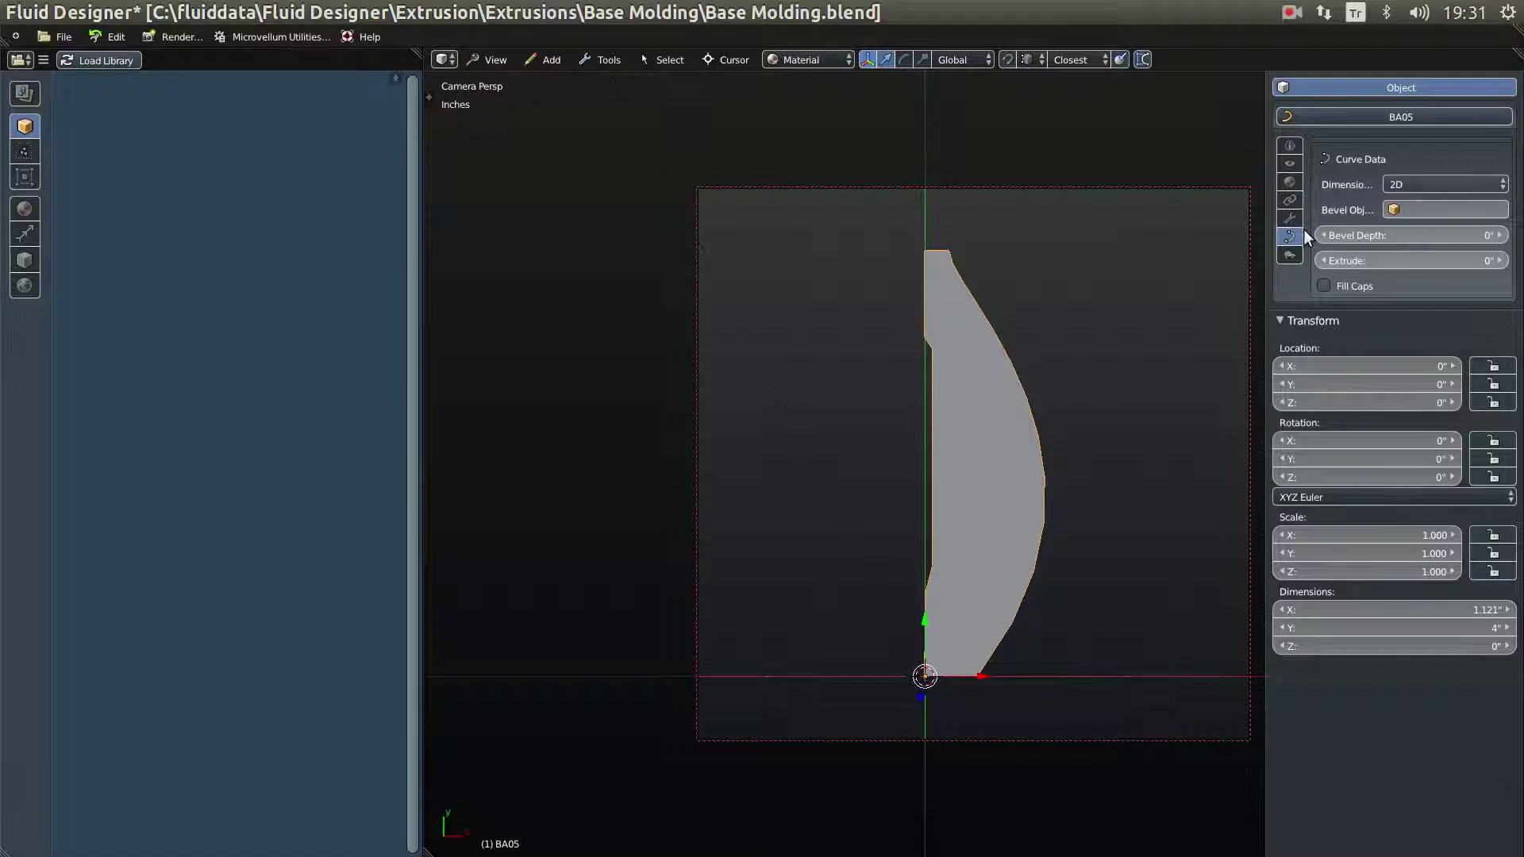
Step: Start a new project by reloading the start-up file
left_click(73, 39)
left_click(78, 60)
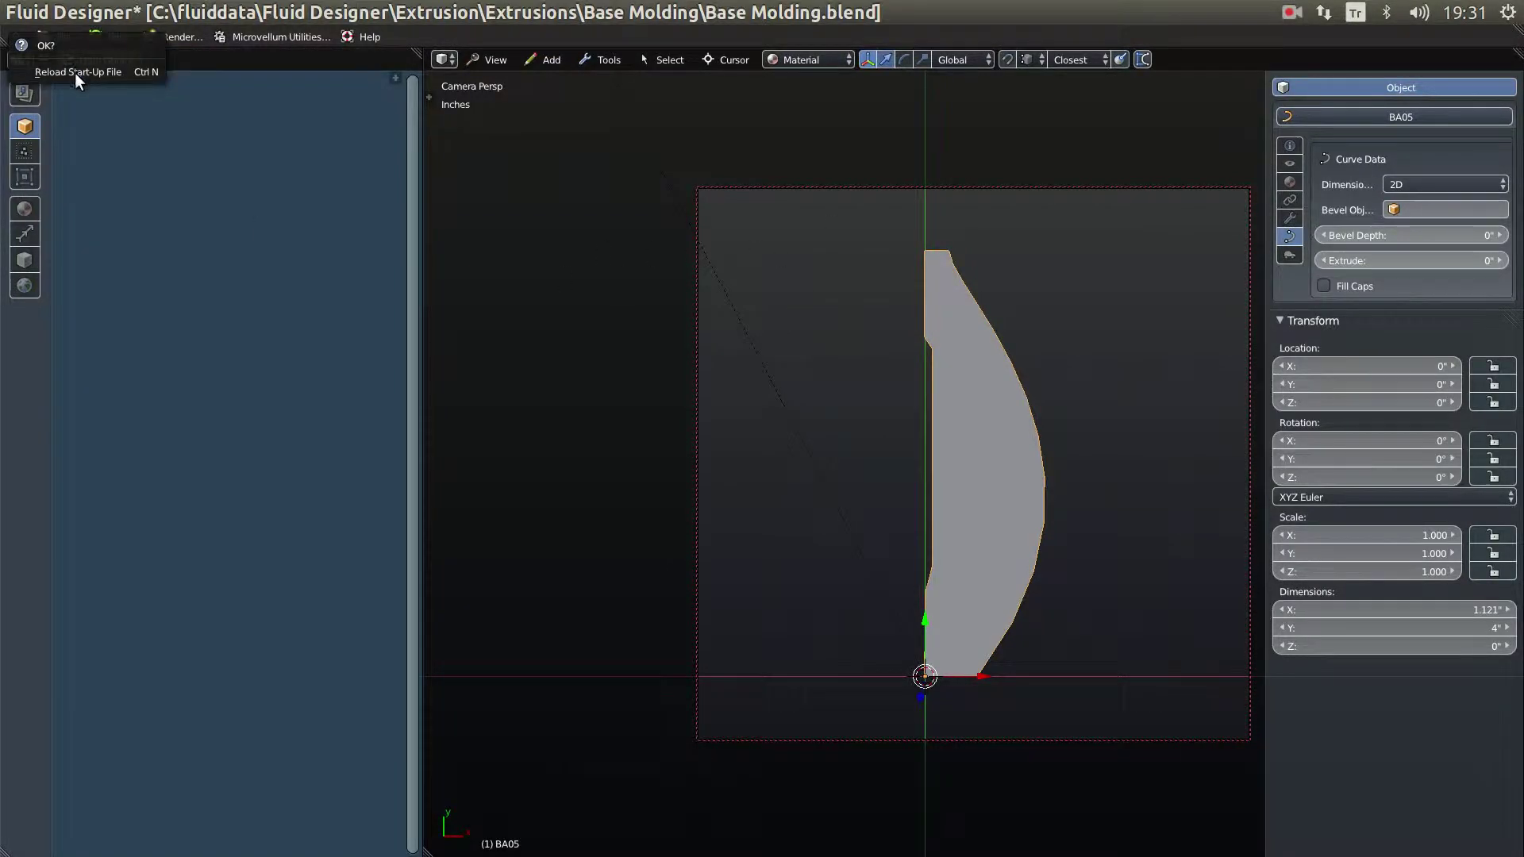
left_click(75, 73)
Step: Draw one wall from the scene origin and create a floor plane in front of it
middle_click_drag(626, 355, 786, 464)
key("shift+a")
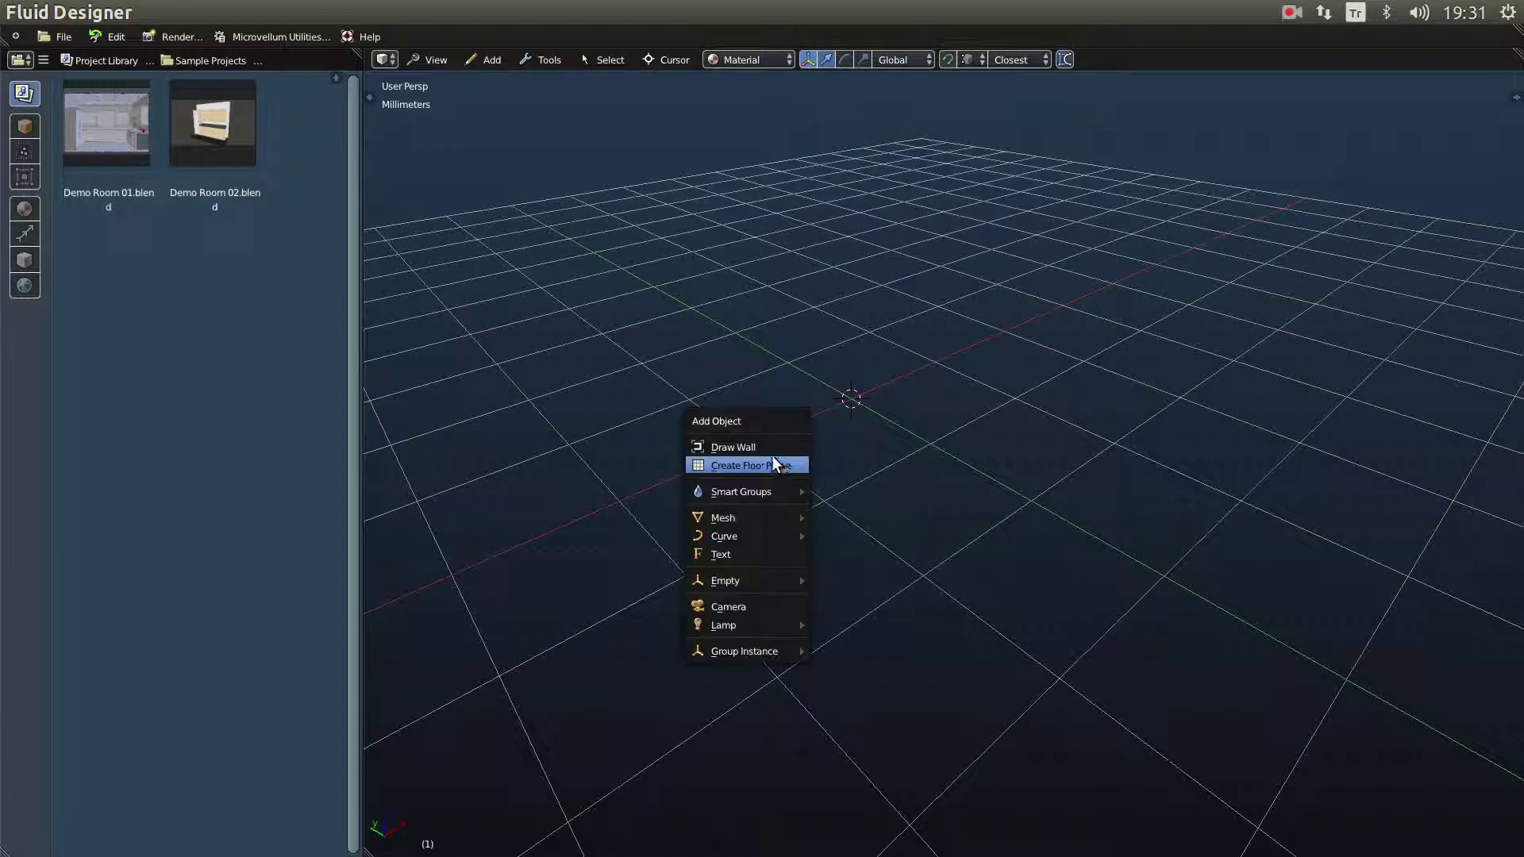
left_click(769, 442)
left_click(797, 540)
mouse_move(794, 545)
middle_mouse_down()
mouse_move(943, 593)
mouse_move(962, 464)
mouse_move(946, 464)
mouse_move(935, 523)
mouse_move(966, 502)
mouse_move(936, 532)
middle_mouse_up()
key("shift+a")
left_click(936, 484)
Step: Apply the Hardwood Arrow Cherry material from the Interior Materials Flooring category to the floor plane
left_click(25, 208)
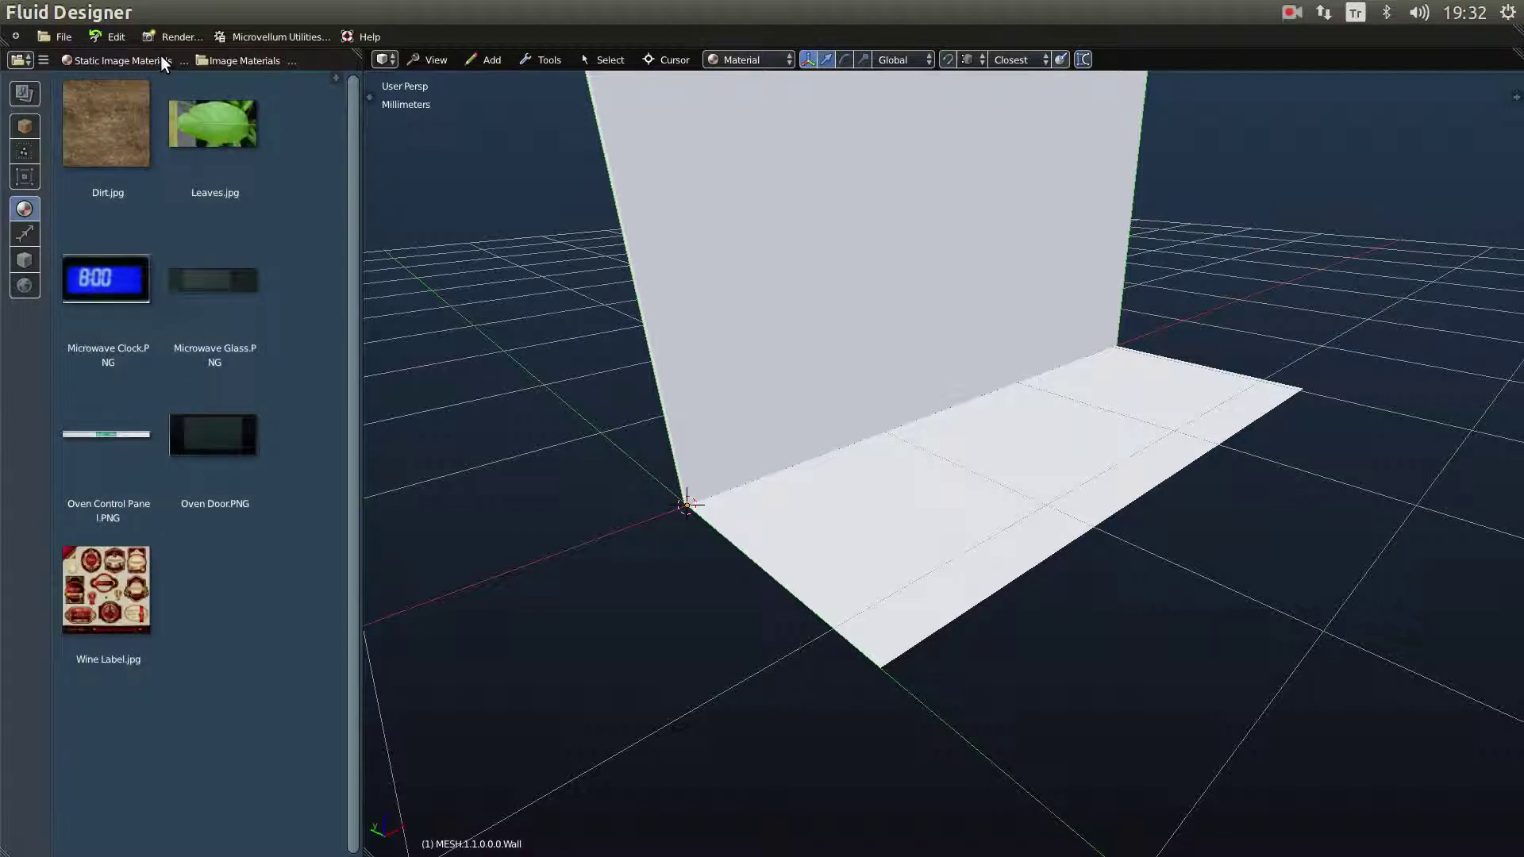
left_click(159, 61)
left_click(154, 118)
left_click(231, 60)
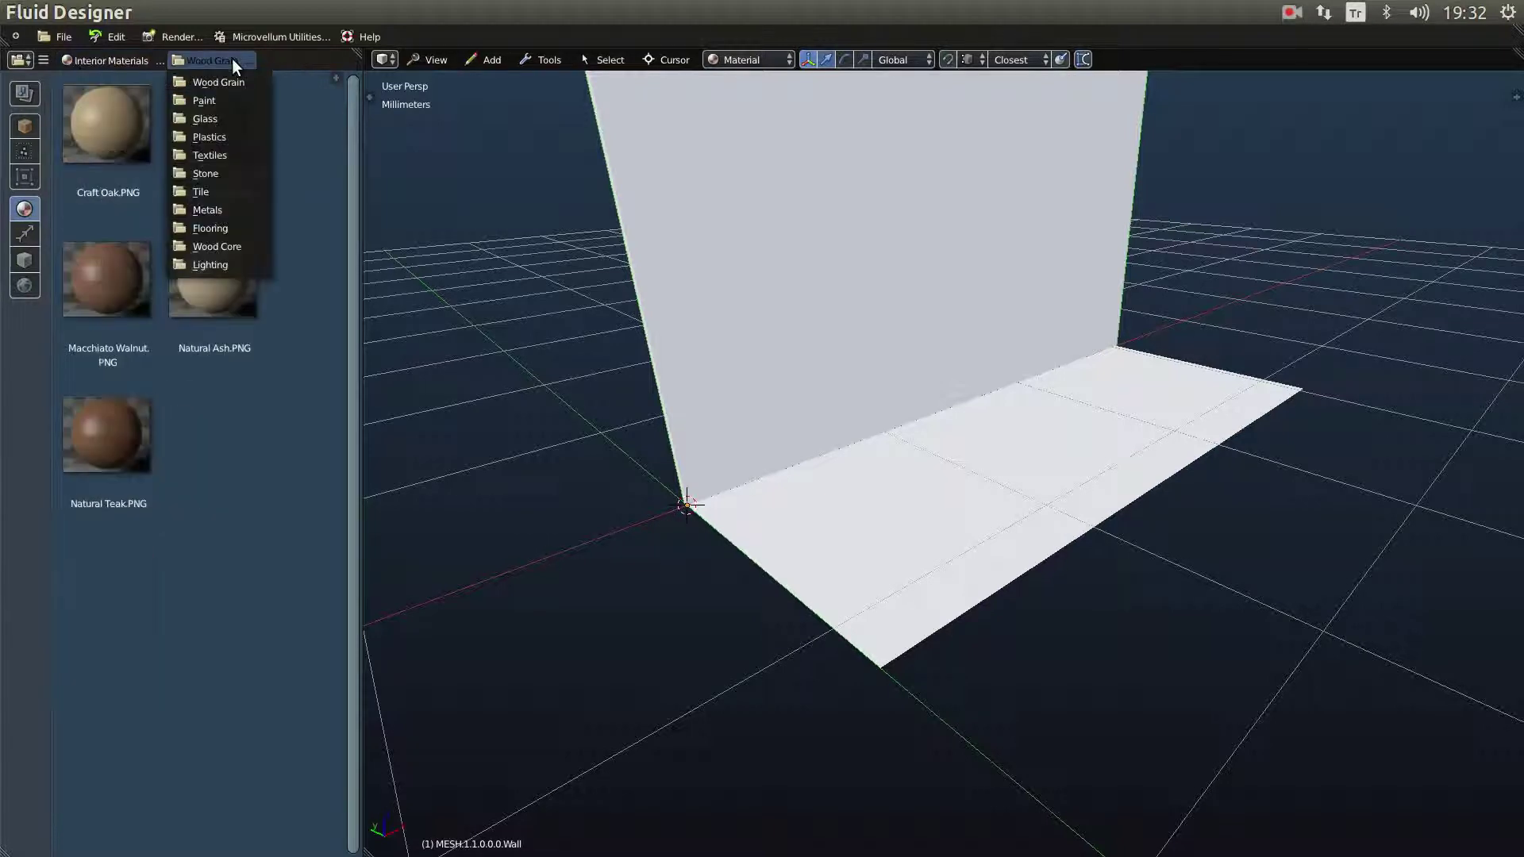
left_click(216, 226)
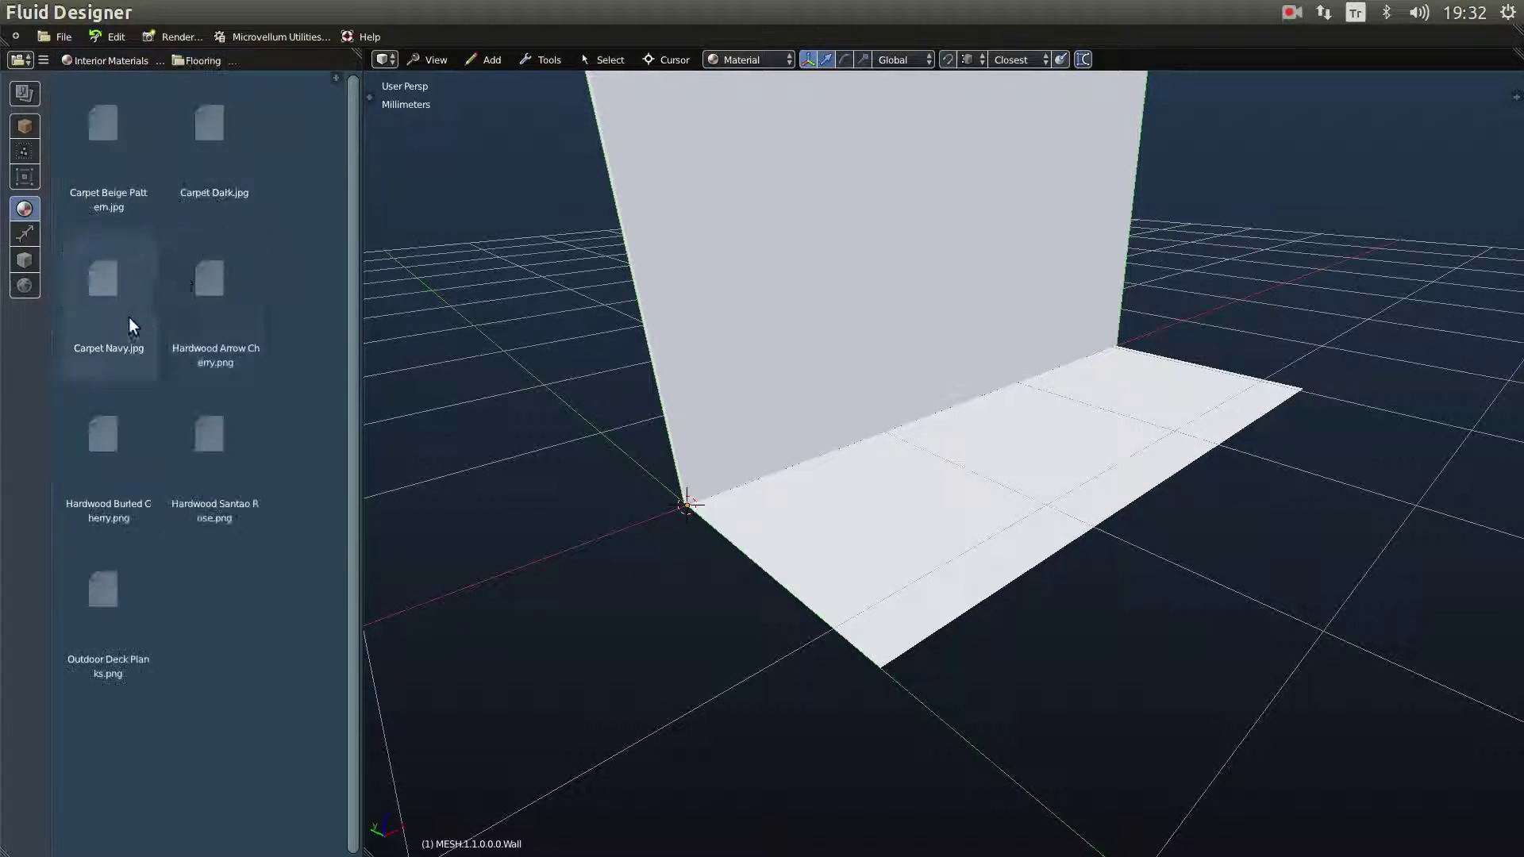
left_click_drag(224, 288, 841, 498)
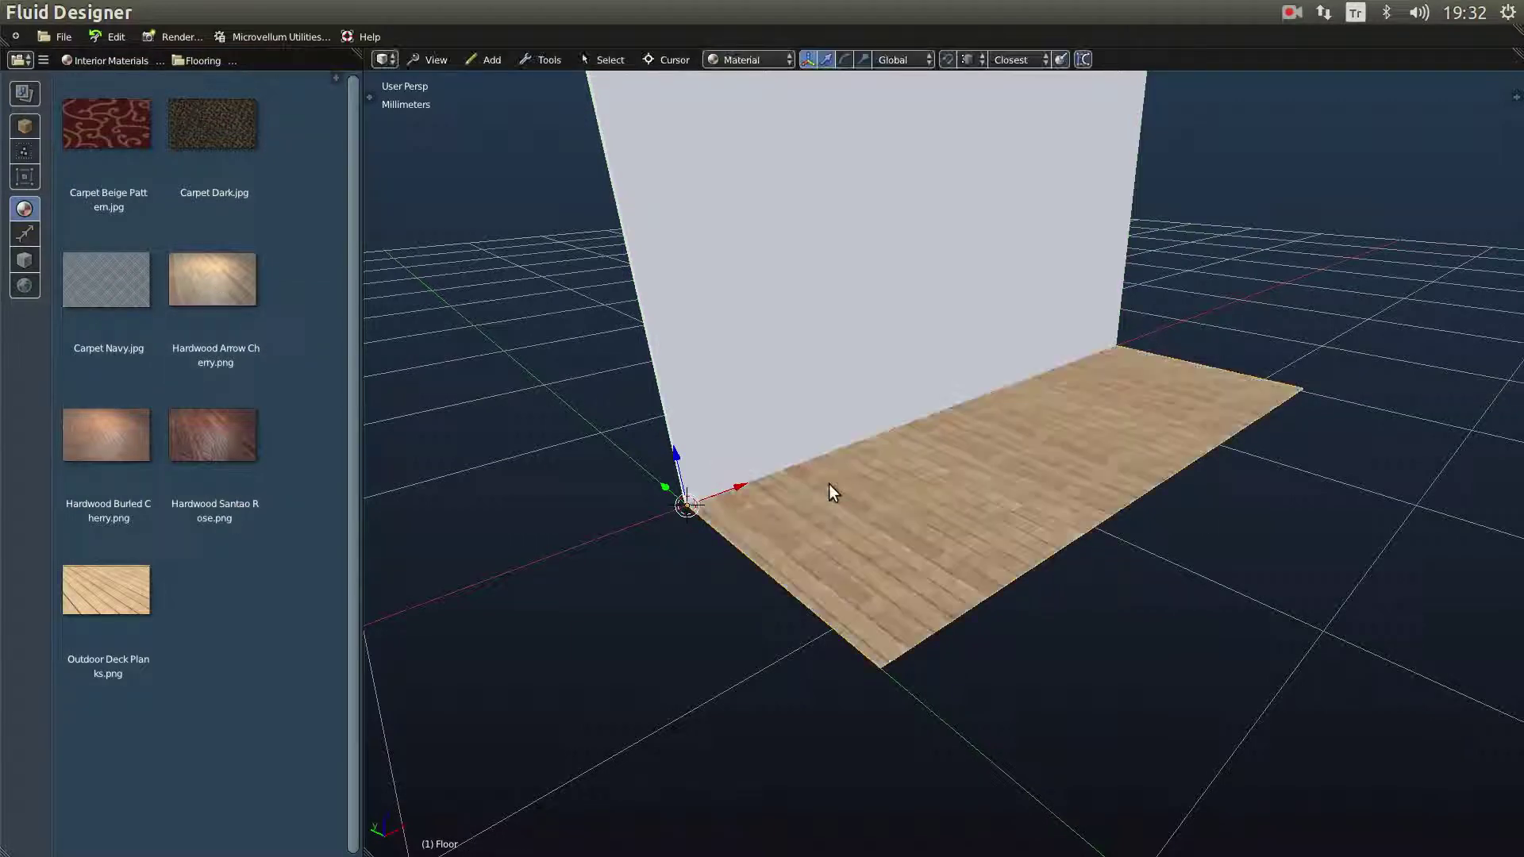
Step: Apply the Translucent material from the Interior Materials Plastics category to the wall
scroll(829, 484, "up", 2)
left_click(192, 59)
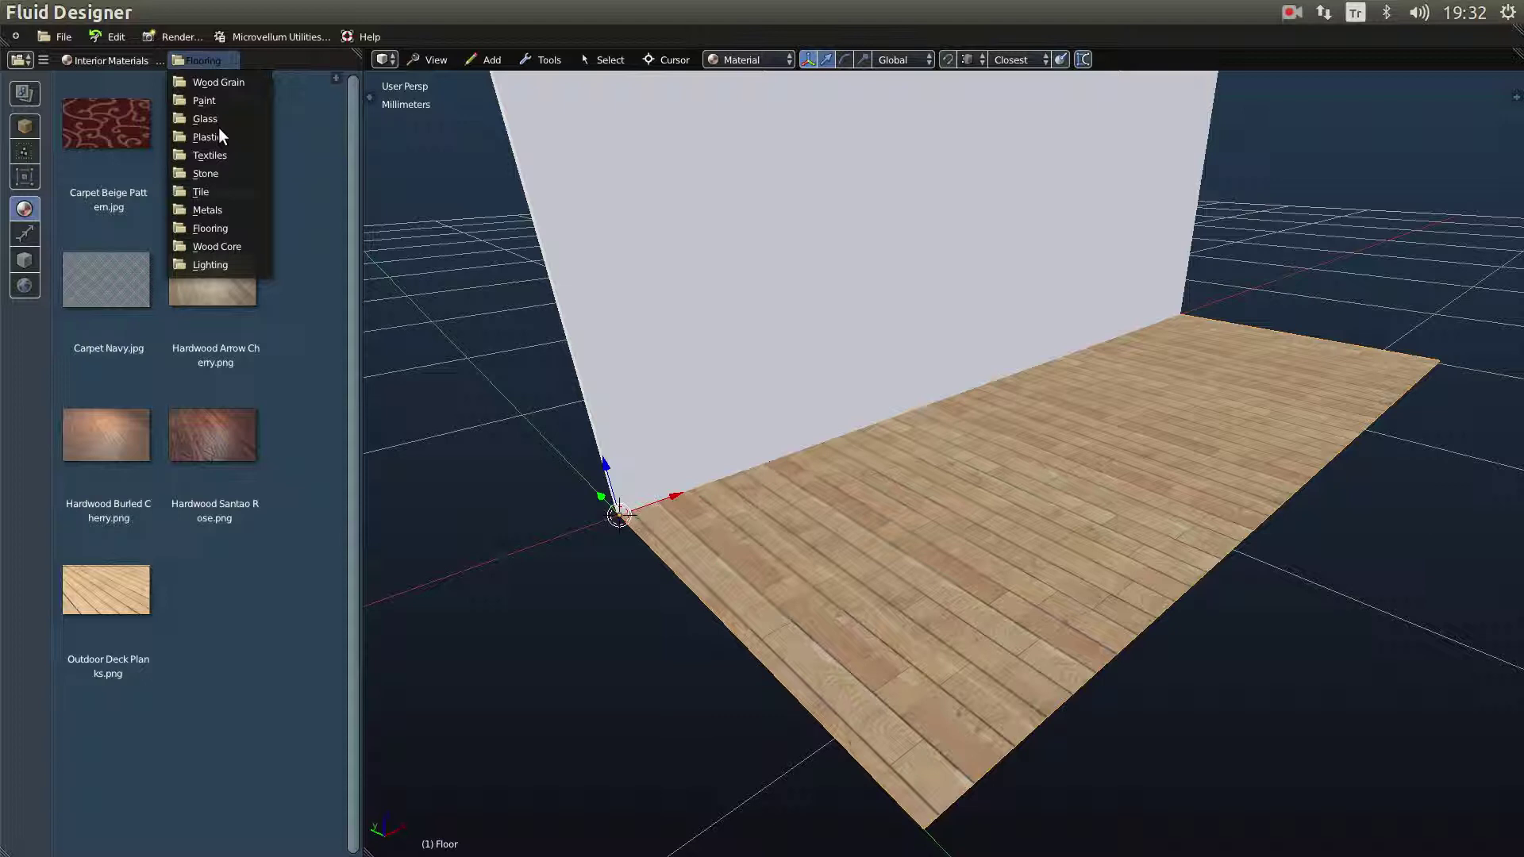
left_click(216, 135)
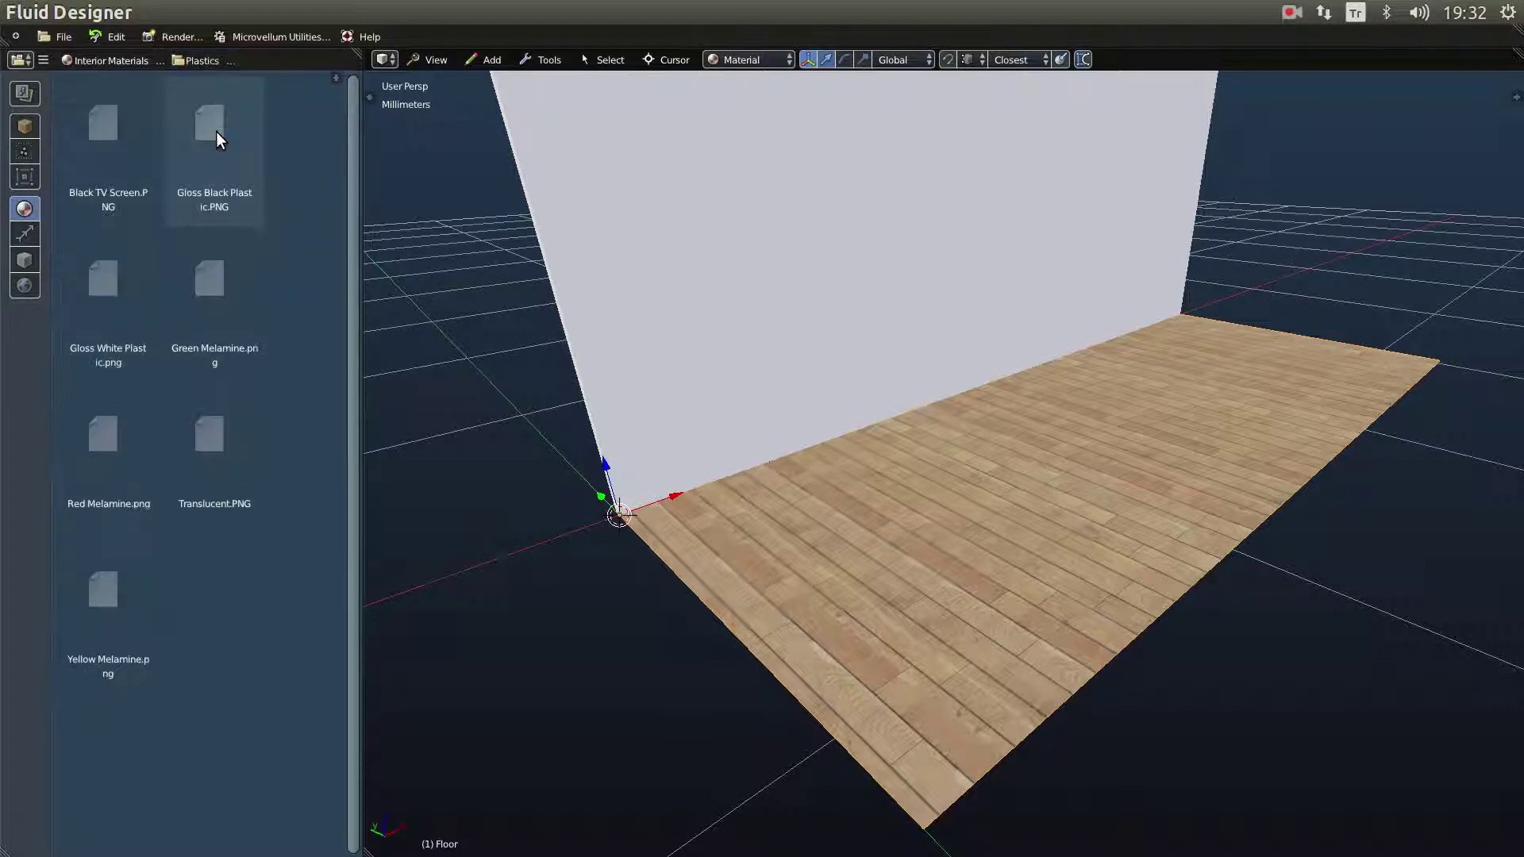
left_click_drag(214, 459, 672, 286)
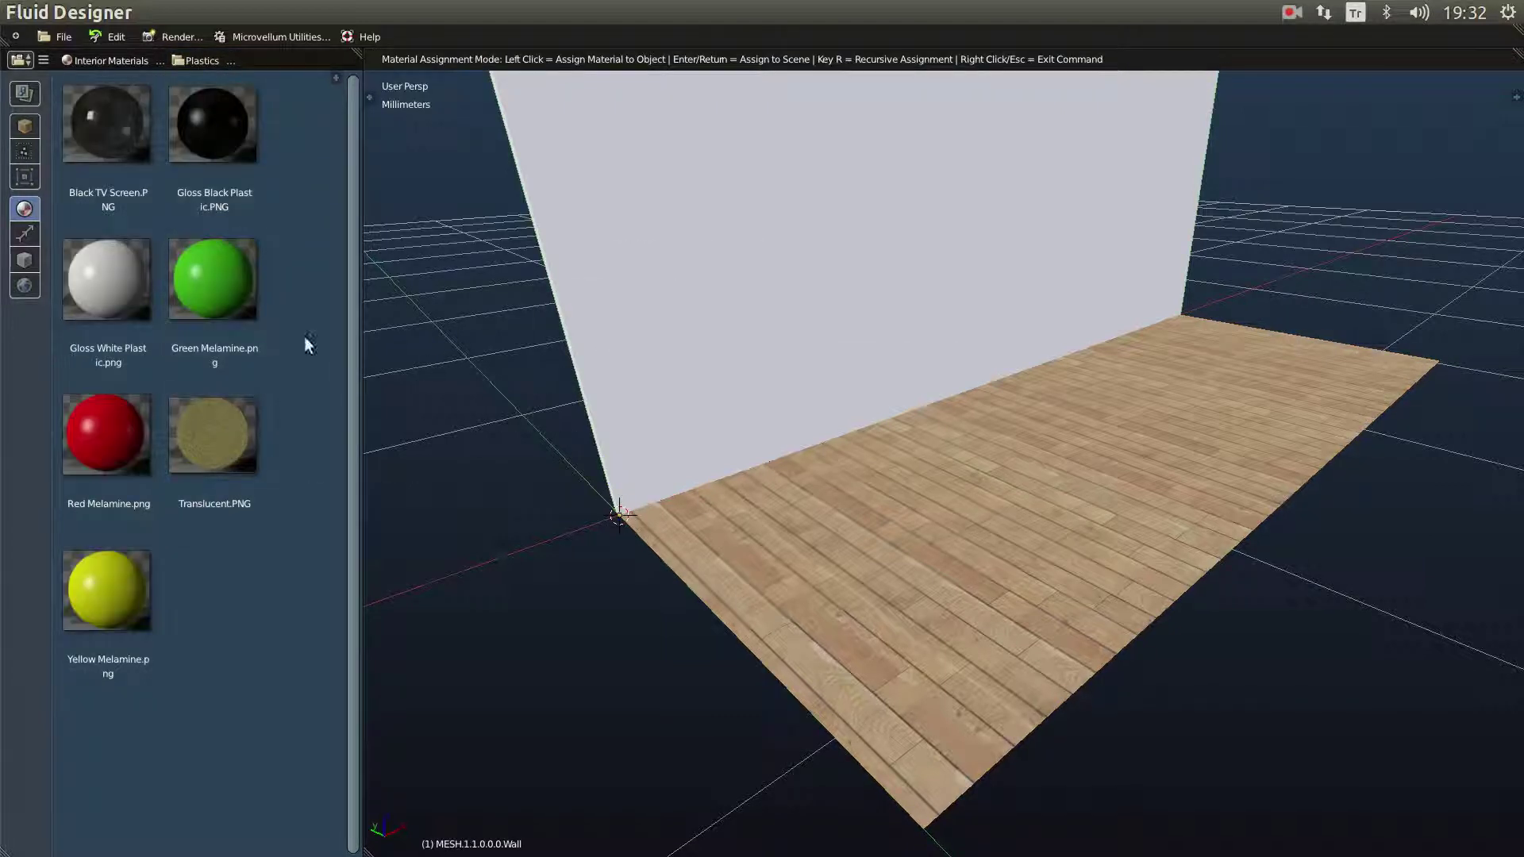
Step: Add the BA05 extrusion profile to the wall as a base molding
left_click(26, 235)
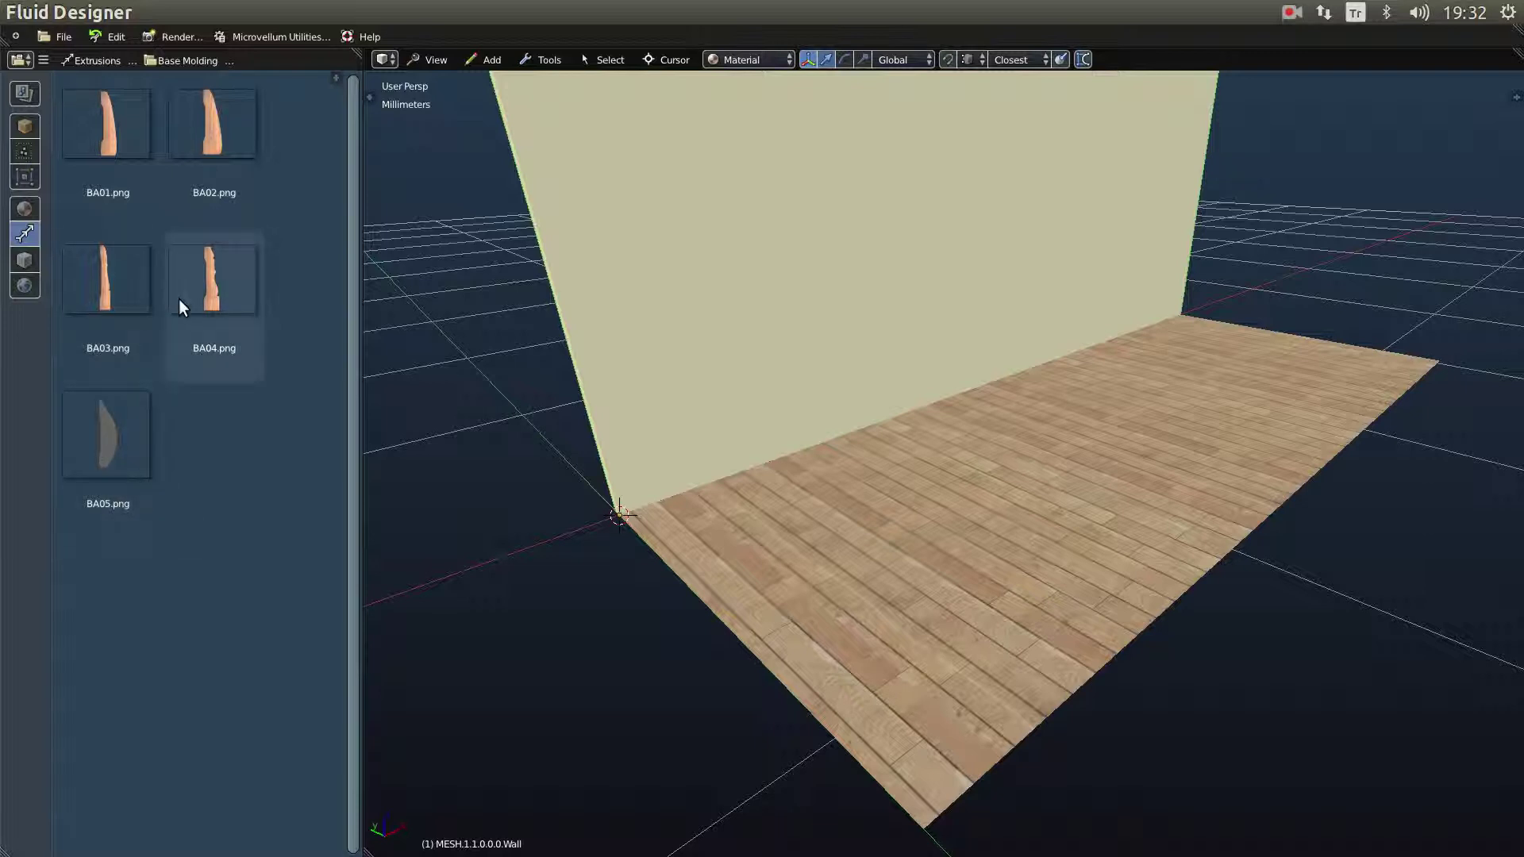
left_click_drag(126, 444, 645, 375)
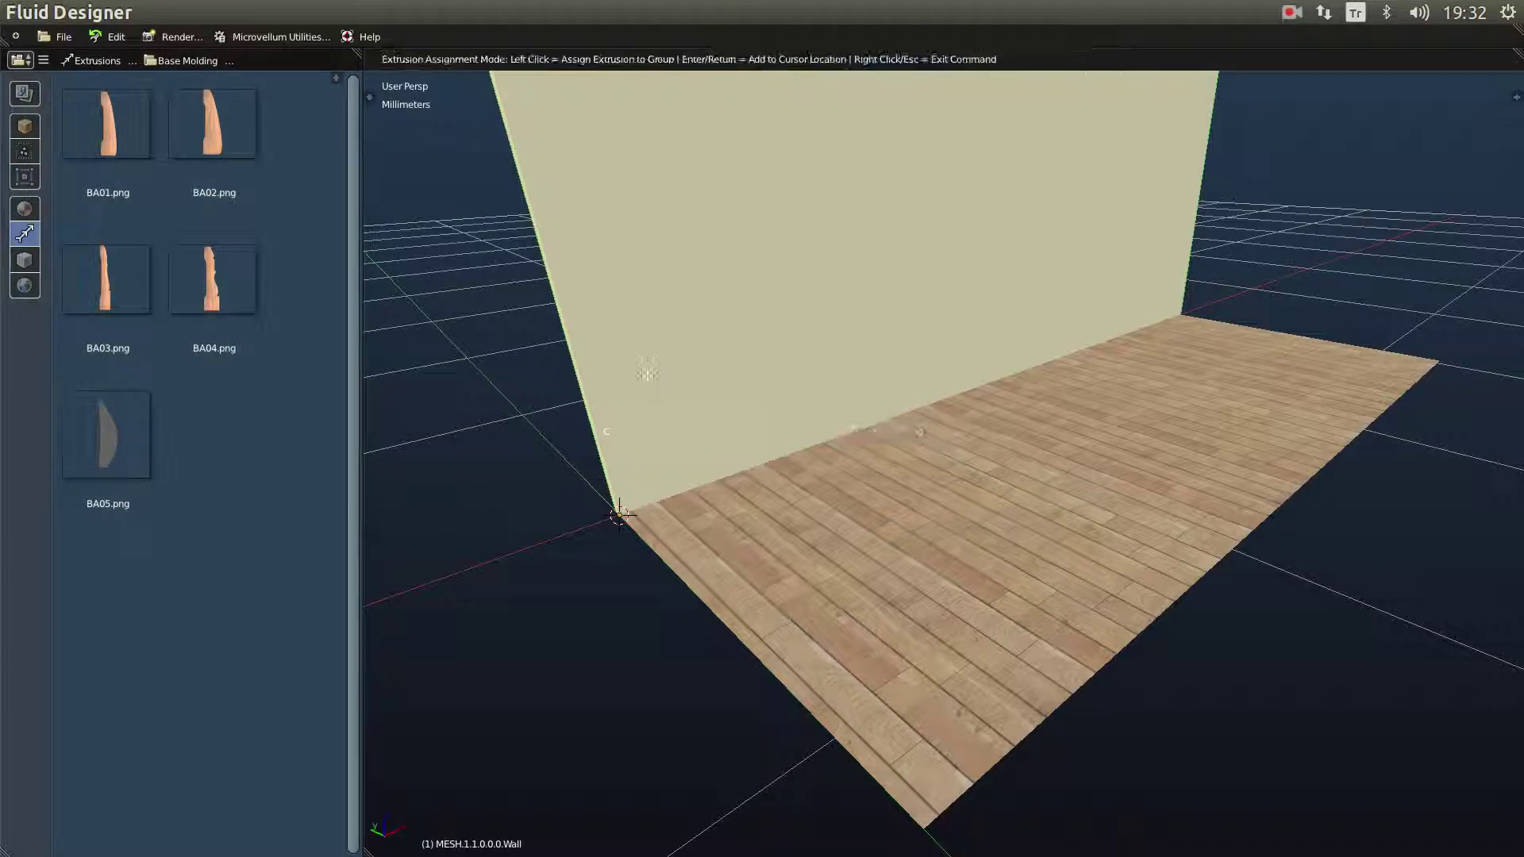
left_click(589, 497)
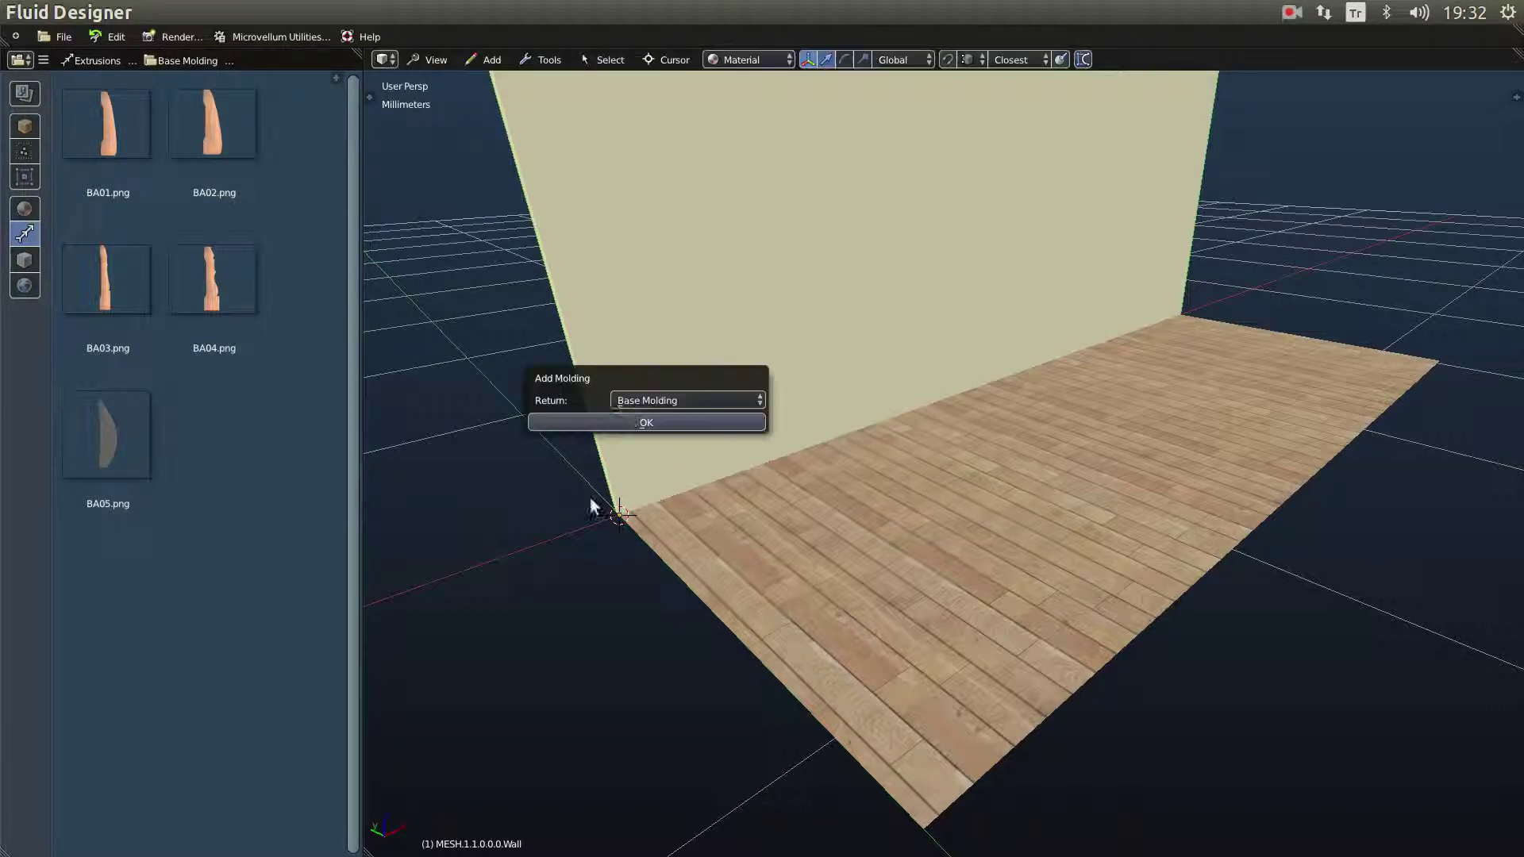
left_click(675, 421)
Step: Examine the base molding's end profile and its run along the wall from several angles
middle_click_drag(675, 429, 827, 528)
scroll(714, 548, "up", 4)
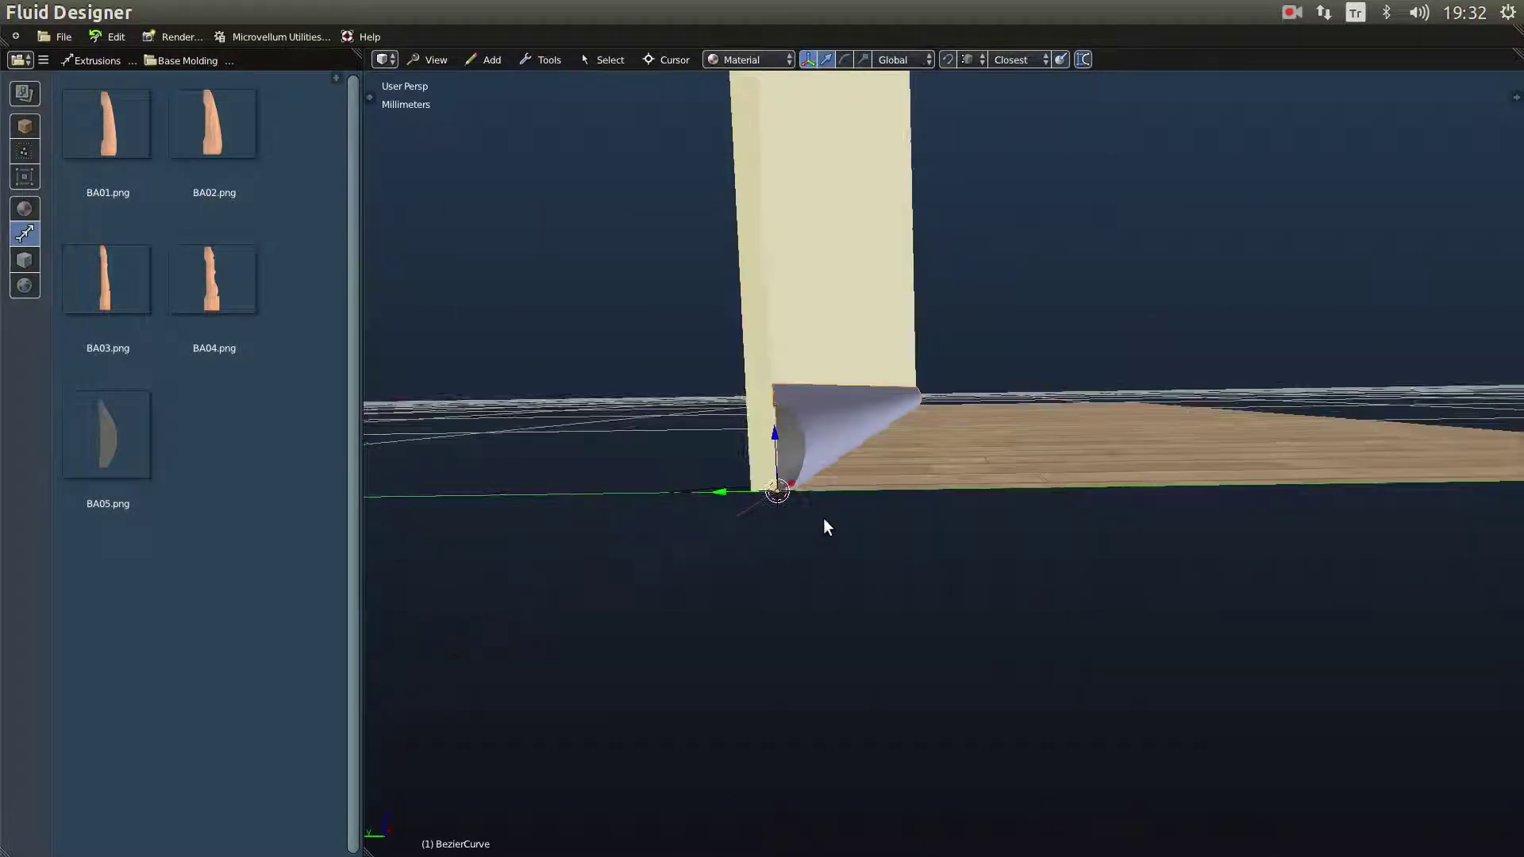
scroll(811, 525, "up", 1)
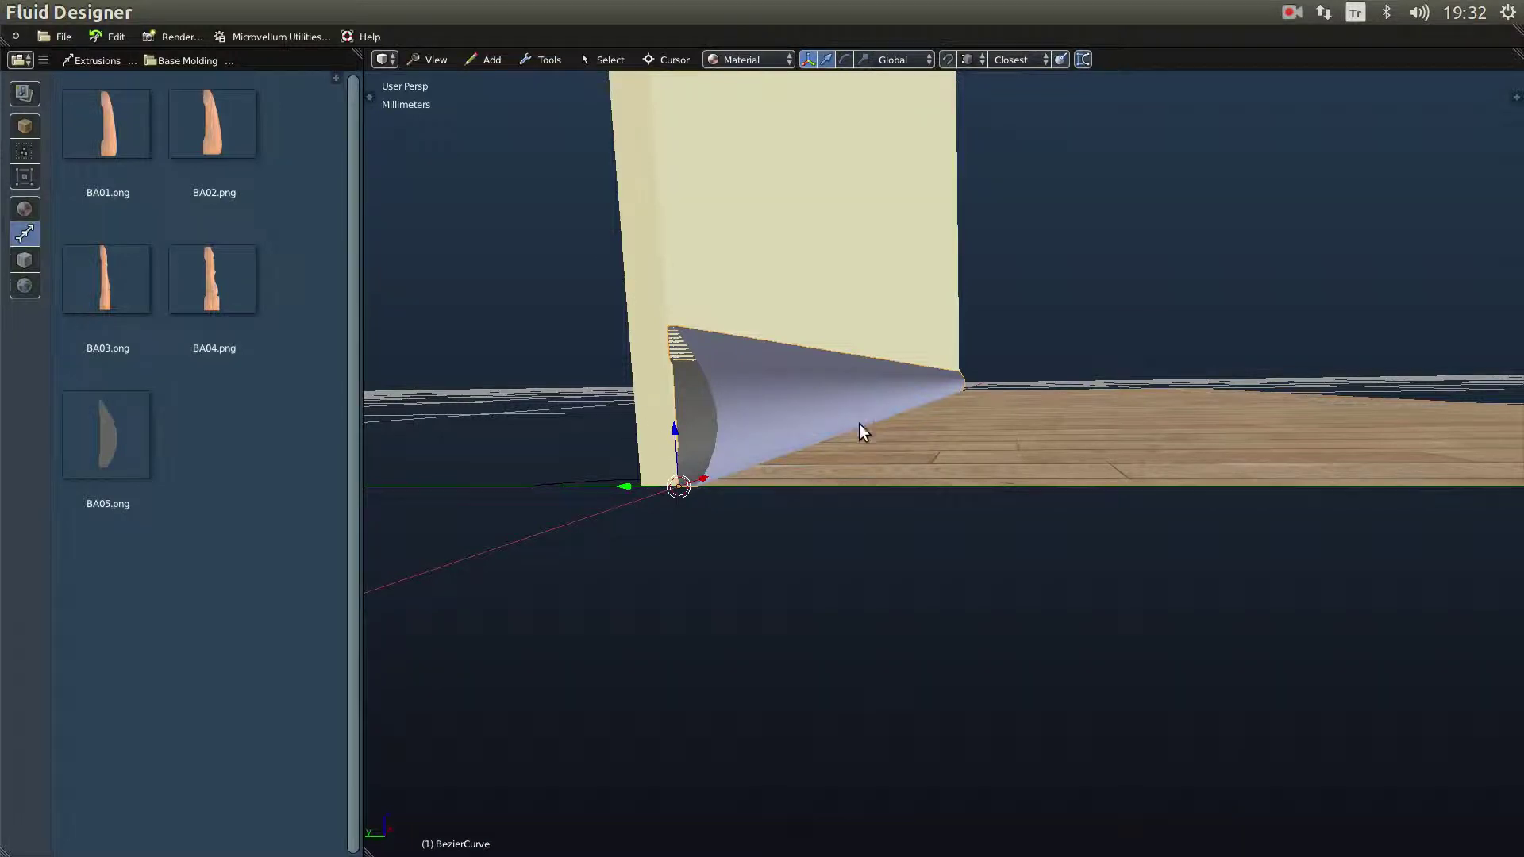
scroll(856, 416, "up", 5)
scroll(826, 452, "down", 5)
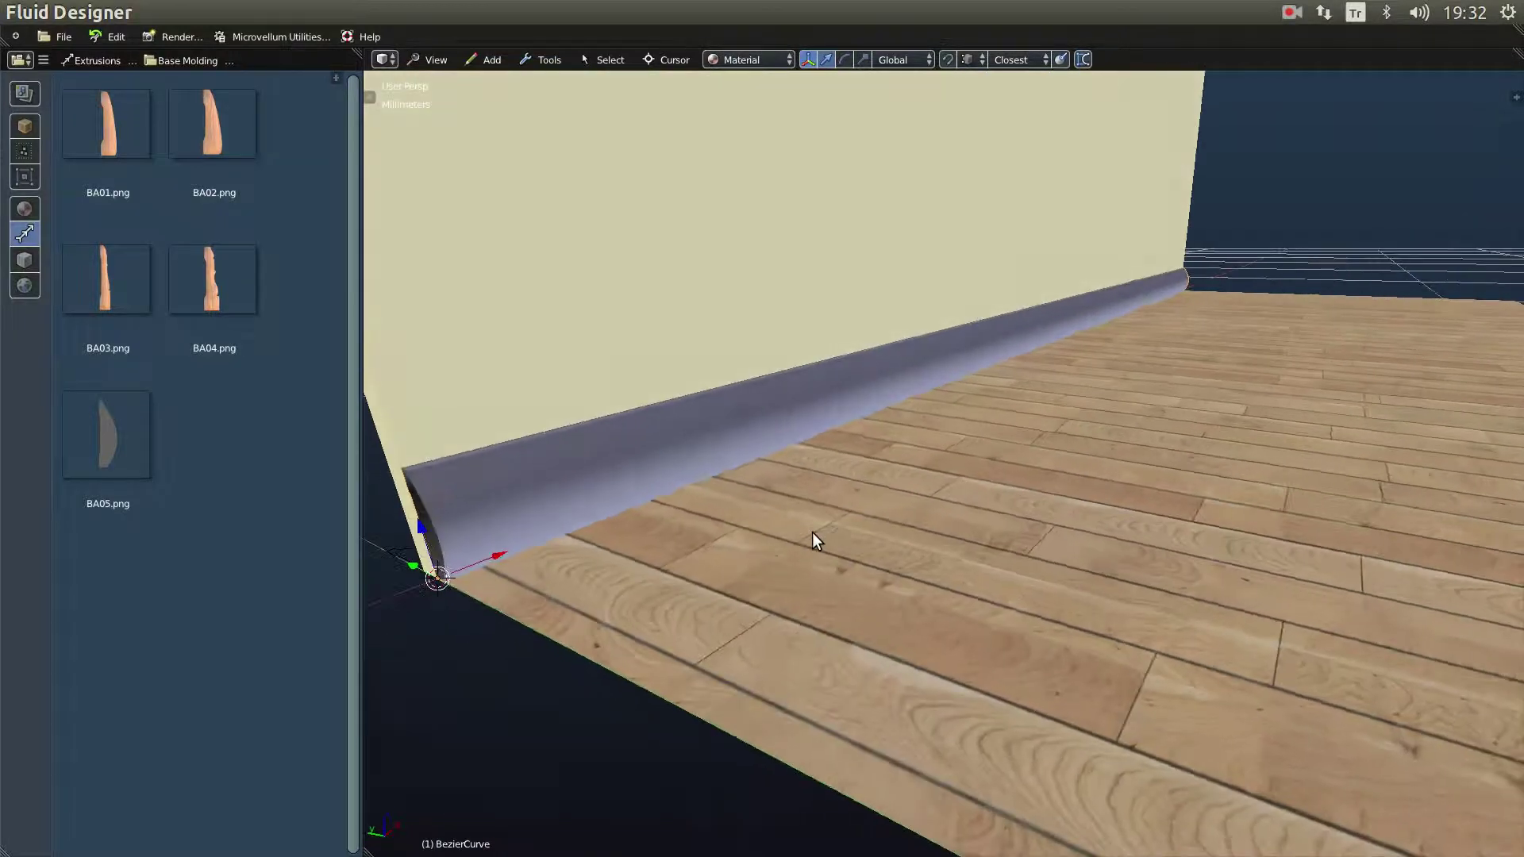
middle_click_drag(784, 543, 681, 527)
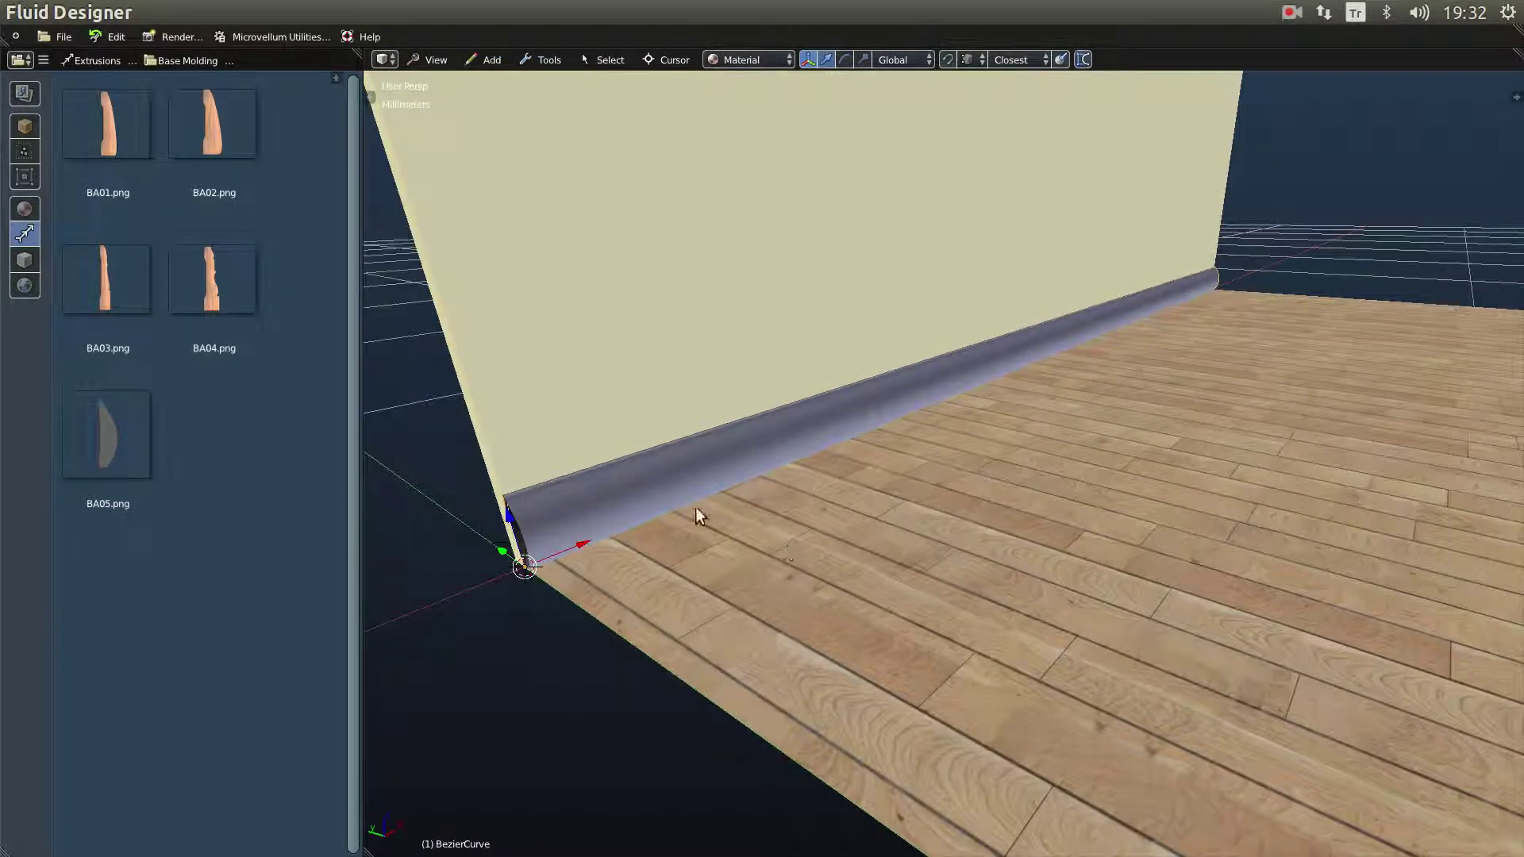
scroll(730, 526, "up", 1)
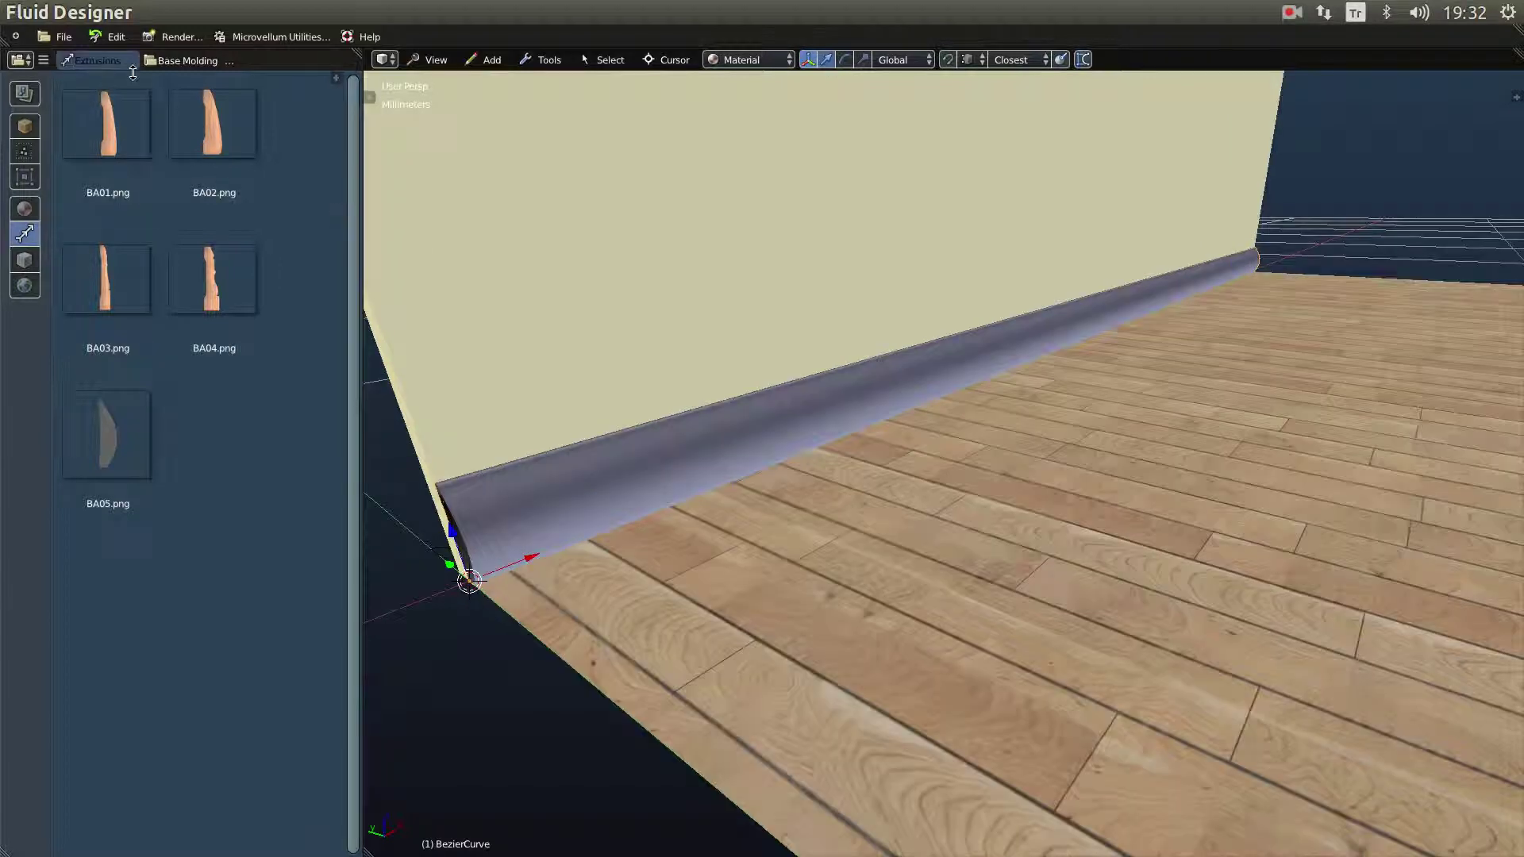
Step: Try to apply the Aluminum material from the Interior Materials Metals category to the base molding curve
left_click(25, 211)
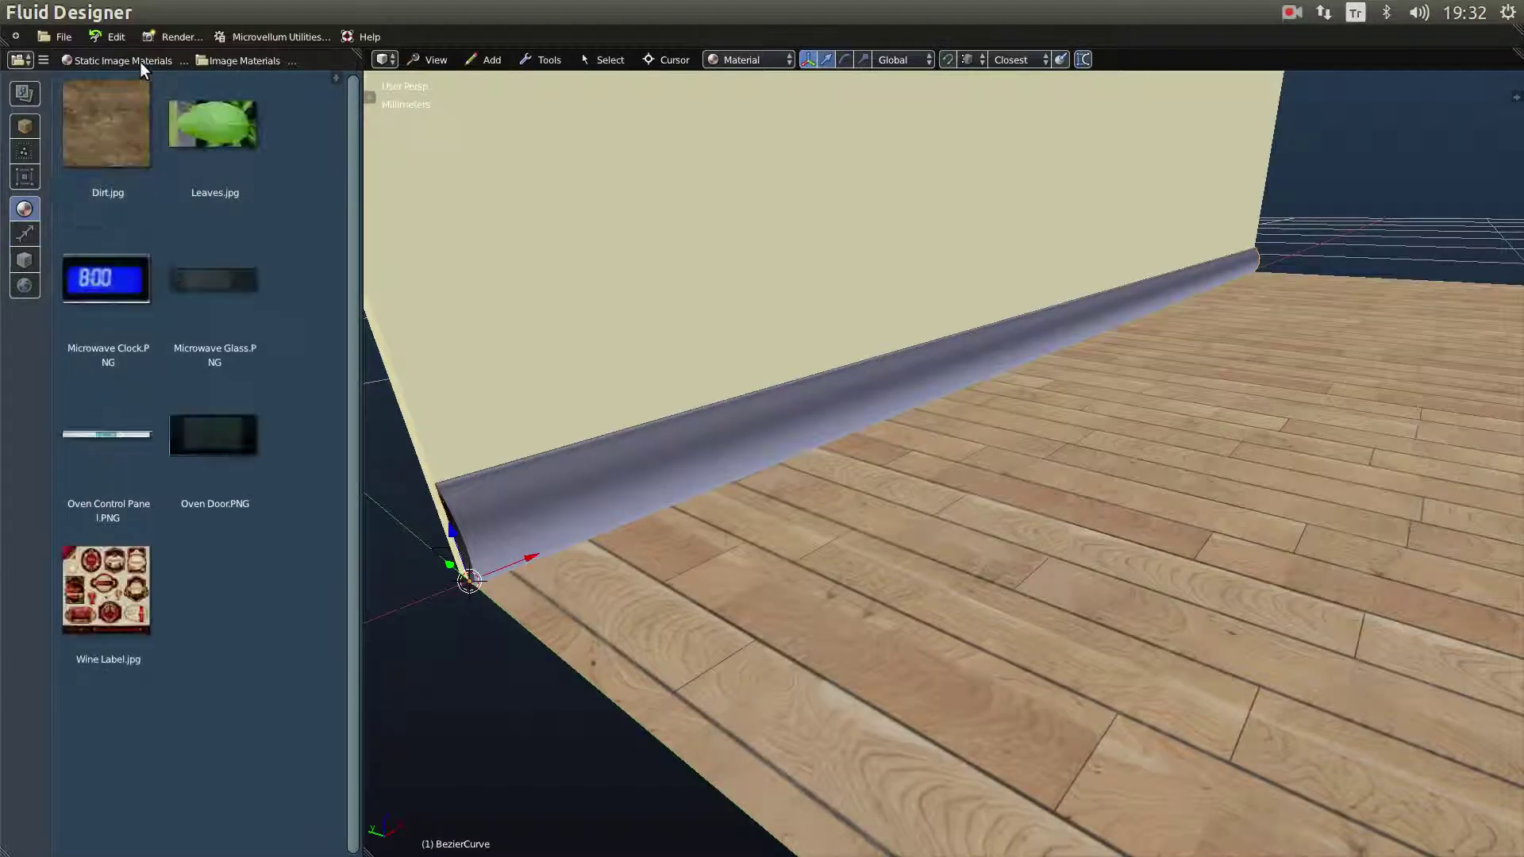
left_click(150, 60)
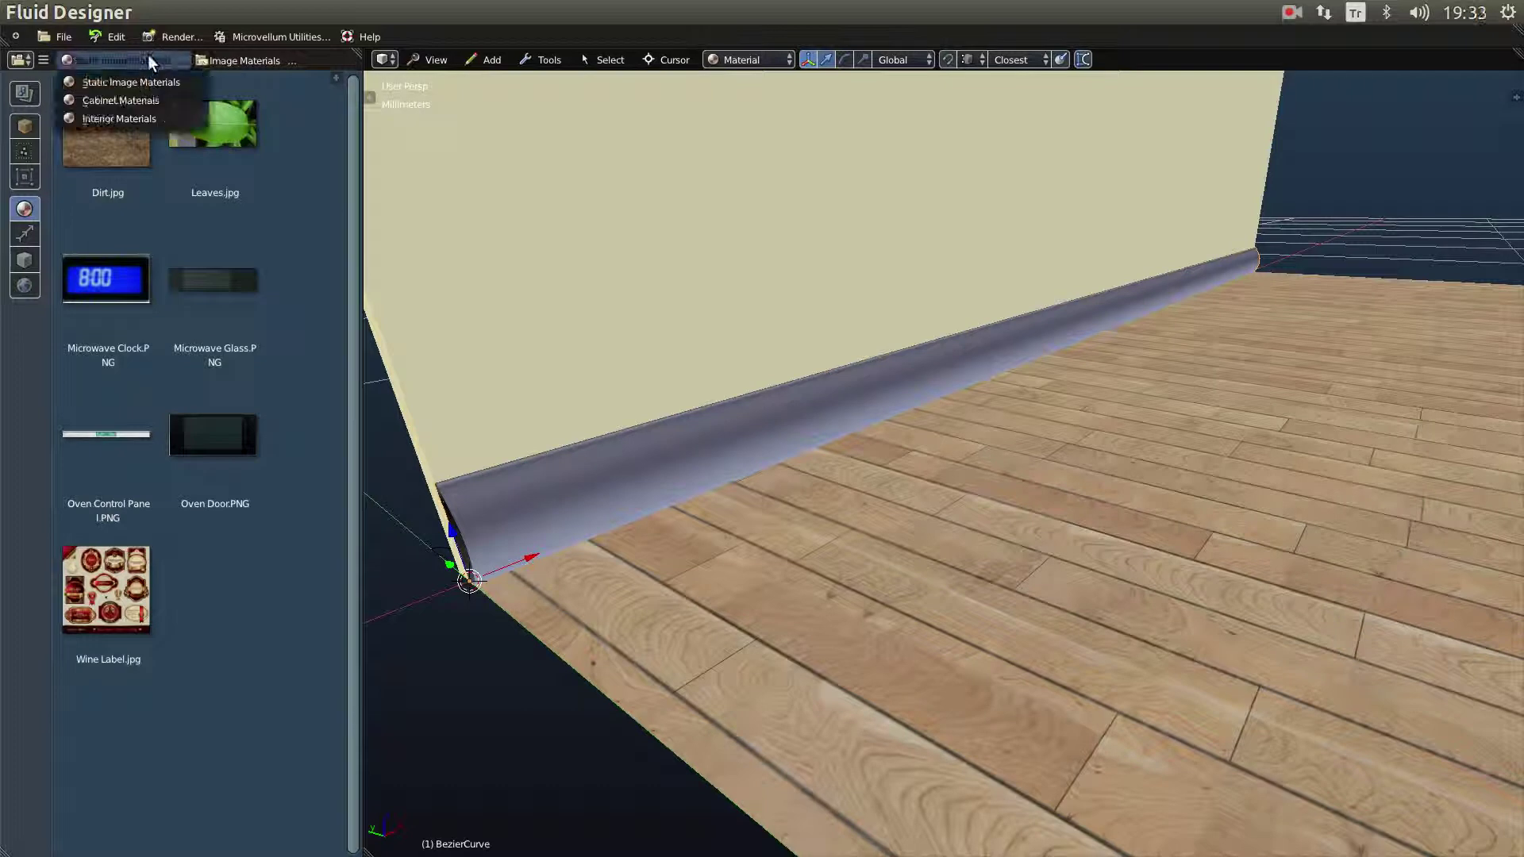
left_click(137, 119)
left_click(218, 60)
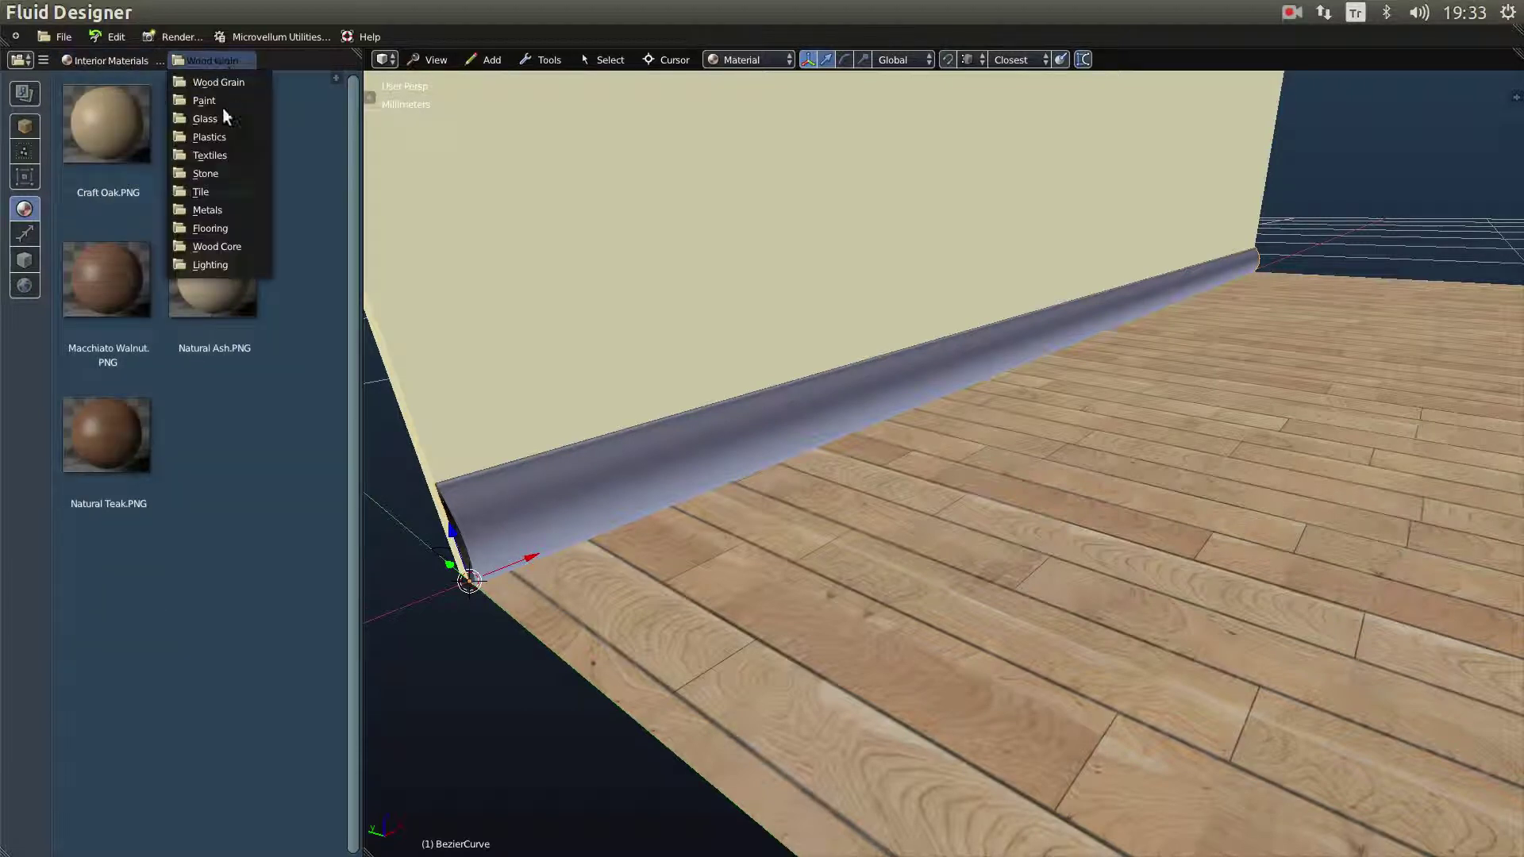
left_click(208, 210)
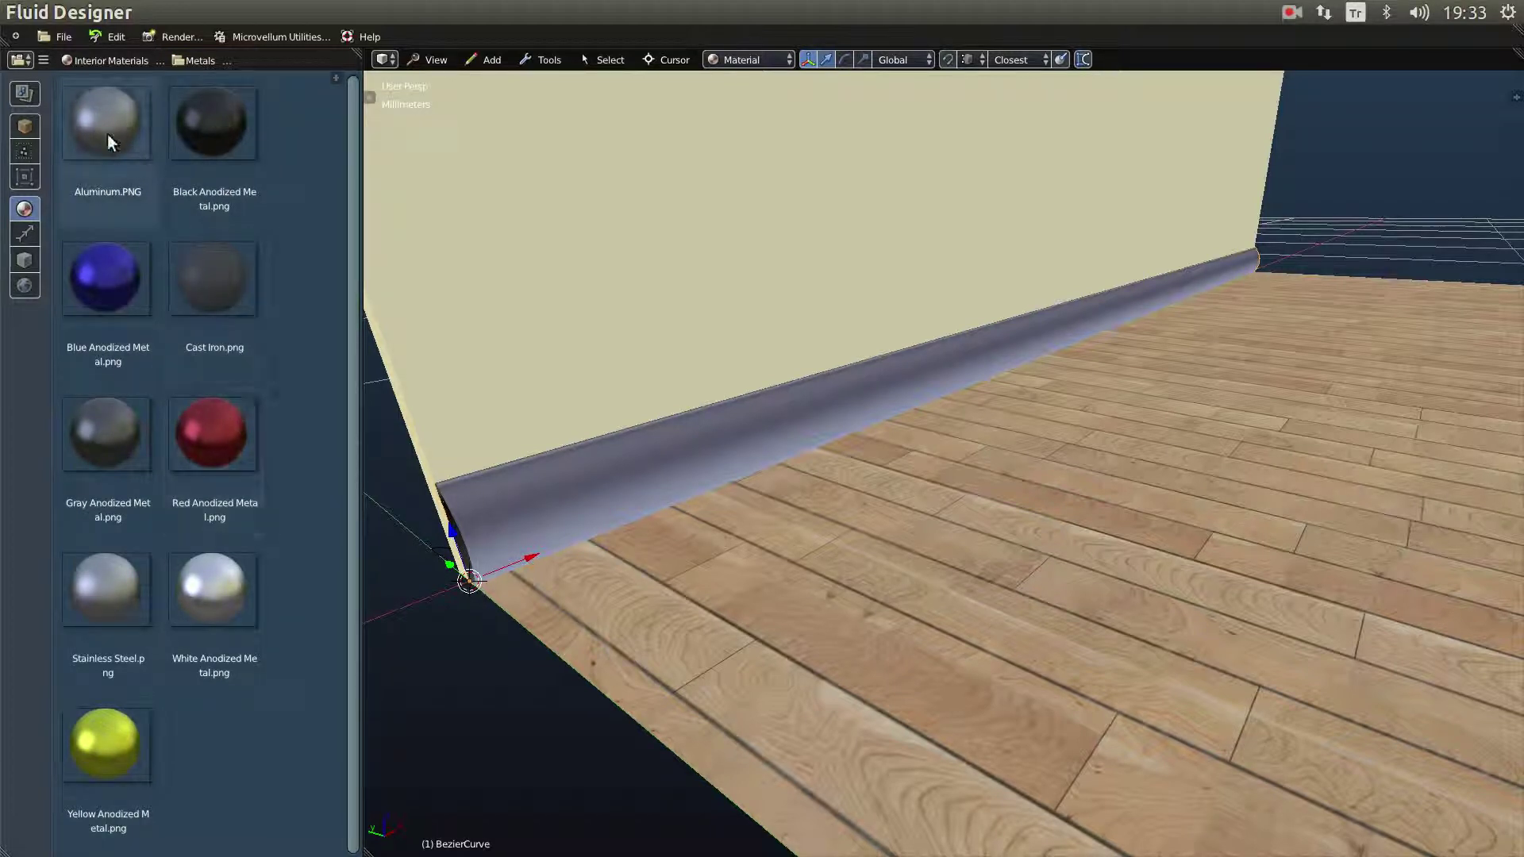
left_click_drag(102, 130, 754, 431)
left_click(754, 431)
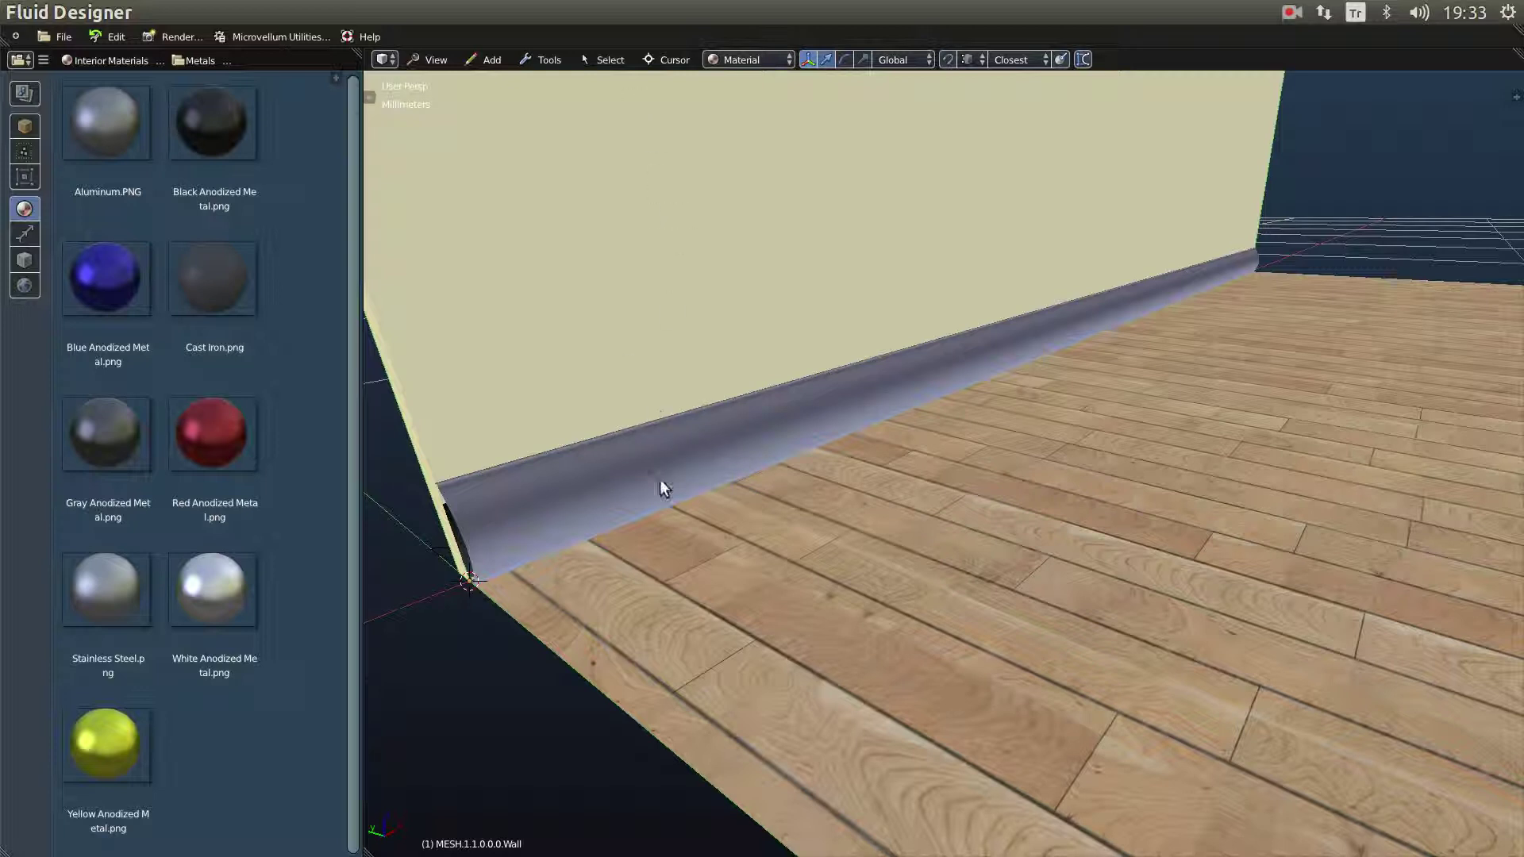
Step: Convert the base molding curve to a mesh and assign the Aluminum material to it
right_click(541, 508)
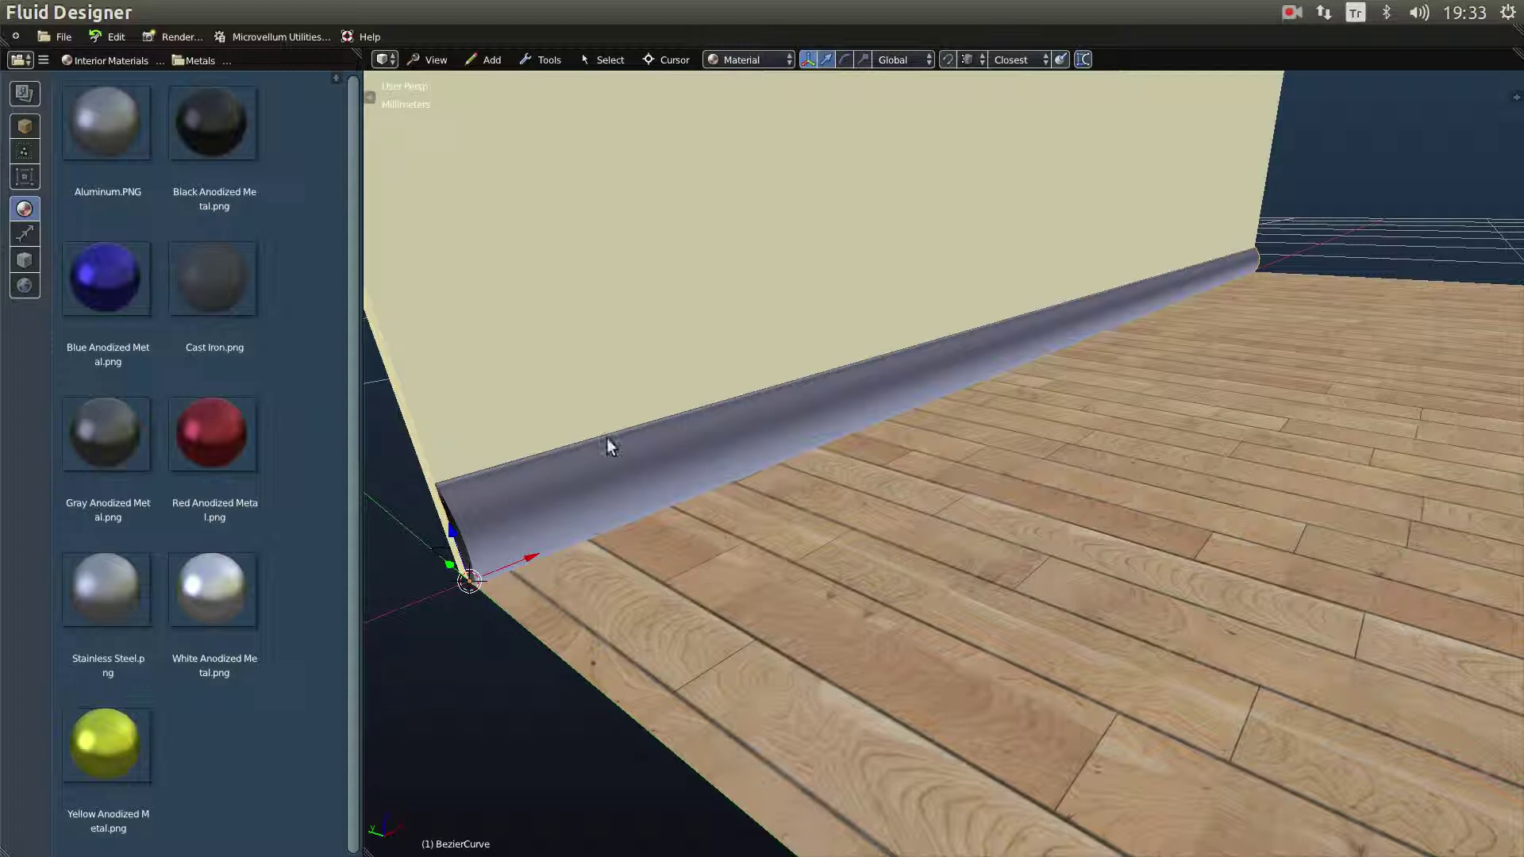
left_click(550, 60)
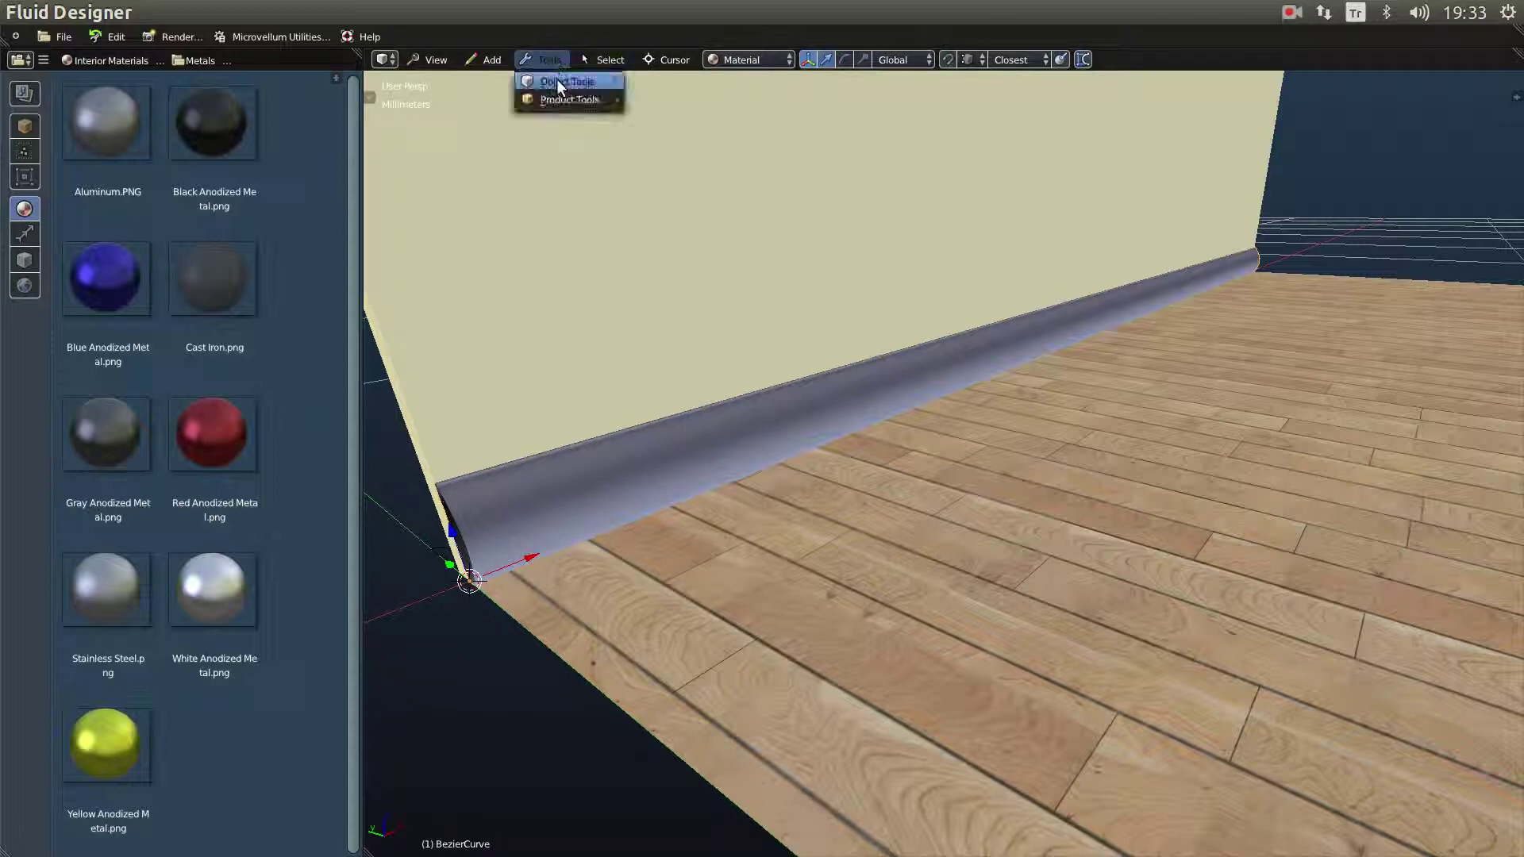
mouse_move(555, 79)
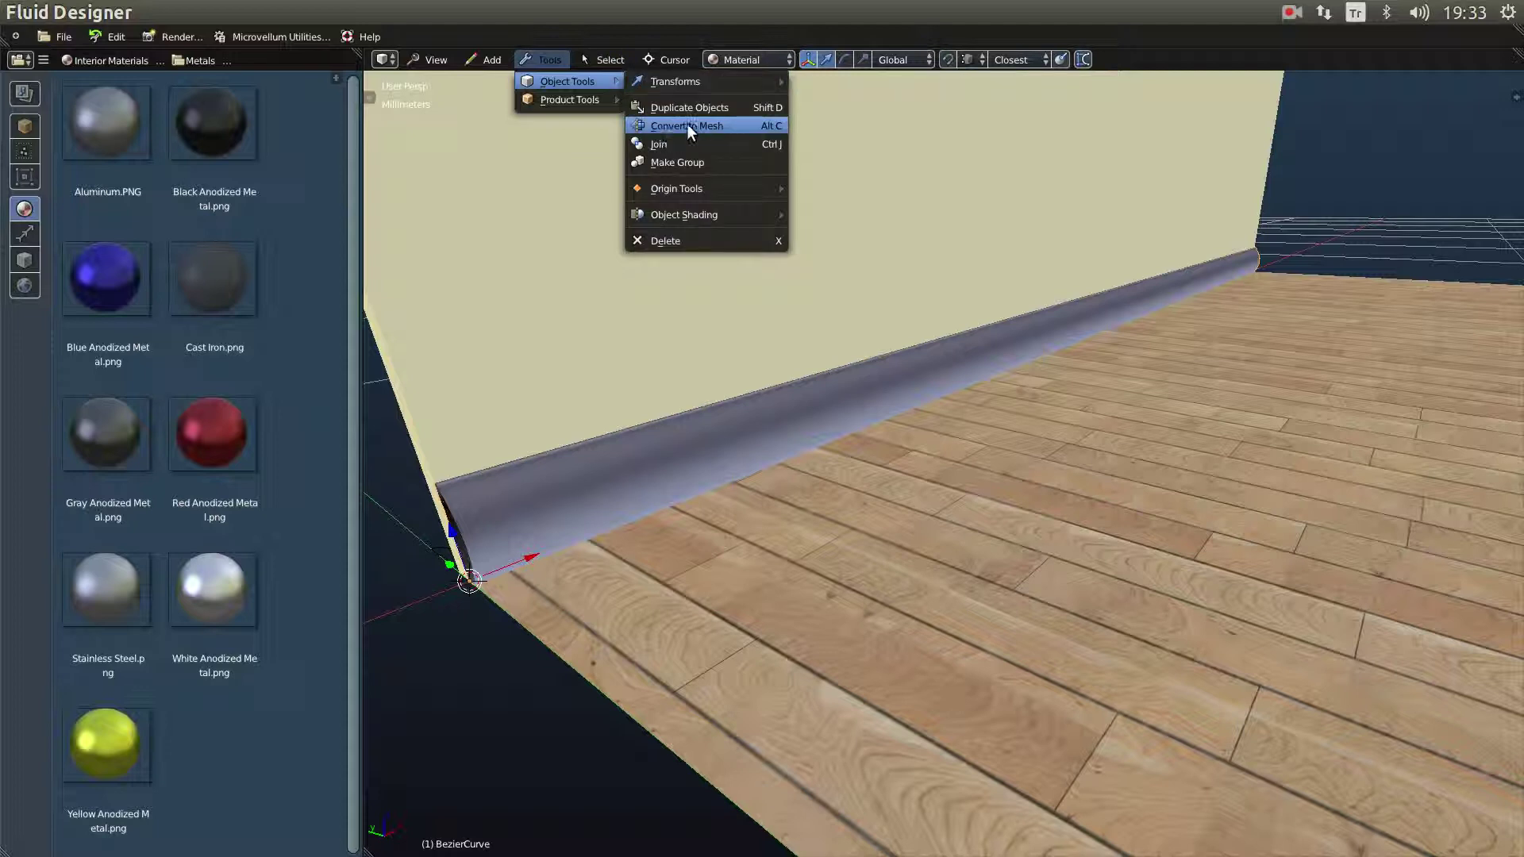
left_click(684, 126)
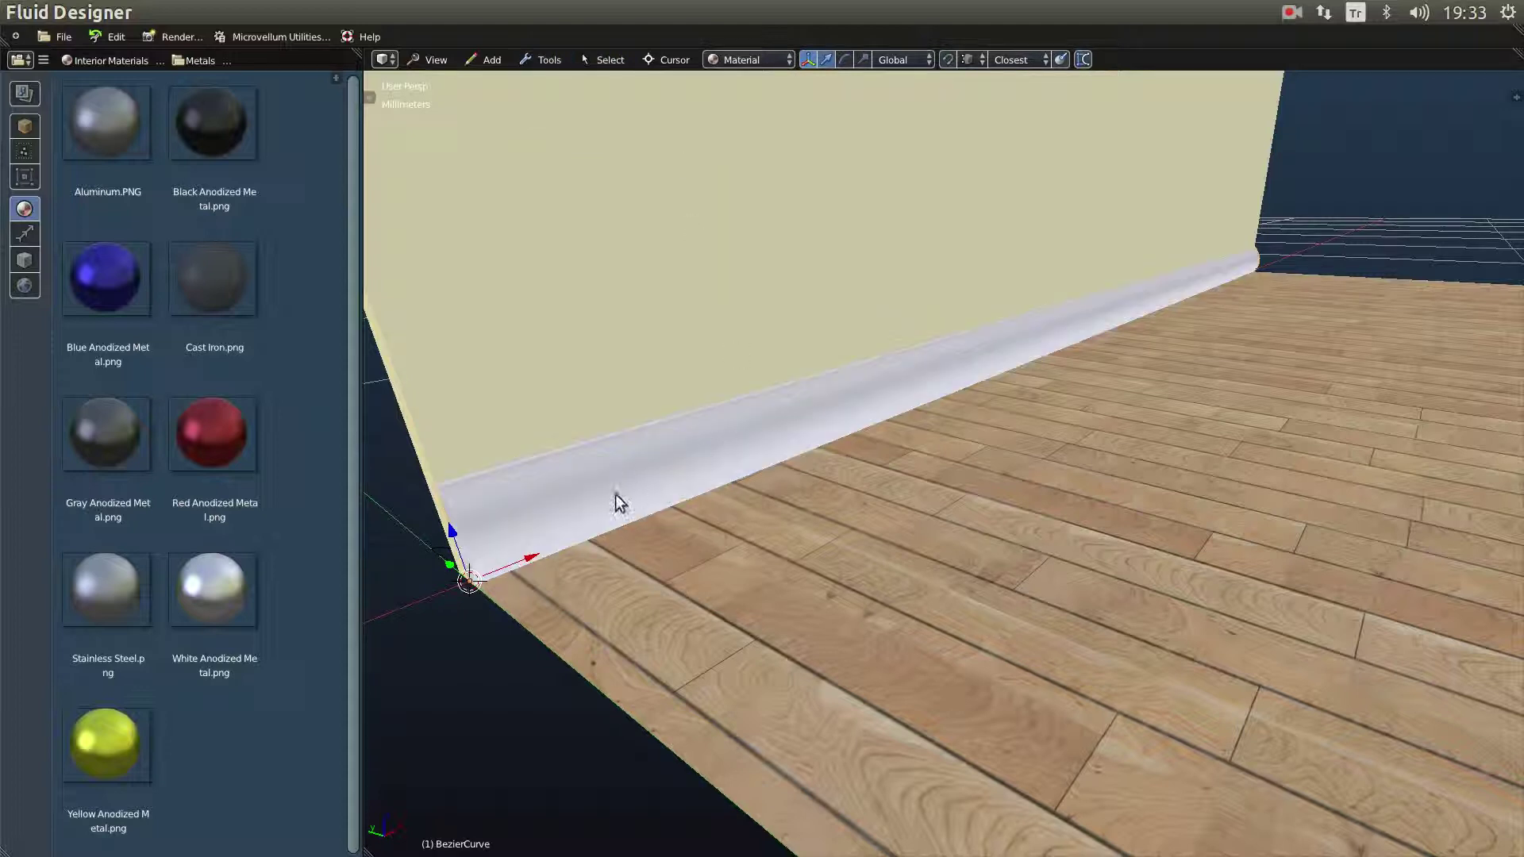
middle_click_drag(626, 574, 601, 437)
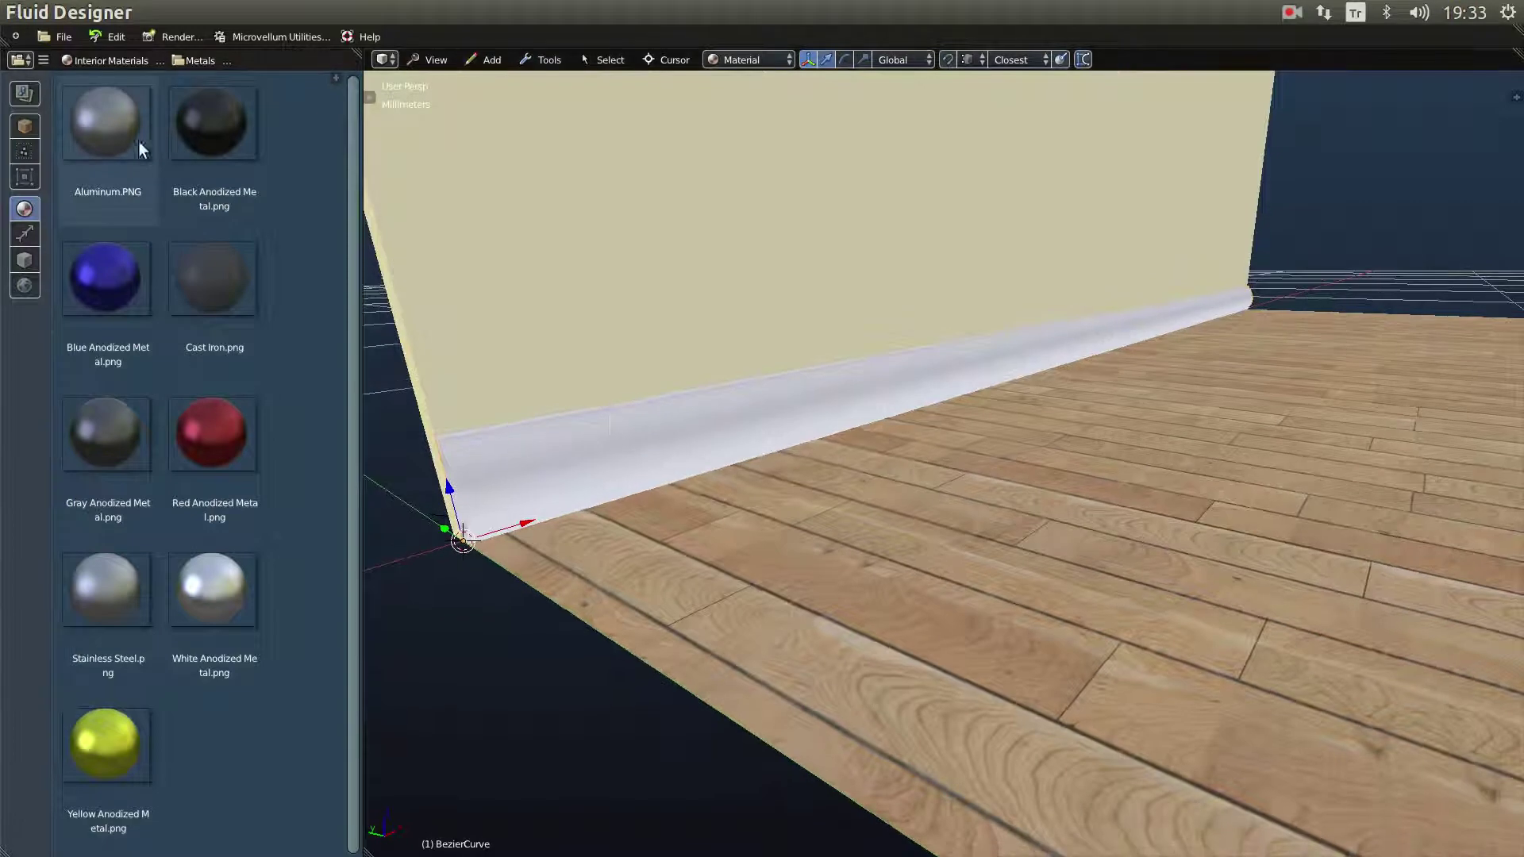
left_click_drag(107, 123, 718, 434)
Step: Add a camera and reposition it with walk navigation to frame the base molding along the wall
middle_click_drag(725, 467, 766, 548)
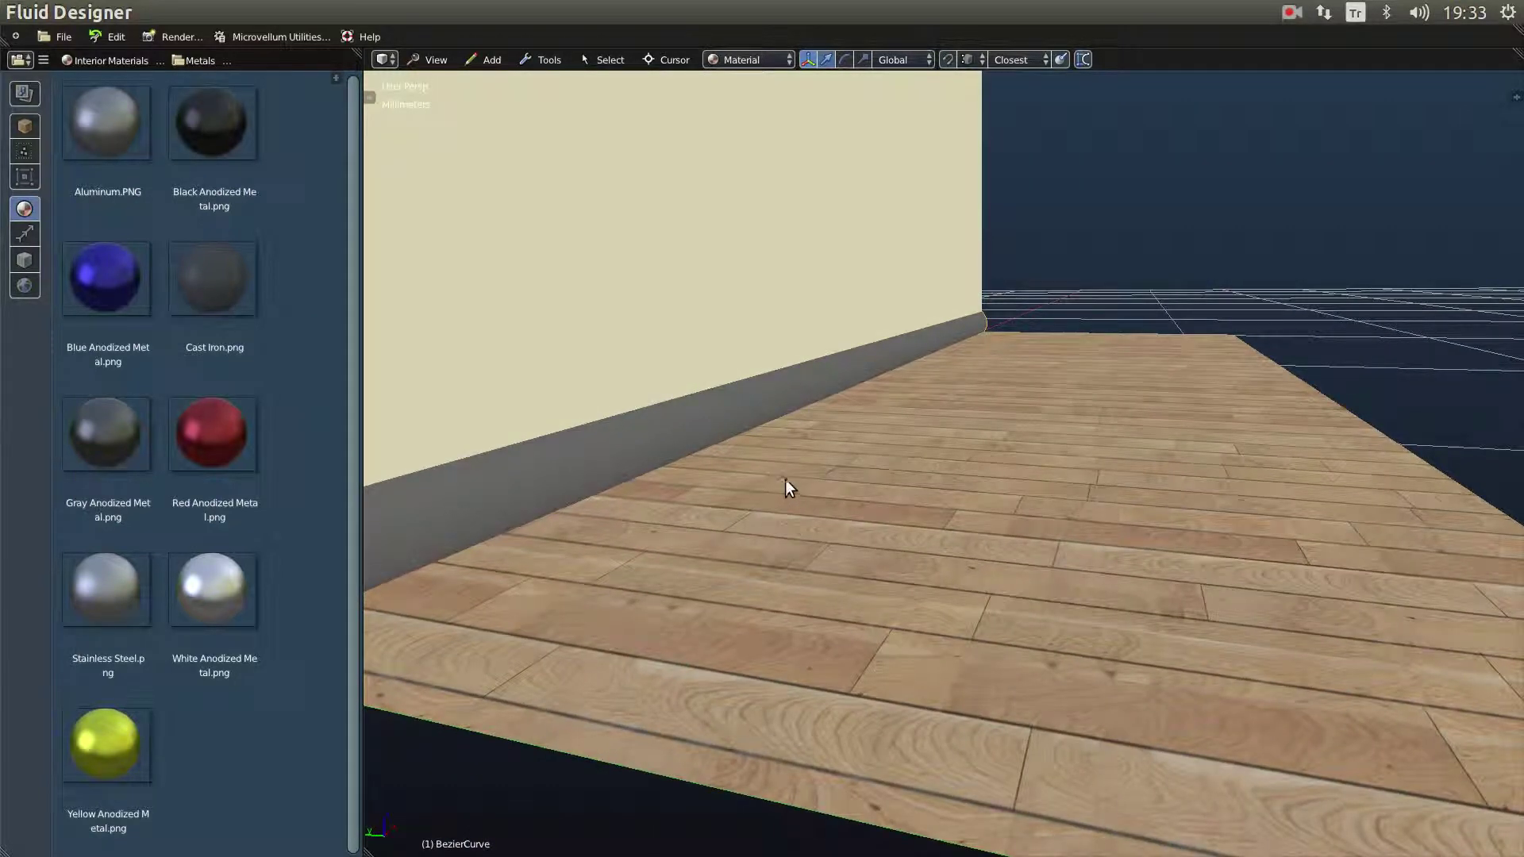
key("shift+a")
left_click(745, 622)
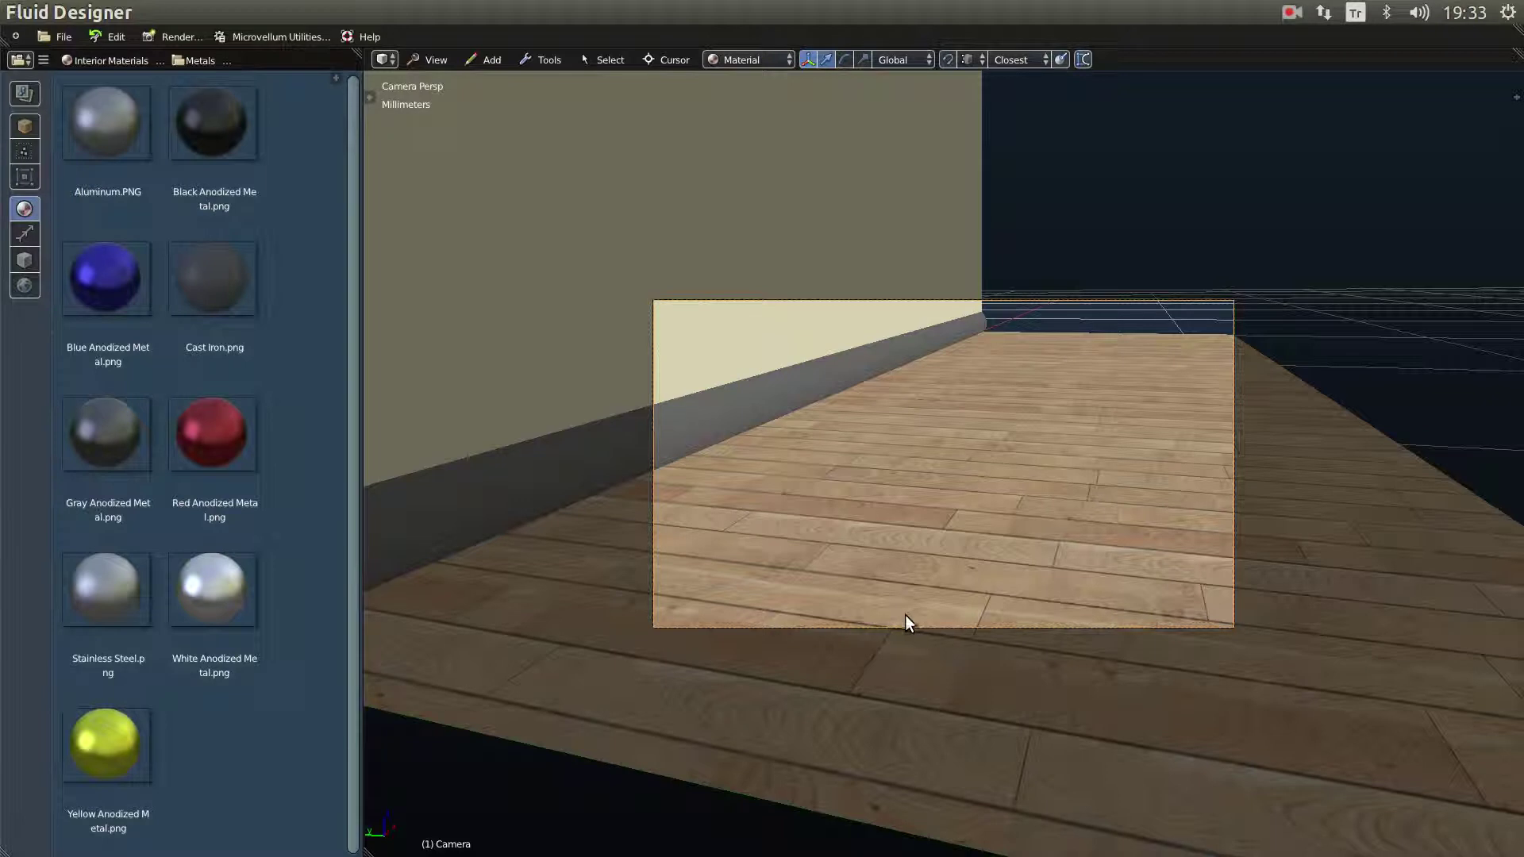
key("shift+f")
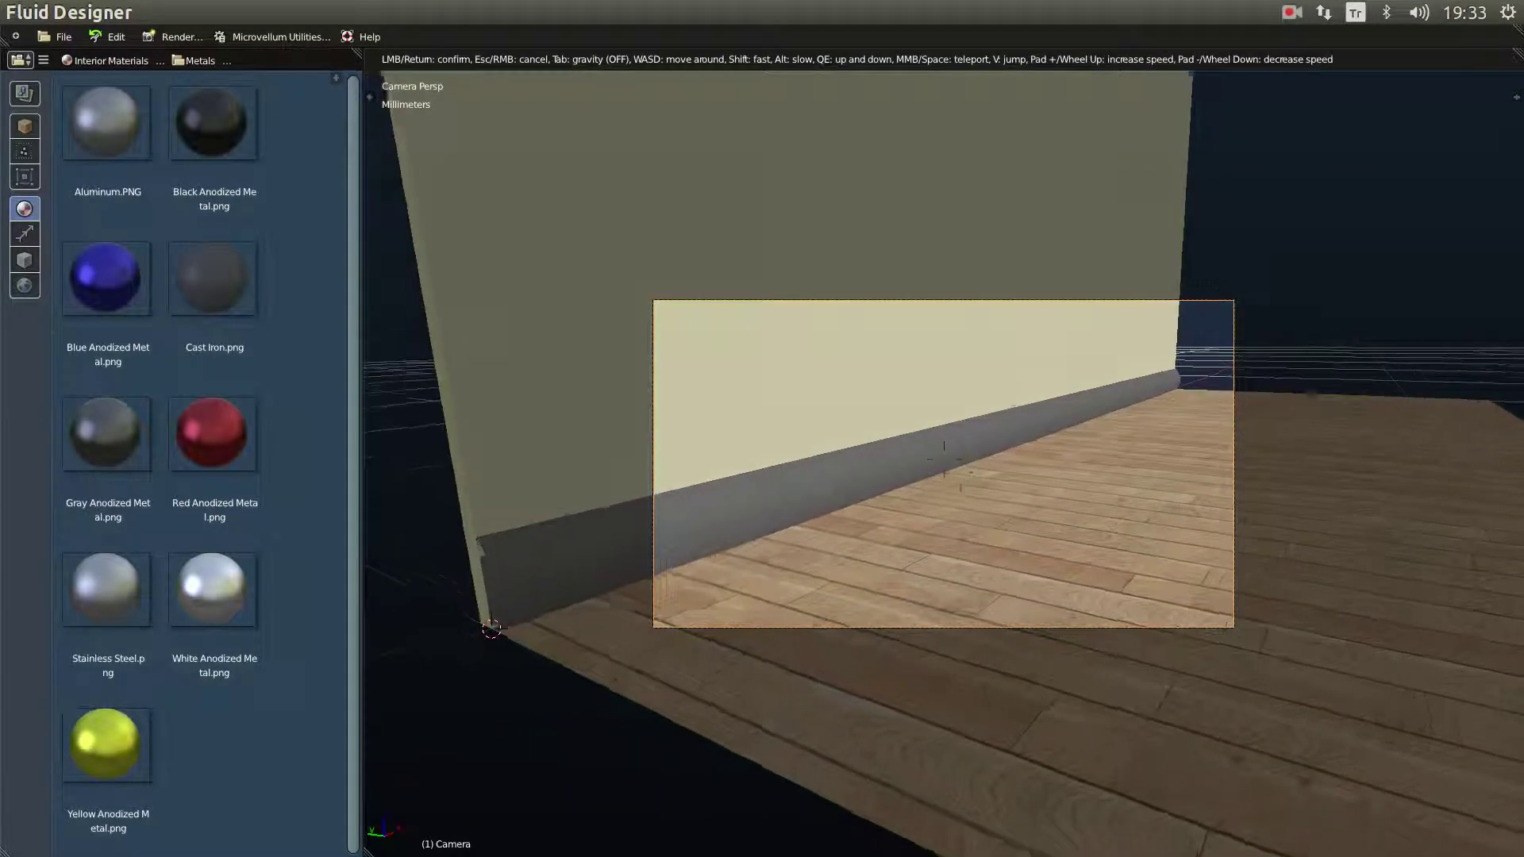
left_click(950, 472)
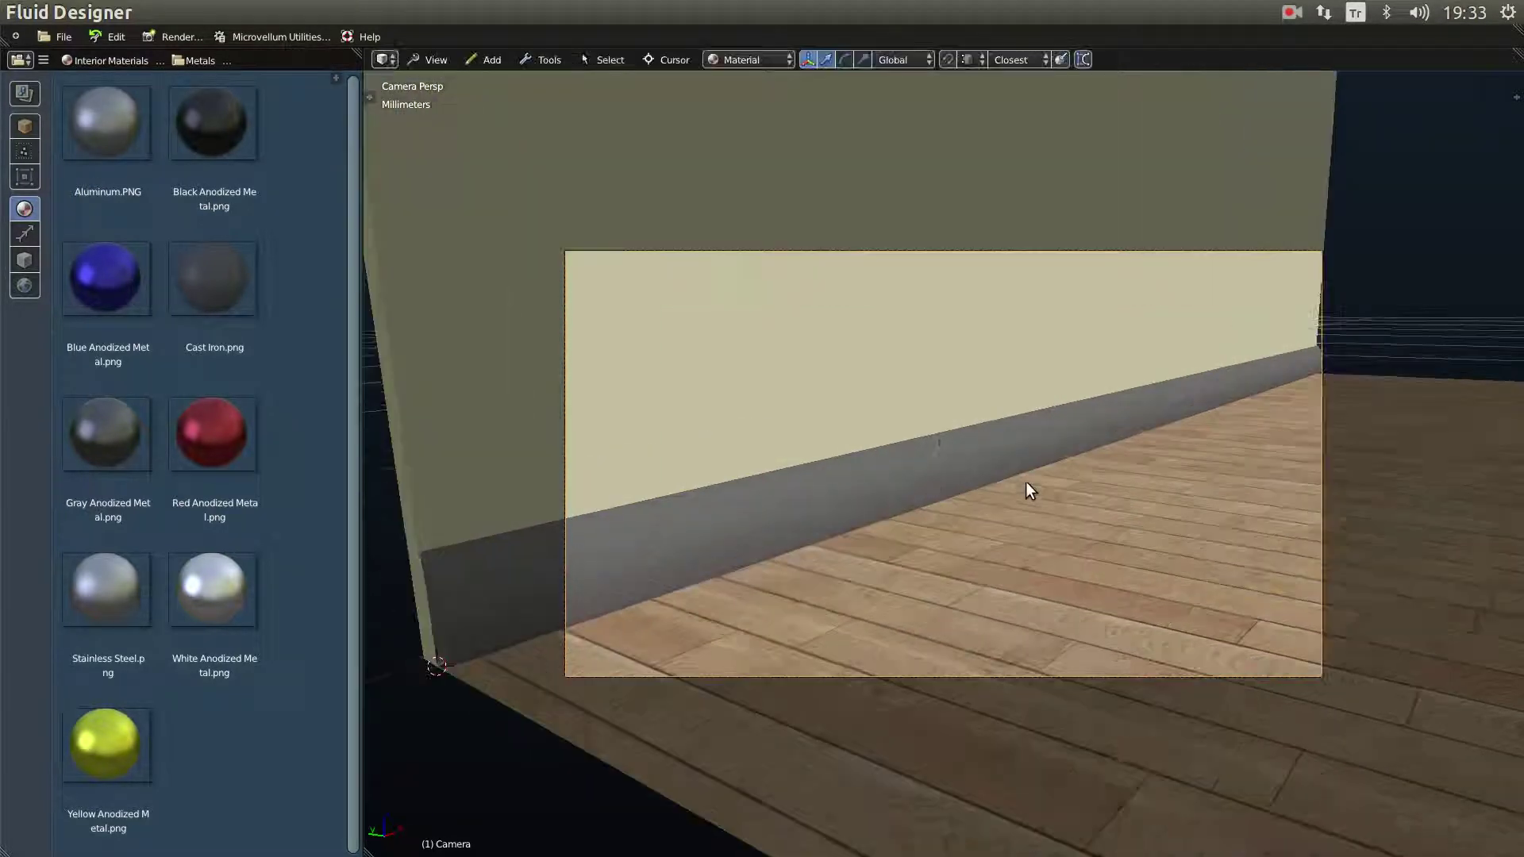
Step: Place the 3D cursor near the floor's outer corner below the camera and add an Area lamp there
scroll(856, 394, "down", 5)
middle_click_drag(859, 444, 939, 476)
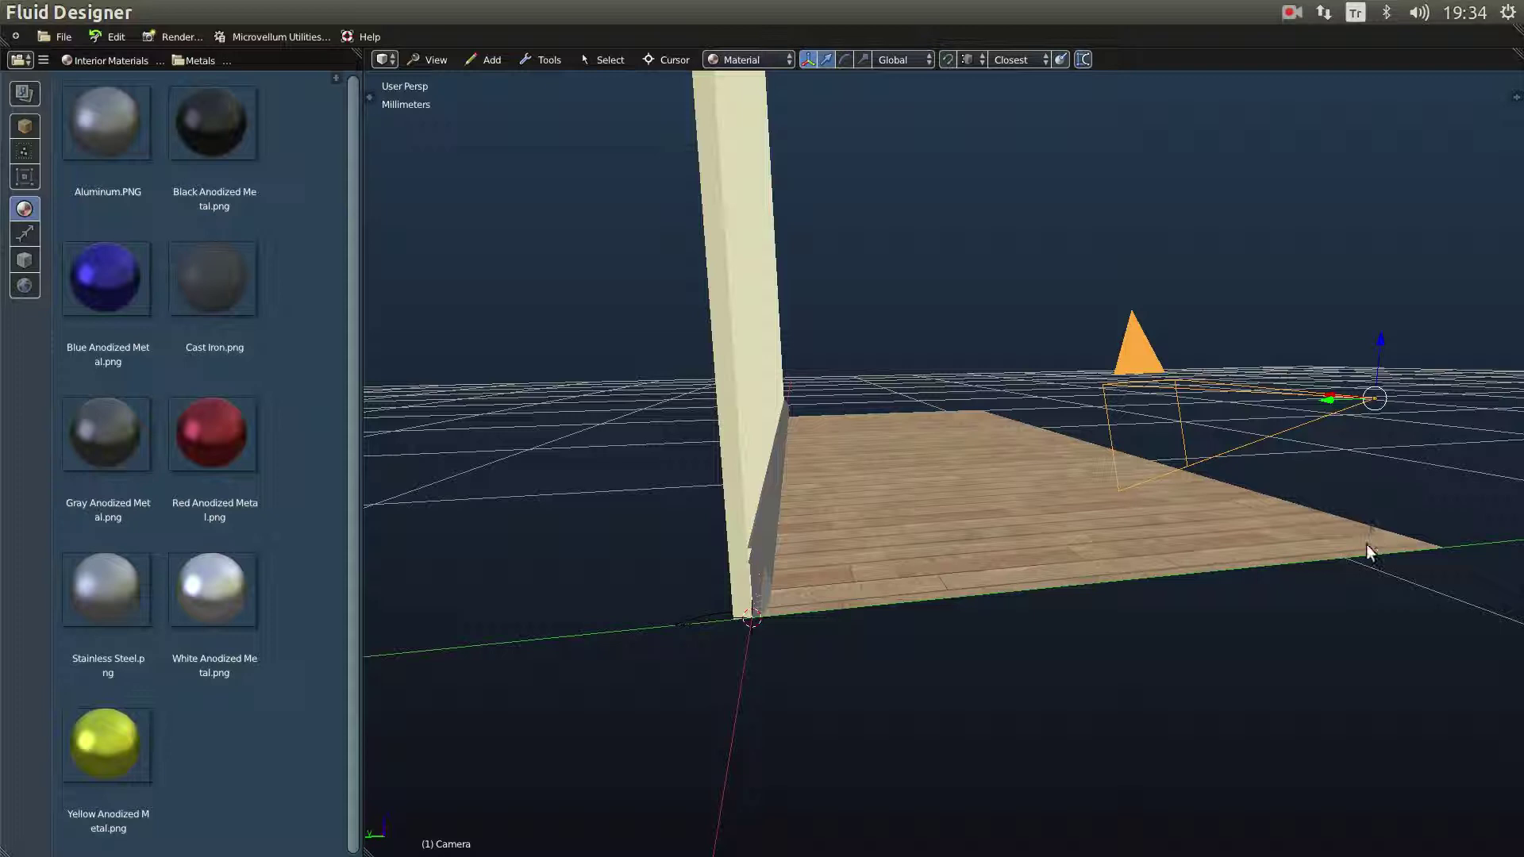
left_click(1370, 536)
key("shift+a")
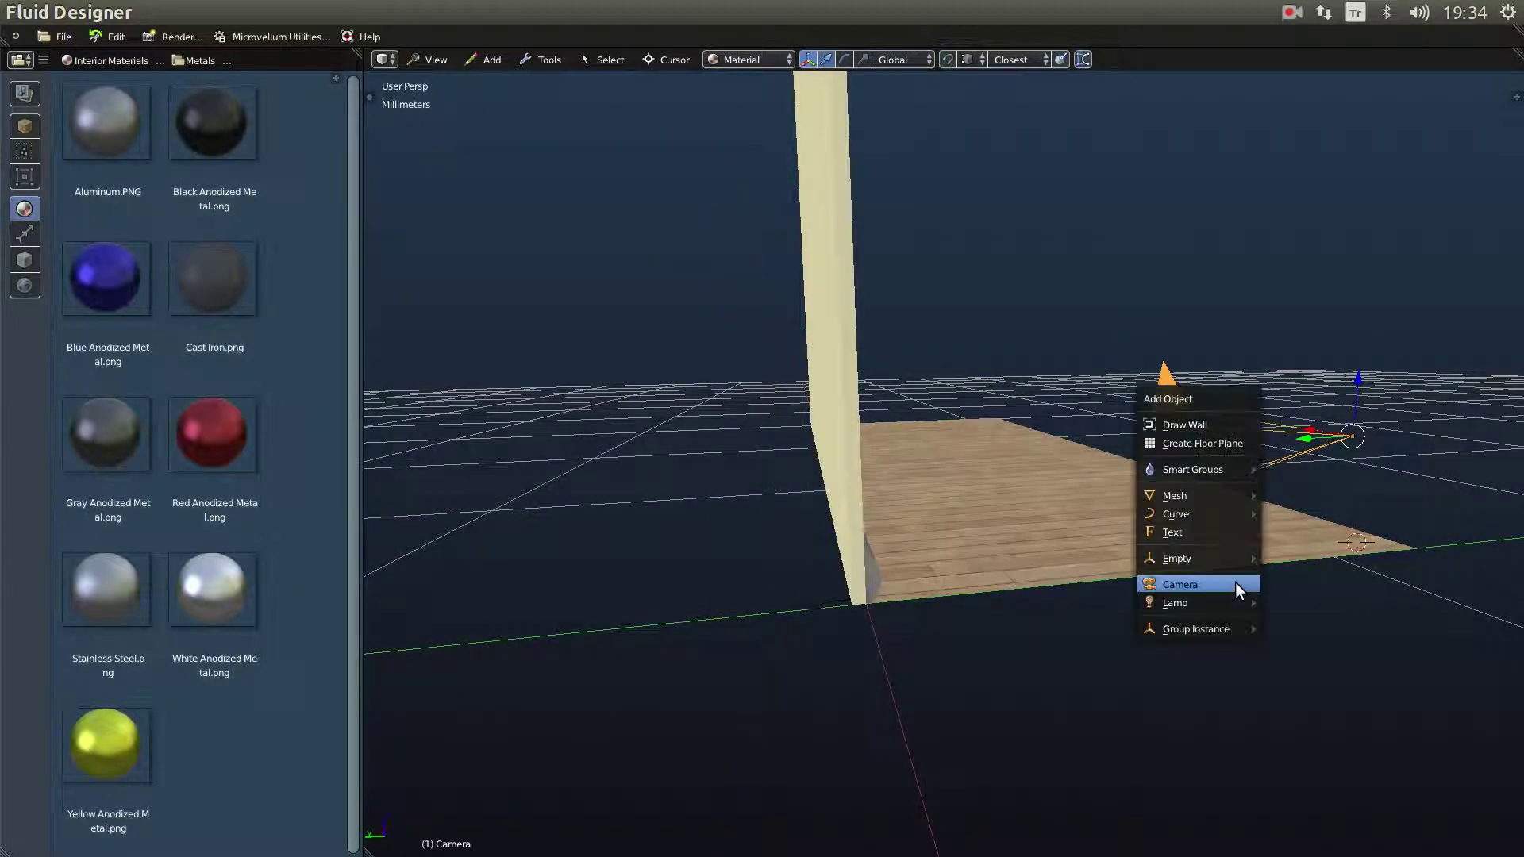
mouse_move(1243, 597)
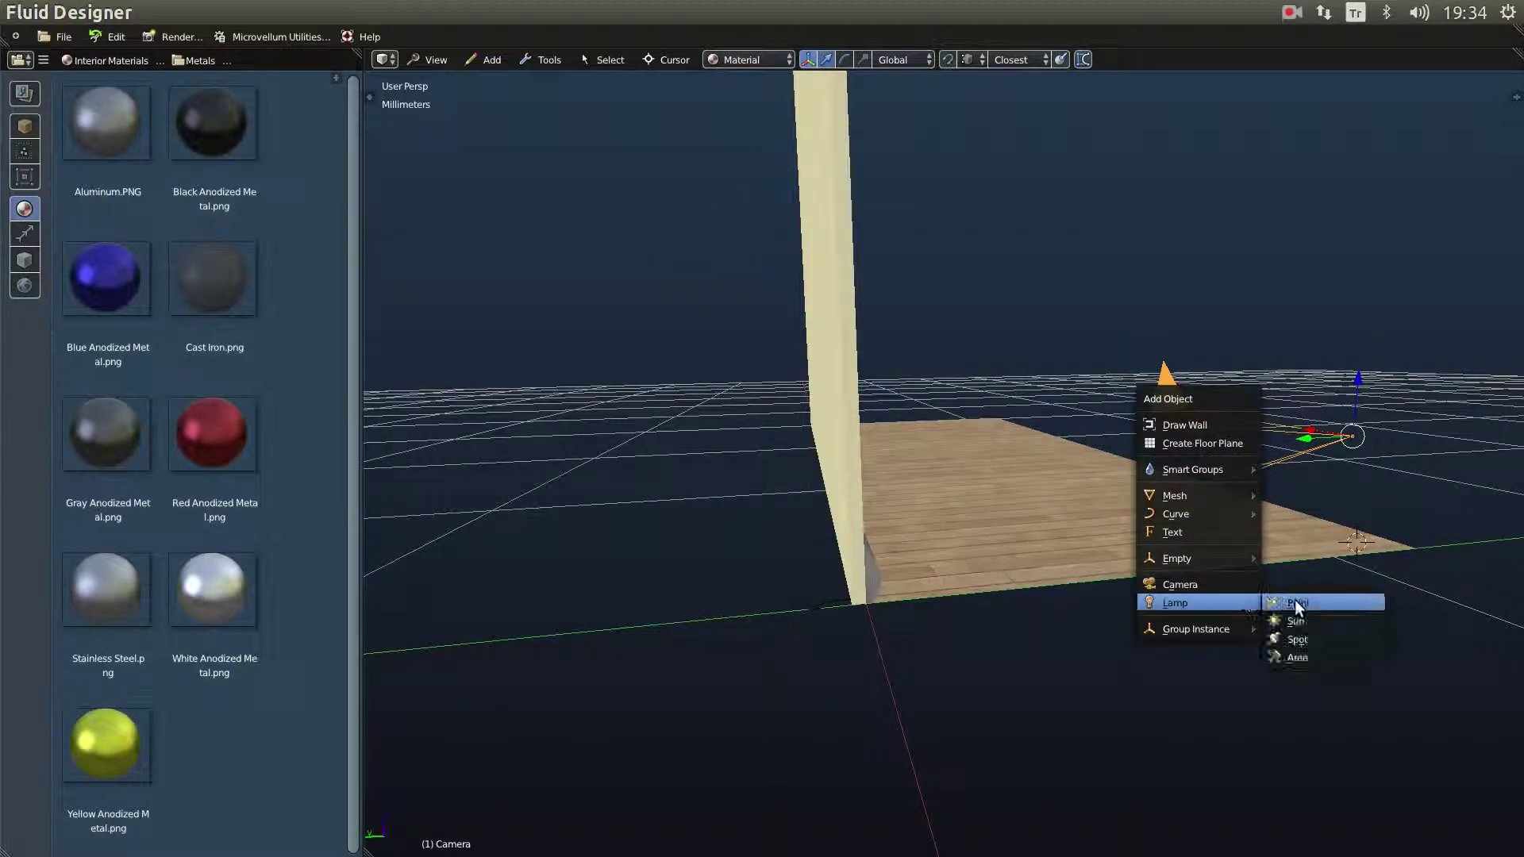
left_click(1299, 656)
Step: Raise the area lamp along the Z axis to well above the camera
middle_click_drag(1370, 583, 1364, 583)
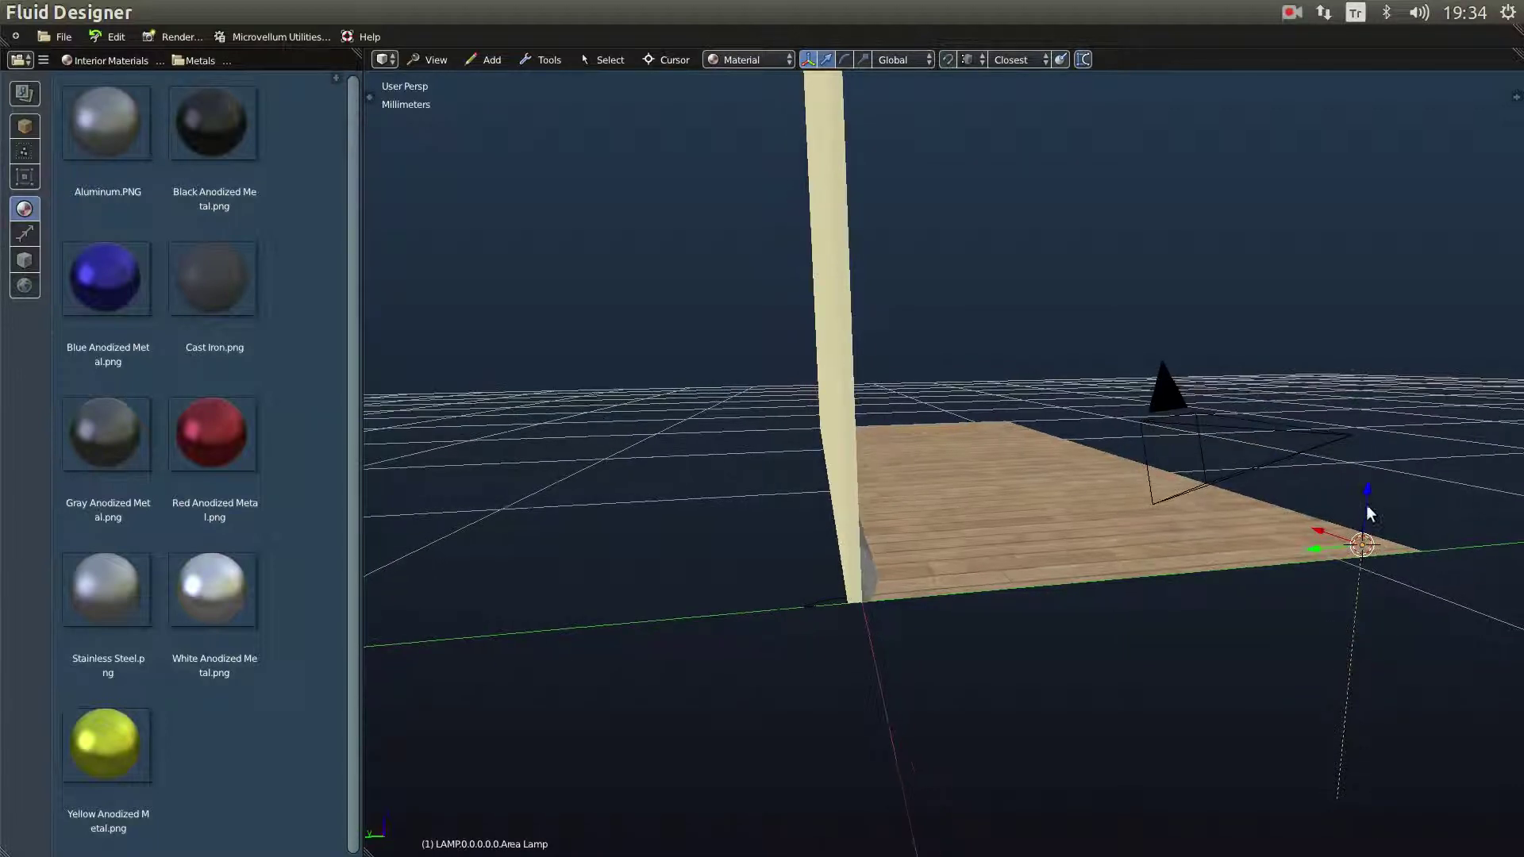
key("g")
key("z")
left_click(1366, 272)
Step: Rotate the area lamp about 56 degrees in the side view so it aims at the wall and base molding
middle_click_drag(1365, 272, 1140, 430)
middle_click_drag(1267, 432, 1250, 451)
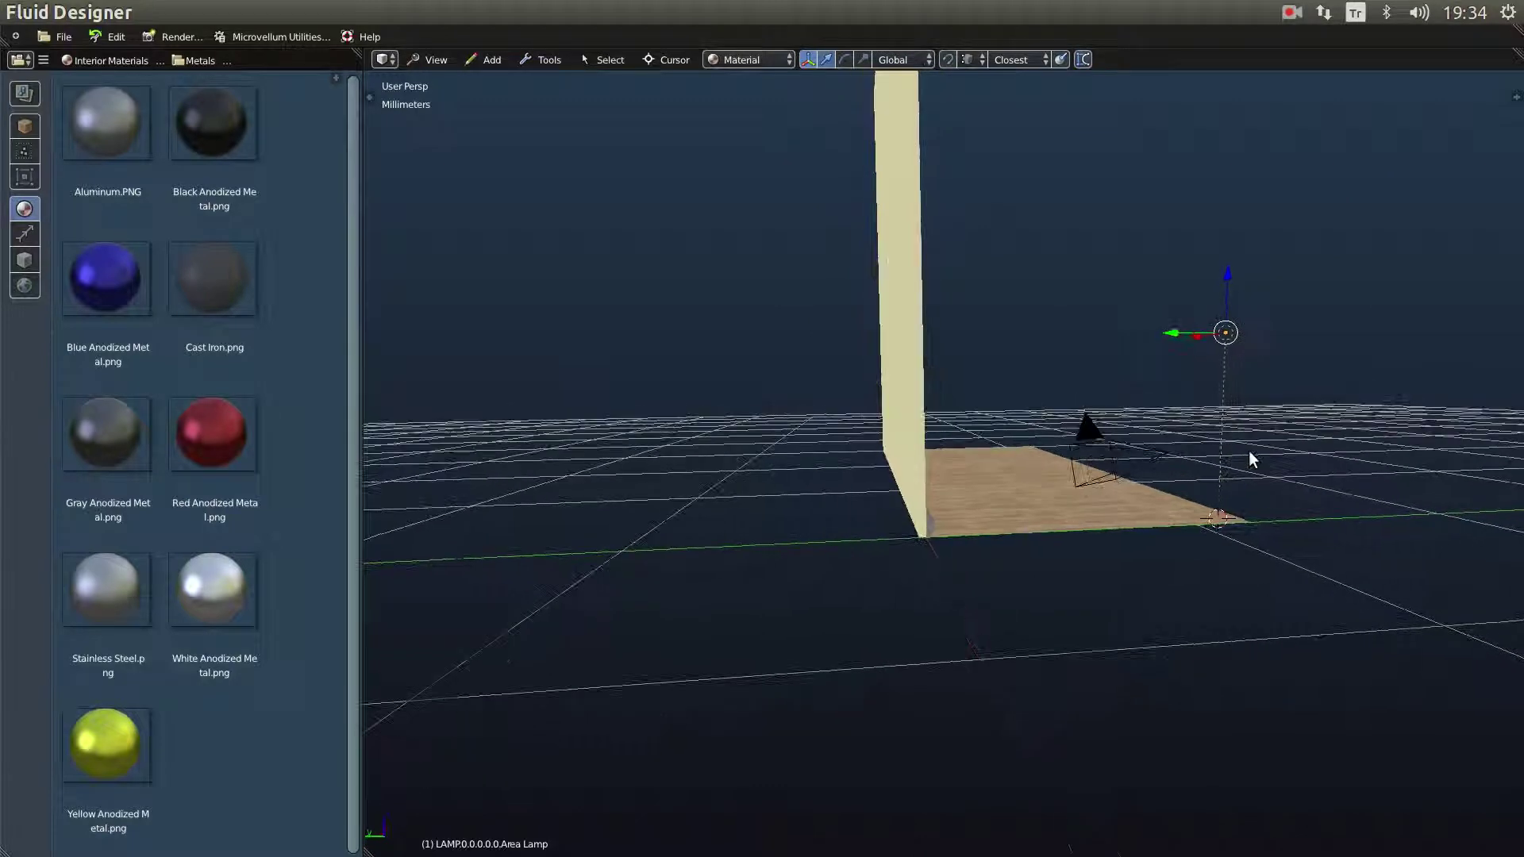
key("r")
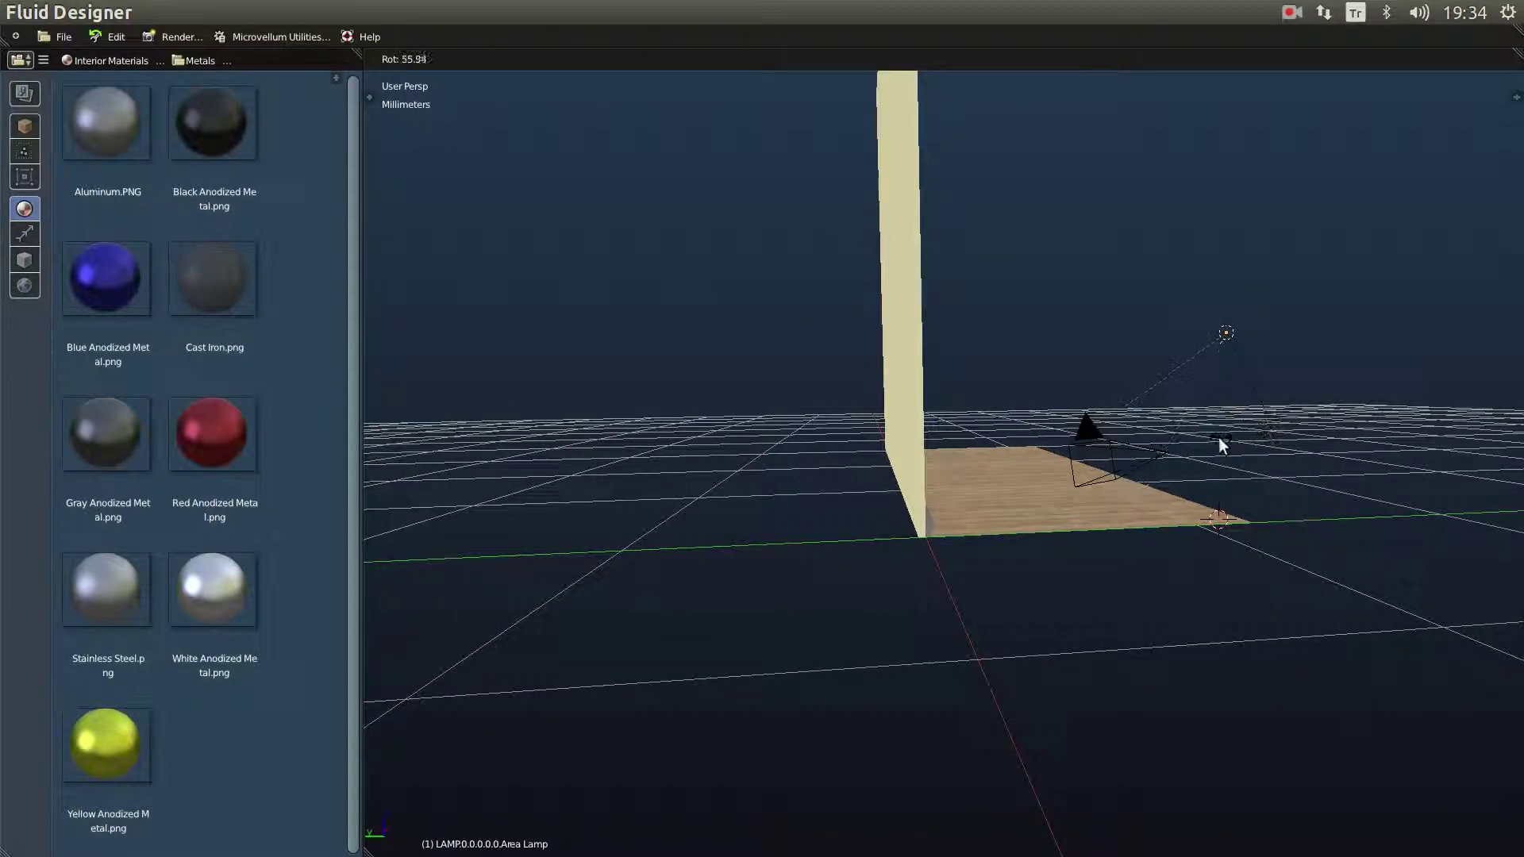
left_click(1218, 437)
Step: Change the area lamp's strength in its object properties and accept the new value
middle_click_drag(1218, 437, 1252, 416)
middle_click_drag(1199, 482, 1253, 422)
right_click(1256, 360)
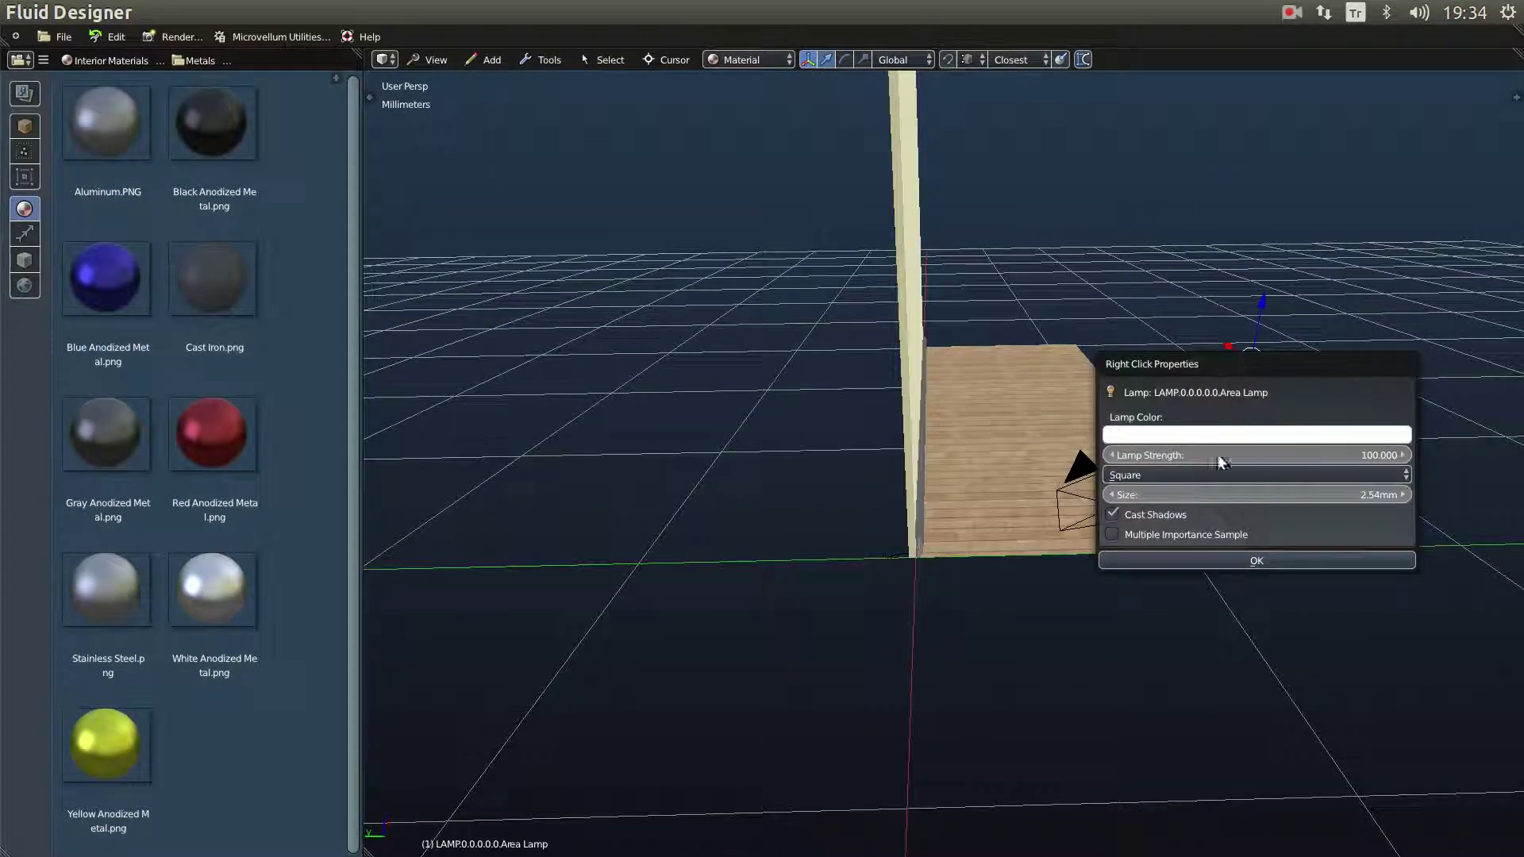
left_click(1290, 457)
type("00")
key("Return")
left_click(1258, 564)
Step: Render the scene from the camera view and inspect the base molding and wood floor in the rendered image
middle_click_drag(1237, 579, 1178, 578)
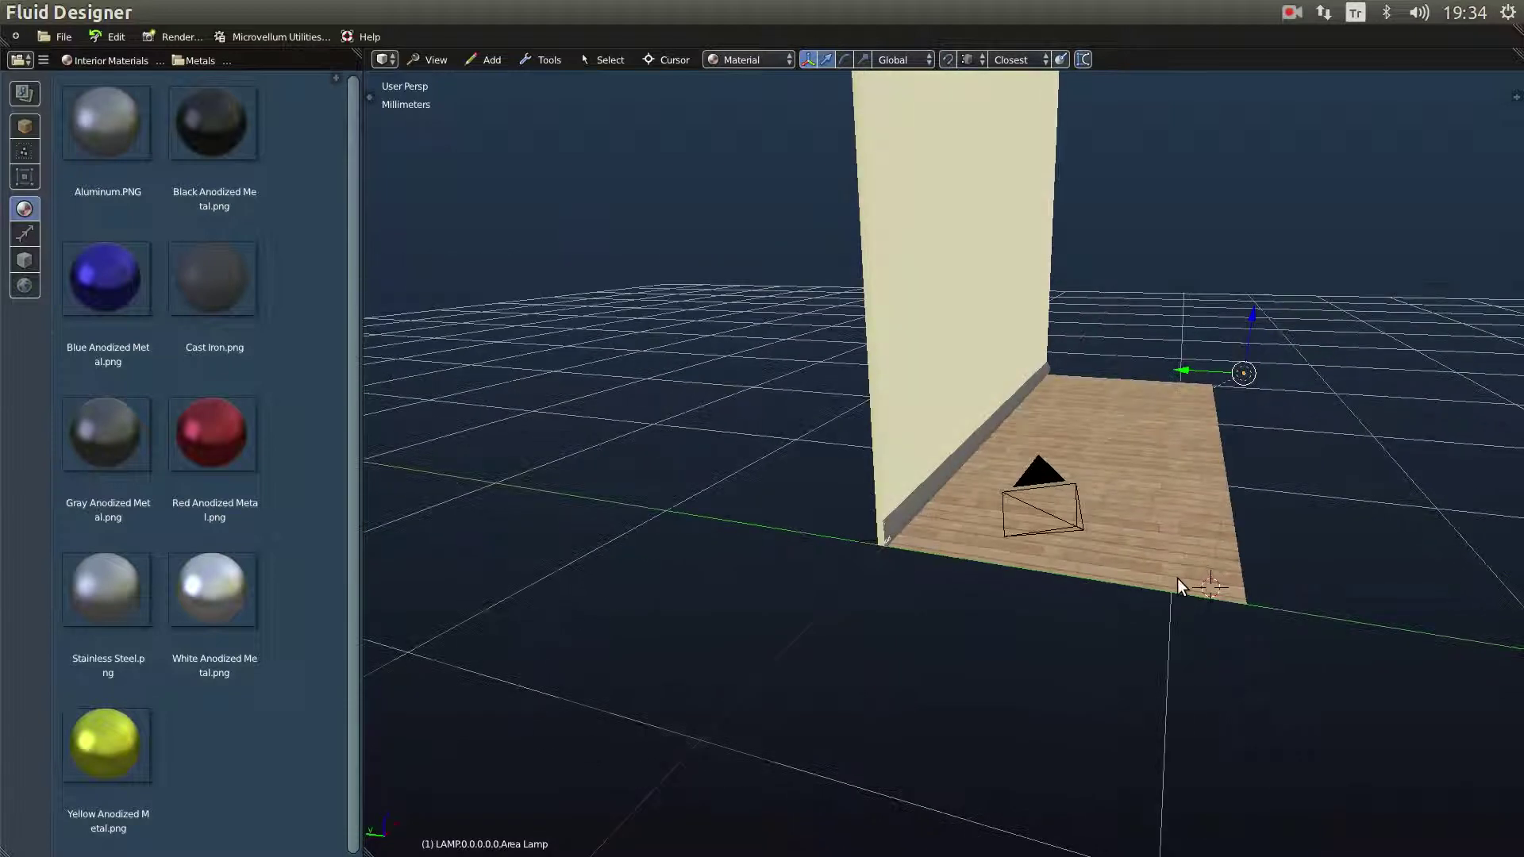
key("KP_0")
scroll(984, 567, "up", 4)
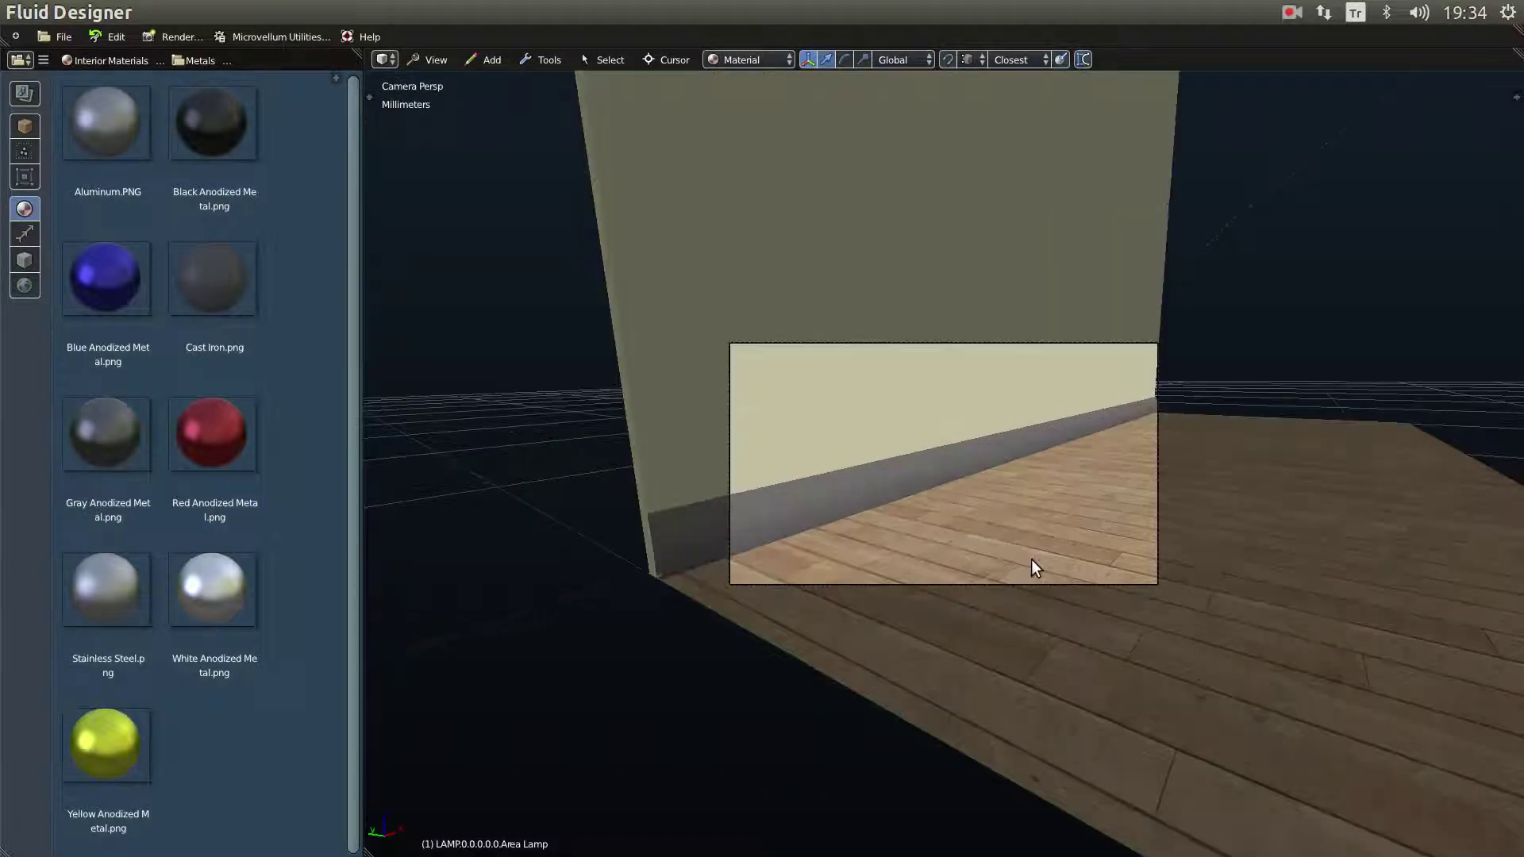
key("F12")
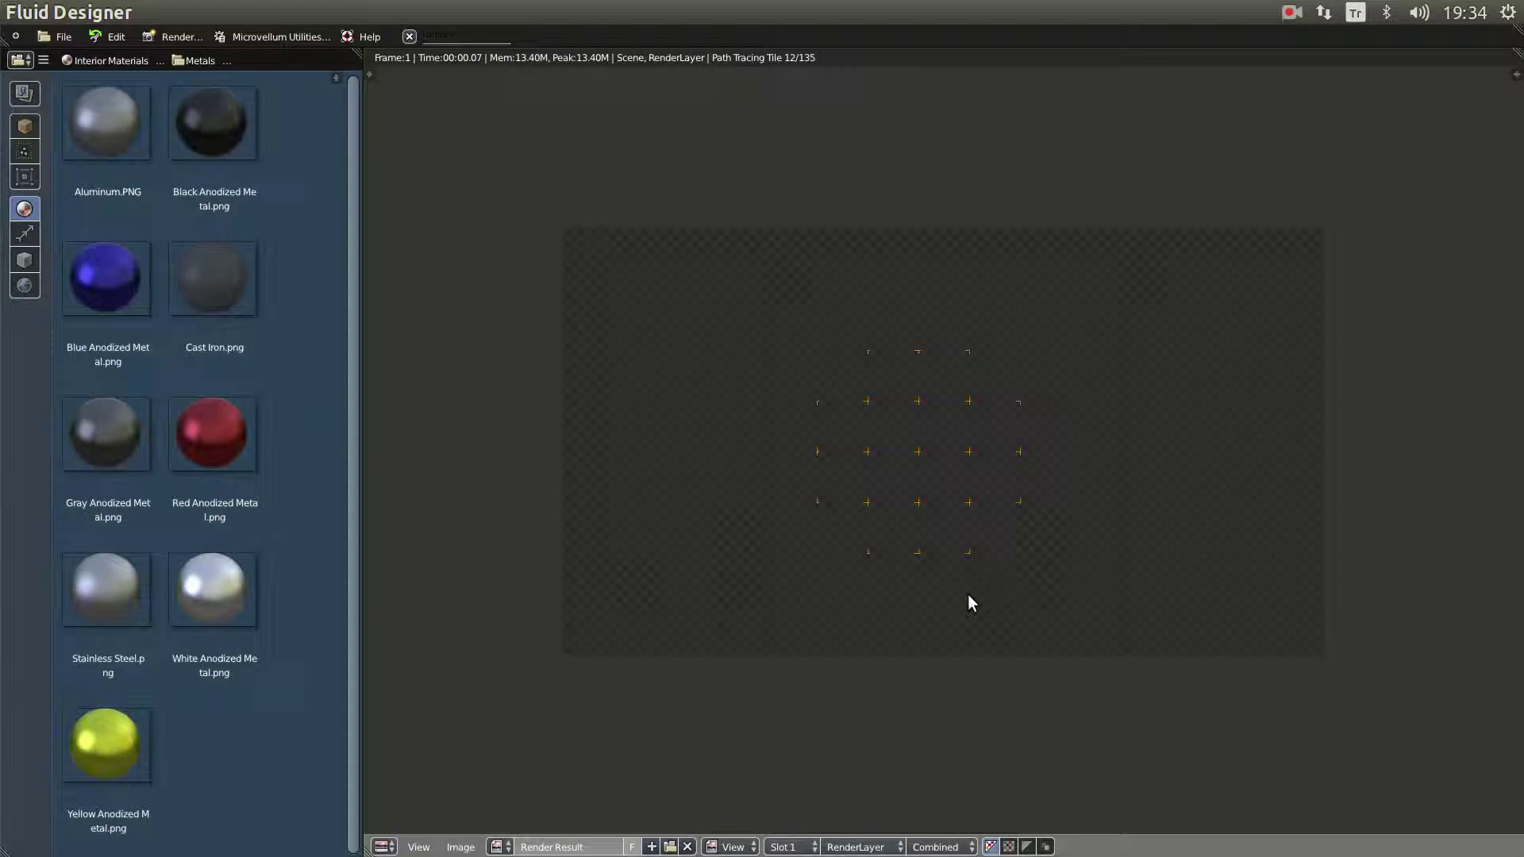
scroll(964, 600, "up", 1)
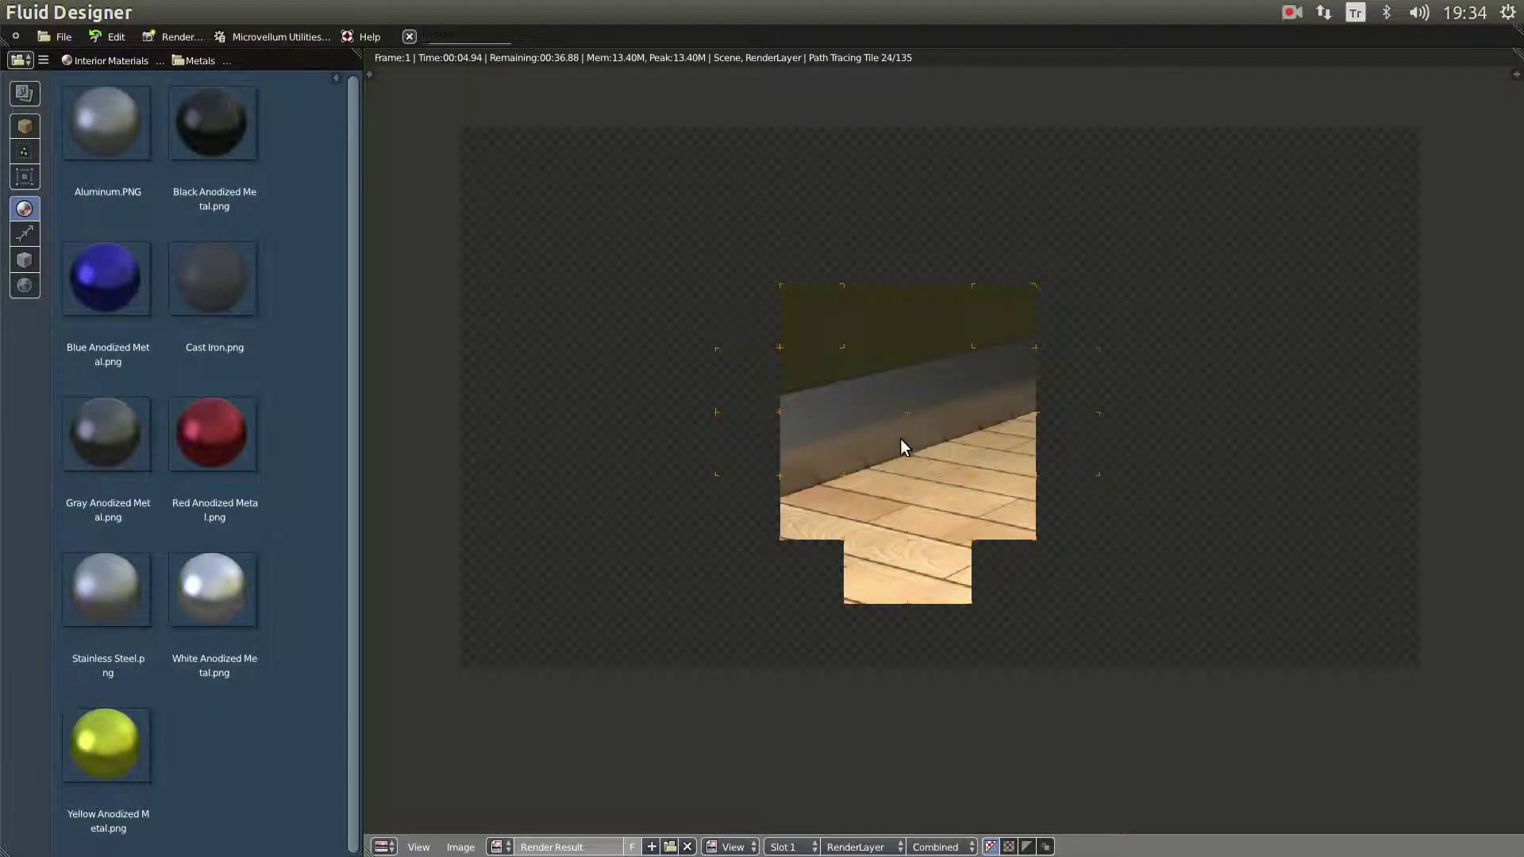
scroll(873, 476, "down", 1)
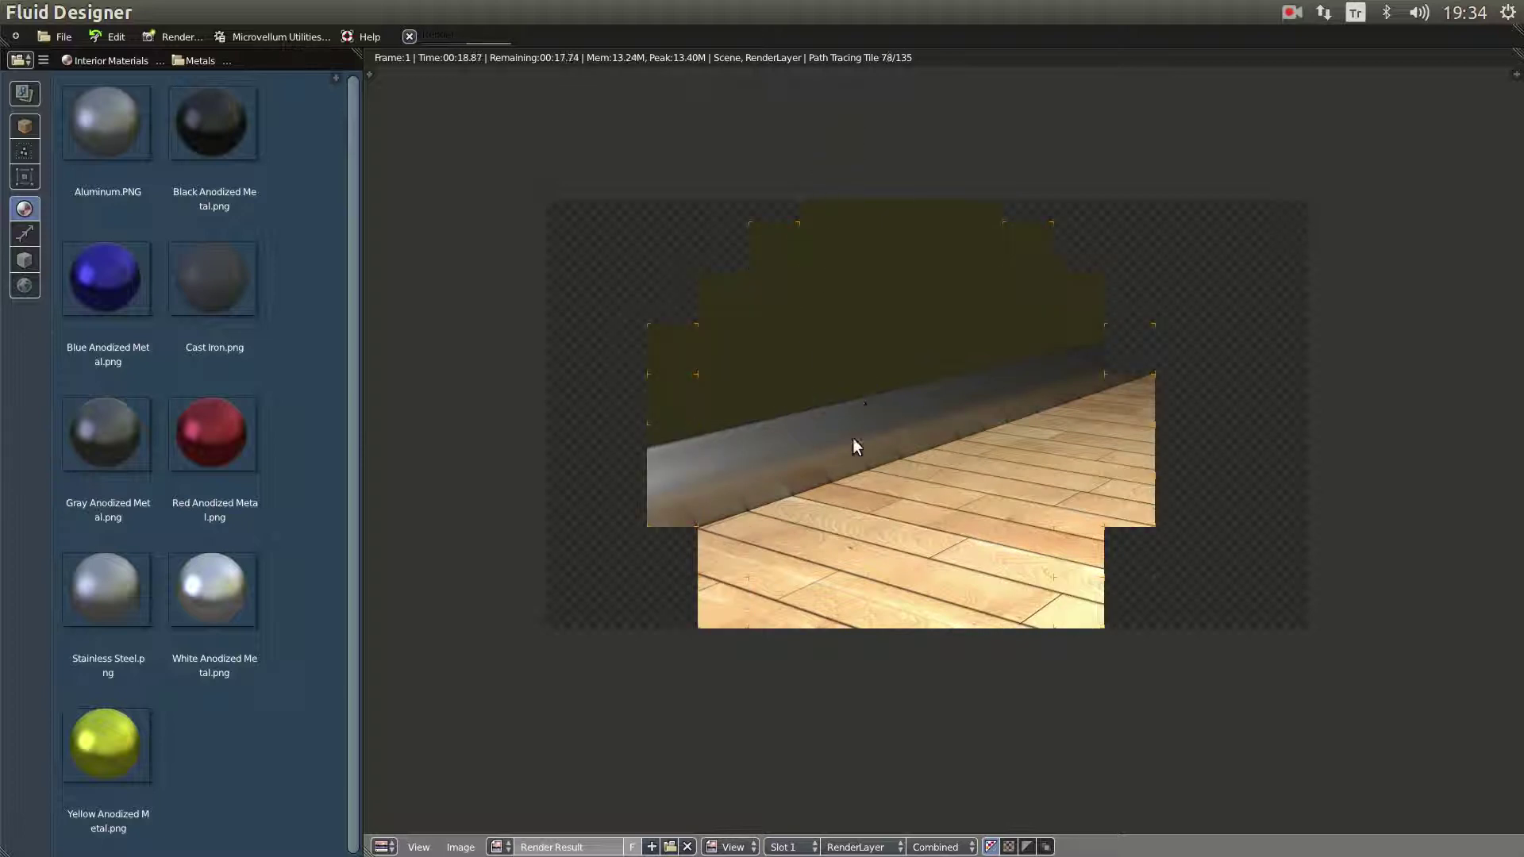
scroll(841, 452, "up", 3)
scroll(841, 456, "down", 3)
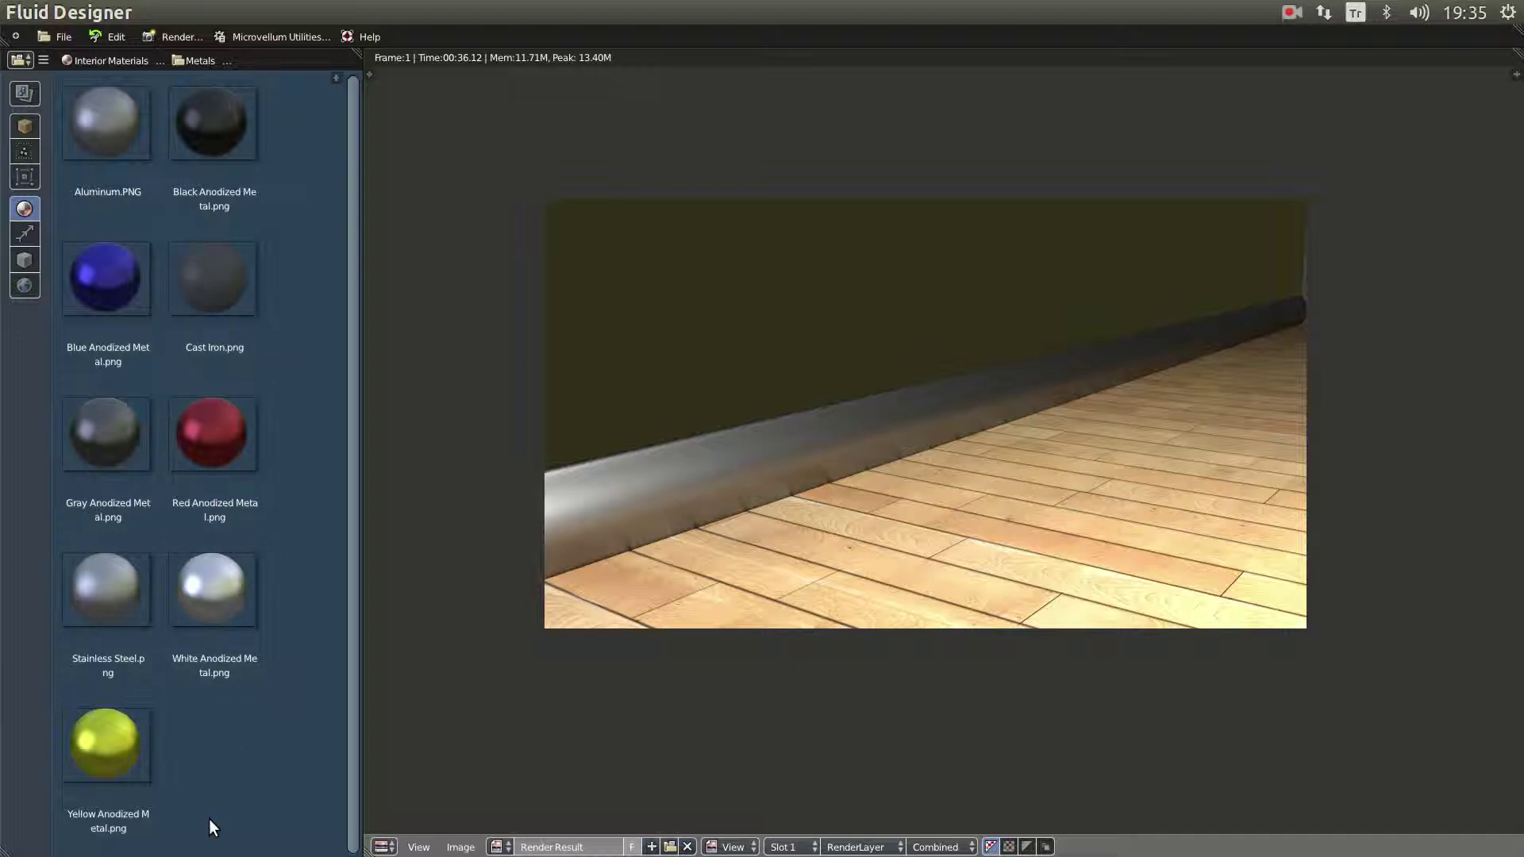
Step: Open the library of world environment images at the BlendedSkies.com Sample Pack
left_click(21, 285)
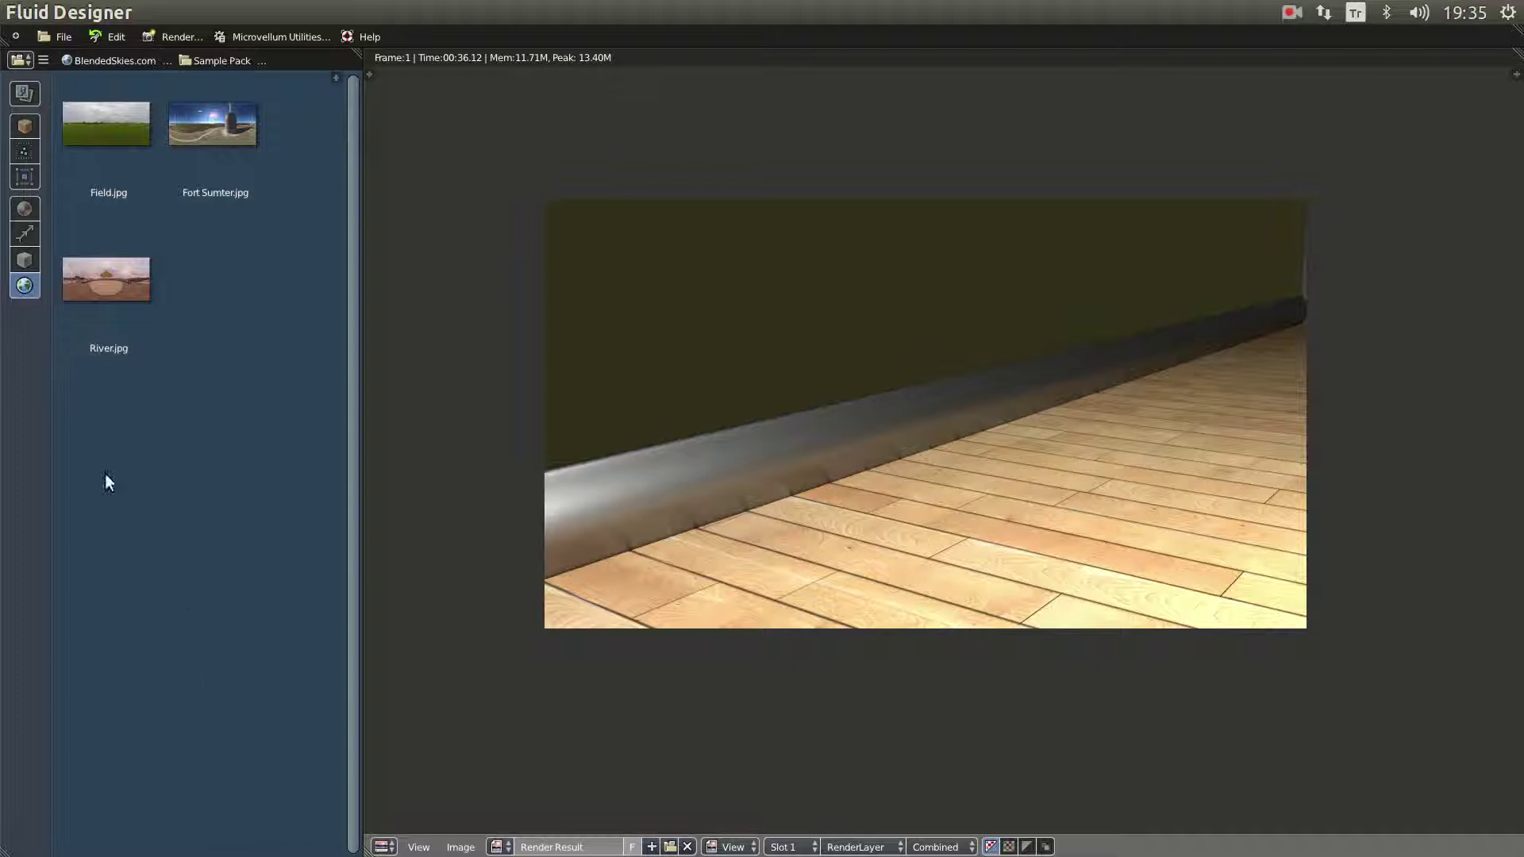
mouse_move(2, 231)
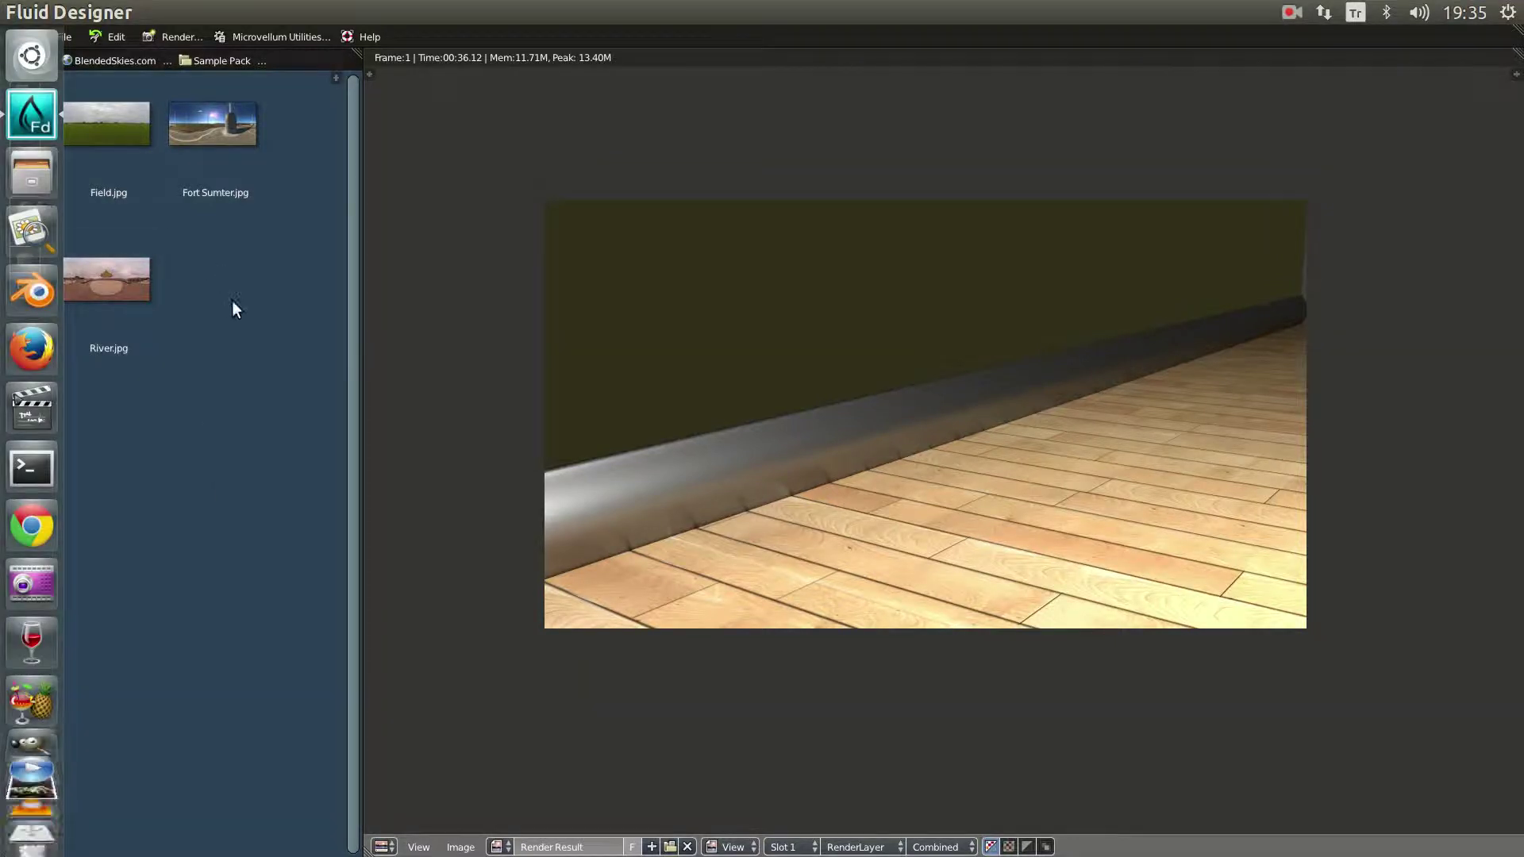